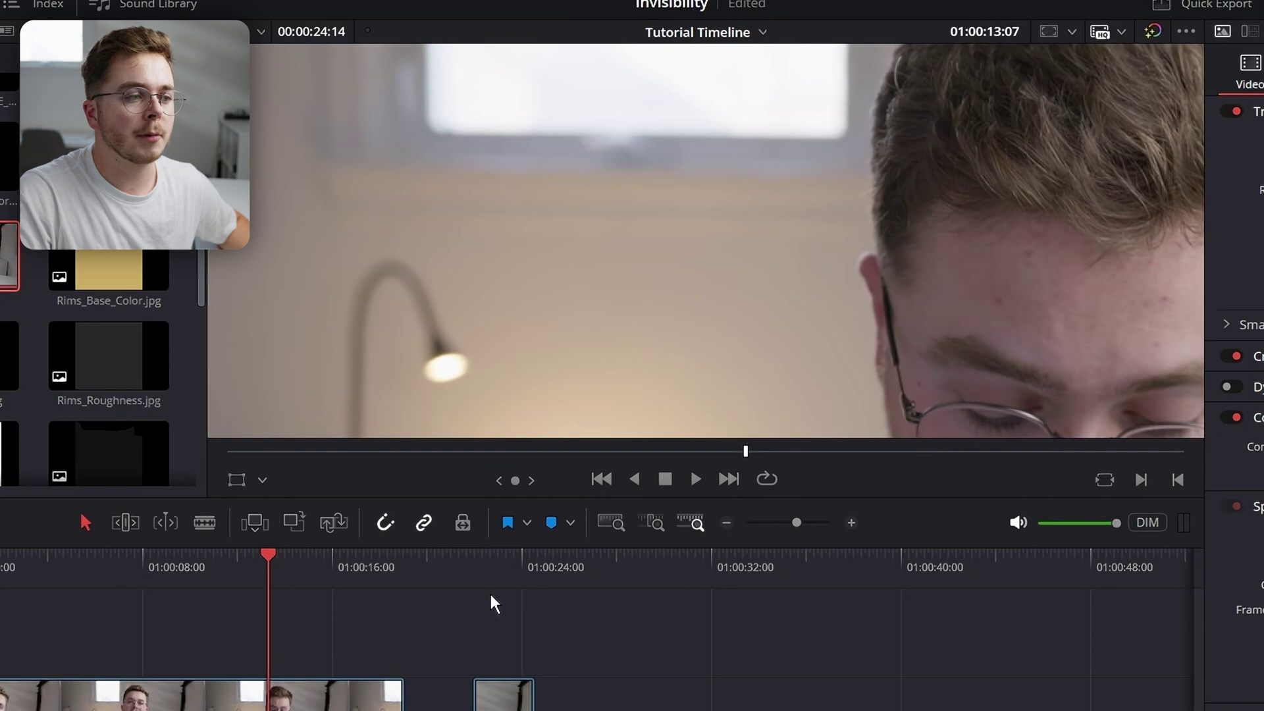
Park the playhead on the P1060264.MOV clip on Video 1 and open that clip in Fusion
click(485, 566)
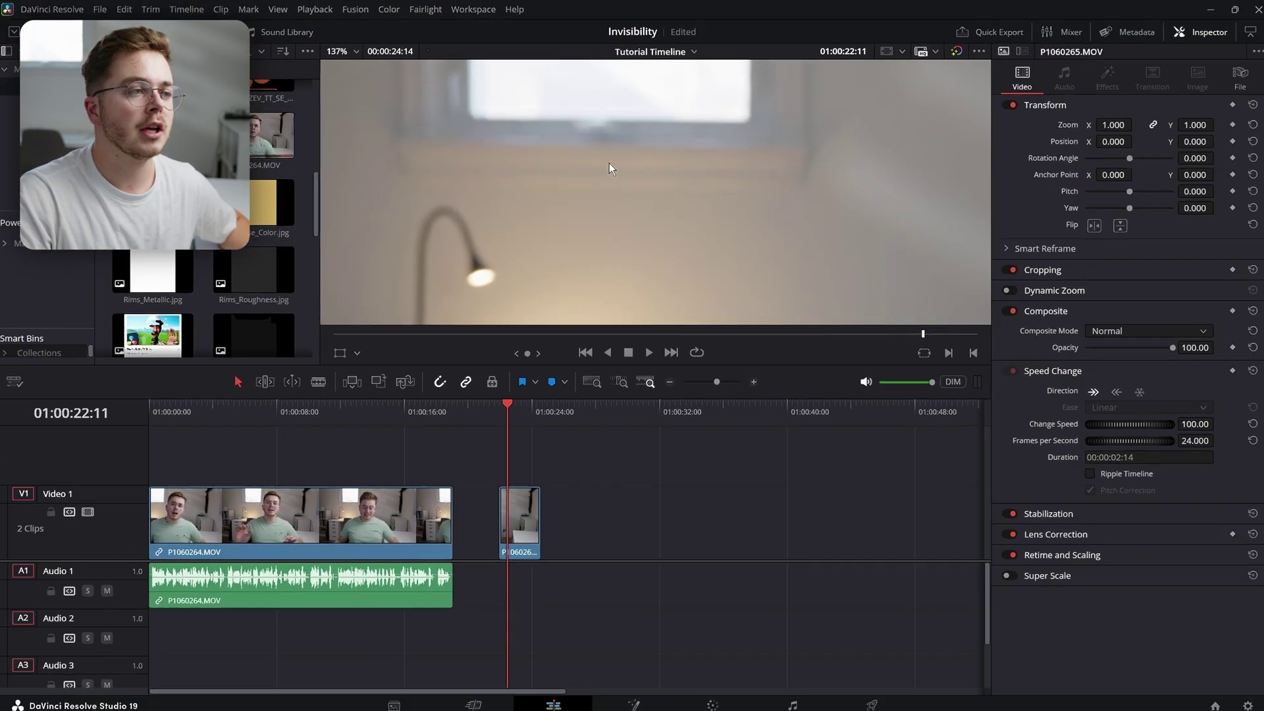
scroll(562, 180, down, 5)
click(253, 495)
click(283, 409)
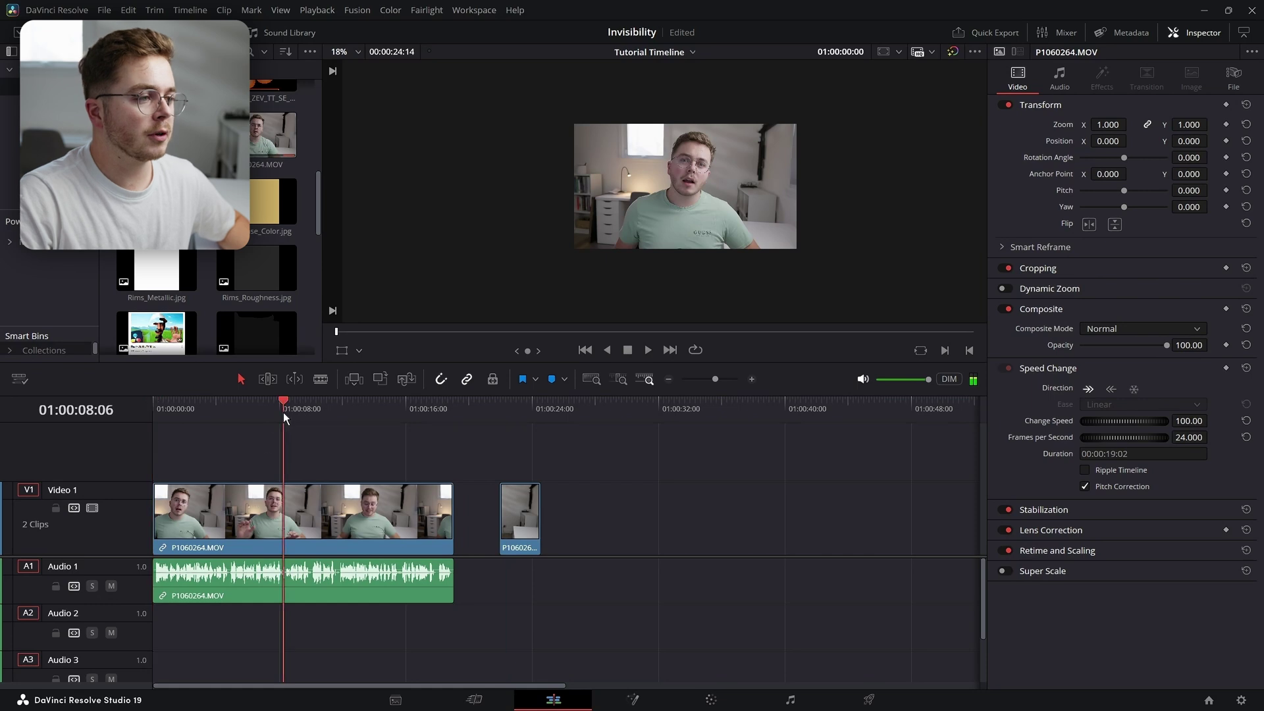
click(640, 701)
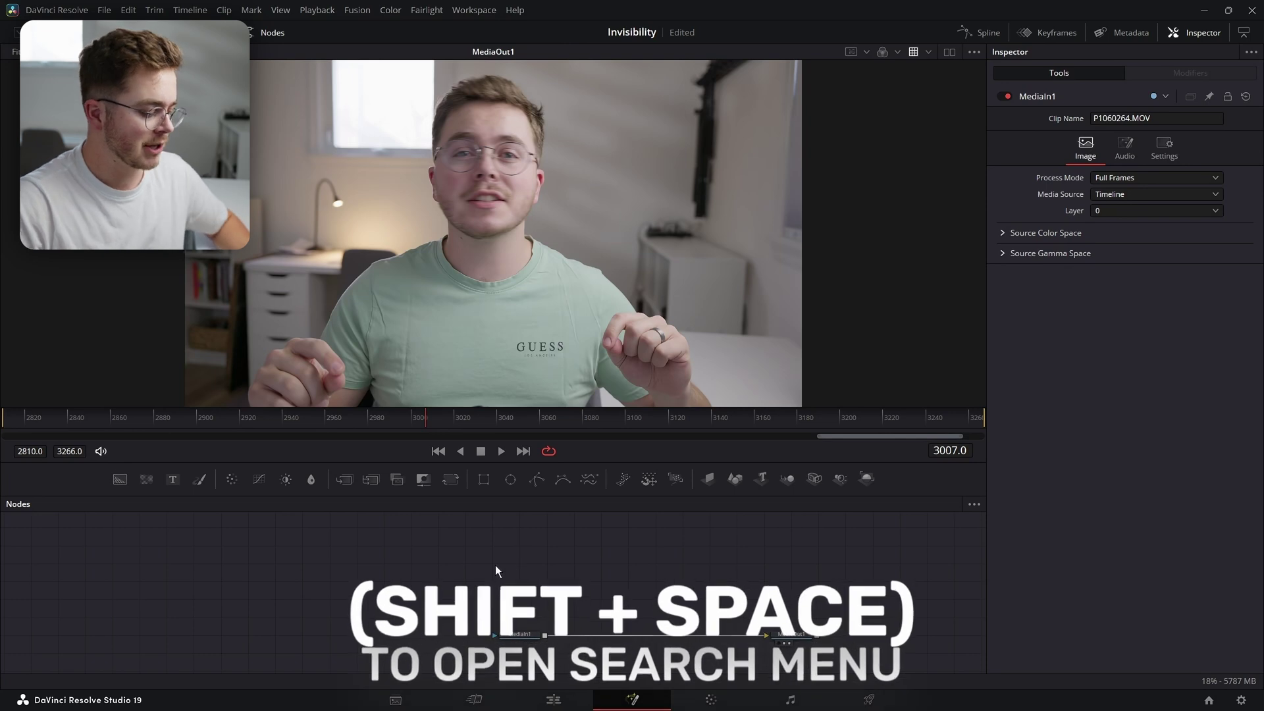
Add a Magic Mask node fed by MediaIn1, place it above the main line and display it in the viewer
key(shift+space)
text(magic)
key(Return)
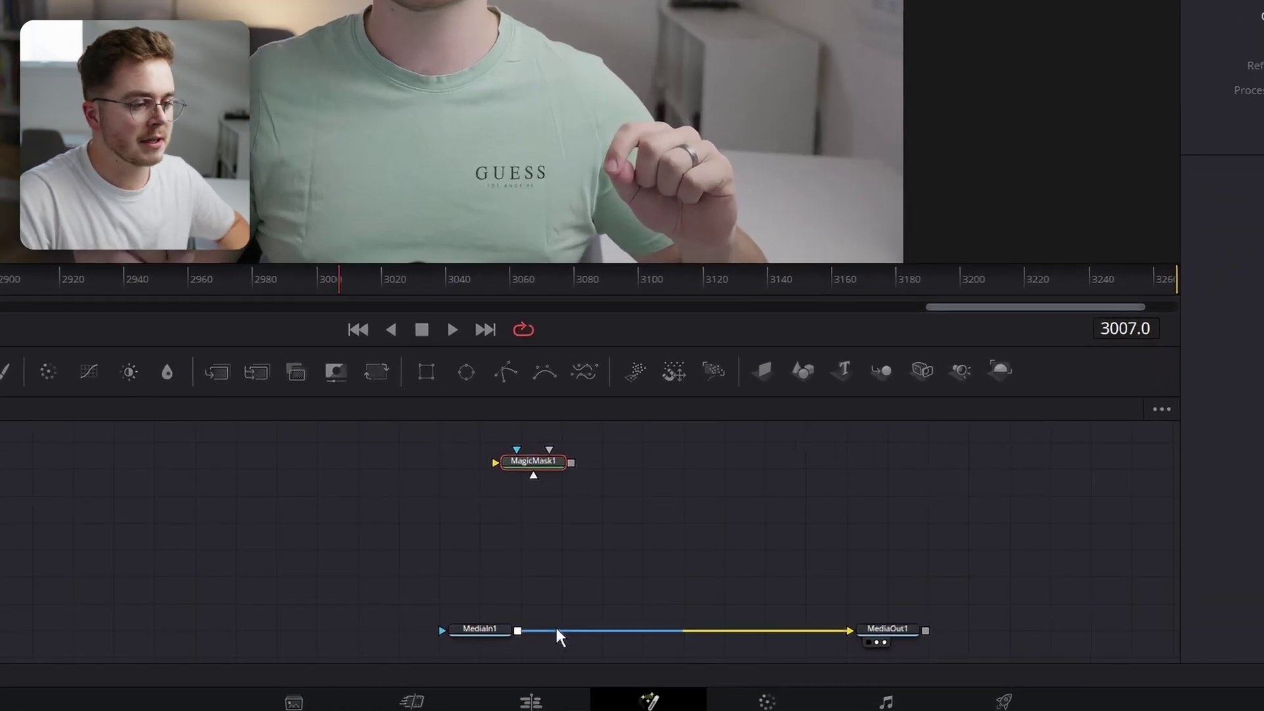
drag(517, 631, 532, 463)
drag(532, 462, 592, 528)
key(2)
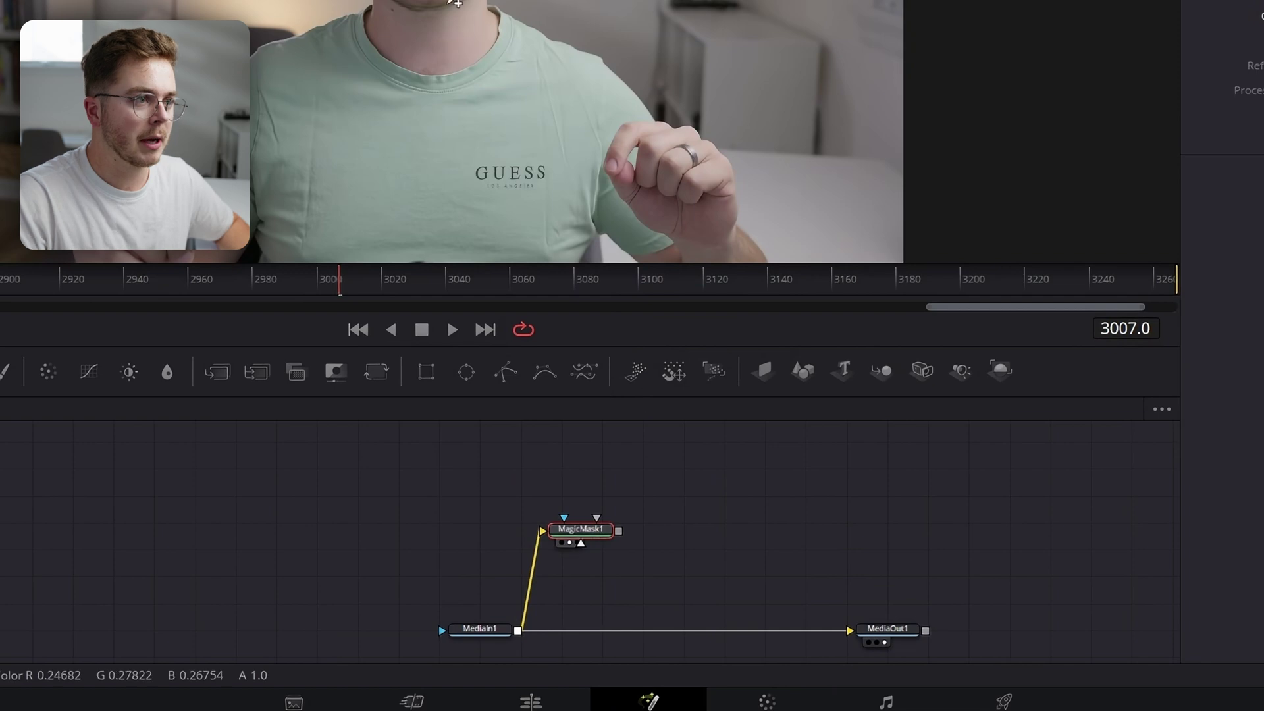
Paint Magic Mask strokes over the man's face, body and hands, subtract the background with strokes, and track the mask in both directions
mouse_move(438, 291)
mouse_down()
mouse_move(453, 191)
mouse_move(513, 175)
mouse_up()
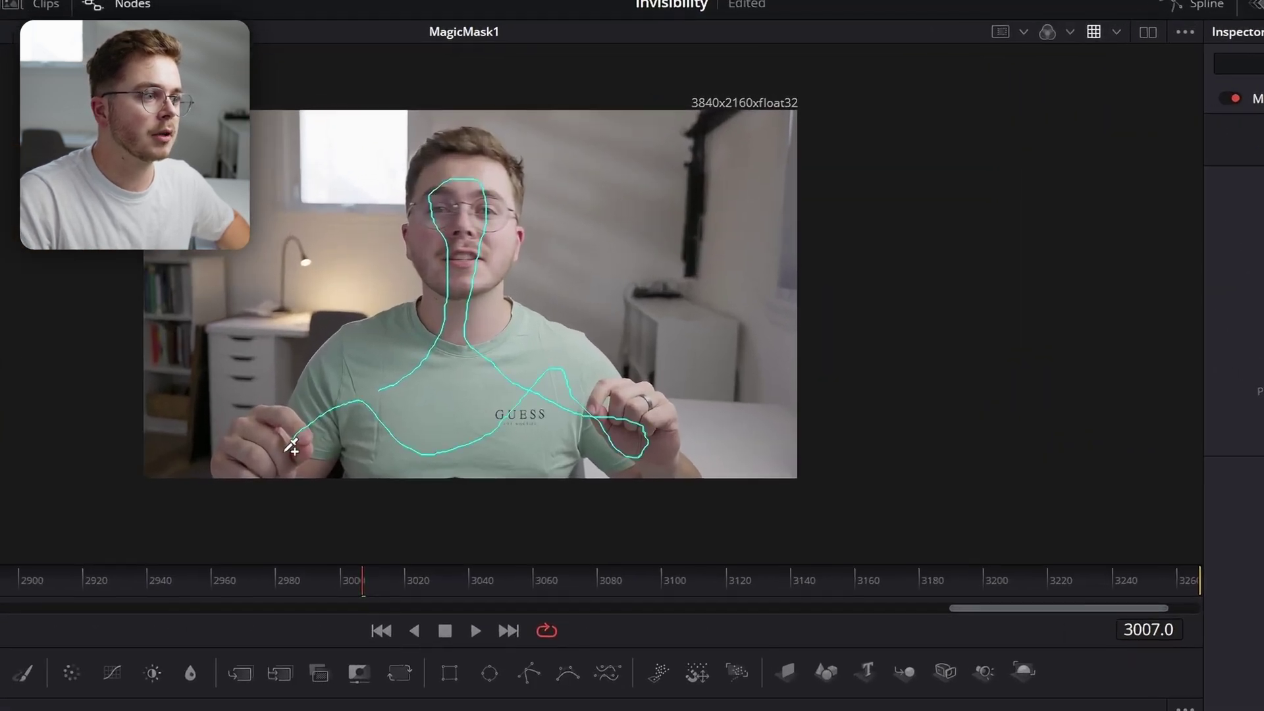
mouse_move(290, 447)
mouse_down()
mouse_move(306, 411)
mouse_move(366, 359)
mouse_up()
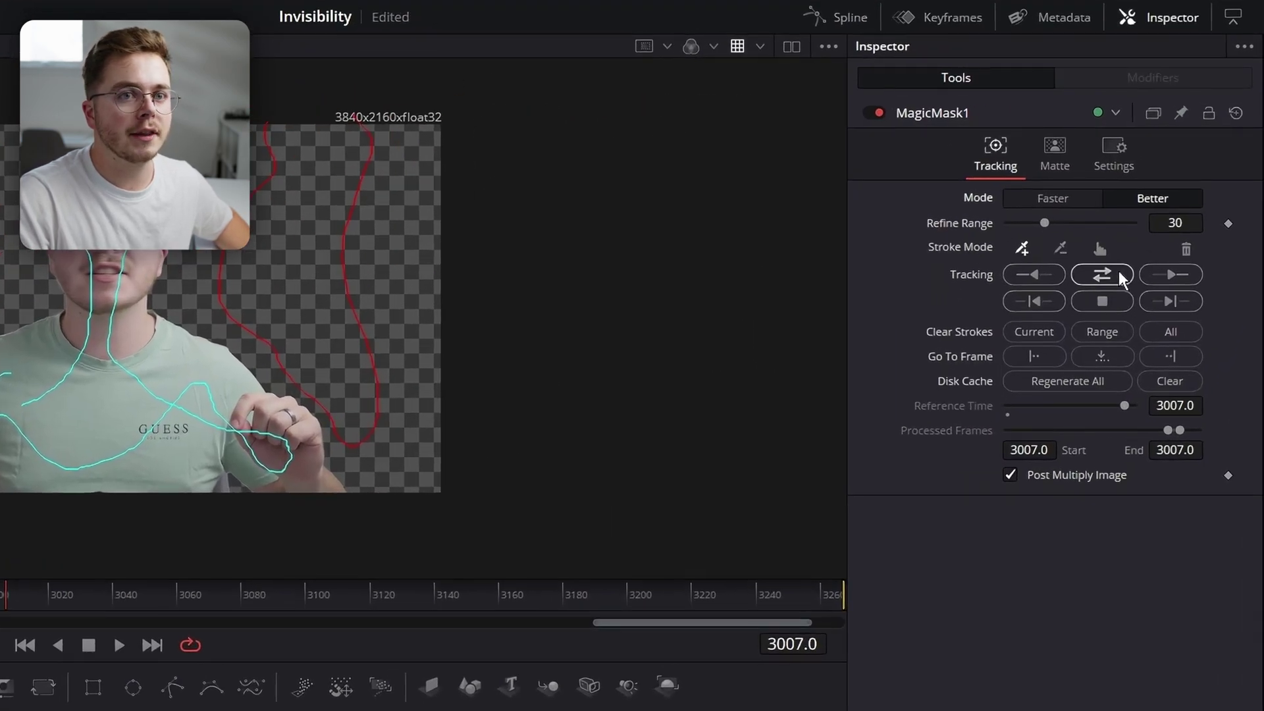
click(1119, 272)
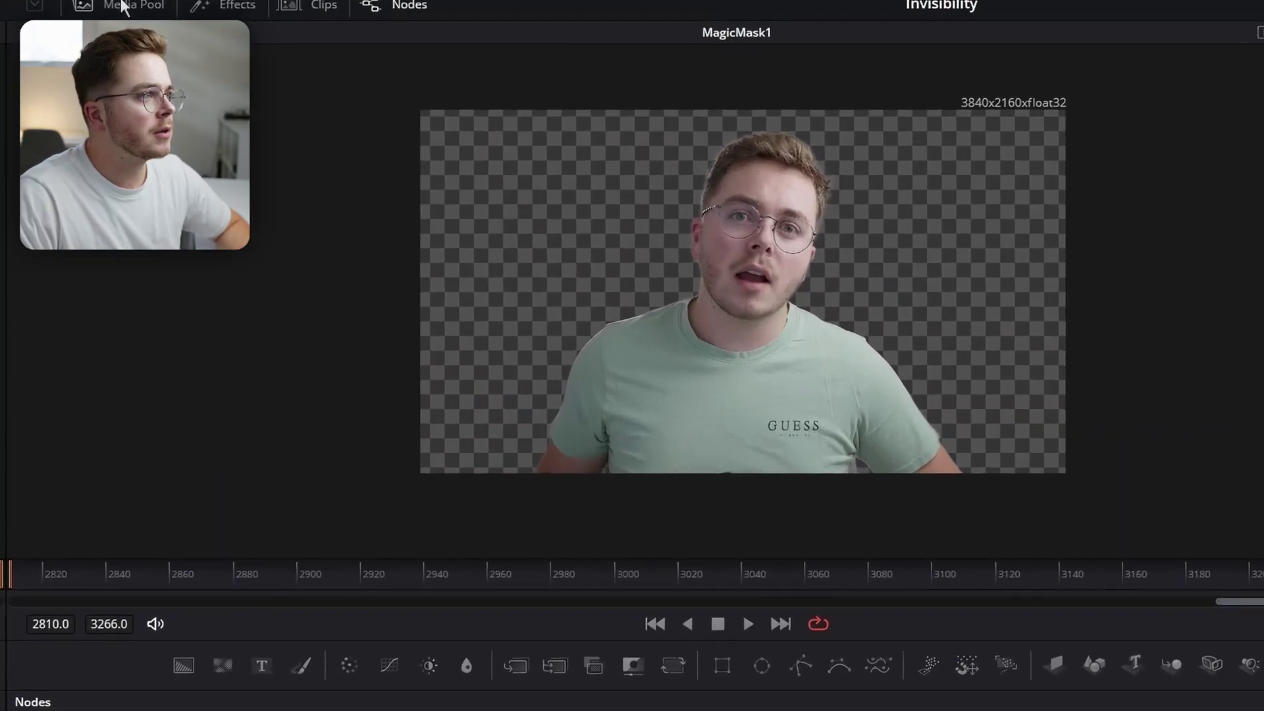
Add P1060265.MOV from the media pool to the node graph above the Magic Mask and display it in the viewer
click(60, 34)
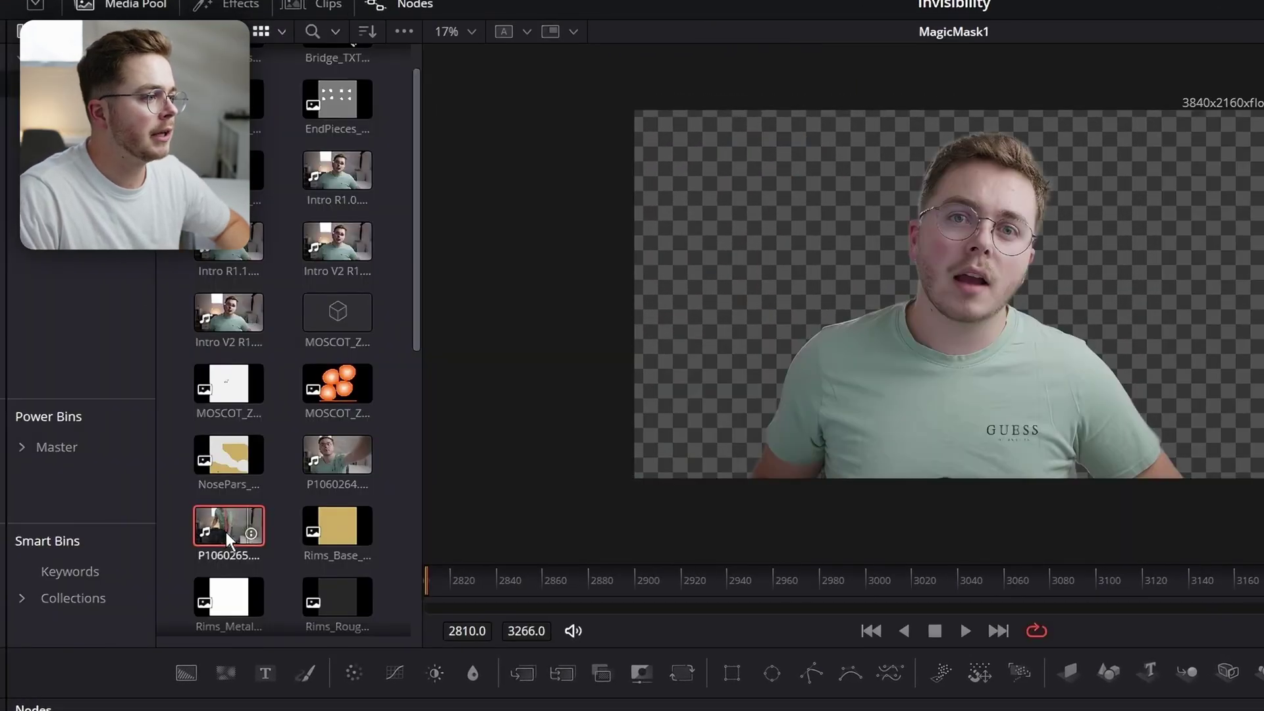
drag(227, 539, 564, 544)
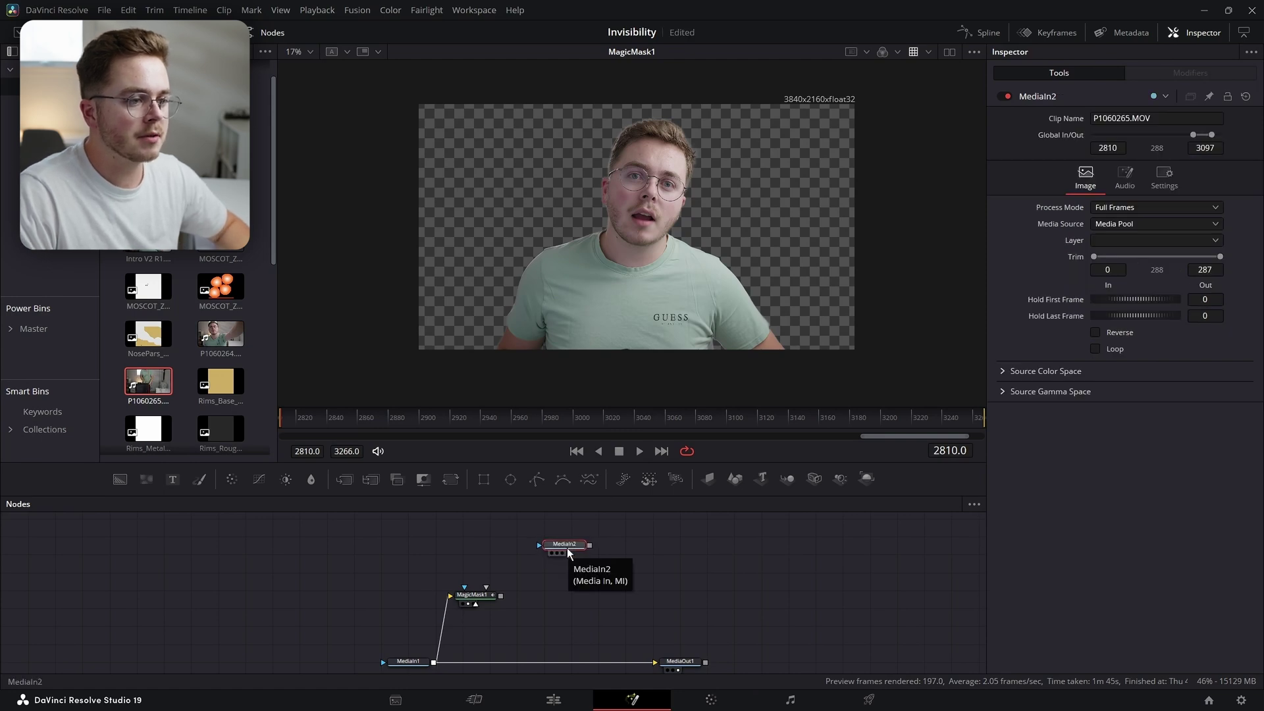
key(1)
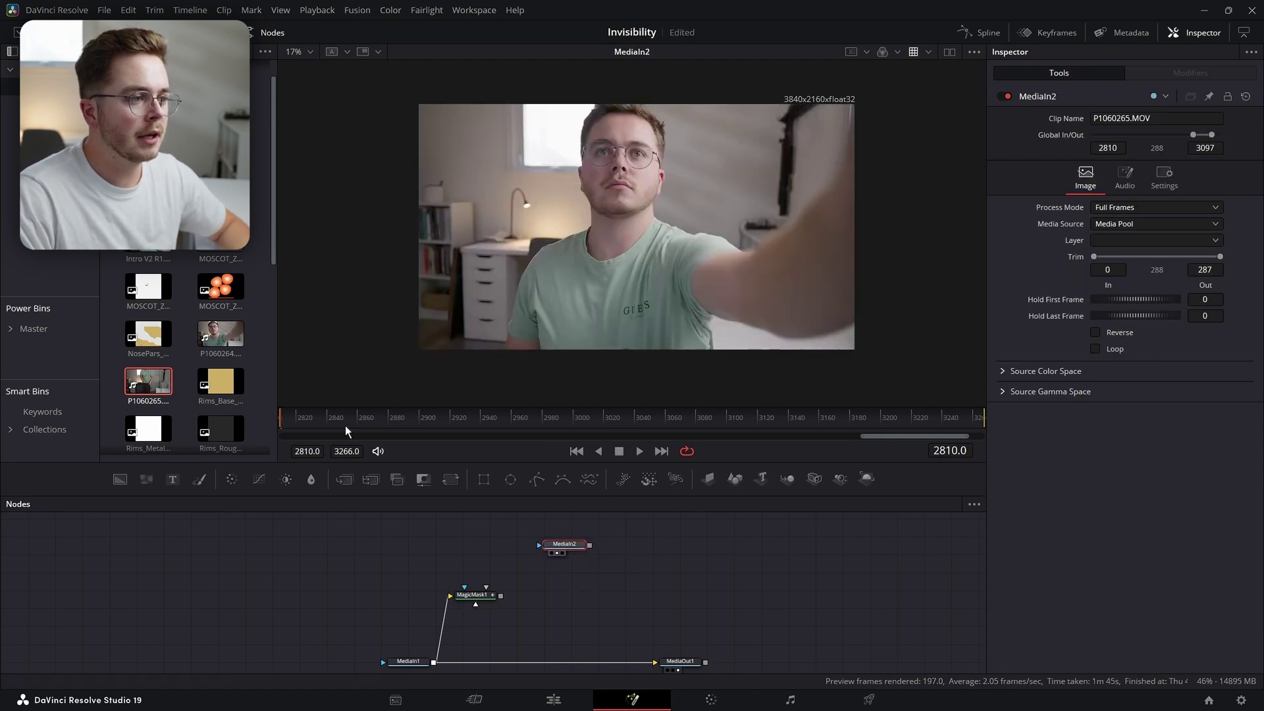
Add a Time Speed node after MediaIn2 and freeze the clip at frame 3017, where the room is empty
key(shift+space)
text(ti)
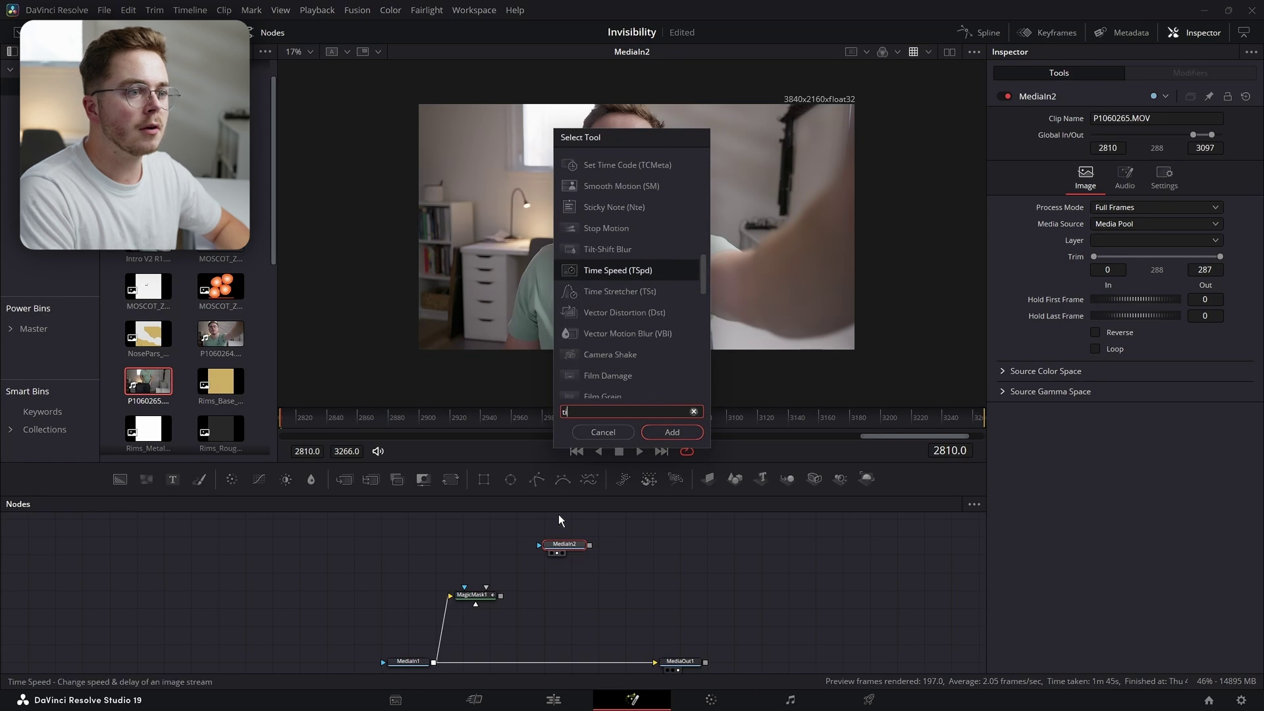
key(Return)
drag(316, 409, 392, 422)
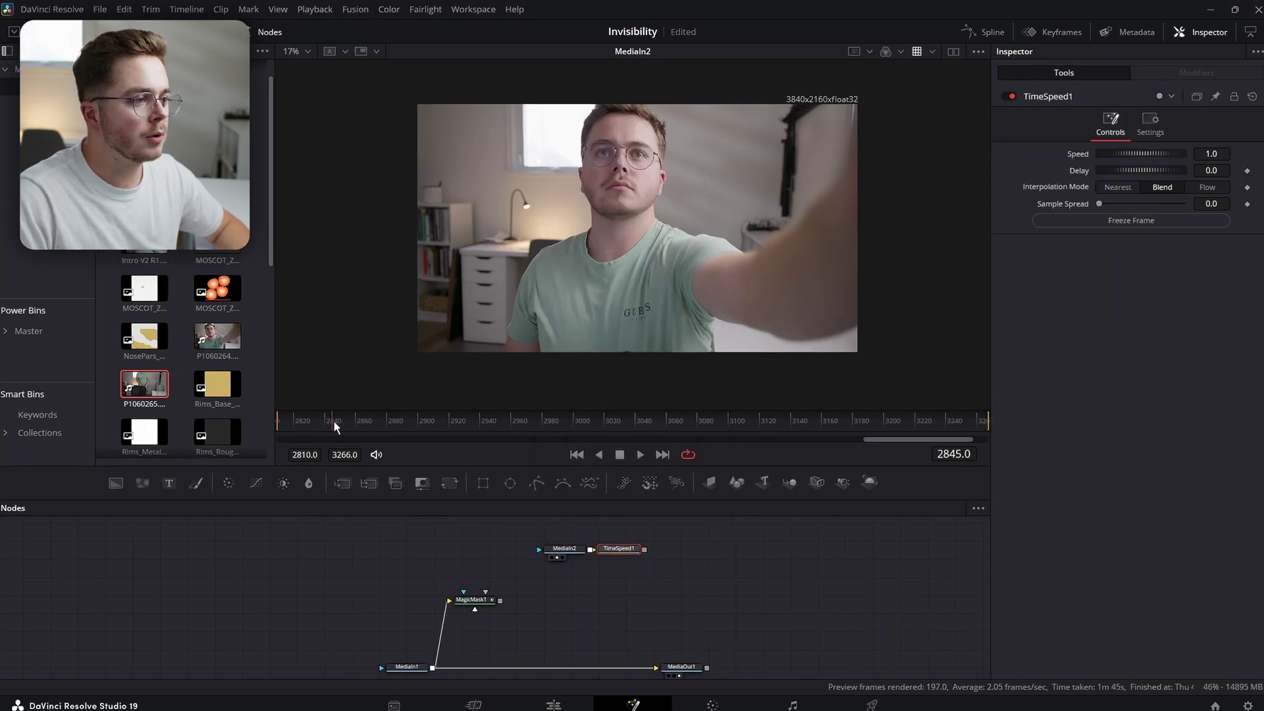
drag(343, 573, 623, 590)
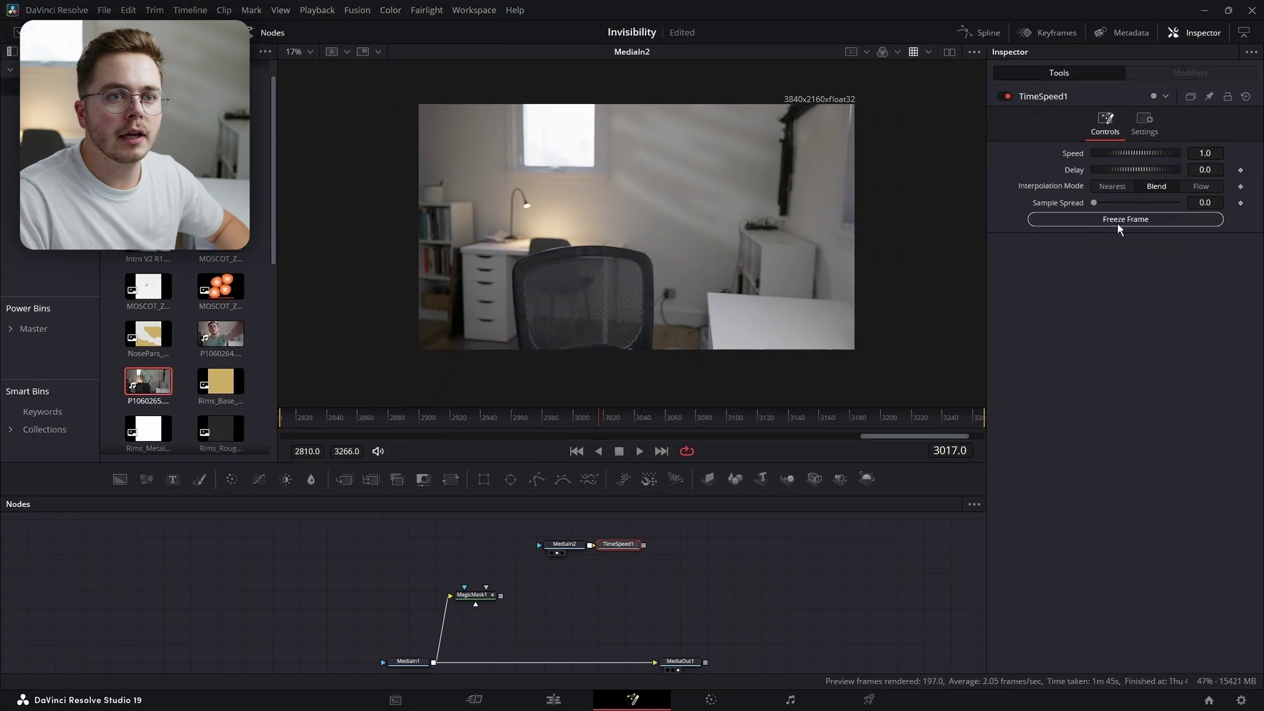
click(1043, 241)
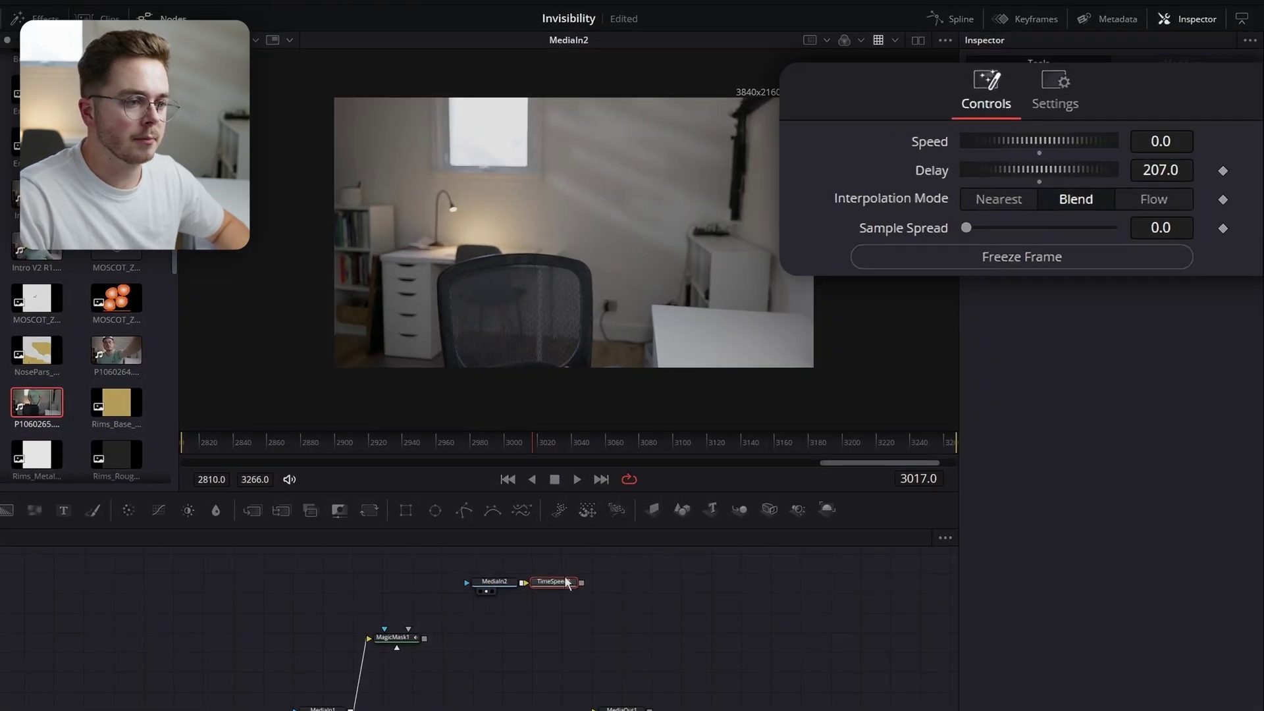
Move the Time Speed node below MediaIn2, display it in the viewer, and scrub the timeline to check the frozen frame
drag(565, 578, 517, 608)
key(2)
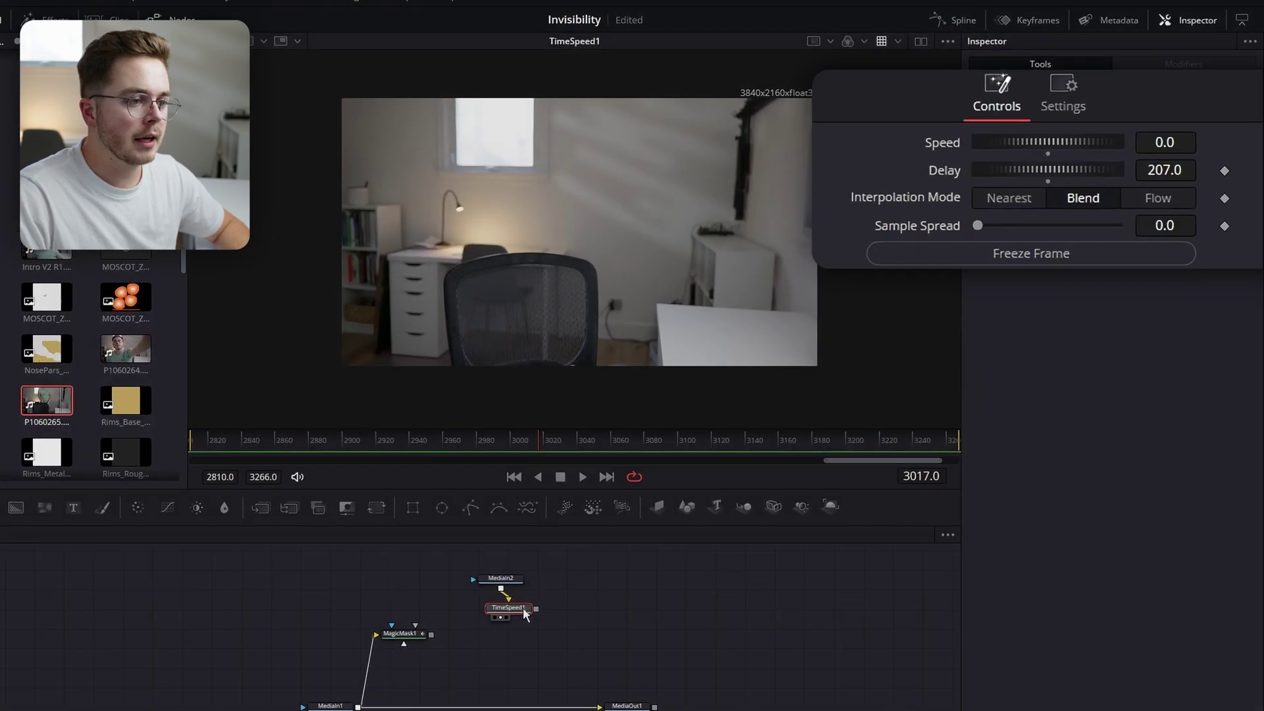
click(518, 442)
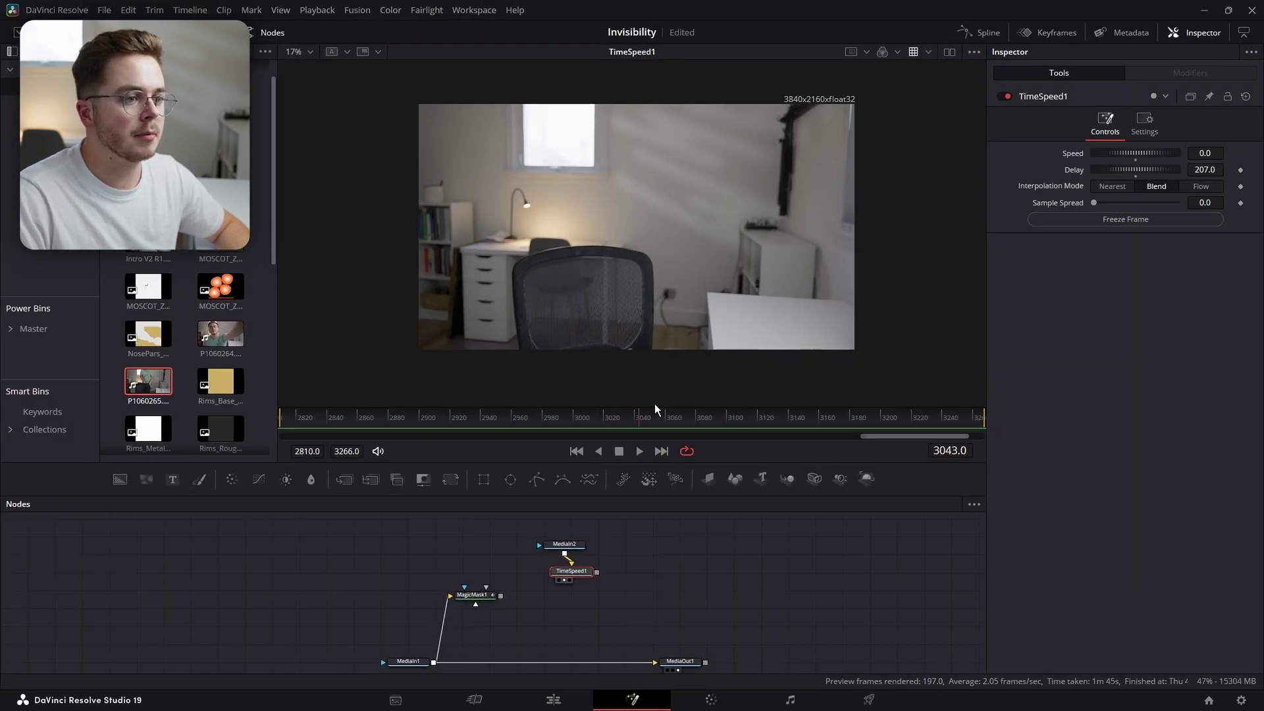
drag(654, 405, 638, 418)
Add a Displace node after TimeSpeed1 and connect the Magic Mask output to its foreground input
drag(567, 592, 529, 595)
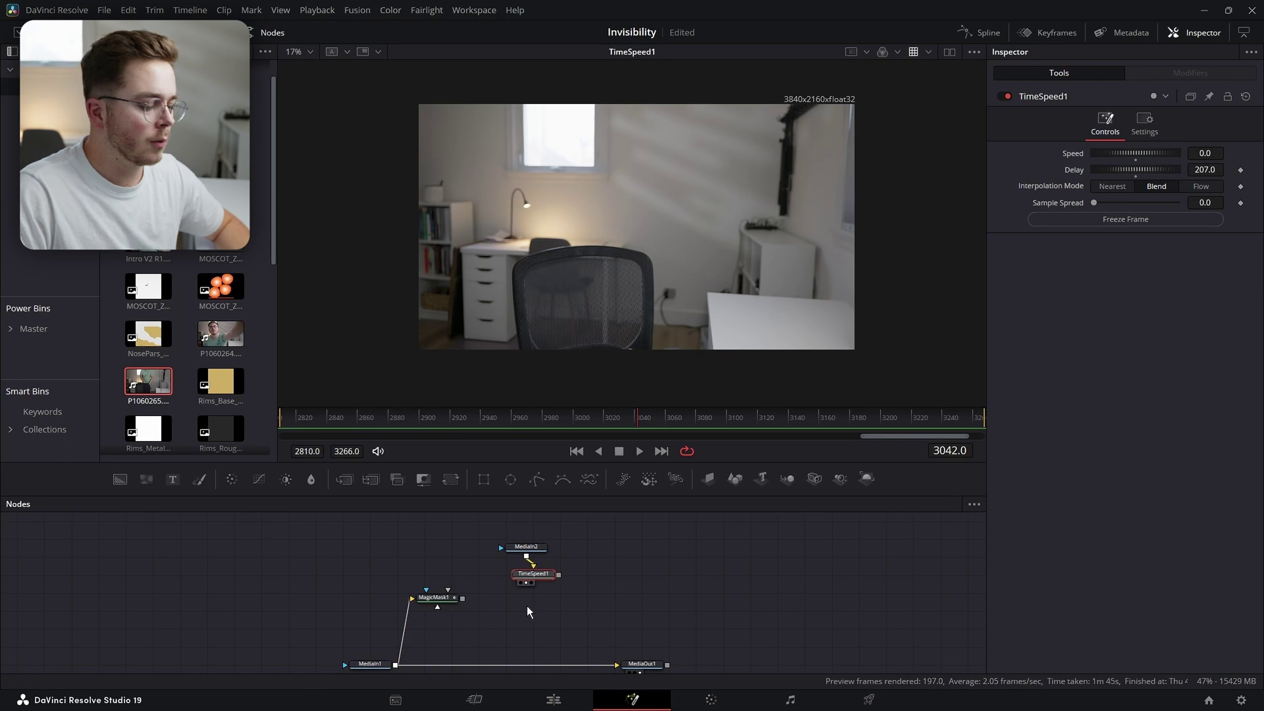
key(shift+space)
text(displ)
key(Return)
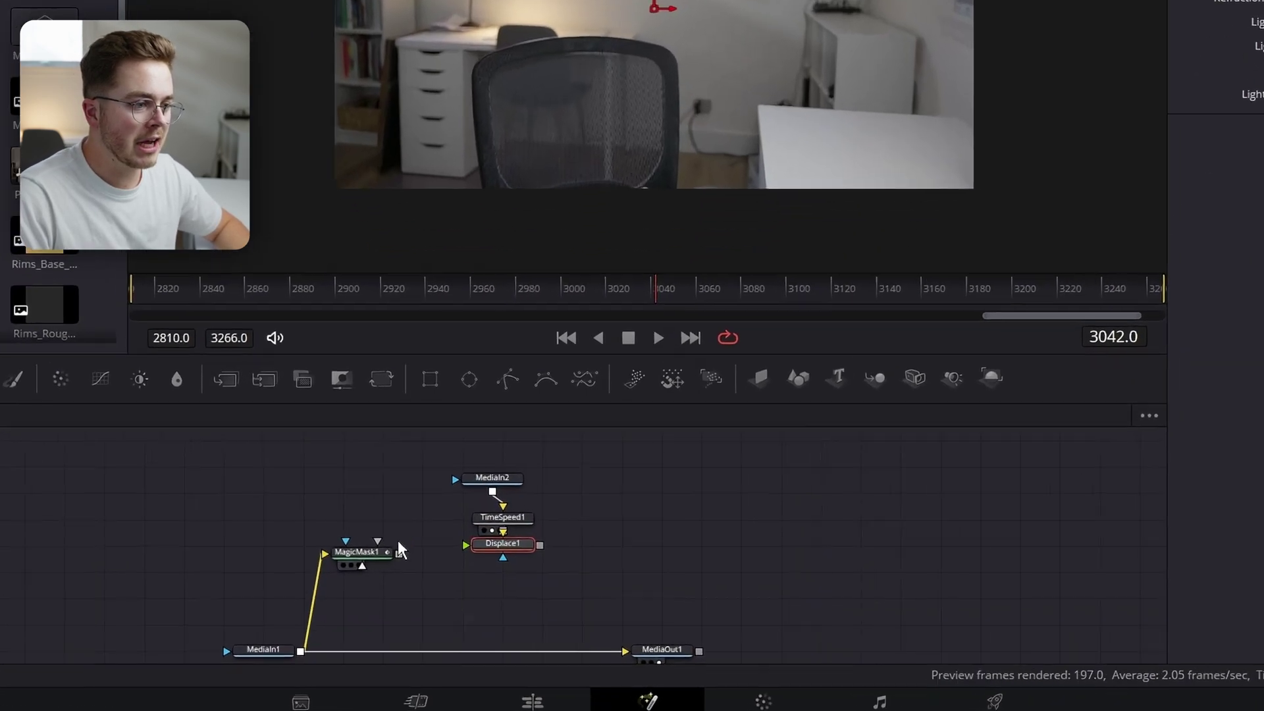
drag(462, 598, 531, 598)
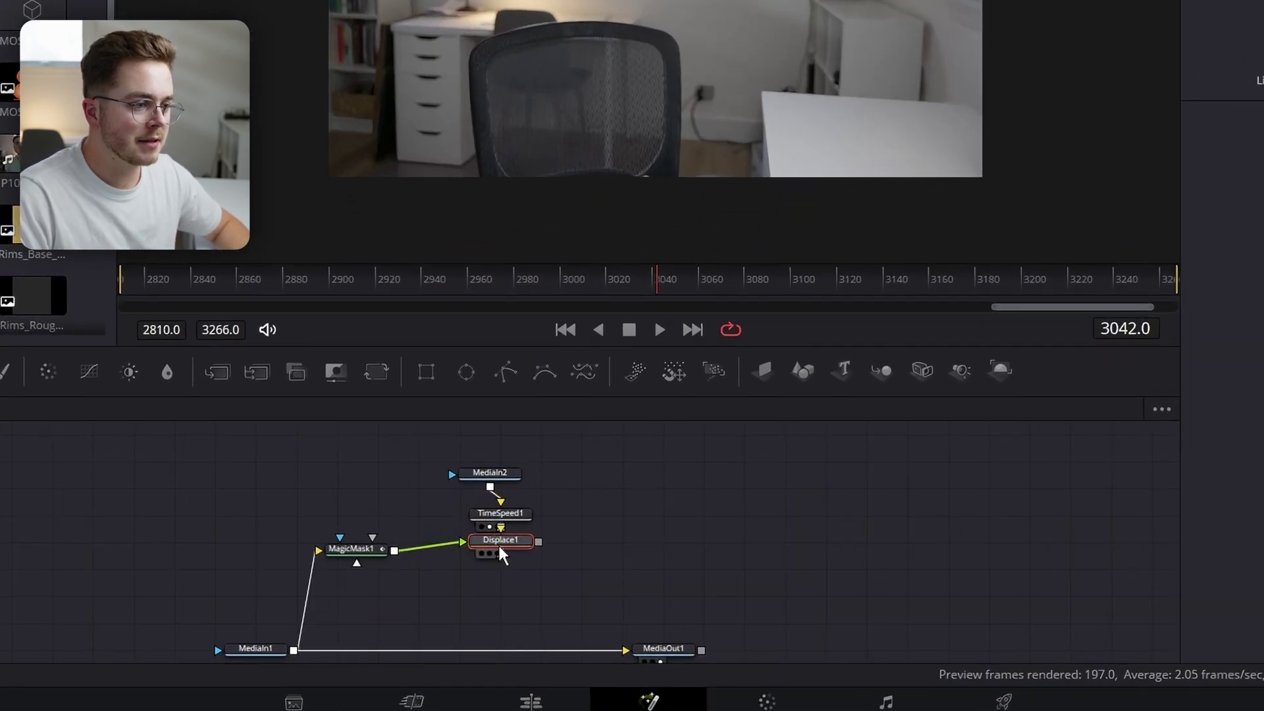
Insert a Merge node between MediaIn1 and MediaOut1 and connect the Displace output to its foreground
drag(500, 553, 558, 474)
drag(353, 525, 275, 590)
click(380, 554)
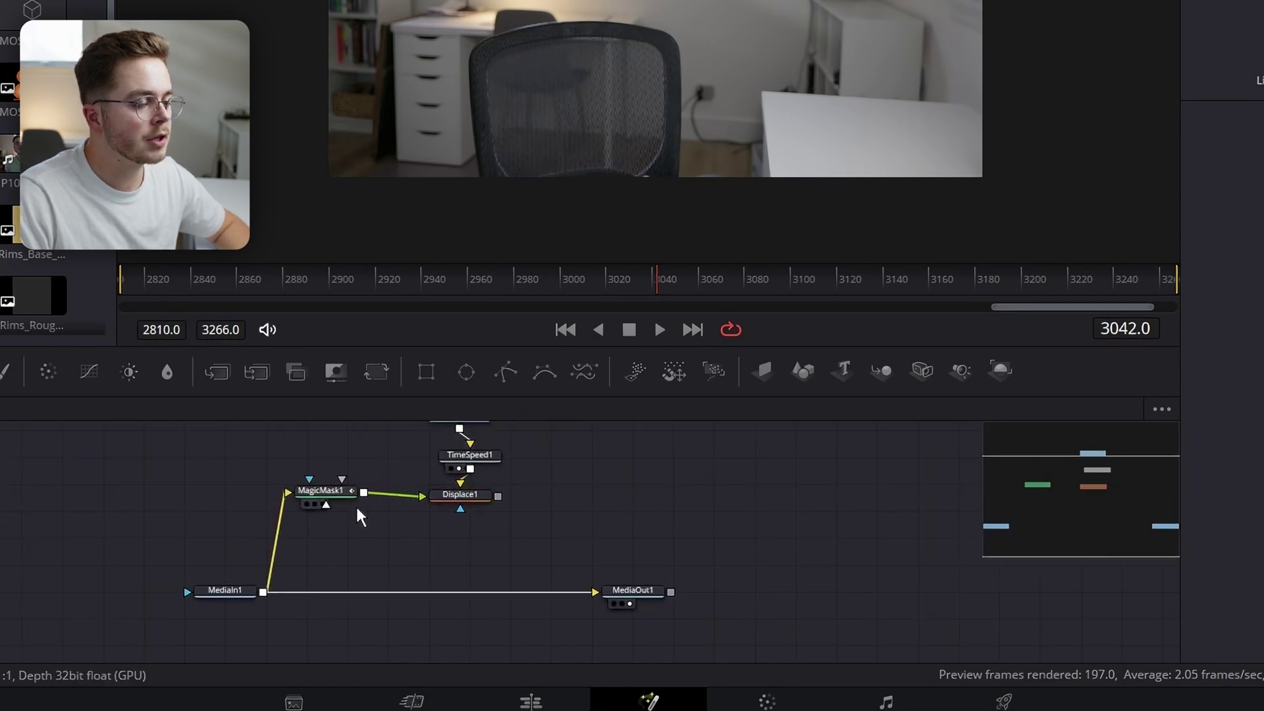
drag(217, 373, 423, 599)
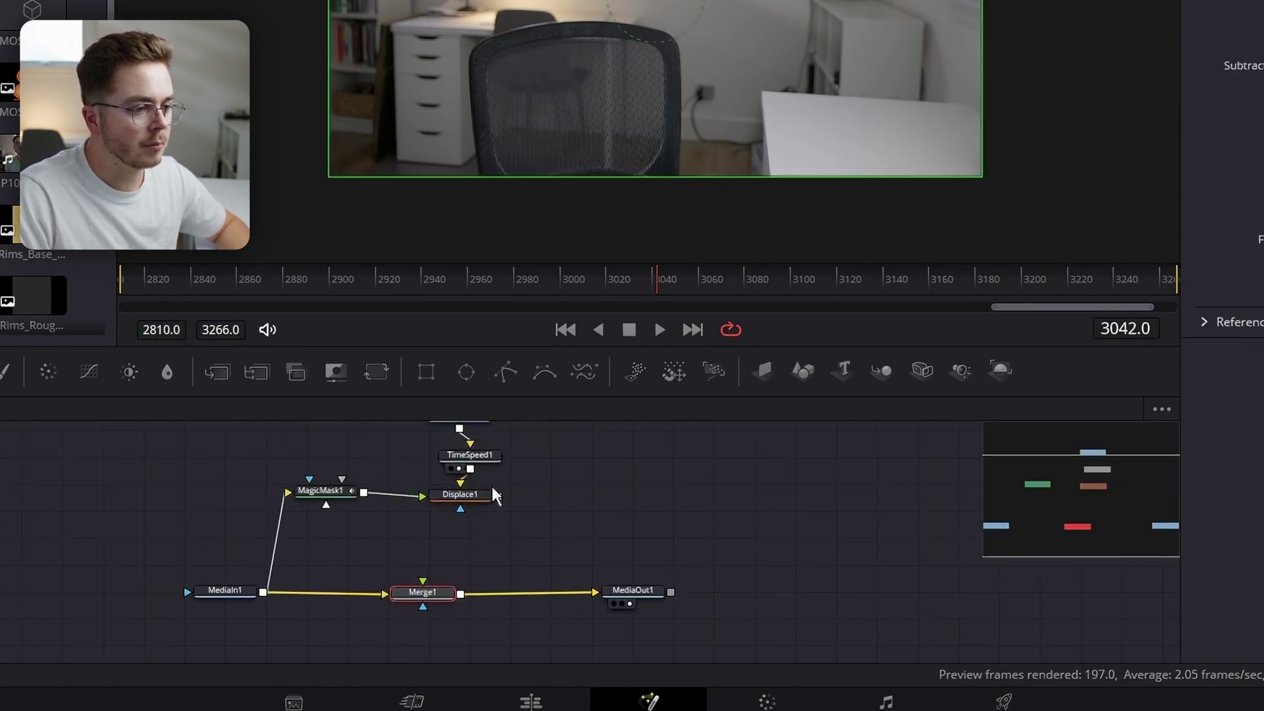
drag(487, 520, 425, 600)
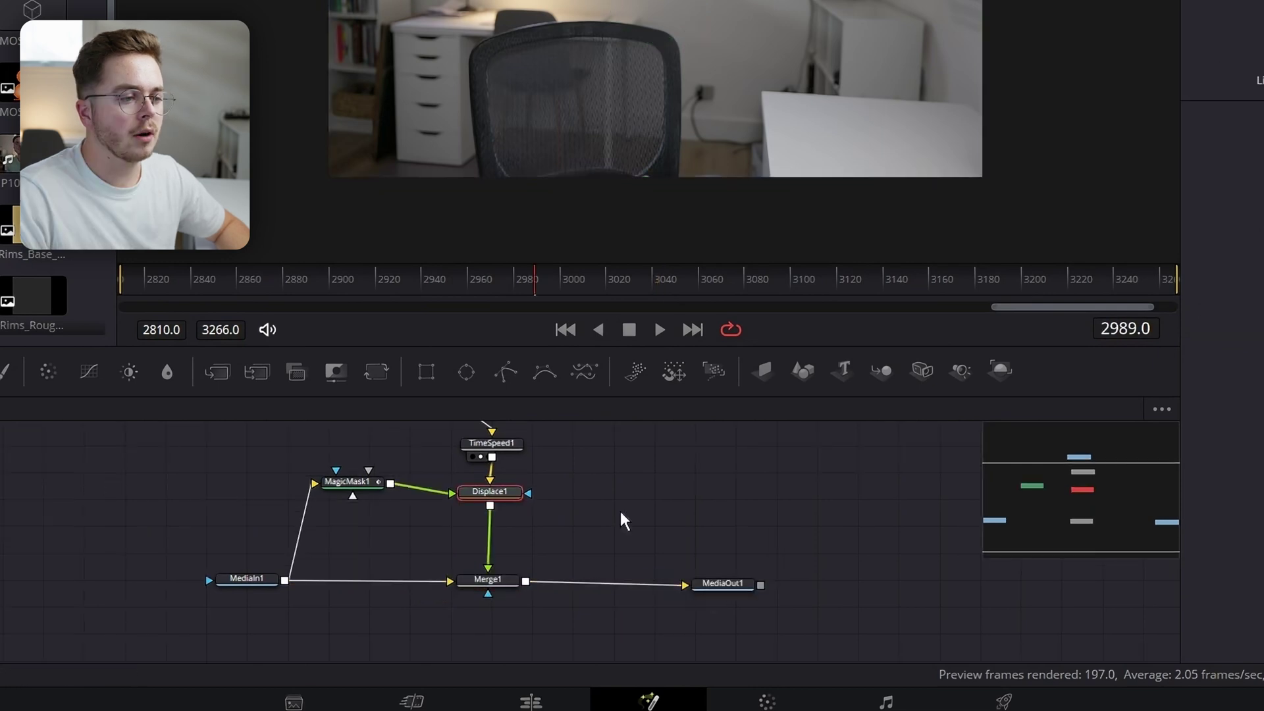
Display the MediaOut1 composite in the viewer
click(724, 586)
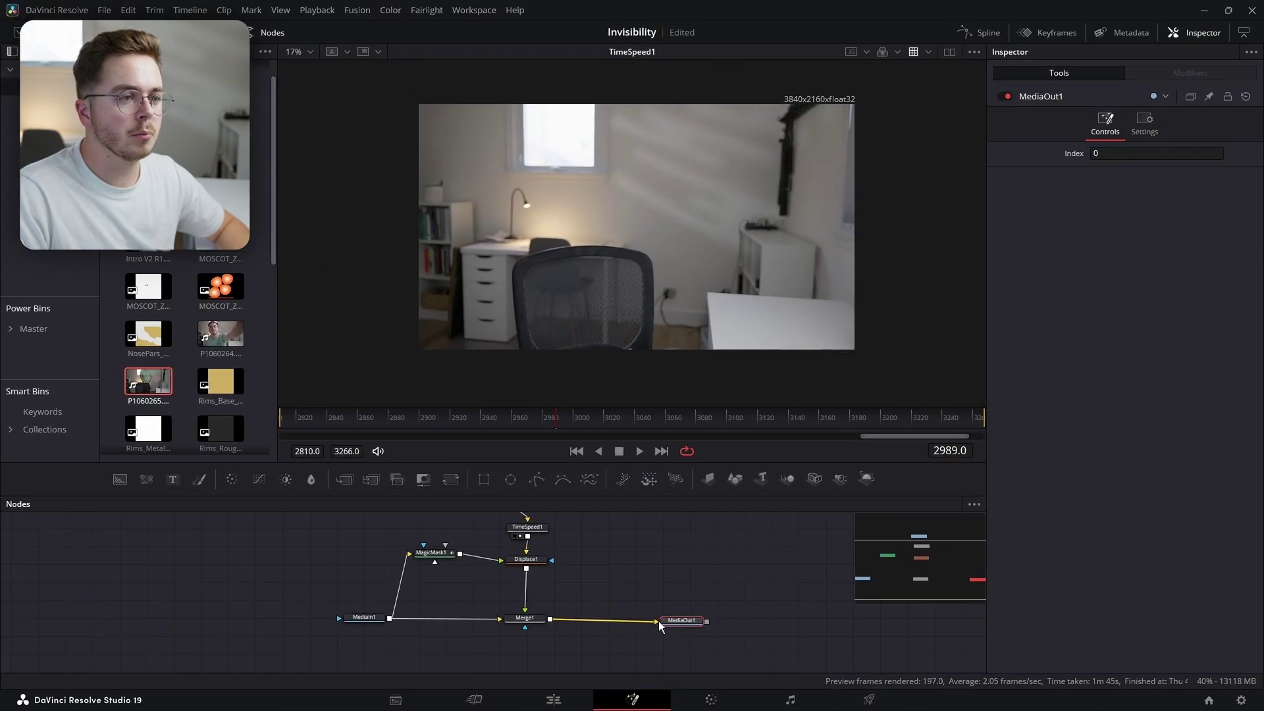
drag(663, 620, 493, 201)
scroll(523, 305, up, 2)
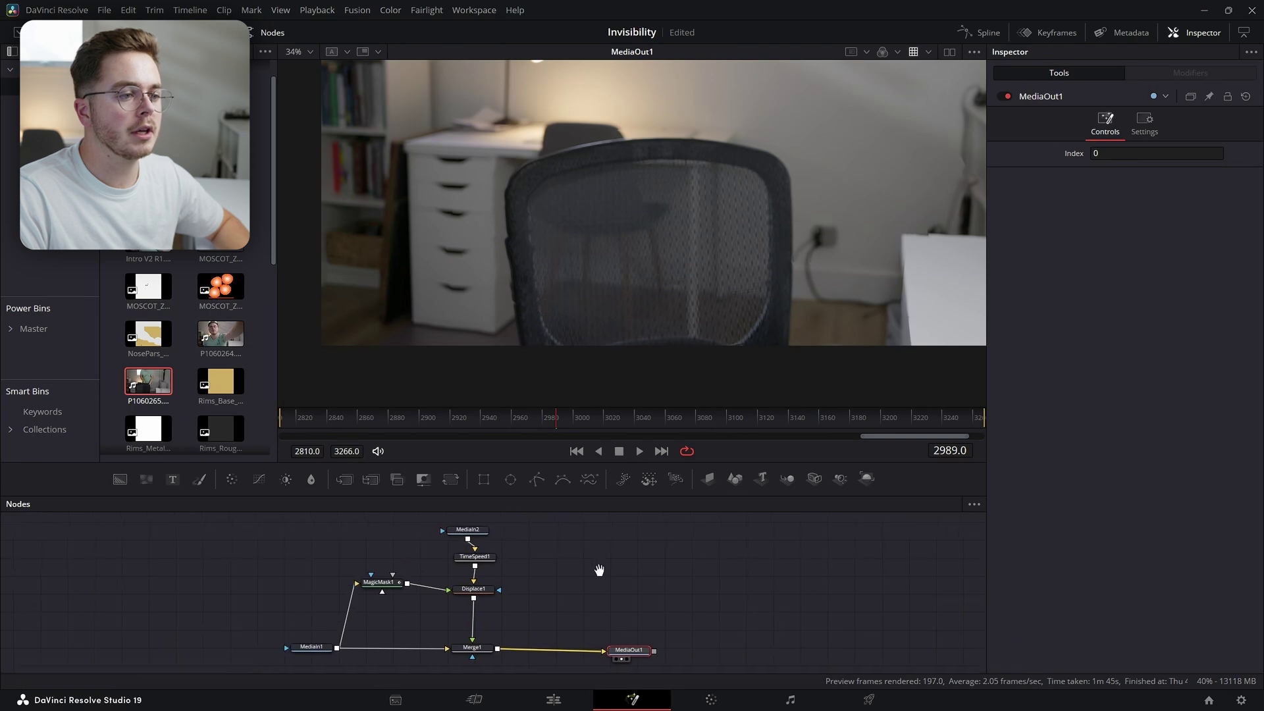
Set the Displace node's Refraction Strength to 0.626 and inspect the distortion in the composite
click(481, 591)
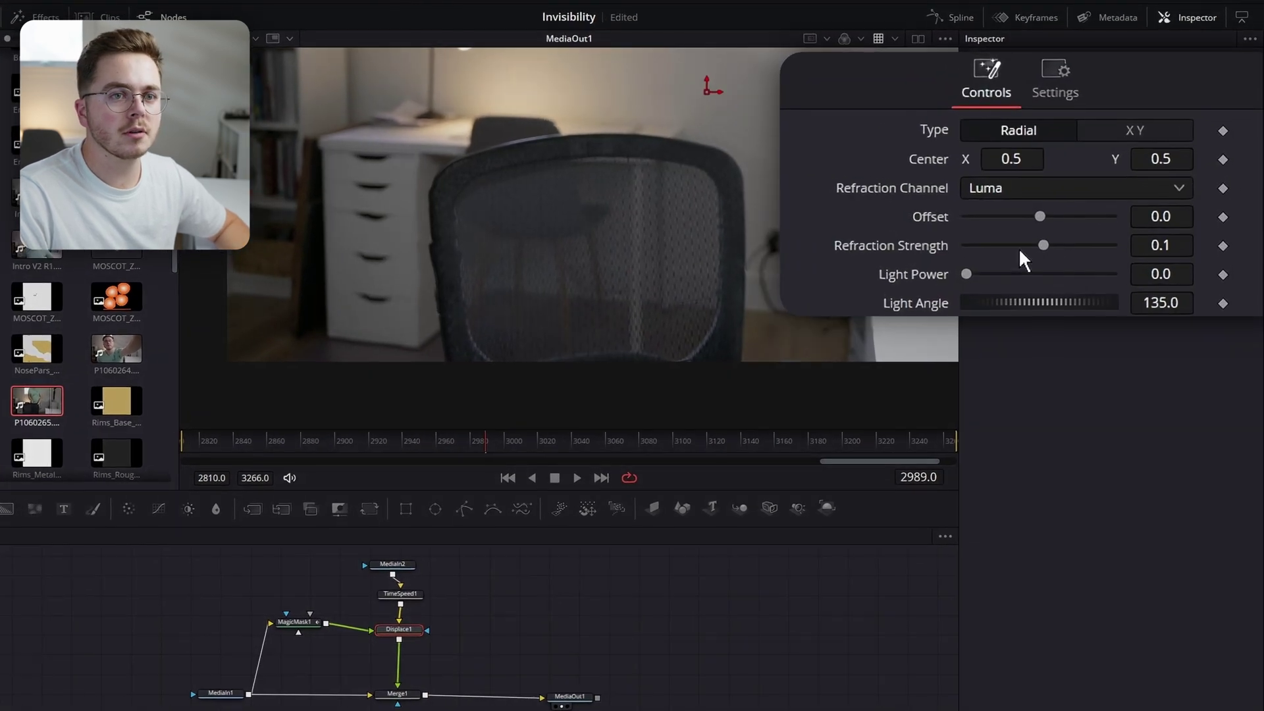
drag(1204, 223, 1232, 224)
drag(1160, 245, 1214, 245)
scroll(764, 189, down, 3)
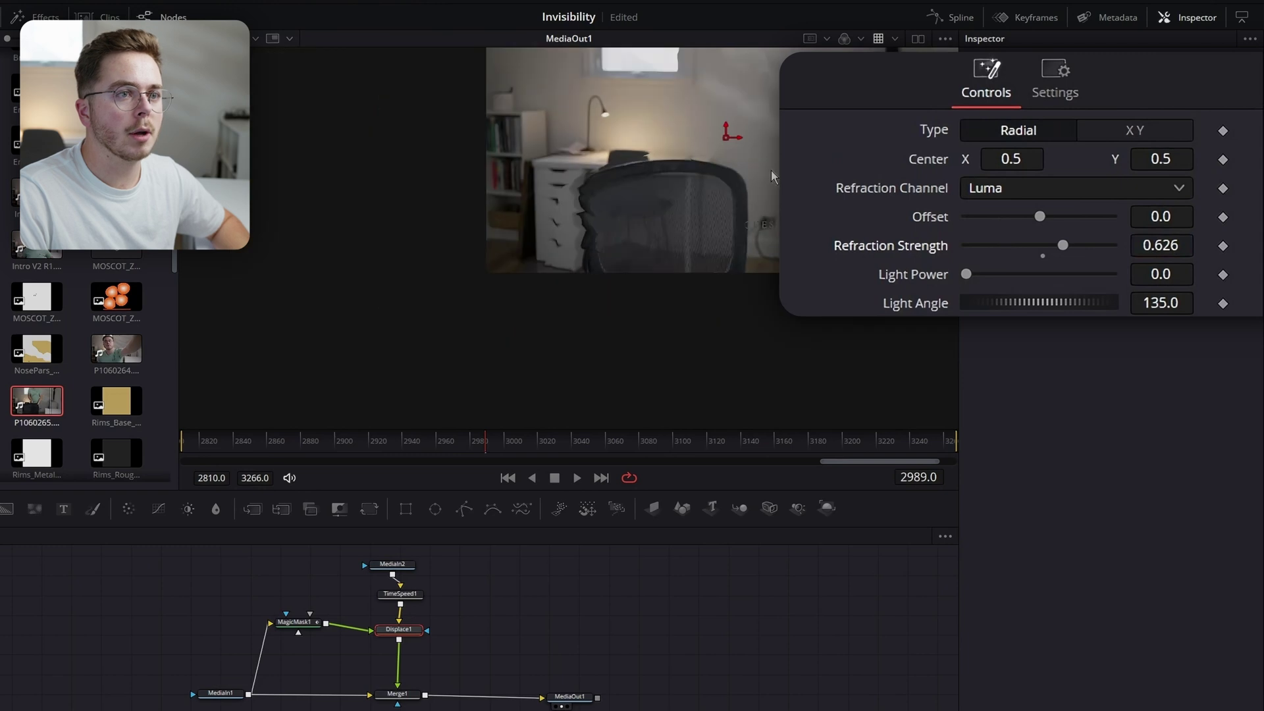
drag(741, 86, 686, 138)
scroll(686, 137, up, 4)
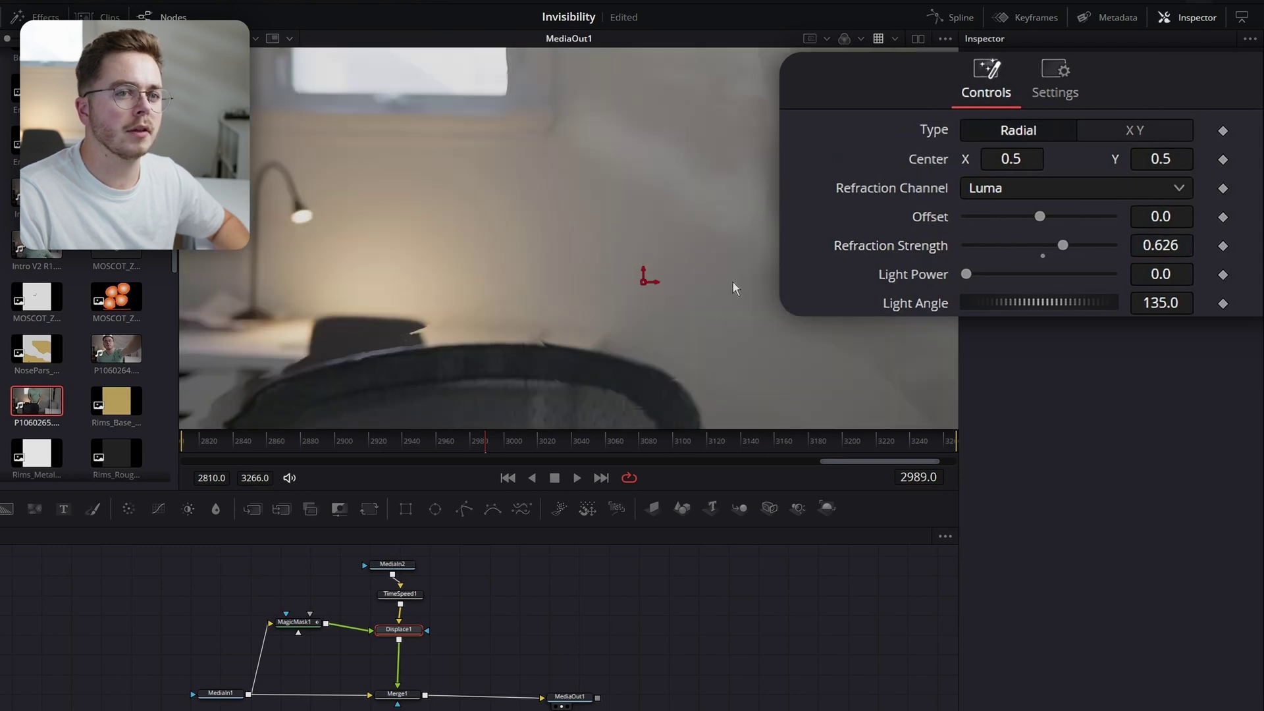
Set the Displace node's Light Power to 0.115
scroll(735, 288, down, 2)
drag(1151, 272, 1154, 272)
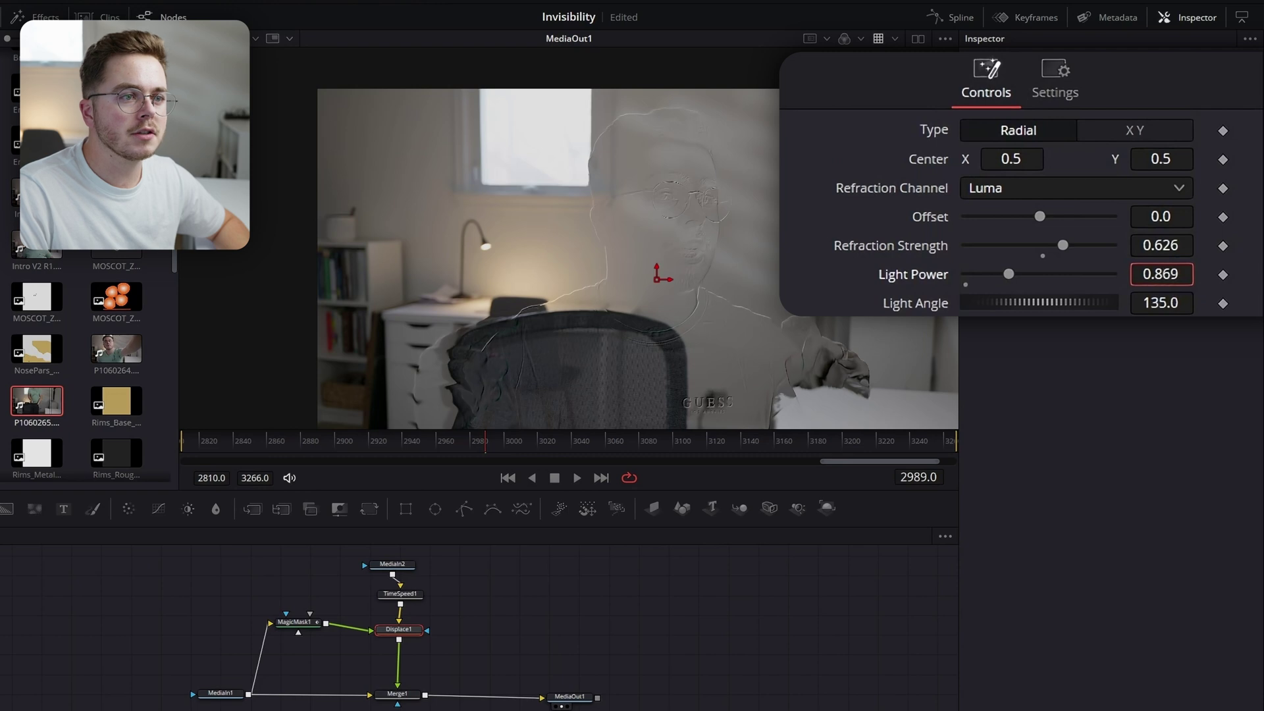
drag(1161, 274, 304, 274)
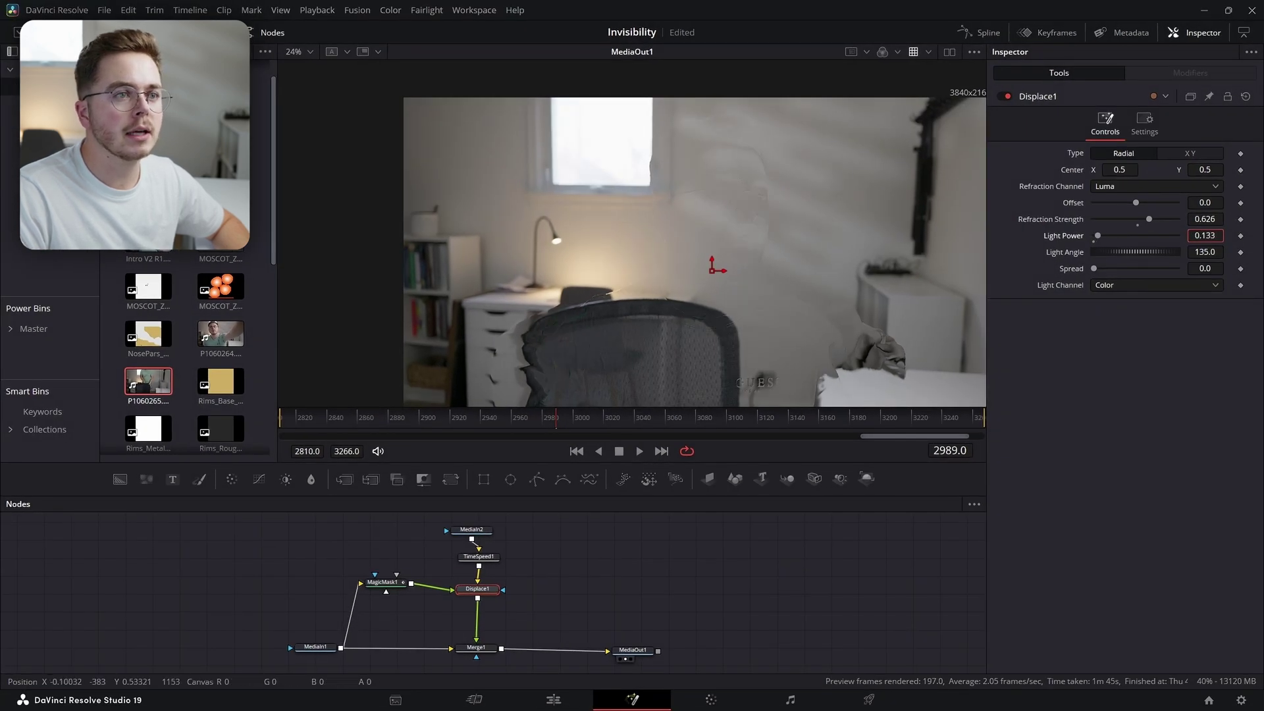
scroll(764, 206, up, 4)
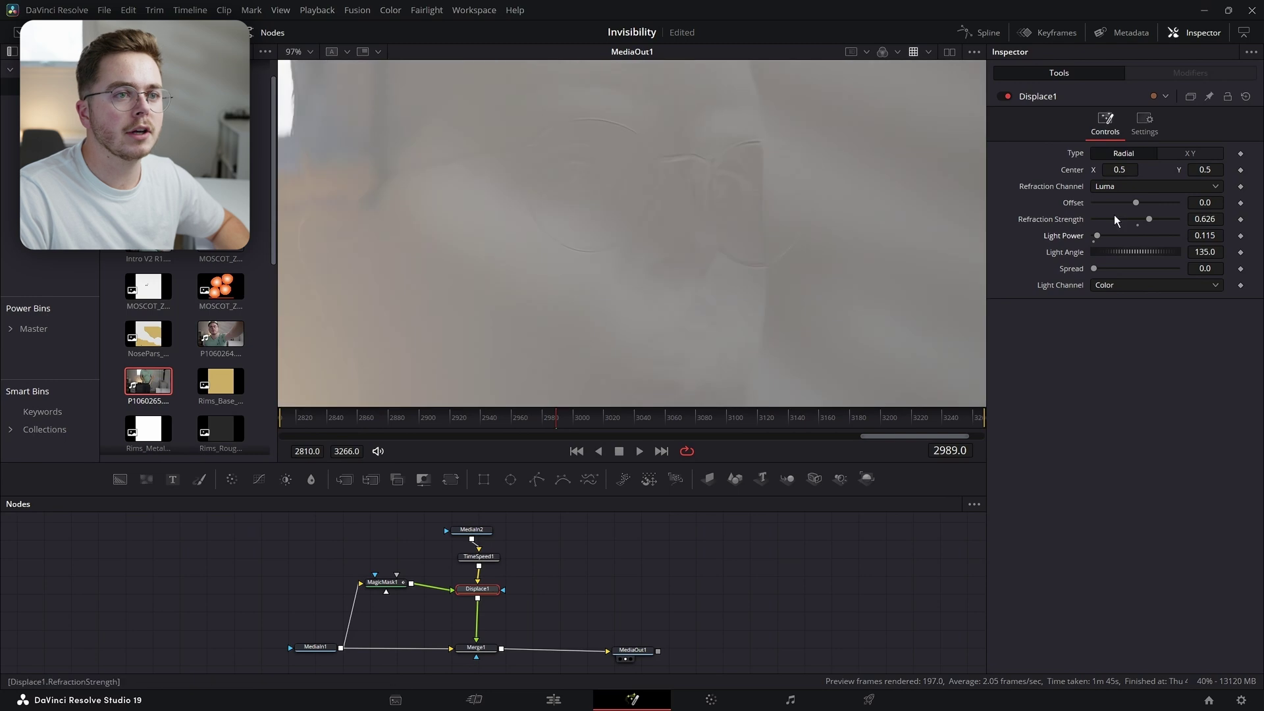
Set the Displace node's Refraction Strength to 0.873 and Spread to 0.11, and inspect the whole frame
drag(1202, 219, 1244, 219)
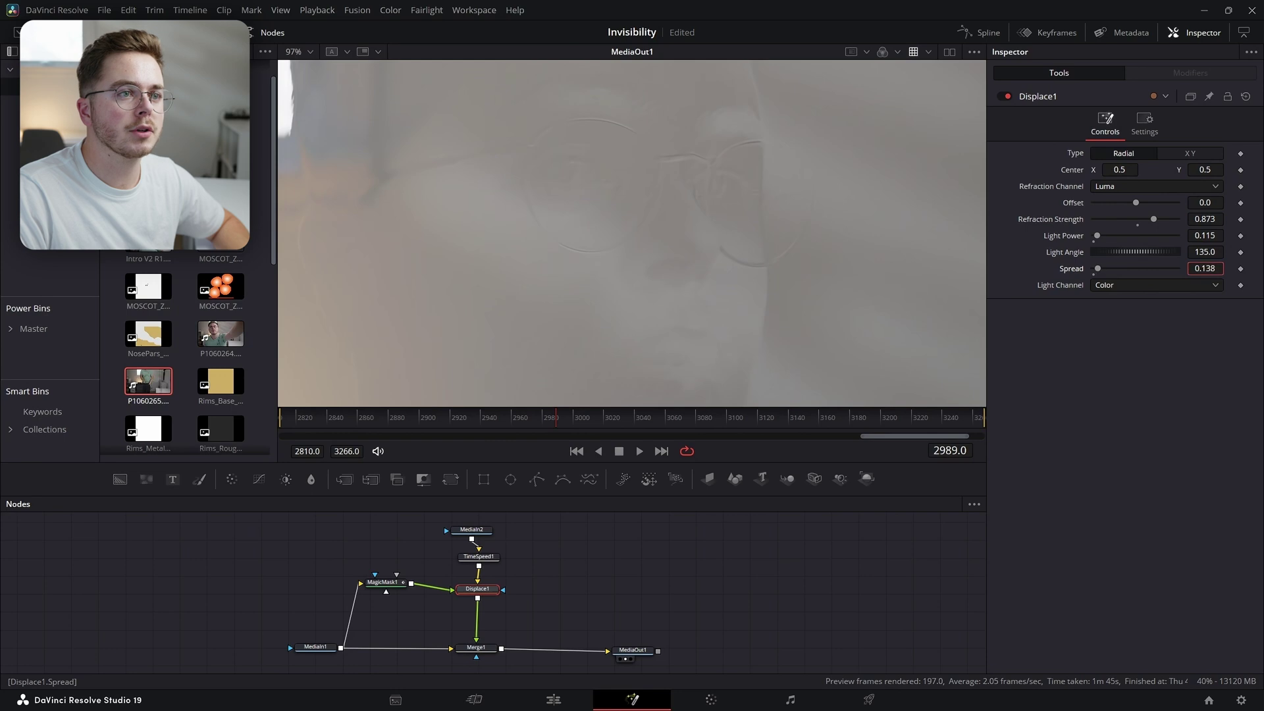
drag(1204, 269, 1172, 268)
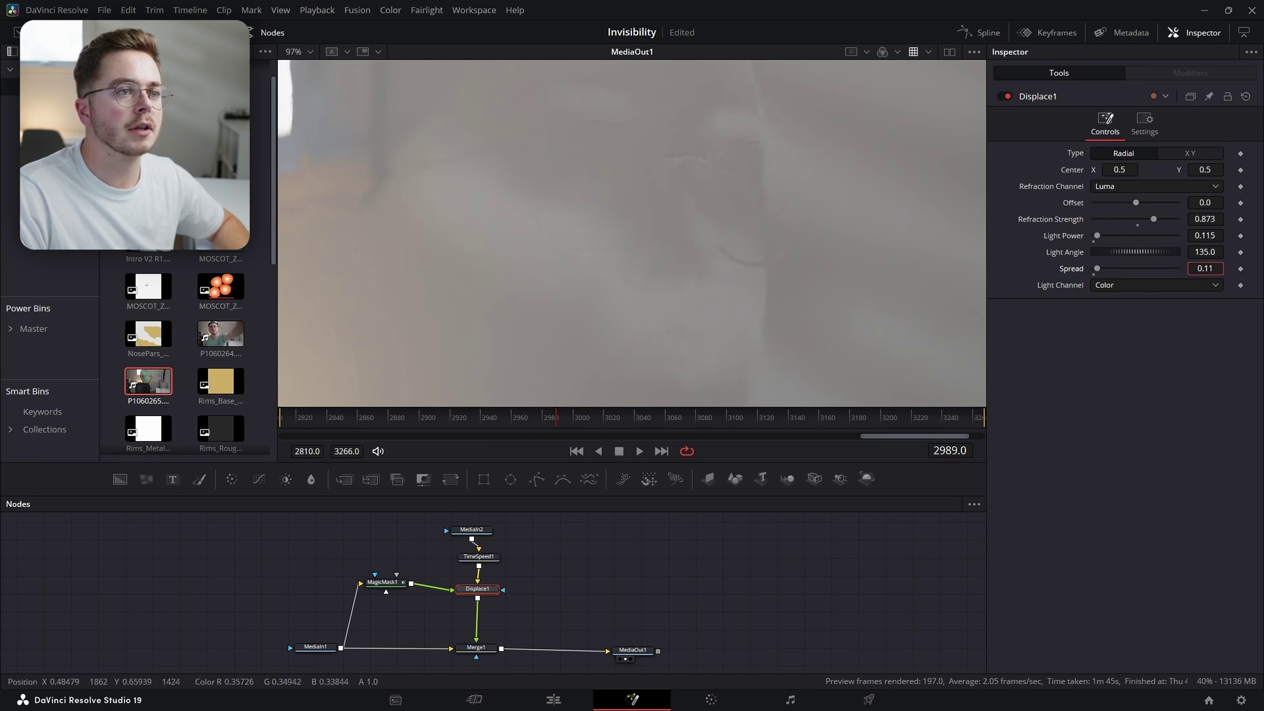
scroll(641, 224, down, 6)
mouse_move(641, 224)
mouse_down()
mouse_move(670, 204)
mouse_move(665, 159)
mouse_move(662, 216)
mouse_up()
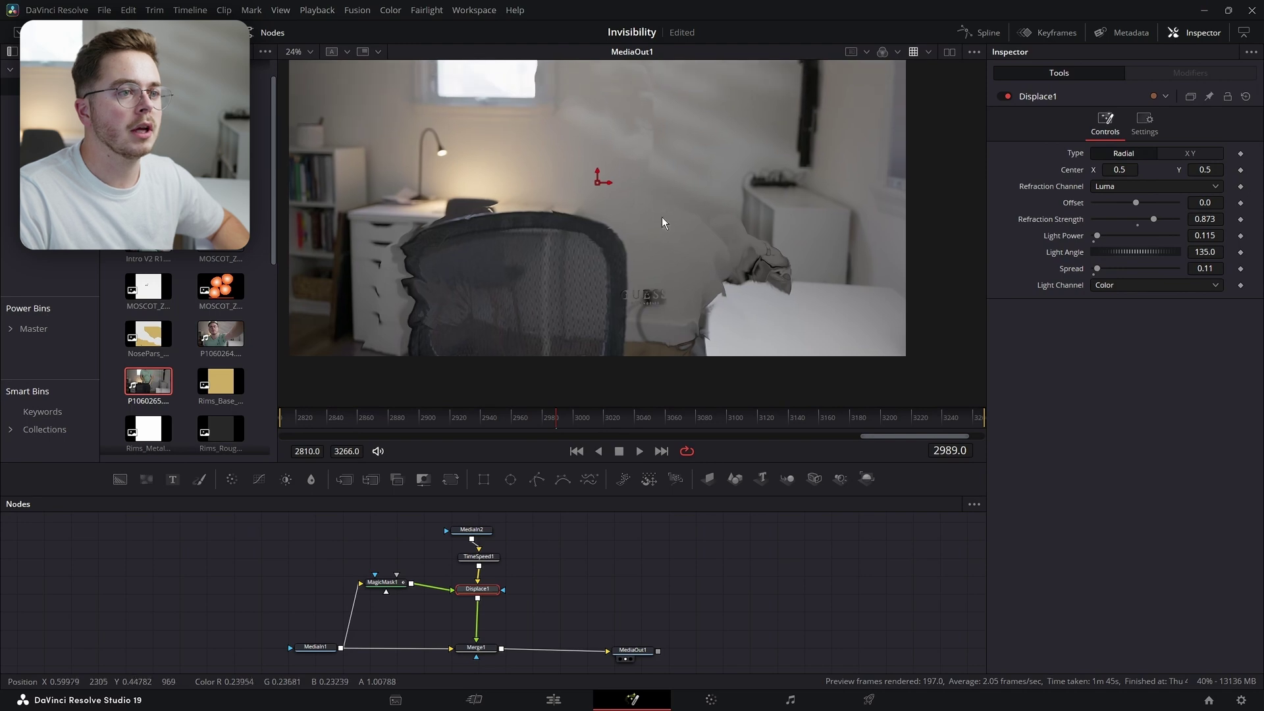
drag(612, 152, 603, 176)
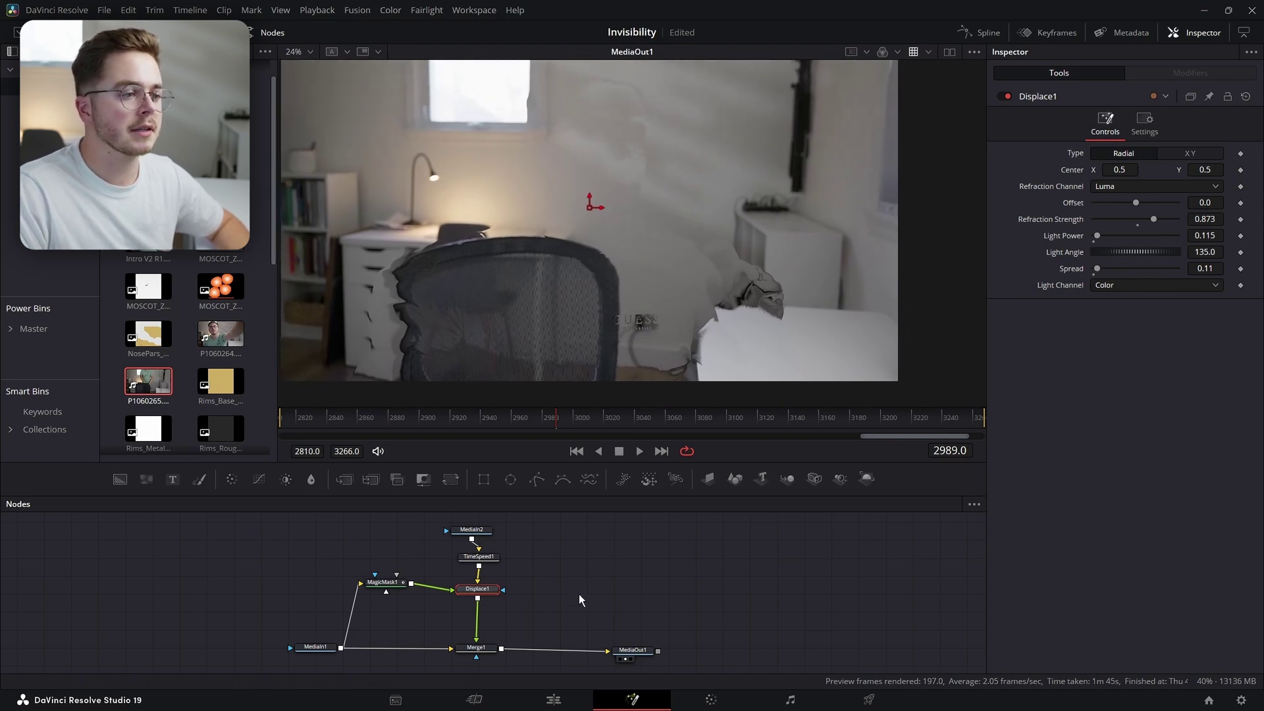
Insert a Prism Blur node after Merge1 and connect MagicMask1's output to its effect mask
drag(578, 594, 565, 563)
click(620, 614)
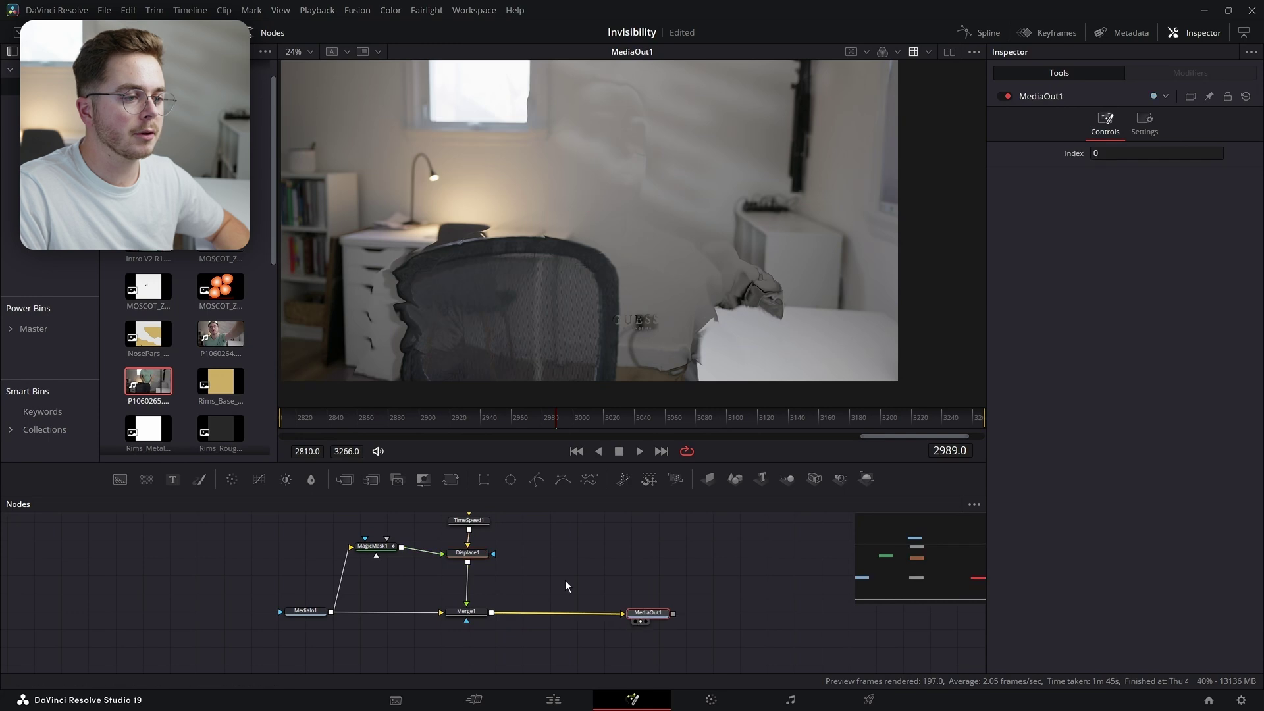
click(466, 611)
key(shift+space)
text(prism)
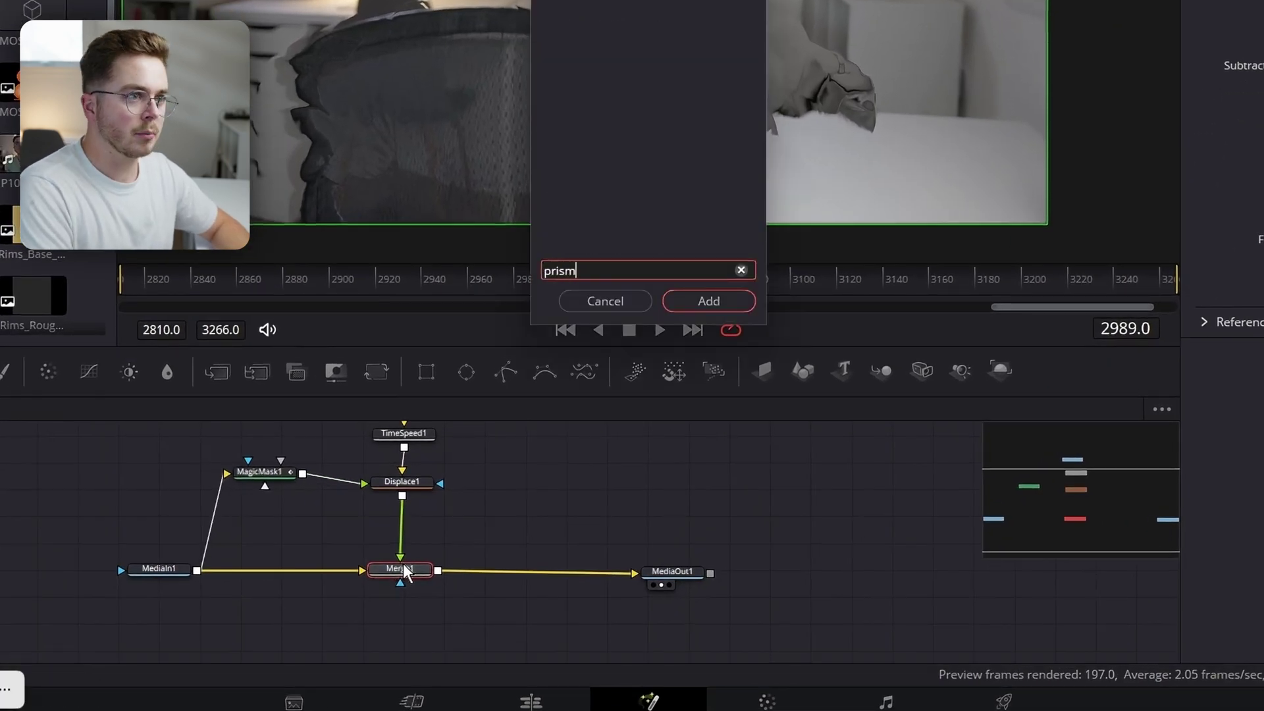
key(Return)
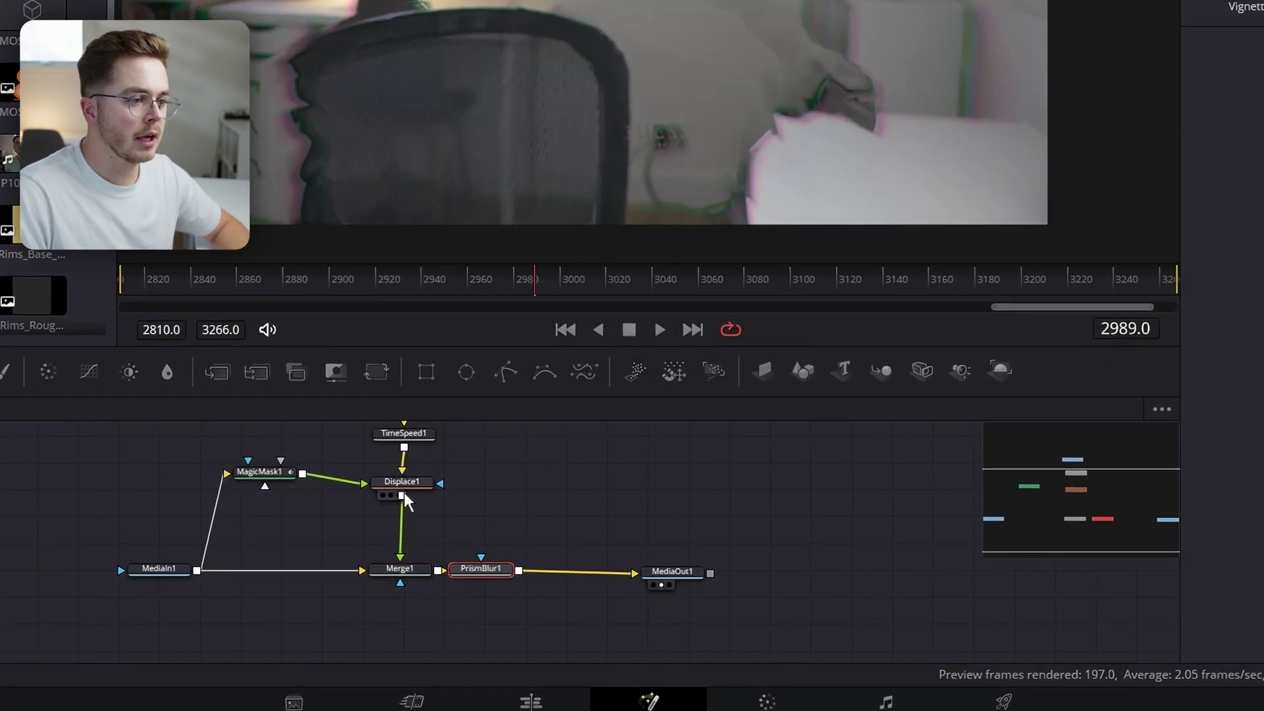
drag(302, 473, 482, 559)
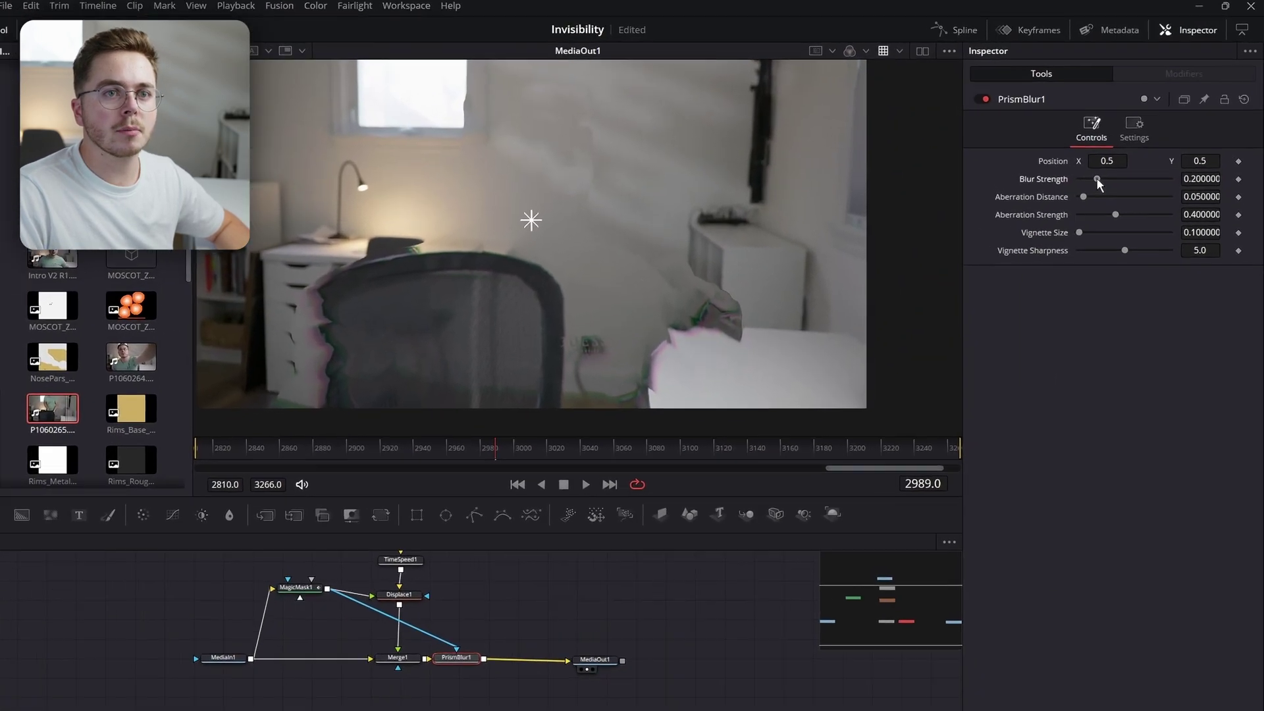
Set the Prism Blur's Blur Strength to 0, Aberration Distance to 0.094 and Aberration Strength to 0.559
drag(1096, 179, 1062, 180)
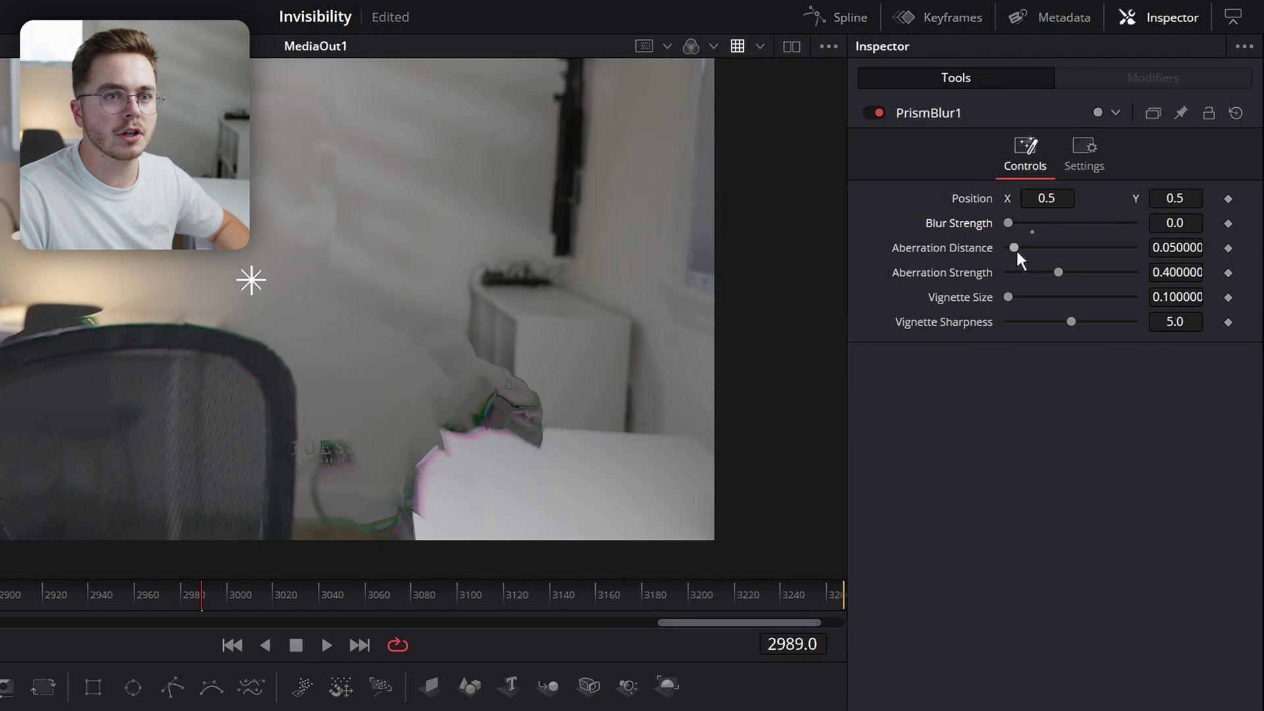
mouse_move(1016, 251)
mouse_down()
mouse_move(1036, 245)
mouse_move(1012, 244)
mouse_move(1019, 252)
mouse_up()
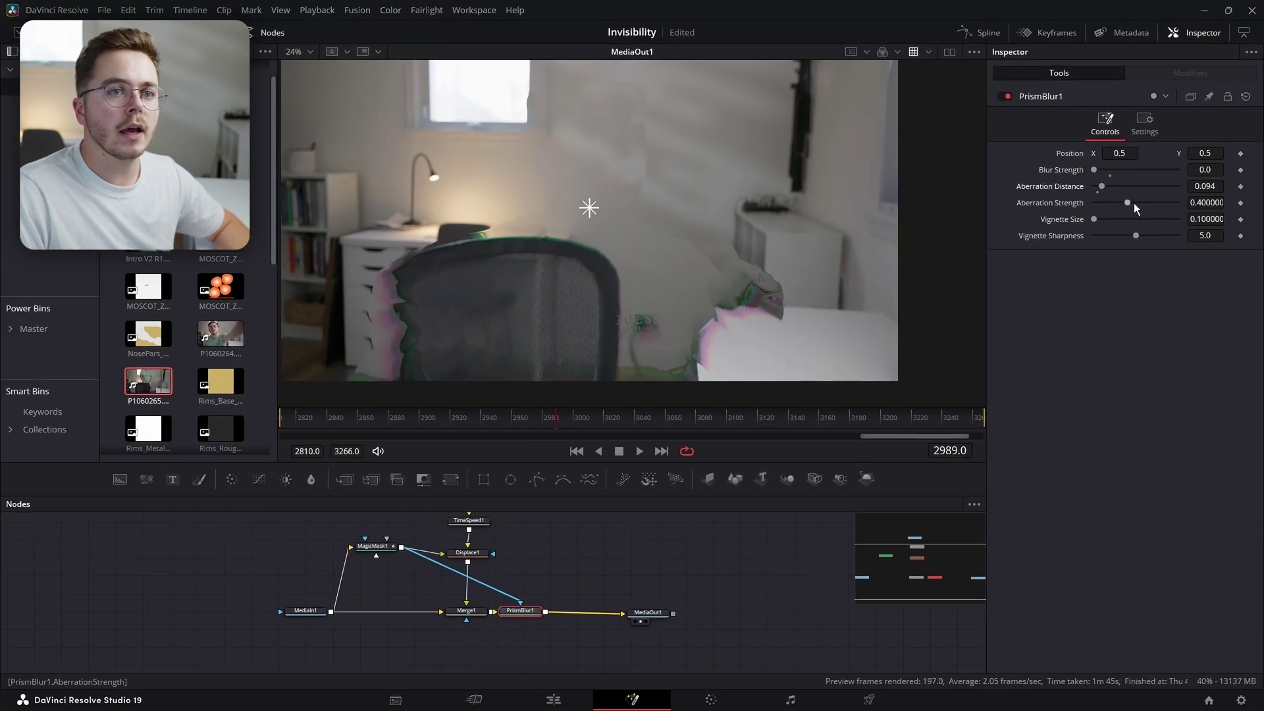
drag(1058, 272, 1061, 272)
mouse_move(1129, 203)
mouse_down()
mouse_move(1152, 204)
mouse_move(1140, 206)
mouse_up()
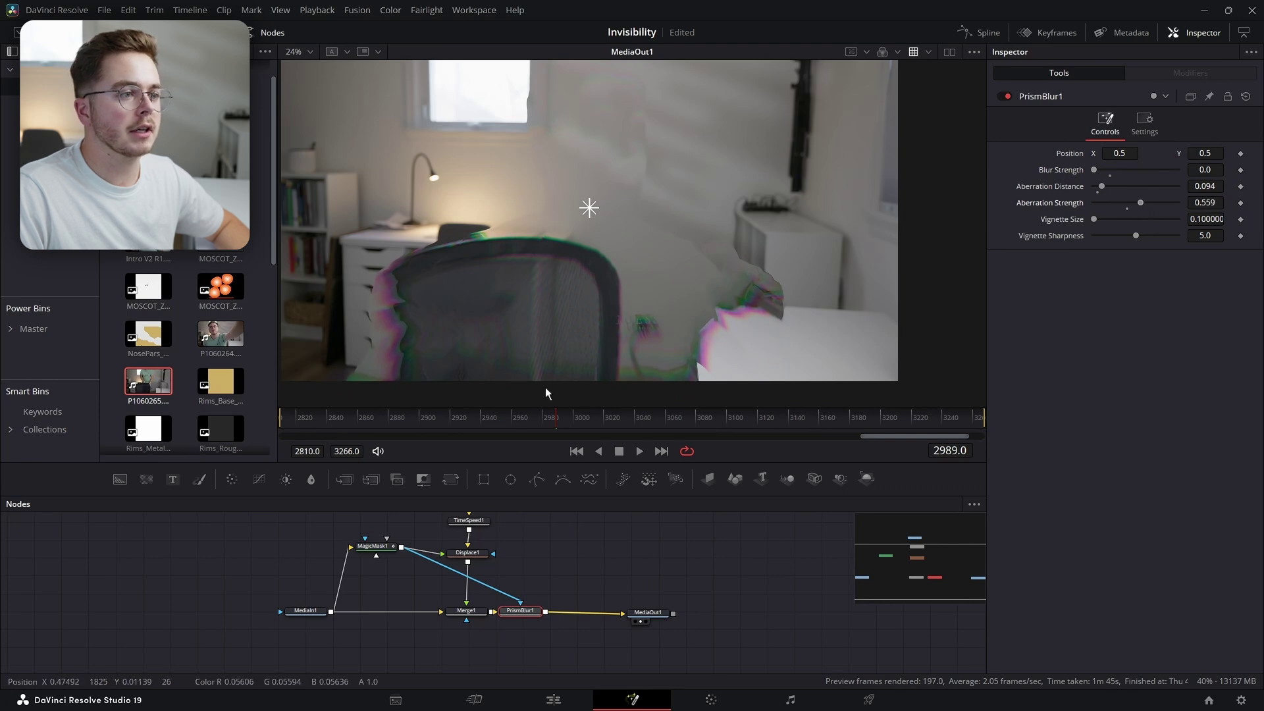
Move the Prism Blur's center point down over the chair back to change the direction of the color fringing
drag(590, 208, 592, 274)
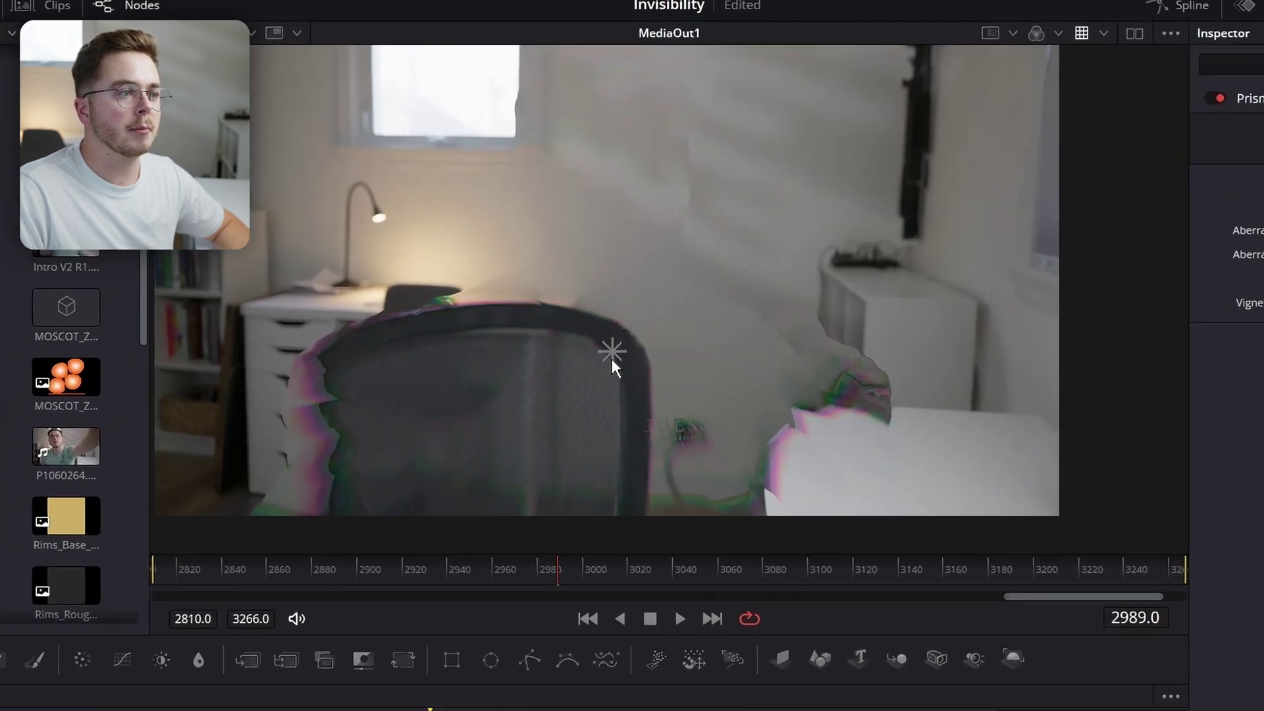
drag(612, 358, 591, 481)
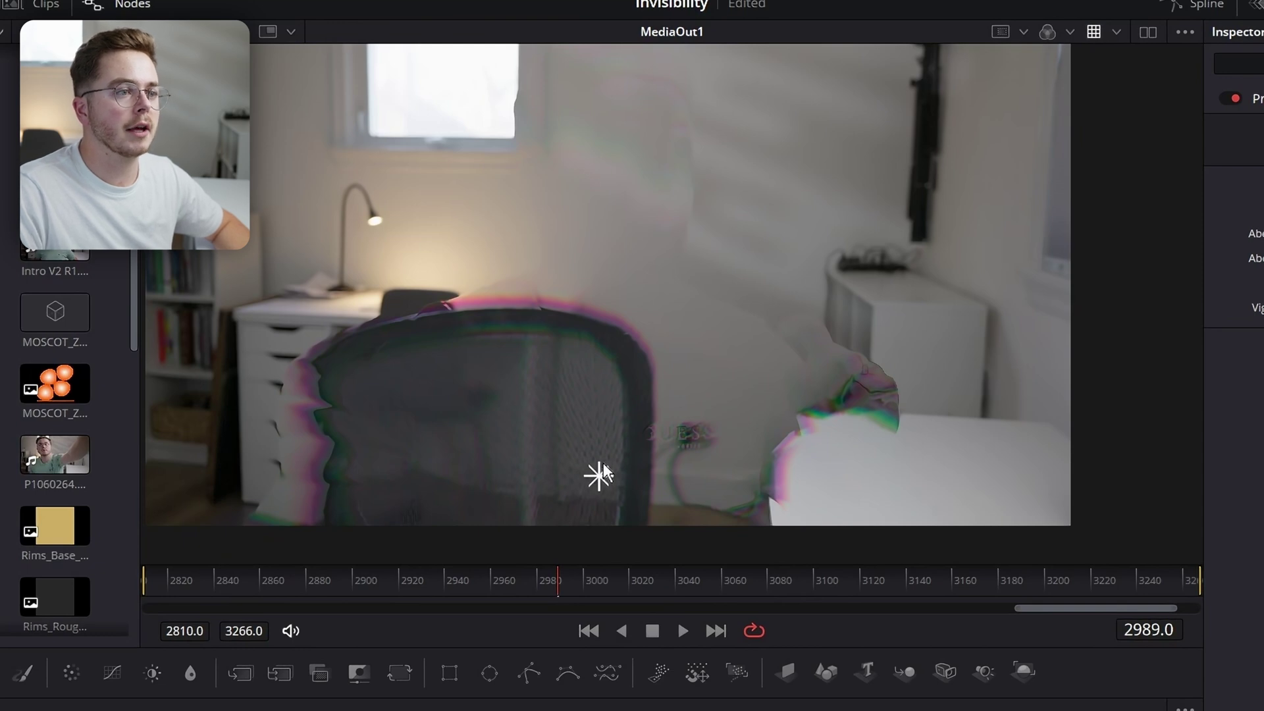
drag(623, 429, 559, 388)
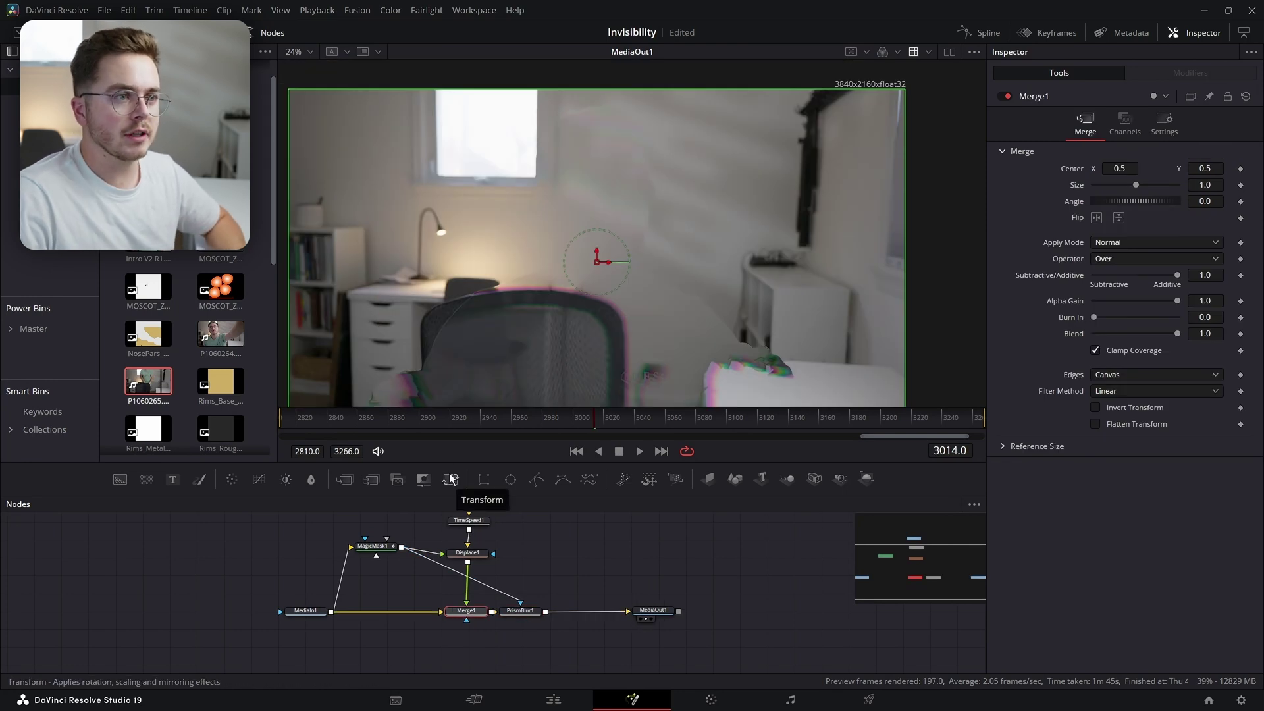
View the Displace1 output and compare it with the original MediaIn1 footage
click(474, 554)
key(1)
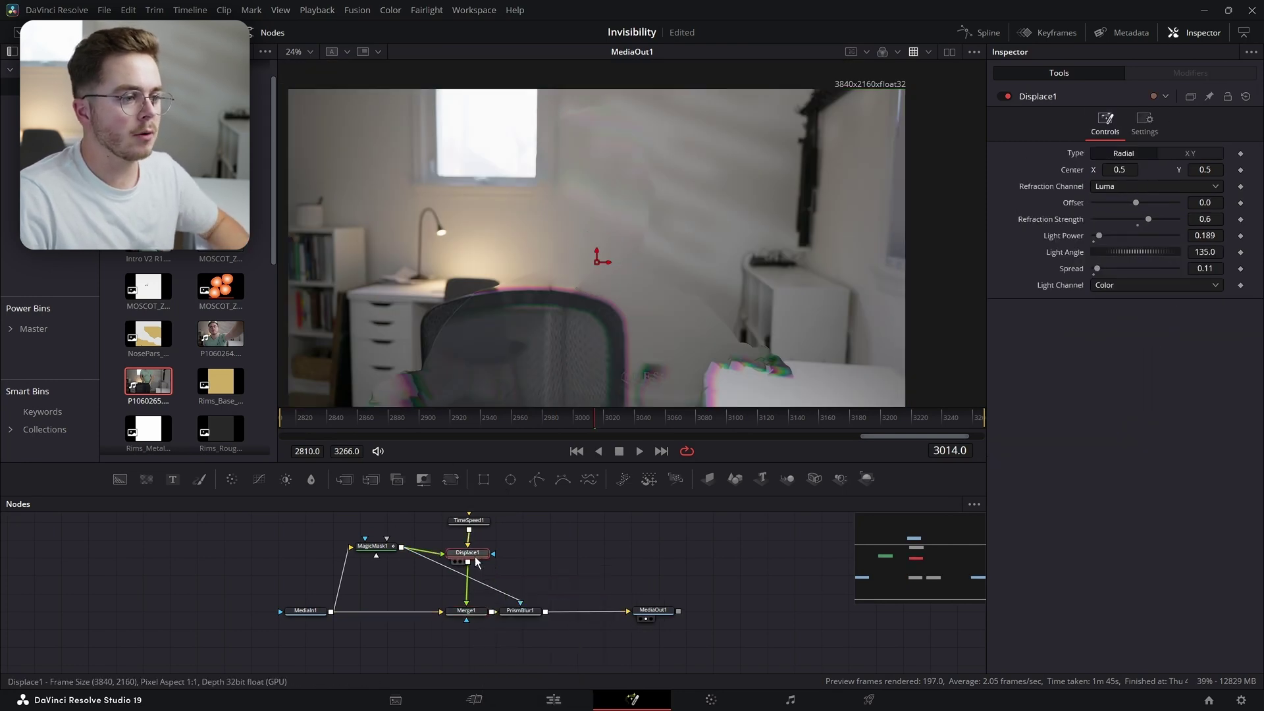
scroll(611, 310, down, 2)
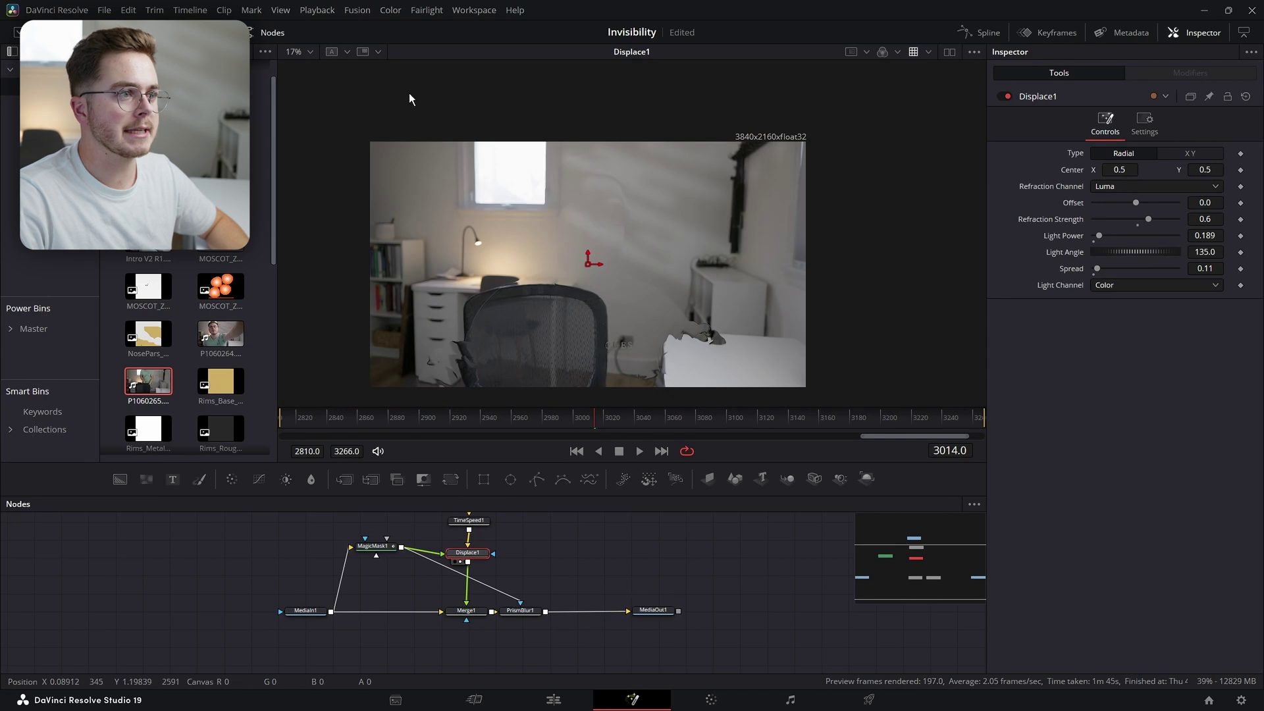
click(307, 611)
key(1)
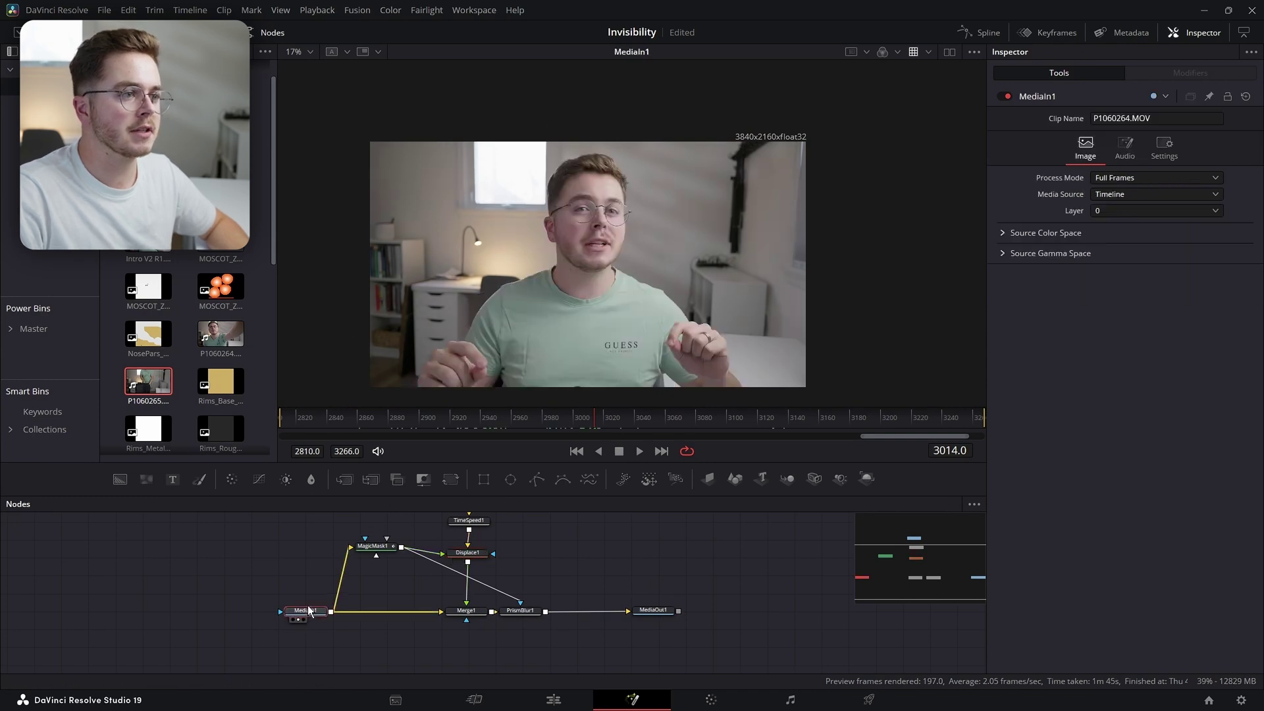
Display Merge1 in the viewer and switch the node off and on repeatedly to compare the image with and without it
click(465, 615)
key(1)
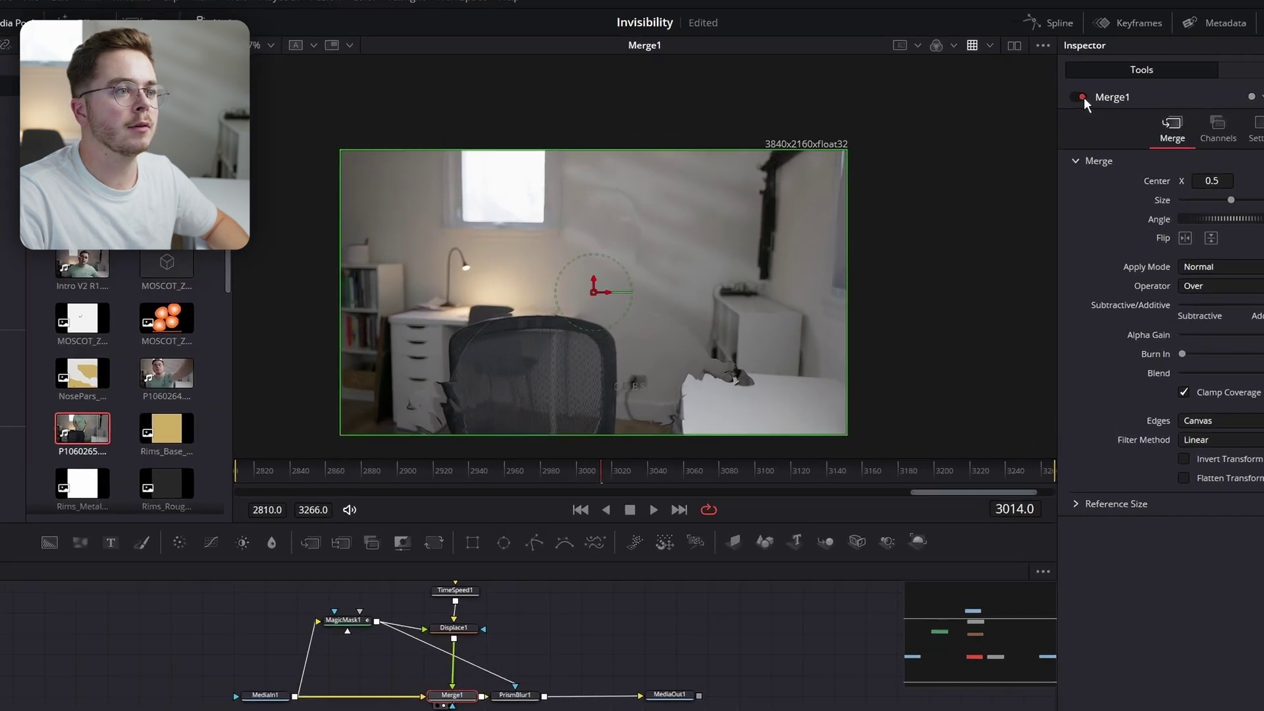
click(1009, 97)
click(1009, 97)
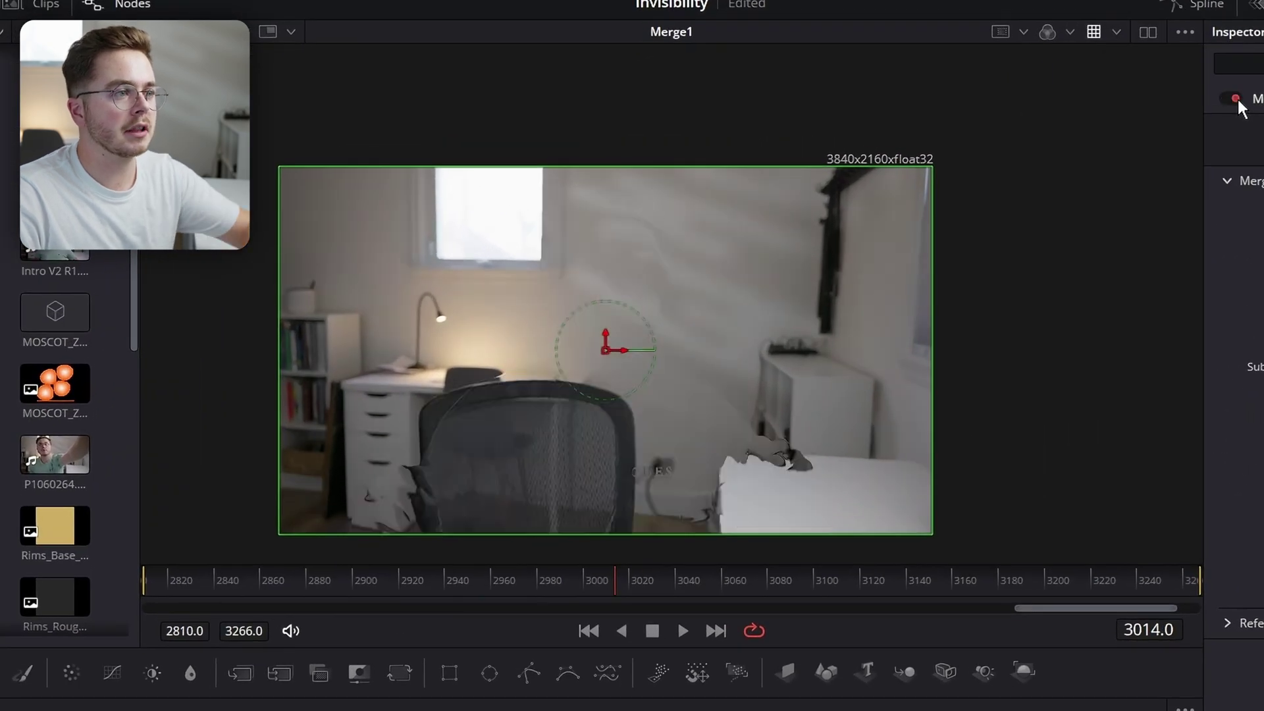
click(1236, 99)
click(1237, 100)
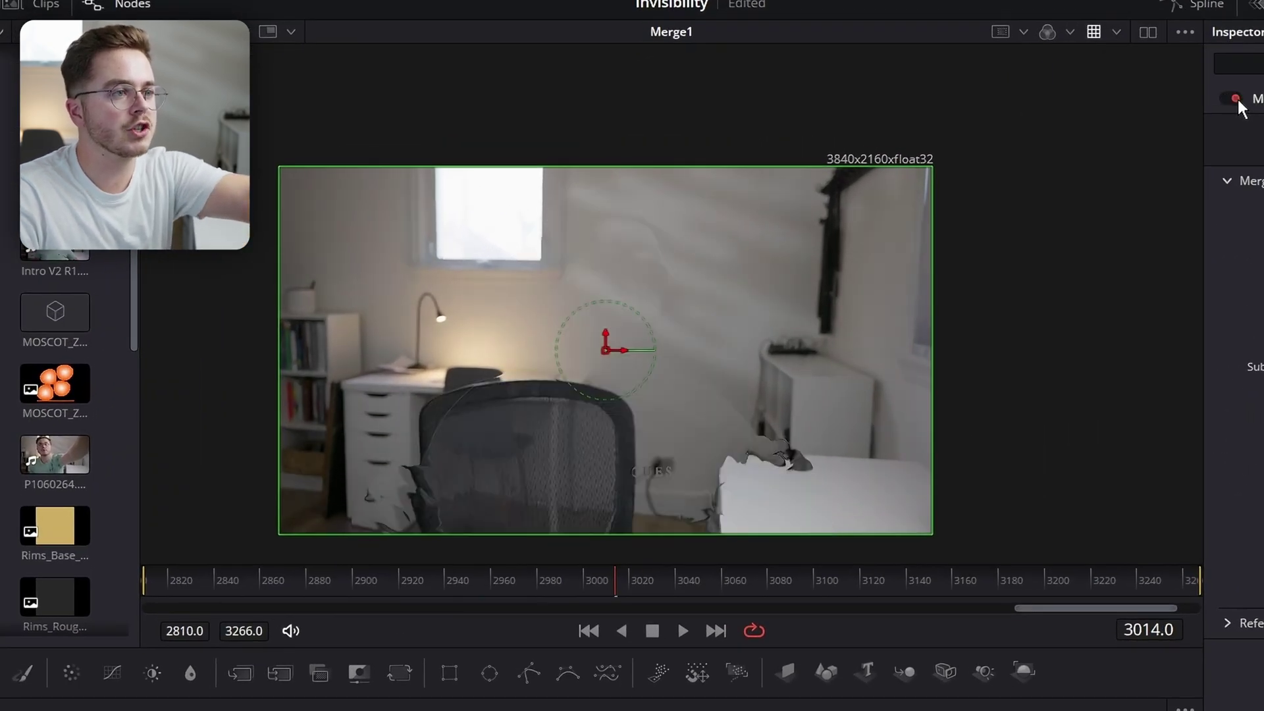
click(1238, 100)
click(1238, 100)
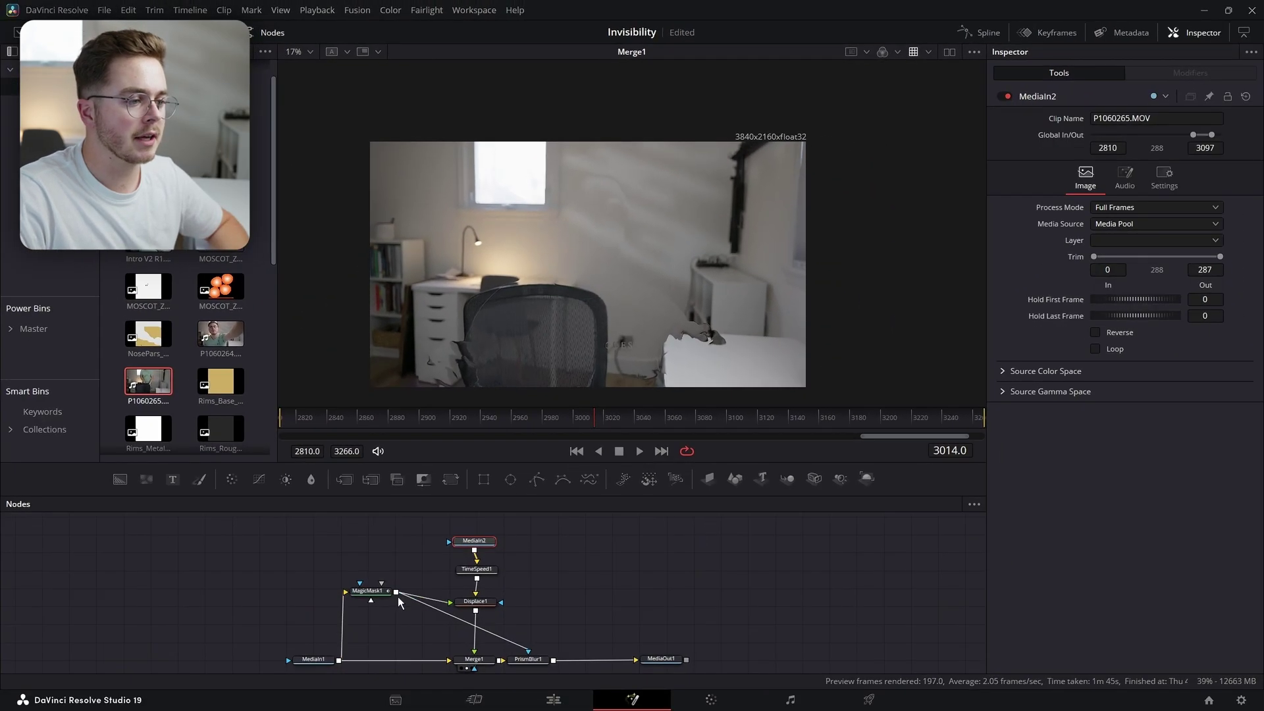
Connect MagicMask1's output to Merge1's effect mask and check the silhouette's edges at frame 2937
drag(398, 597, 415, 631)
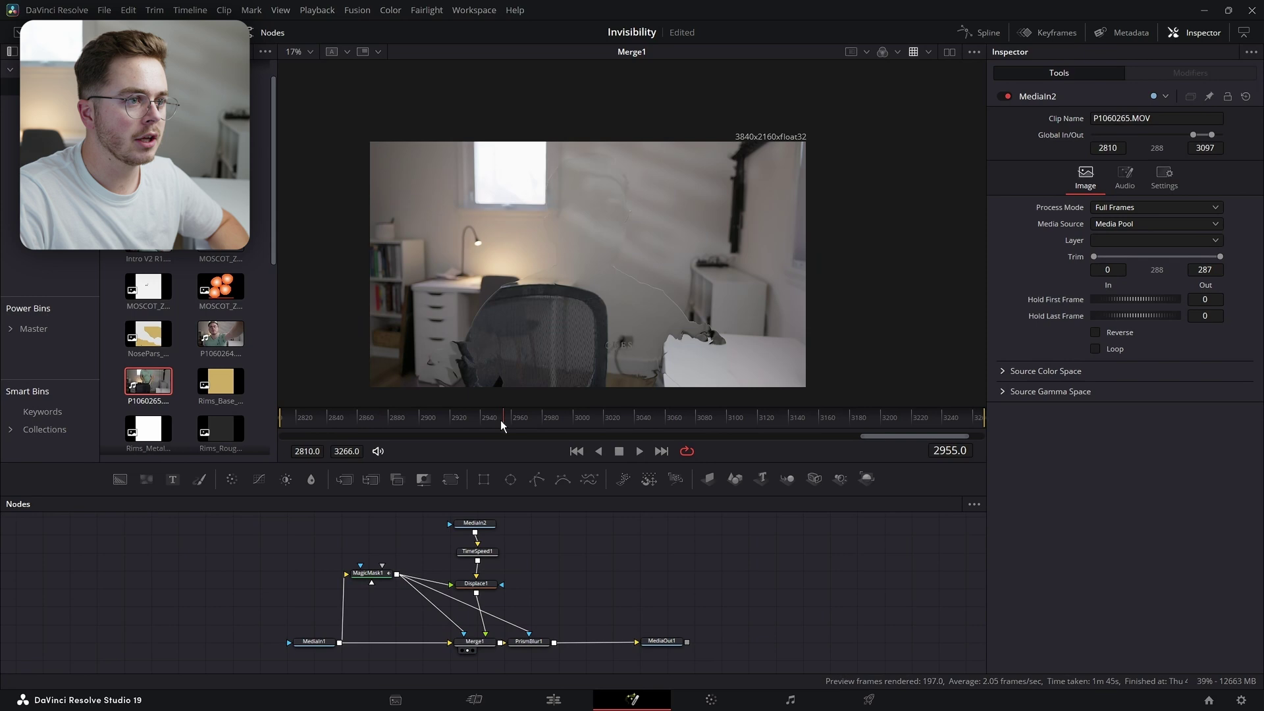
drag(500, 420, 477, 415)
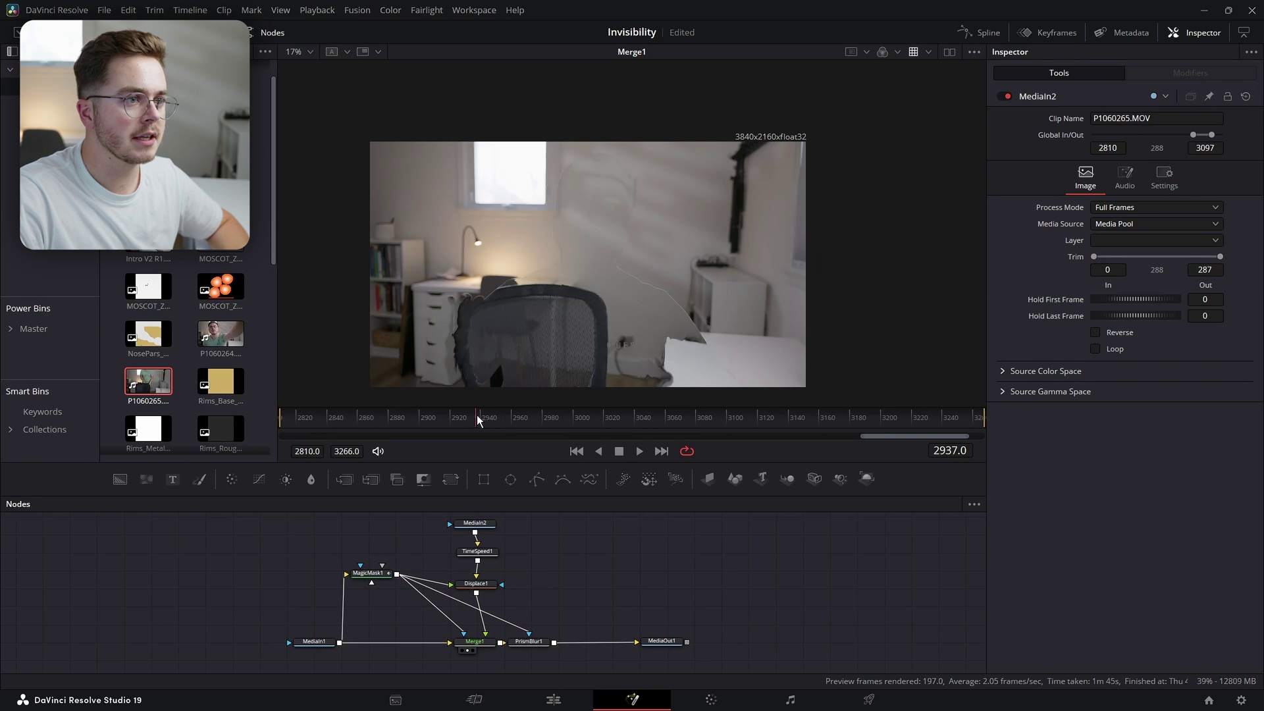
scroll(527, 316, up, 4)
scroll(671, 305, up, 4)
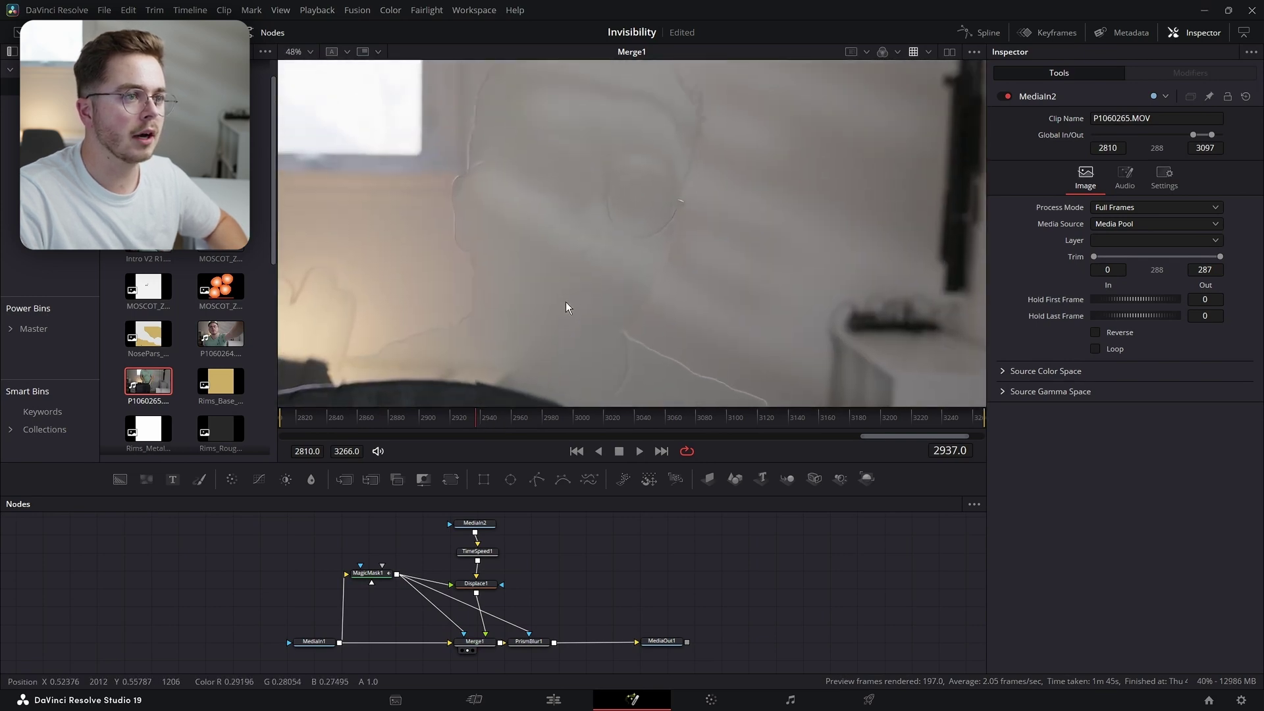
scroll(443, 323, down, 4)
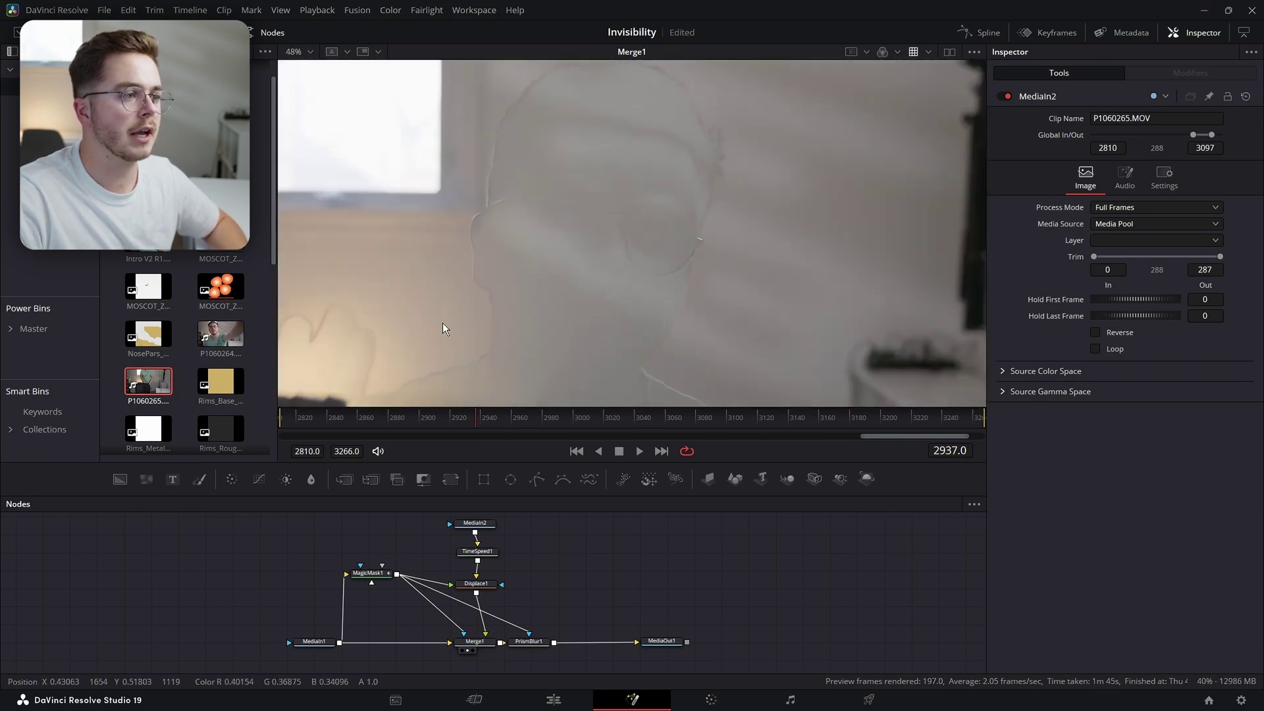
Toggle Merge1 to compare the masked composite with the original, and examine the whole silhouette outline
click(471, 642)
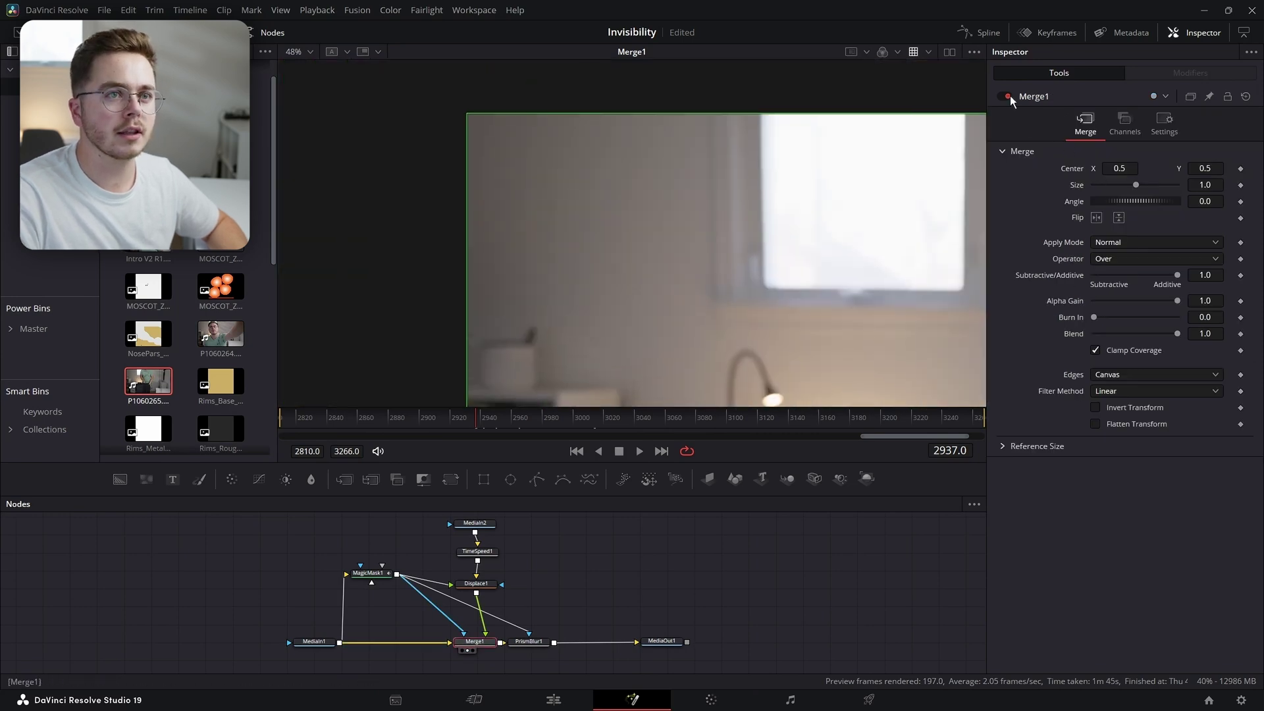
click(1007, 96)
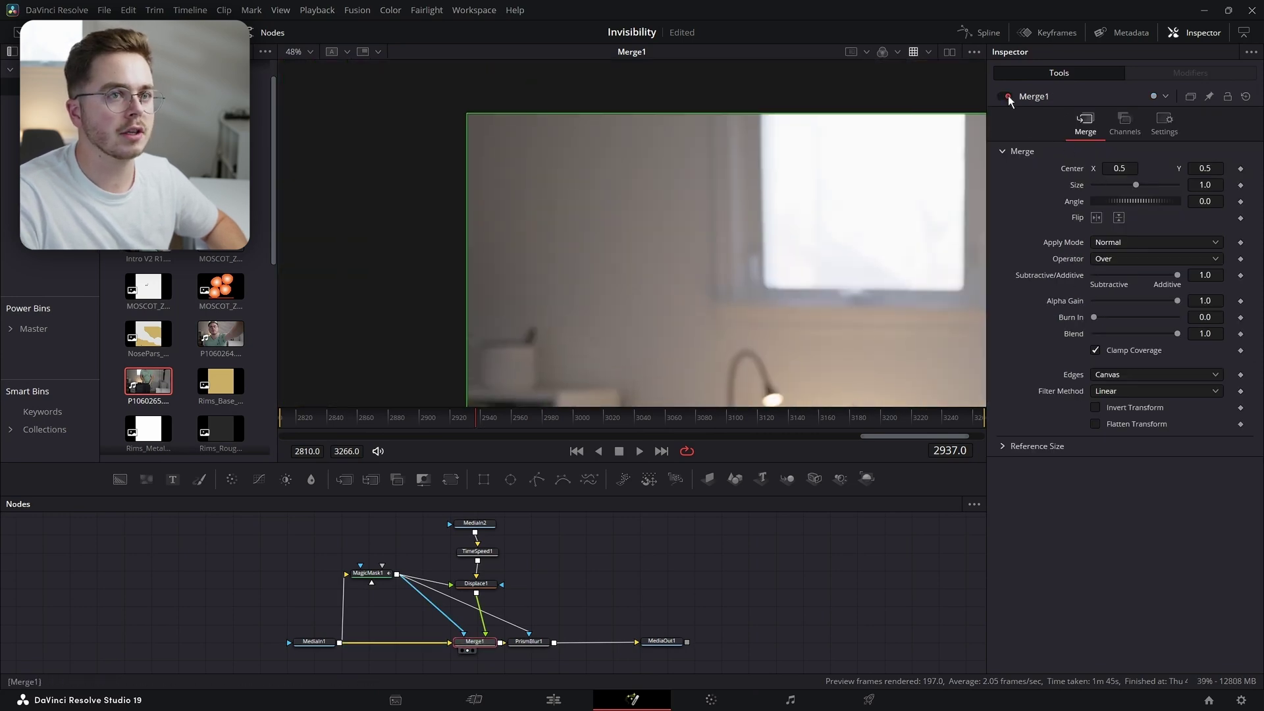
scroll(811, 291, down, 3)
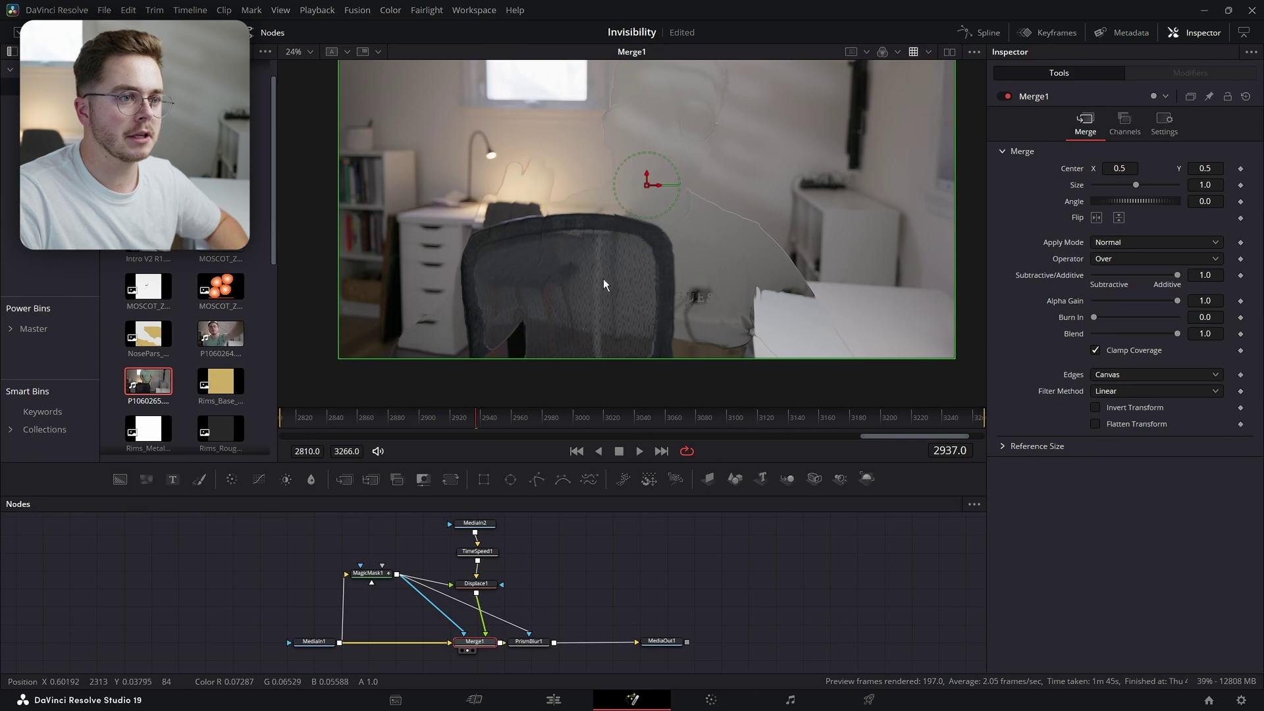
drag(700, 198, 657, 283)
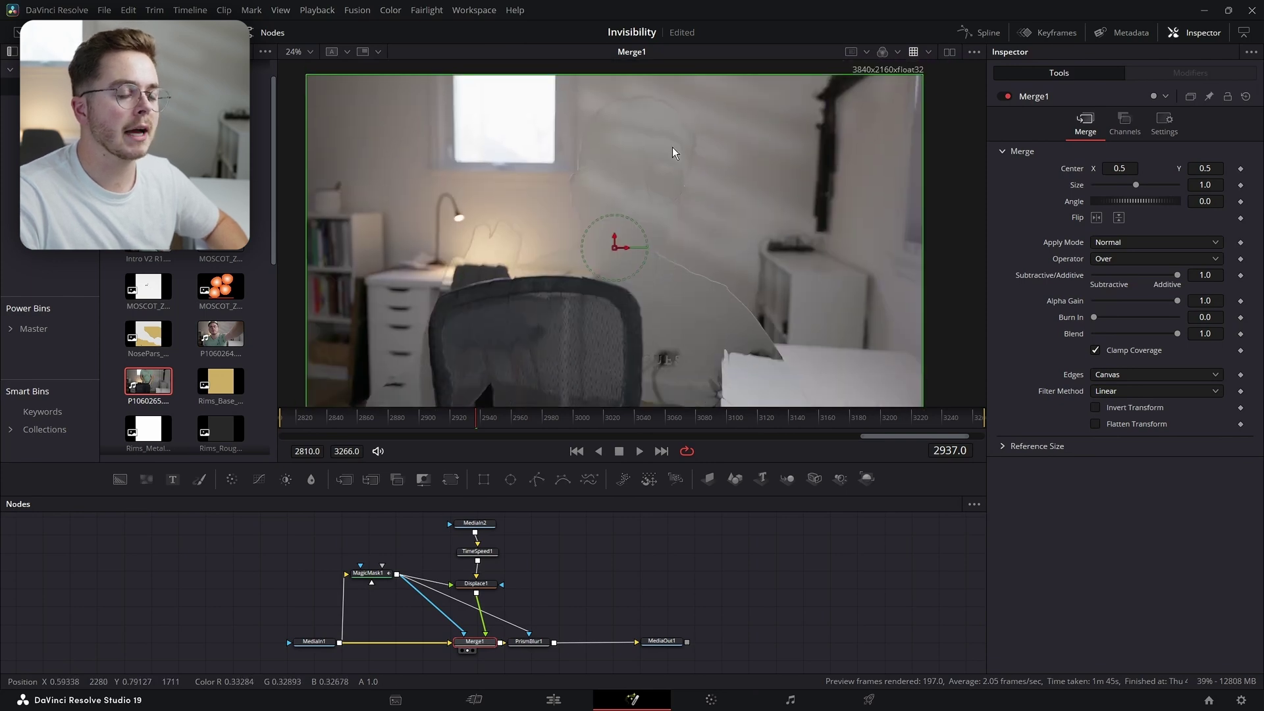
Adjust MagicMask1's matte Threshold while checking the silhouette's outline closely around the head
scroll(672, 150, up, 8)
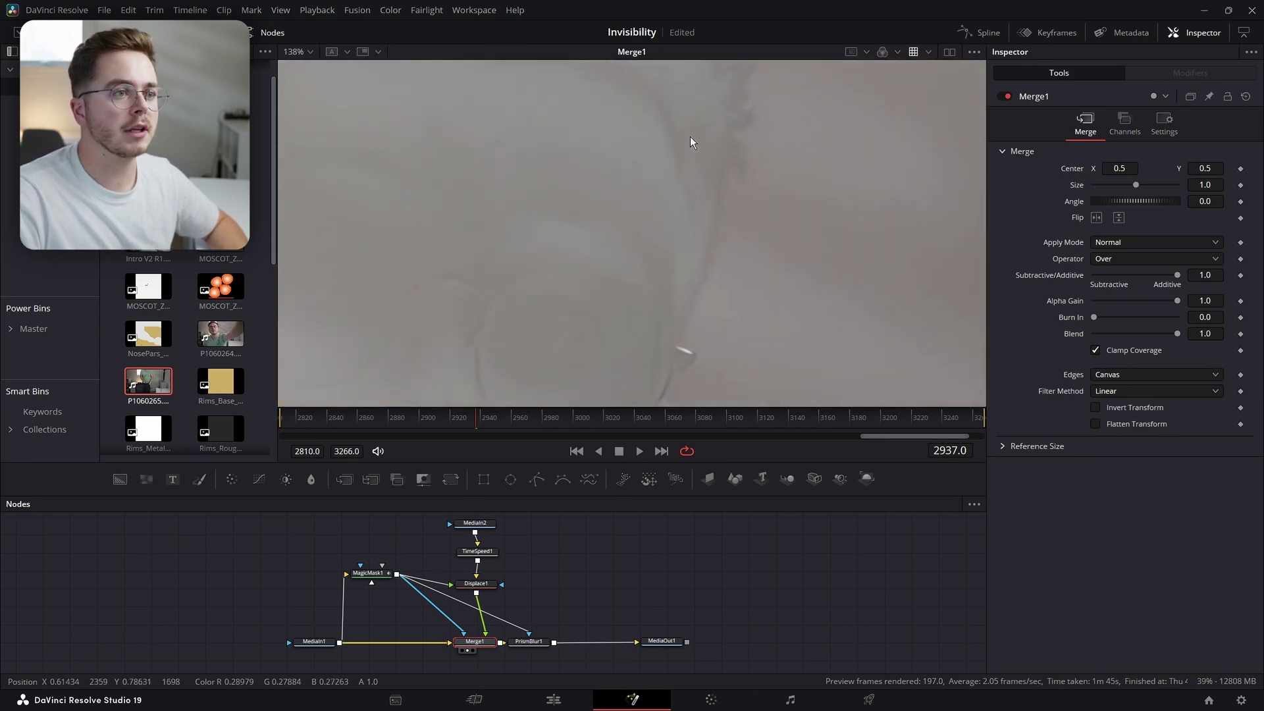
scroll(678, 198, down, 3)
drag(664, 339, 648, 204)
scroll(646, 205, up, 3)
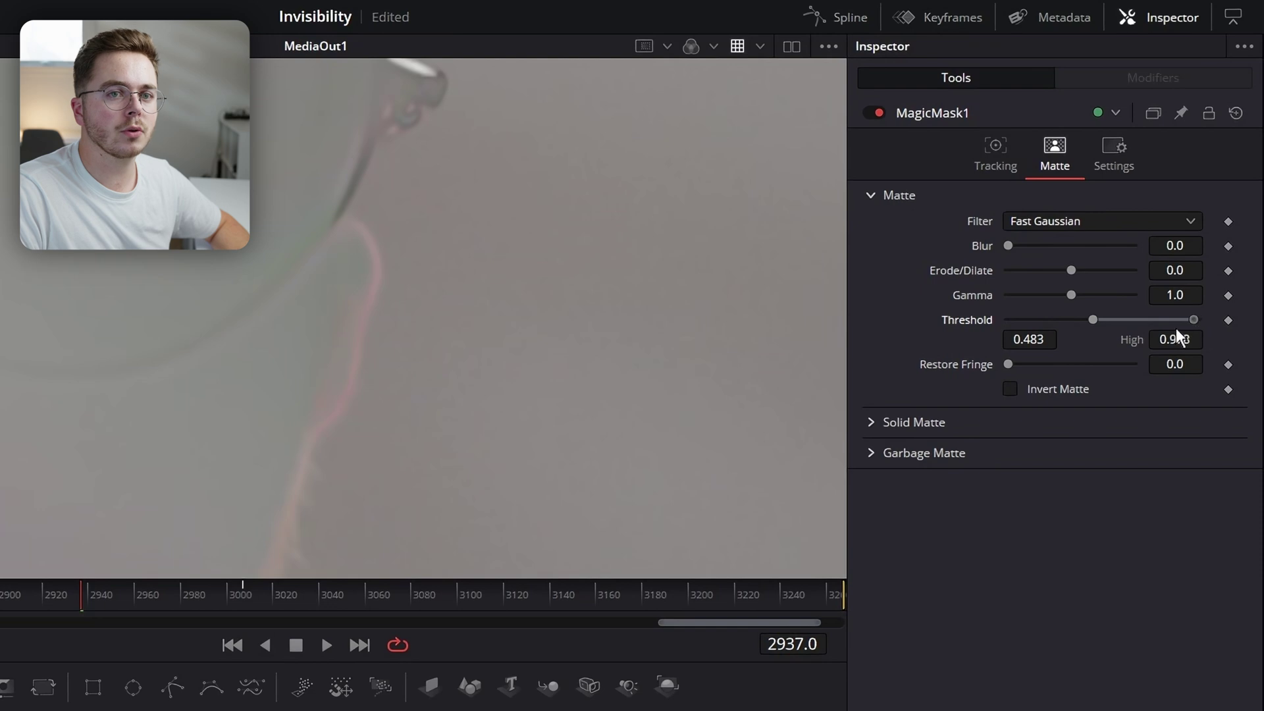
drag(1103, 328, 1060, 306)
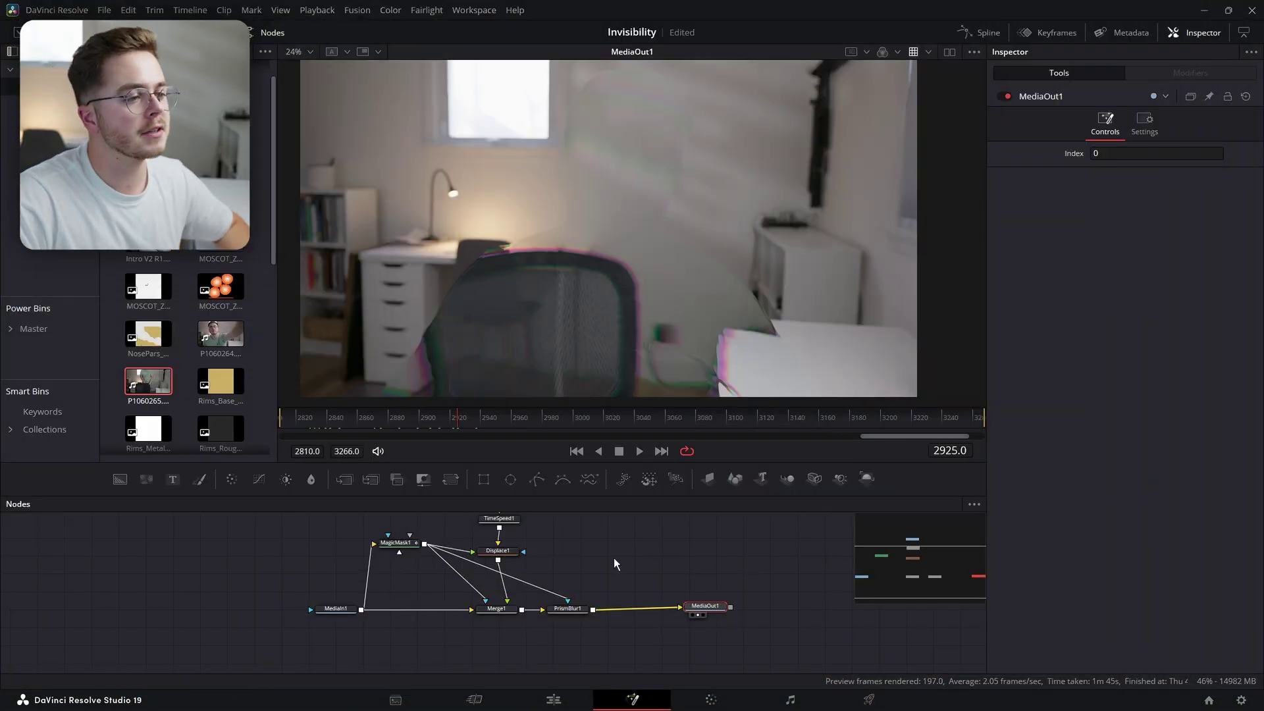
Add a Fast Noise node below Merge1 and display it in a second viewer beside MediaOut1
drag(659, 546, 686, 524)
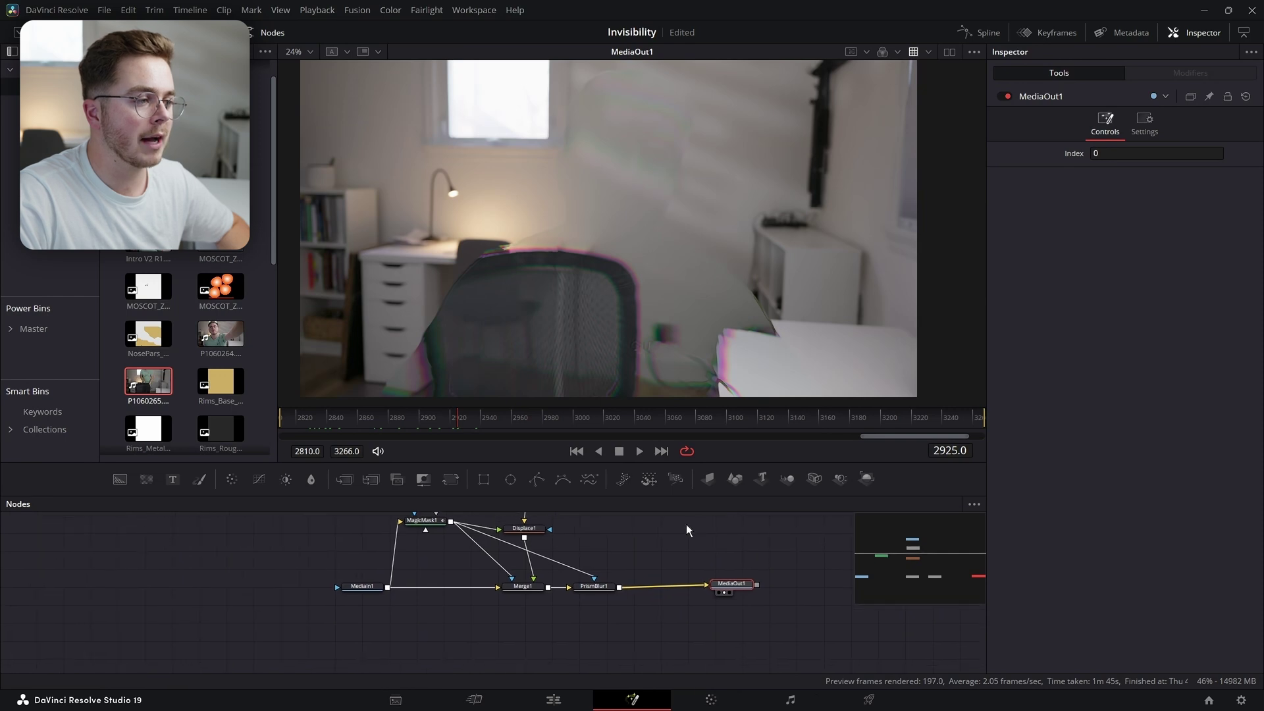
drag(146, 479, 446, 648)
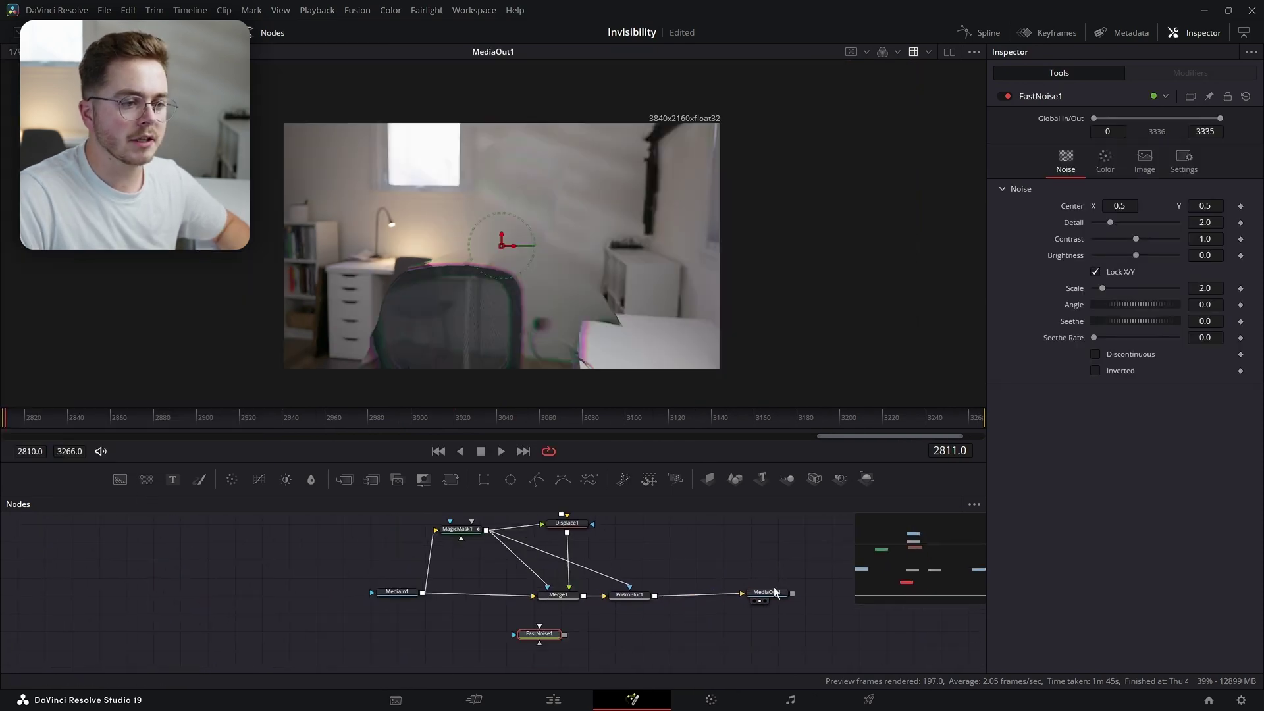
click(776, 593)
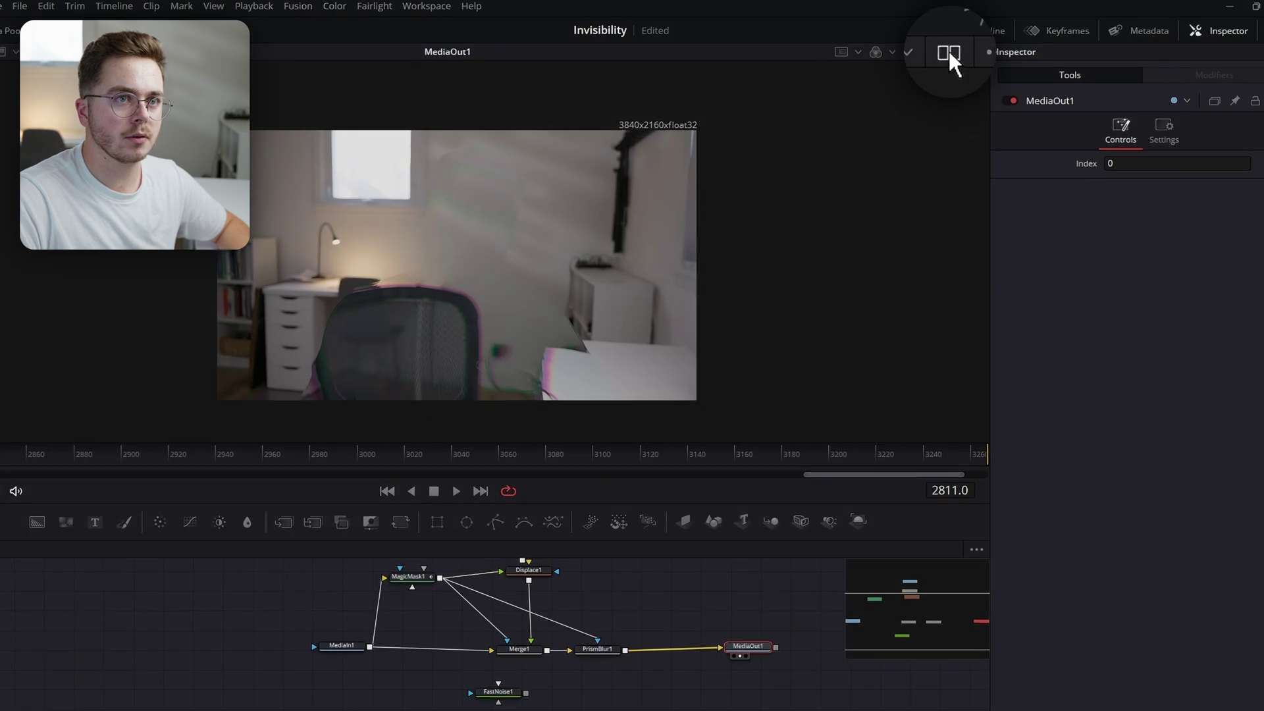
click(948, 51)
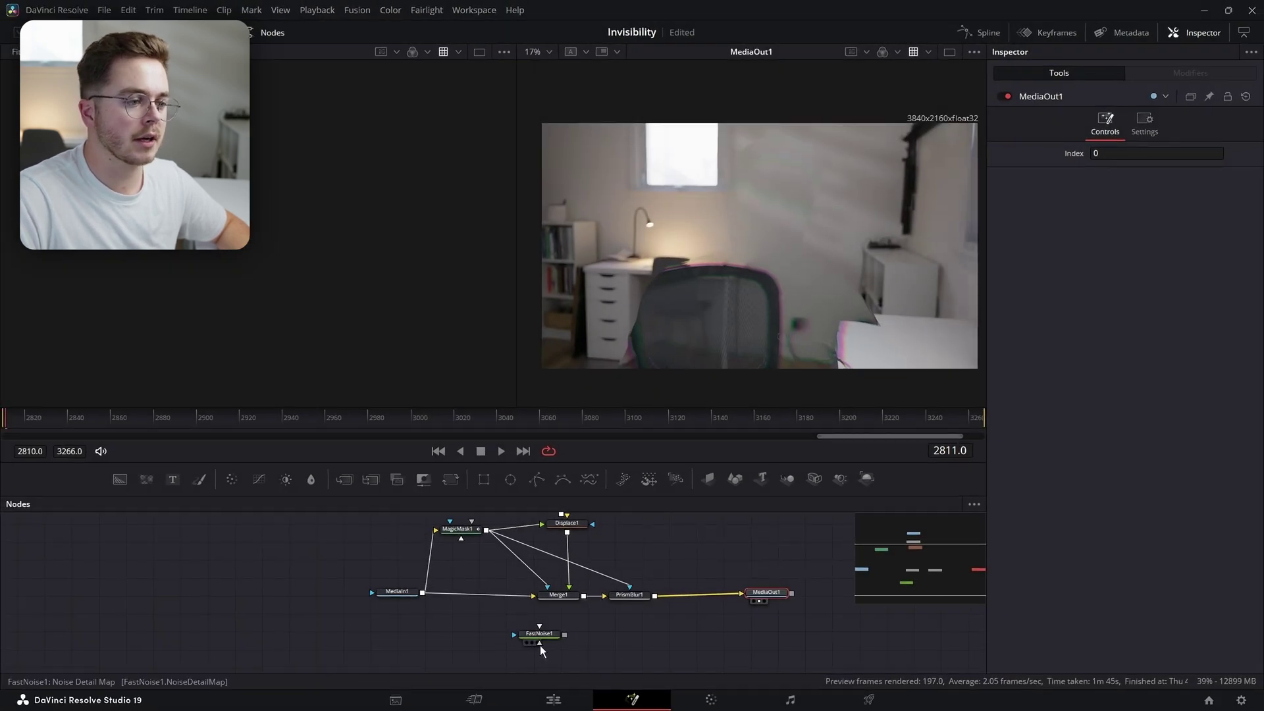
click(539, 635)
key(1)
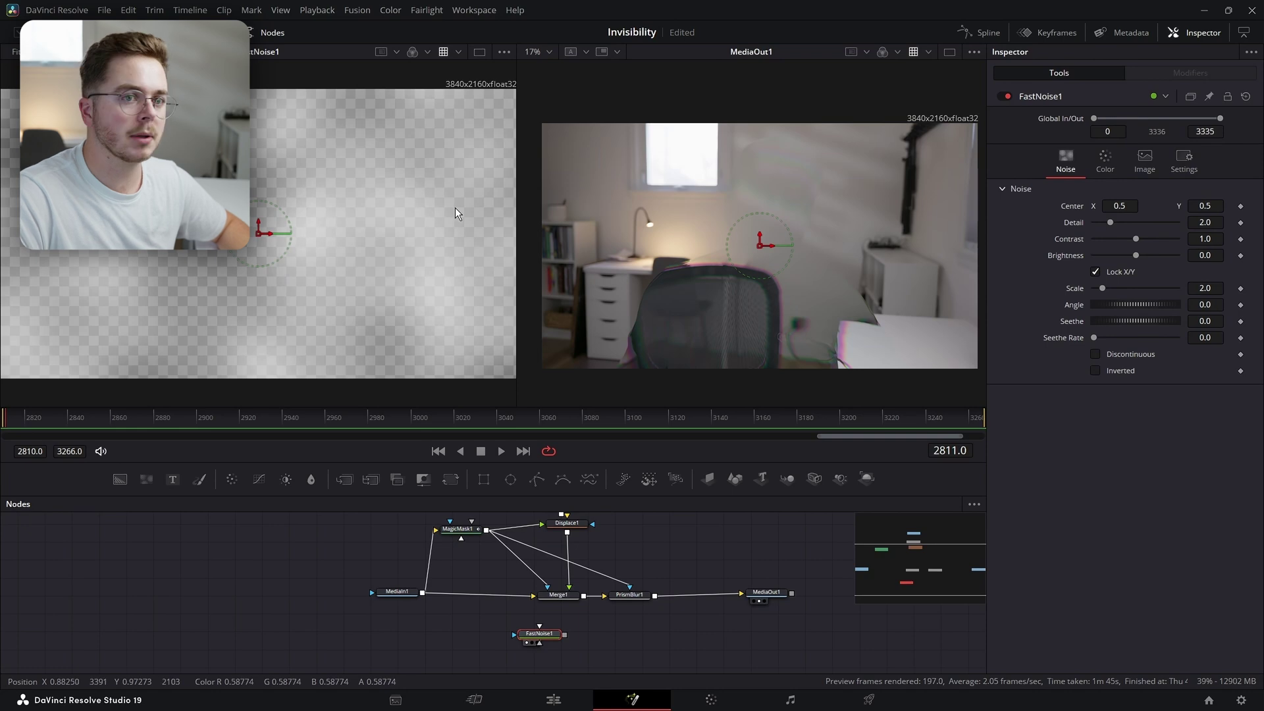
Set the Fast Noise color type to Gradient and move the black gradient stop to about 0.453
click(1099, 169)
click(1177, 191)
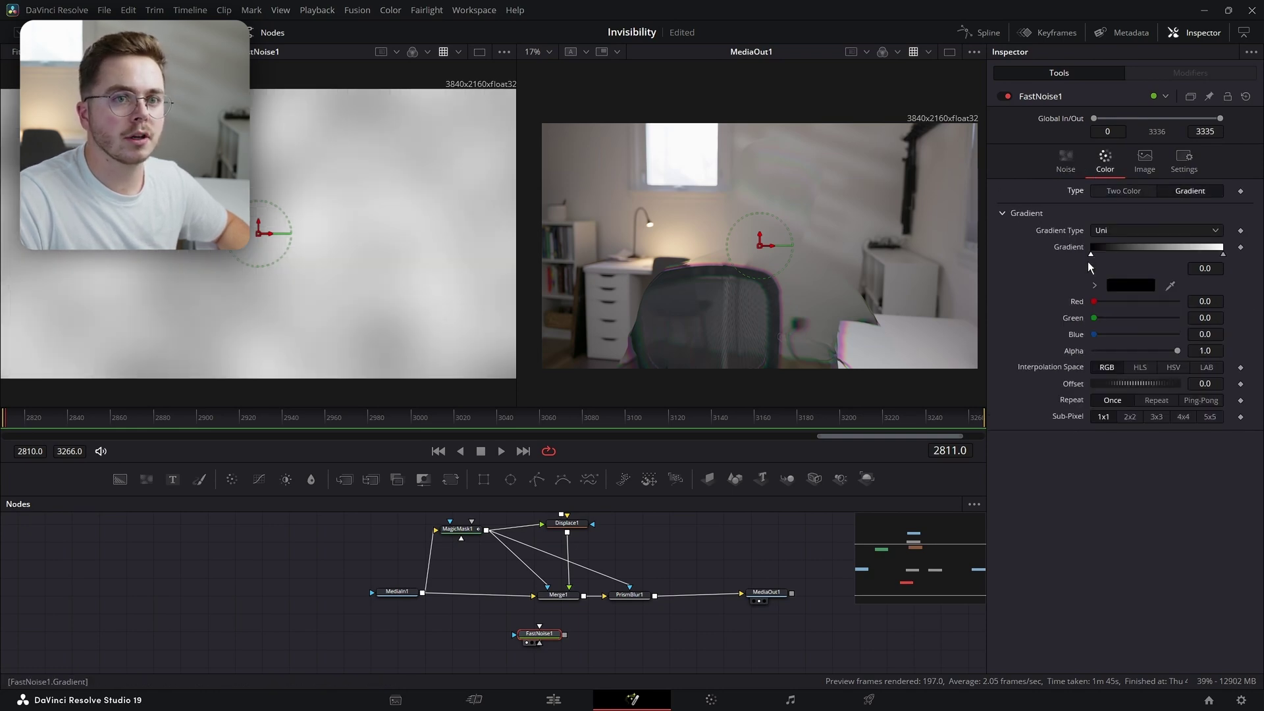
drag(1092, 255, 1151, 254)
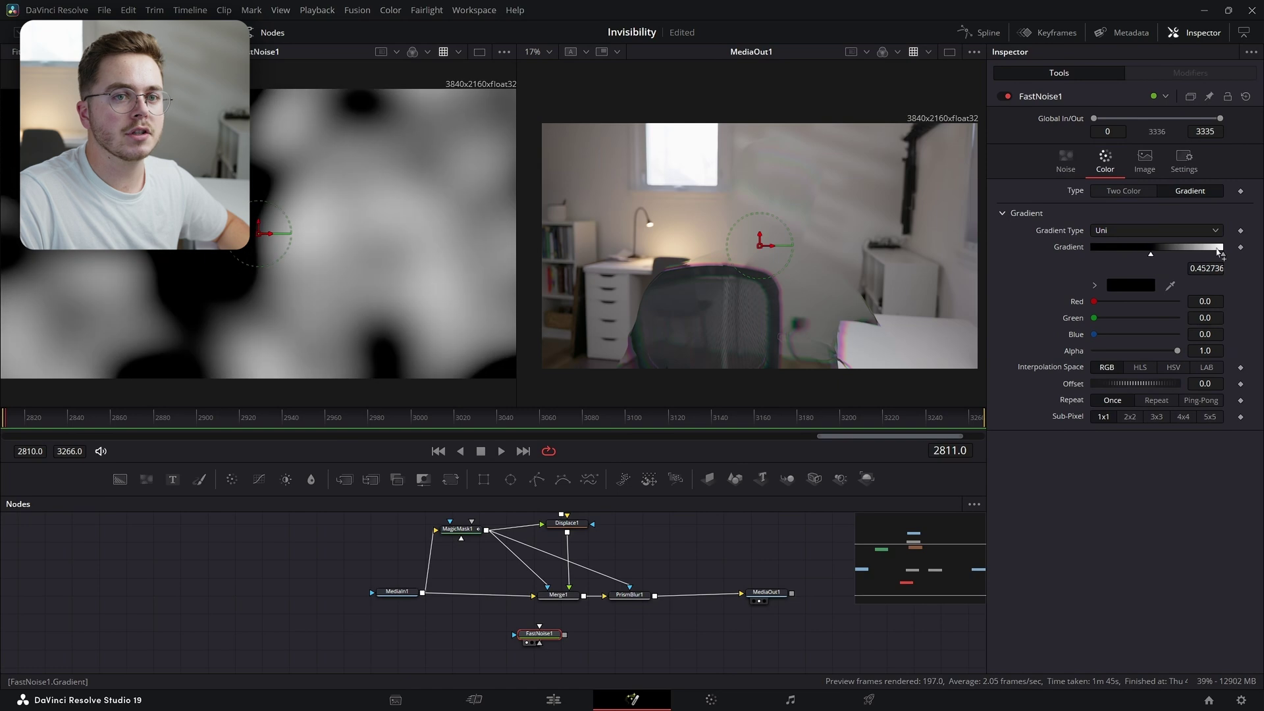
Make FastNoise1's black gradient stop fully transparent and bring the black and white stops together at about 0.433
drag(1228, 257, 1160, 256)
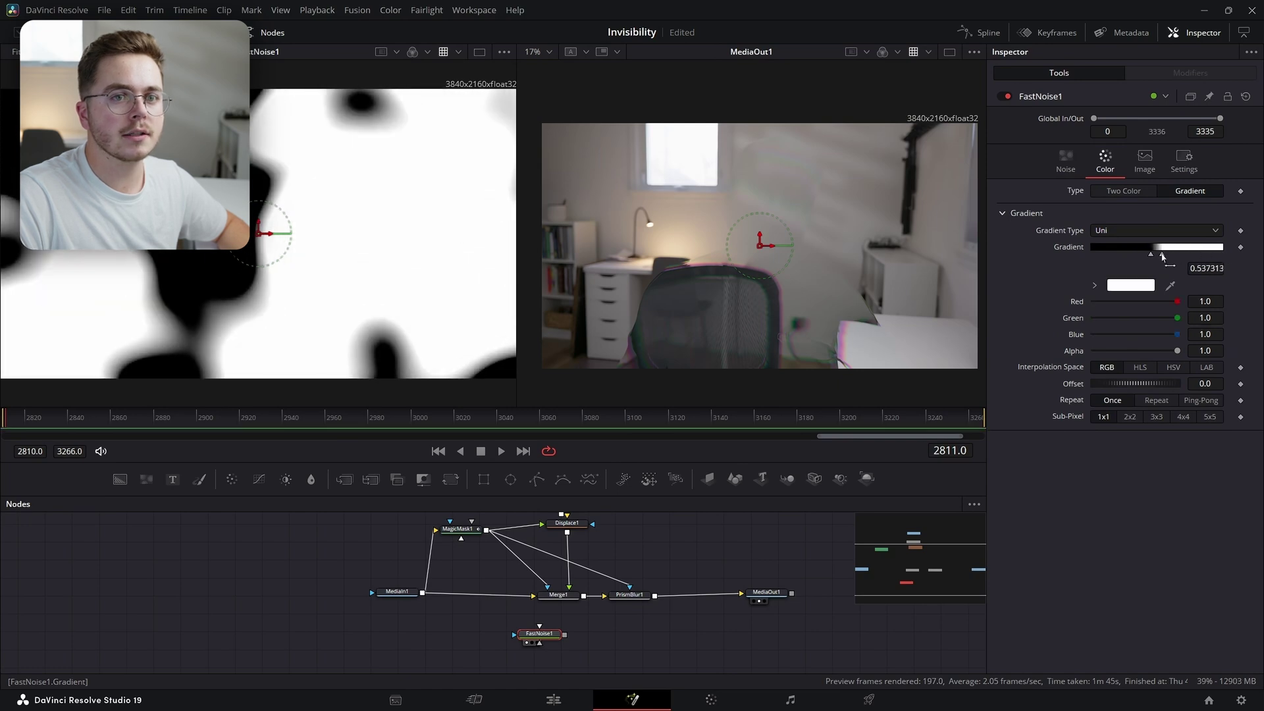
click(1151, 255)
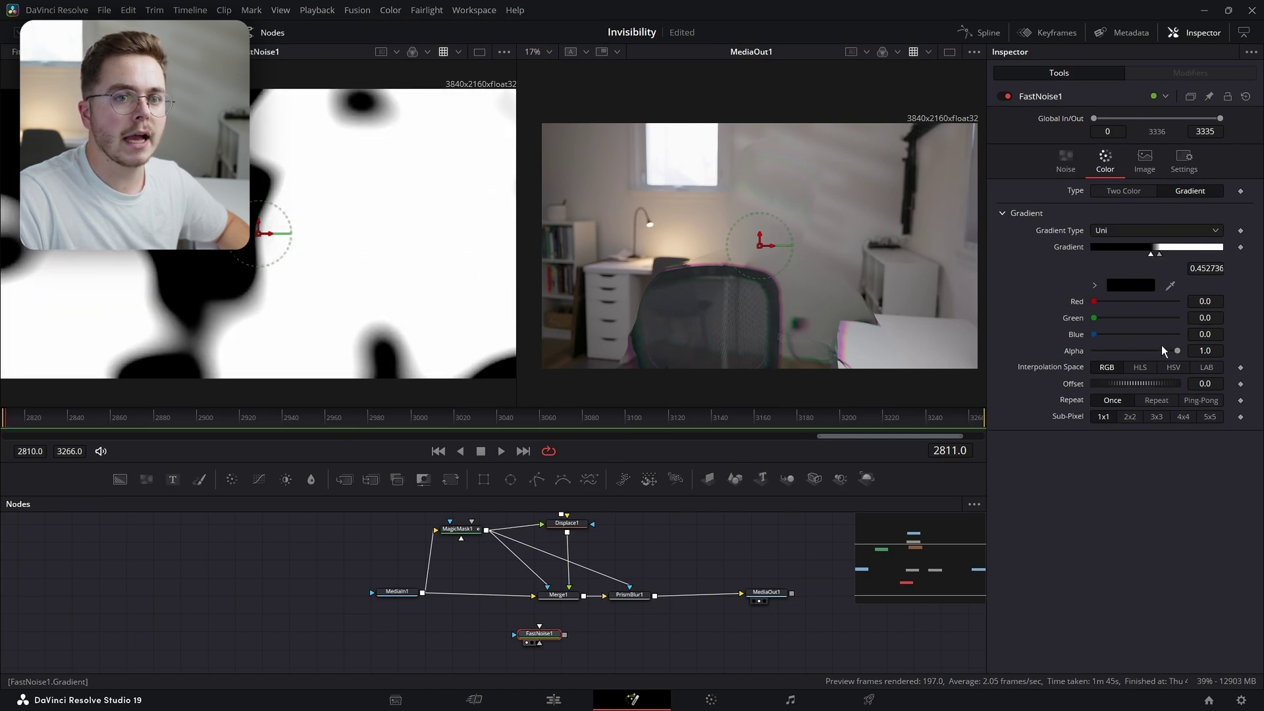
drag(1179, 351, 1031, 343)
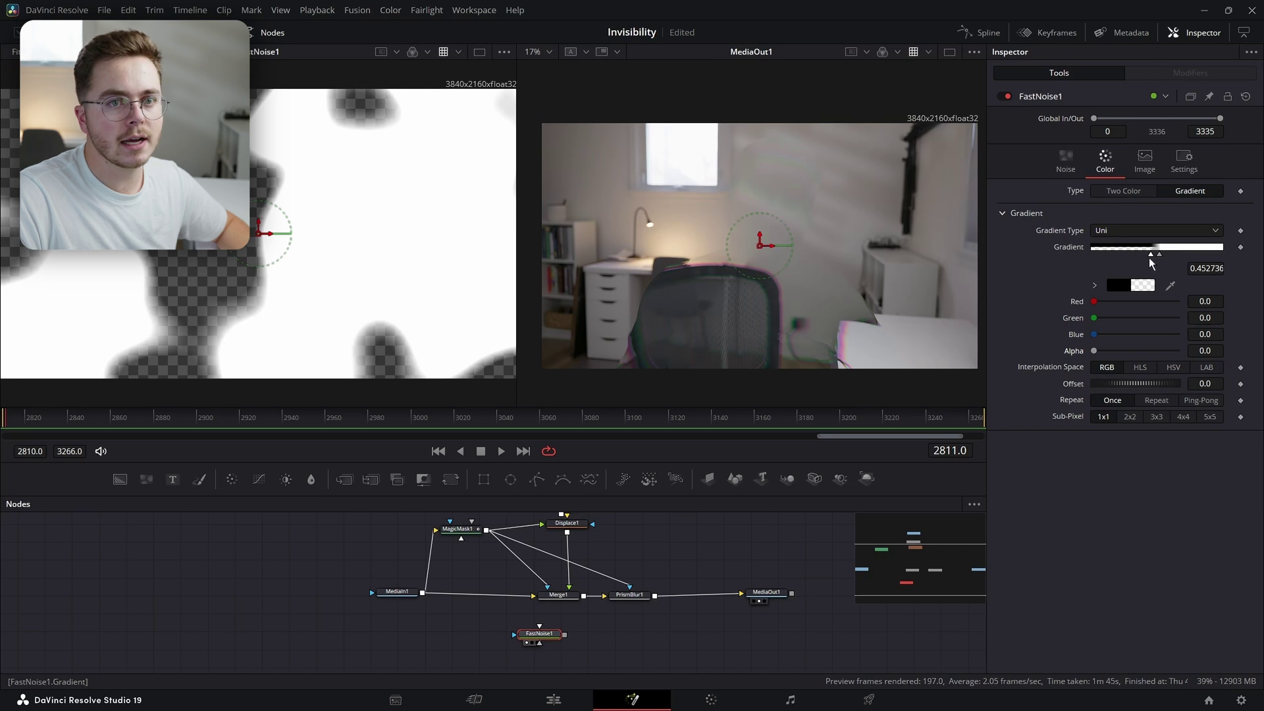
drag(1151, 256, 1148, 256)
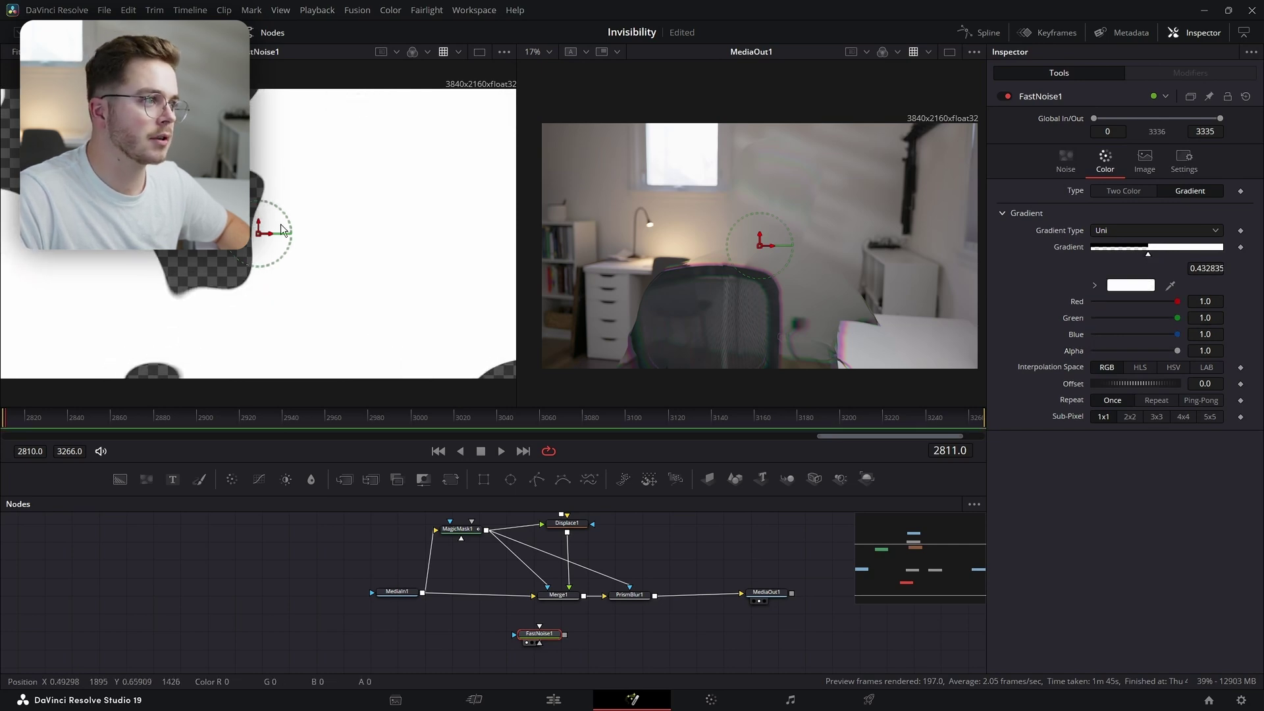
Set FastNoise1's noise Scale to 8.5 and raise its Detail to about 4.17
click(1073, 166)
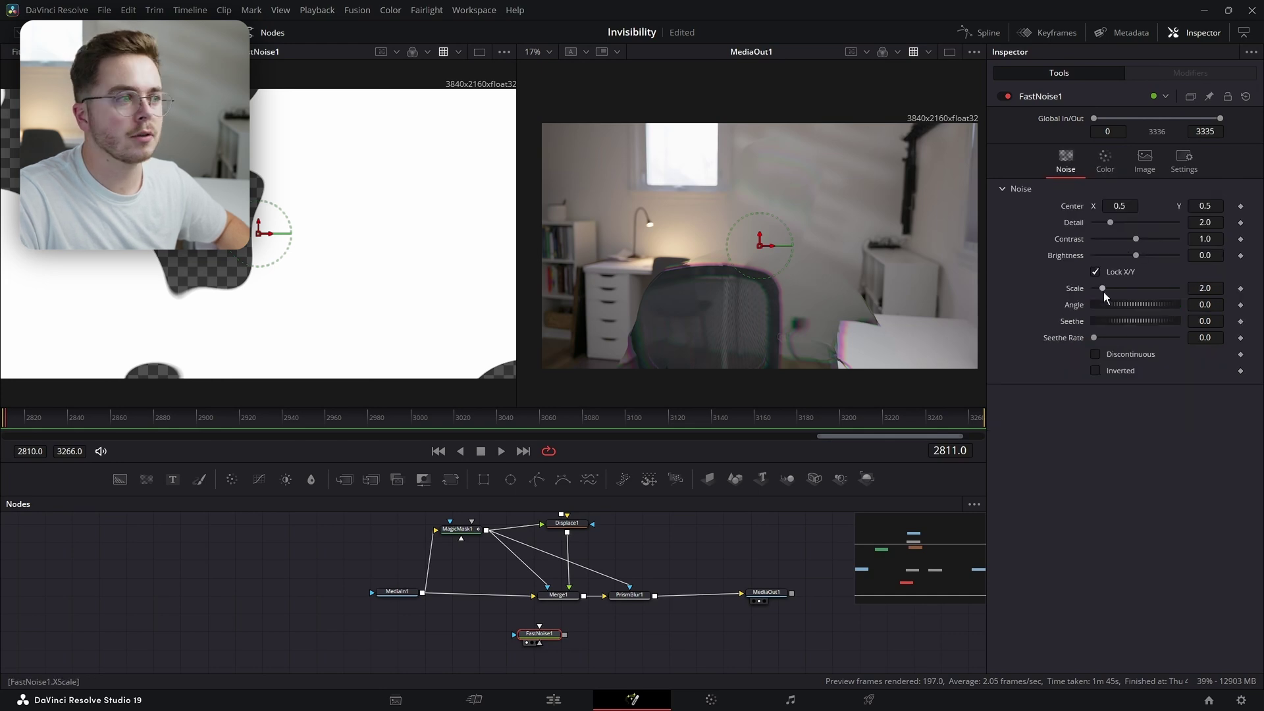
drag(1103, 291, 1131, 286)
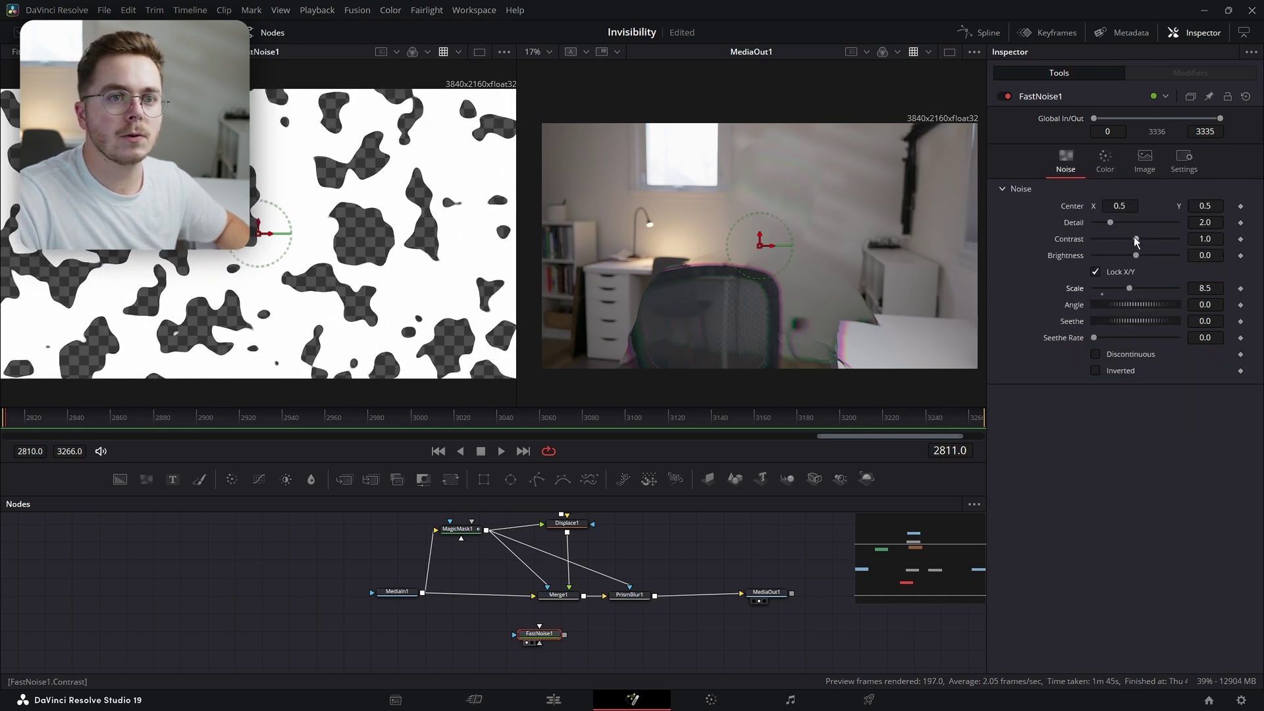
drag(1110, 222, 1128, 227)
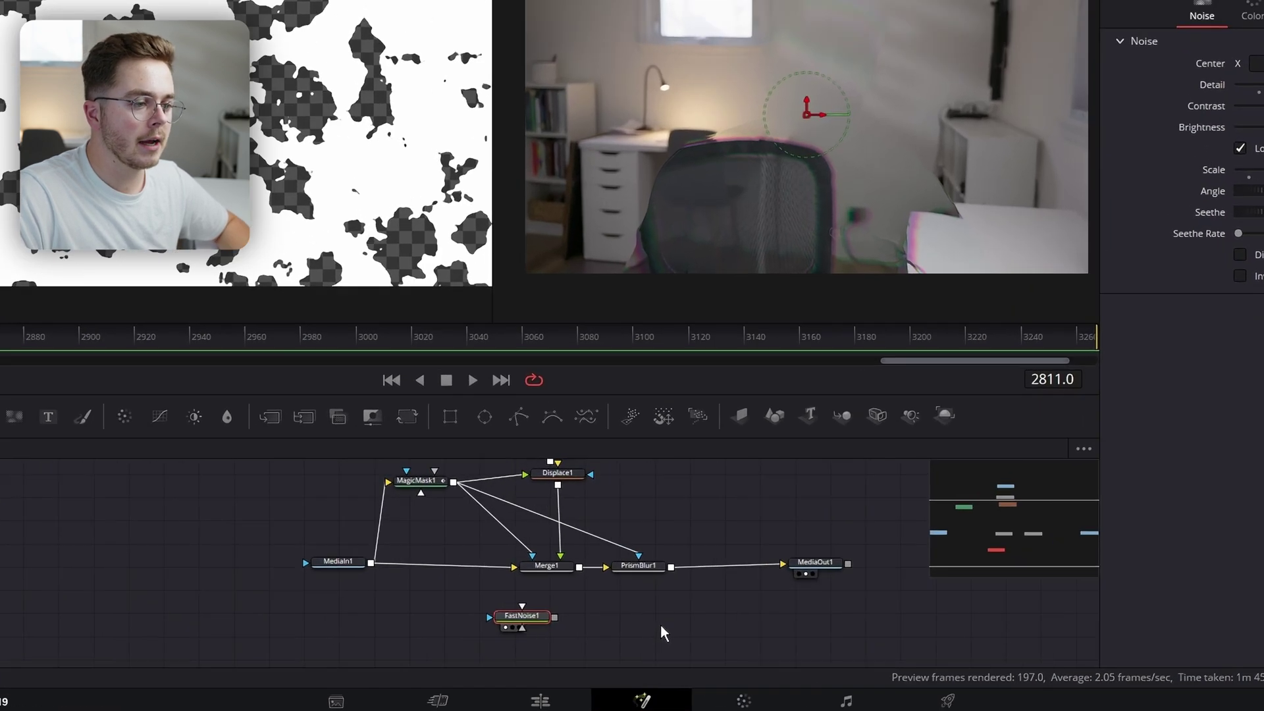
Add a Merge node and insert it into the connection between Displace1 and Merge1
key(shift+space)
text(fast)
key(BackSpace)
key(BackSpace)
key(BackSpace)
key(BackSpace)
text(merge)
key(Return)
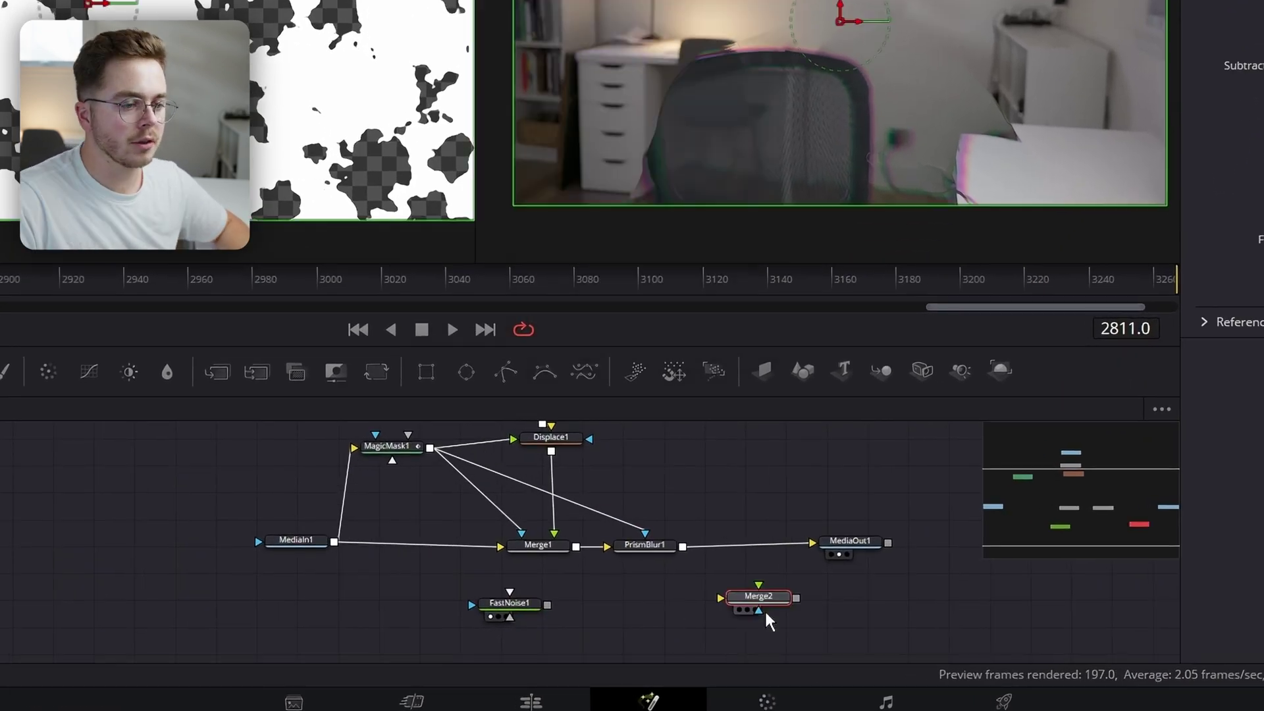
drag(782, 603, 590, 563)
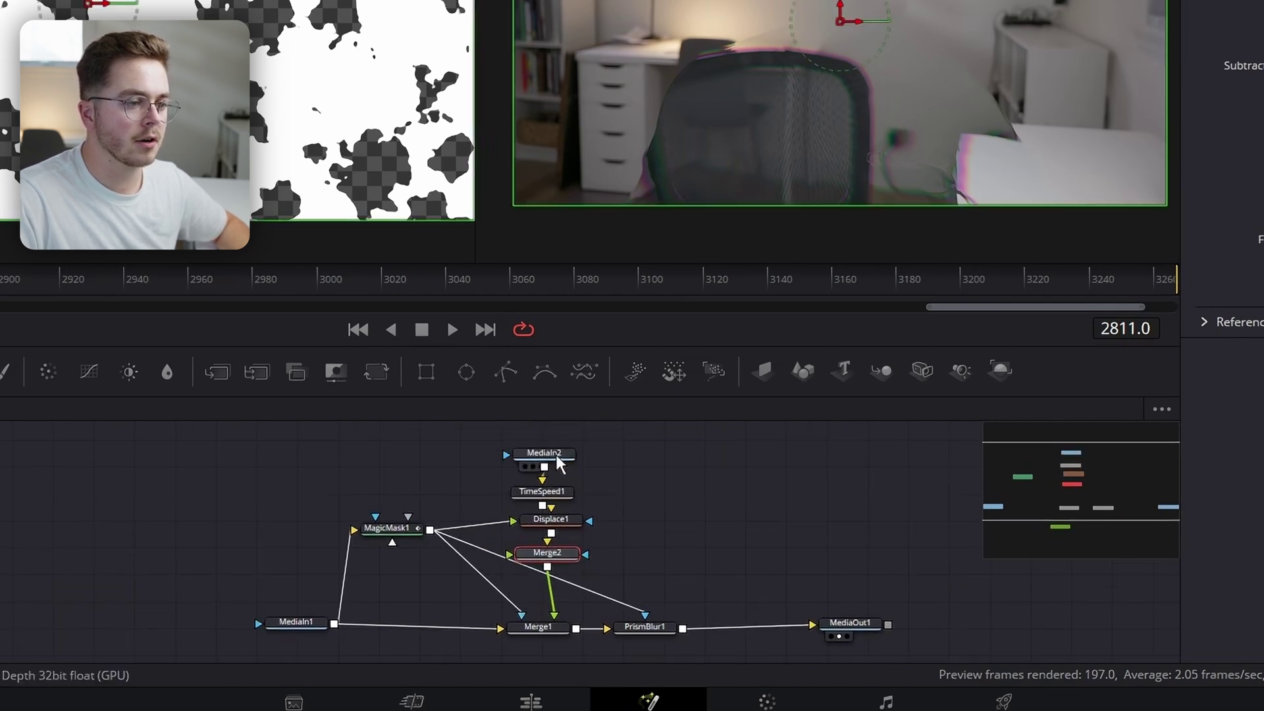
View MediaIn2, TimeSpeed1, Displace1, Merge2 and MediaOut1 in turn in the second viewer to examine each stage of the composite
click(558, 461)
key(2)
click(557, 507)
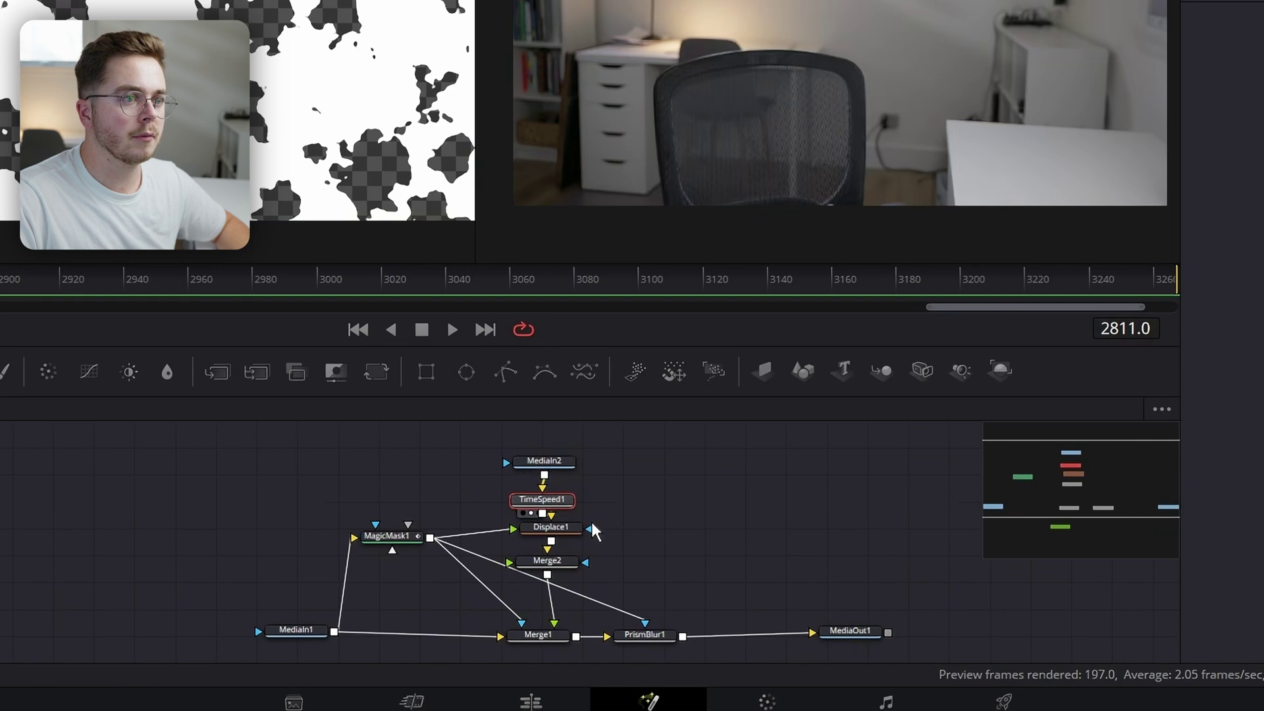
click(571, 527)
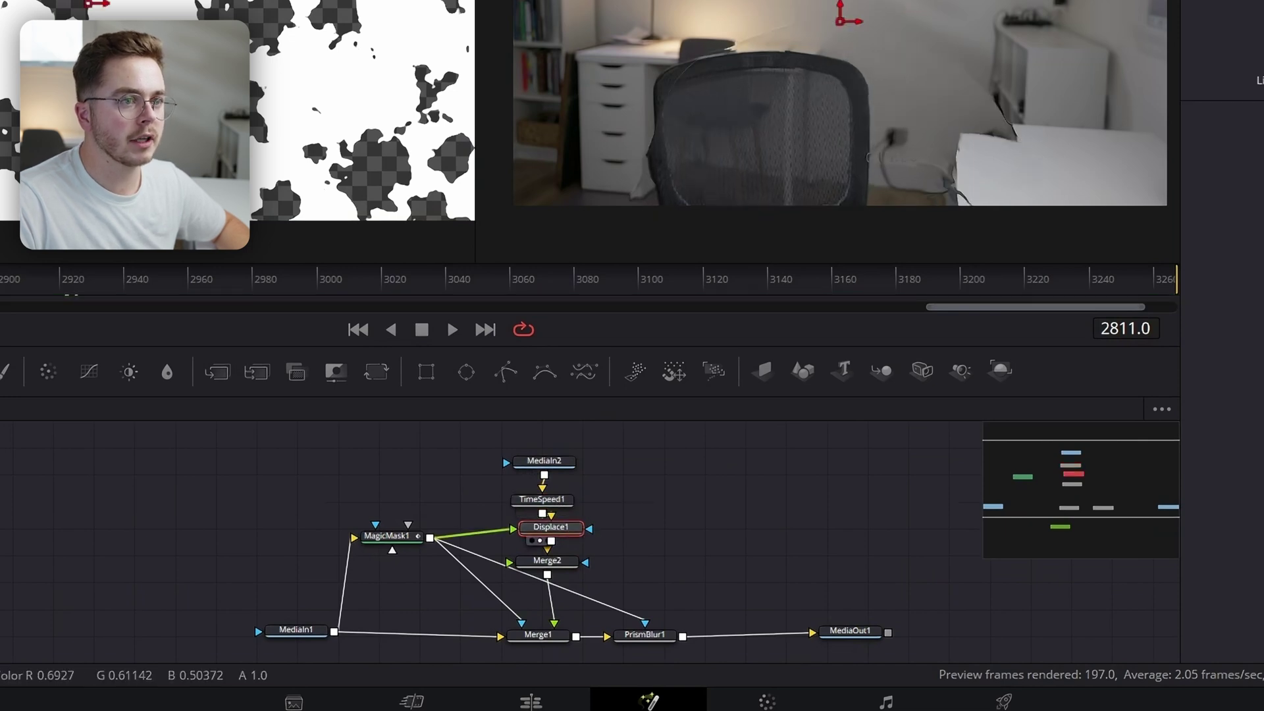
scroll(694, 522, down, 1)
click(571, 535)
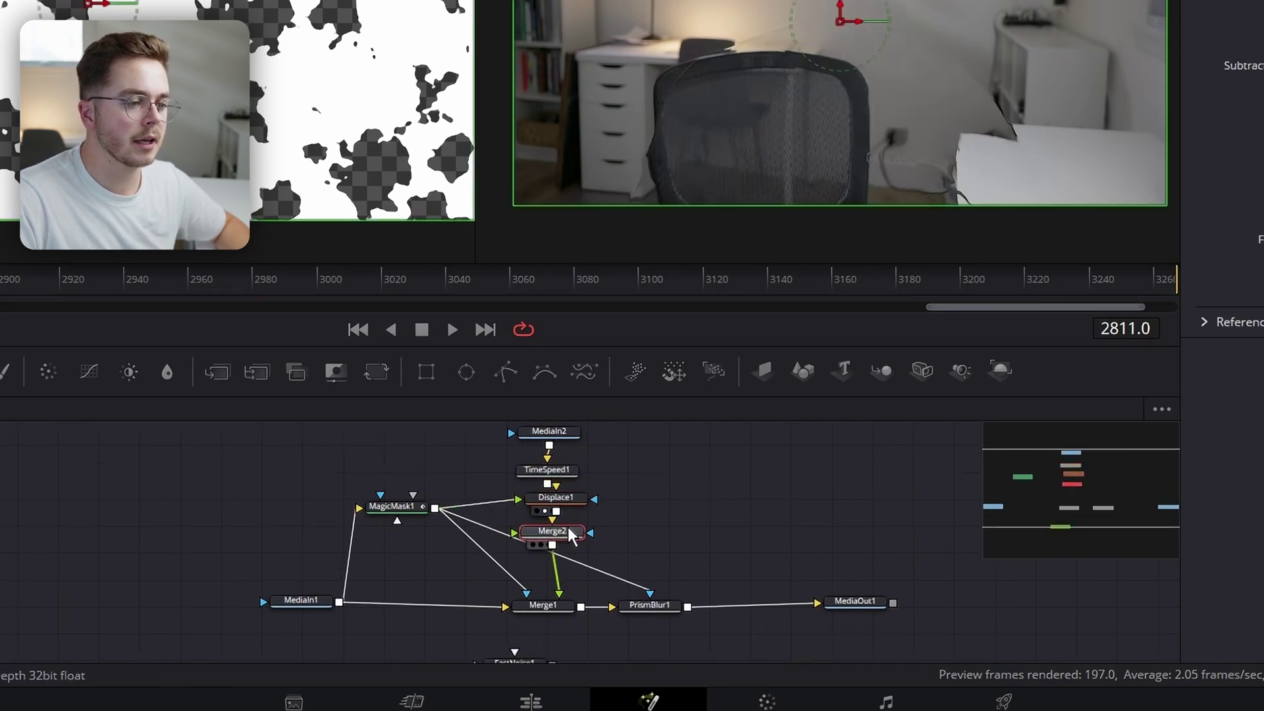
click(859, 602)
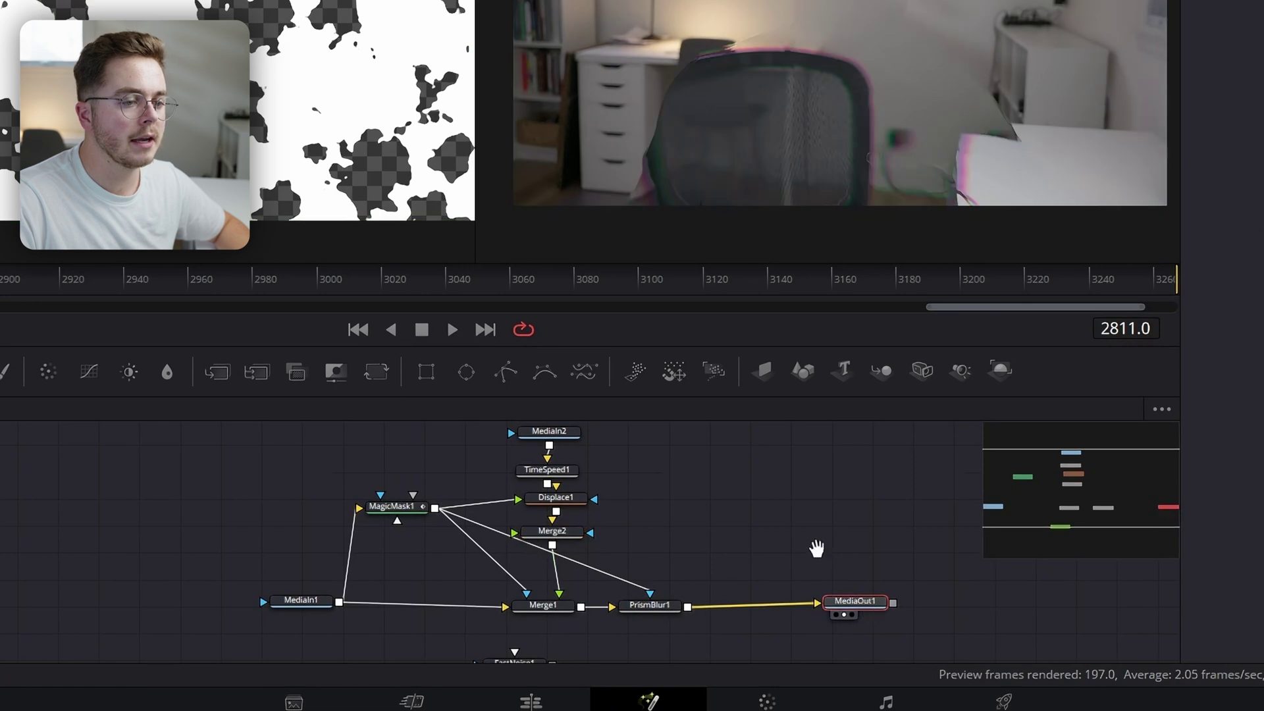
Connect FastNoise1 to Merge2's foreground input and set Merge2's Operator to Mask
scroll(818, 550, down, 1)
drag(503, 648, 497, 519)
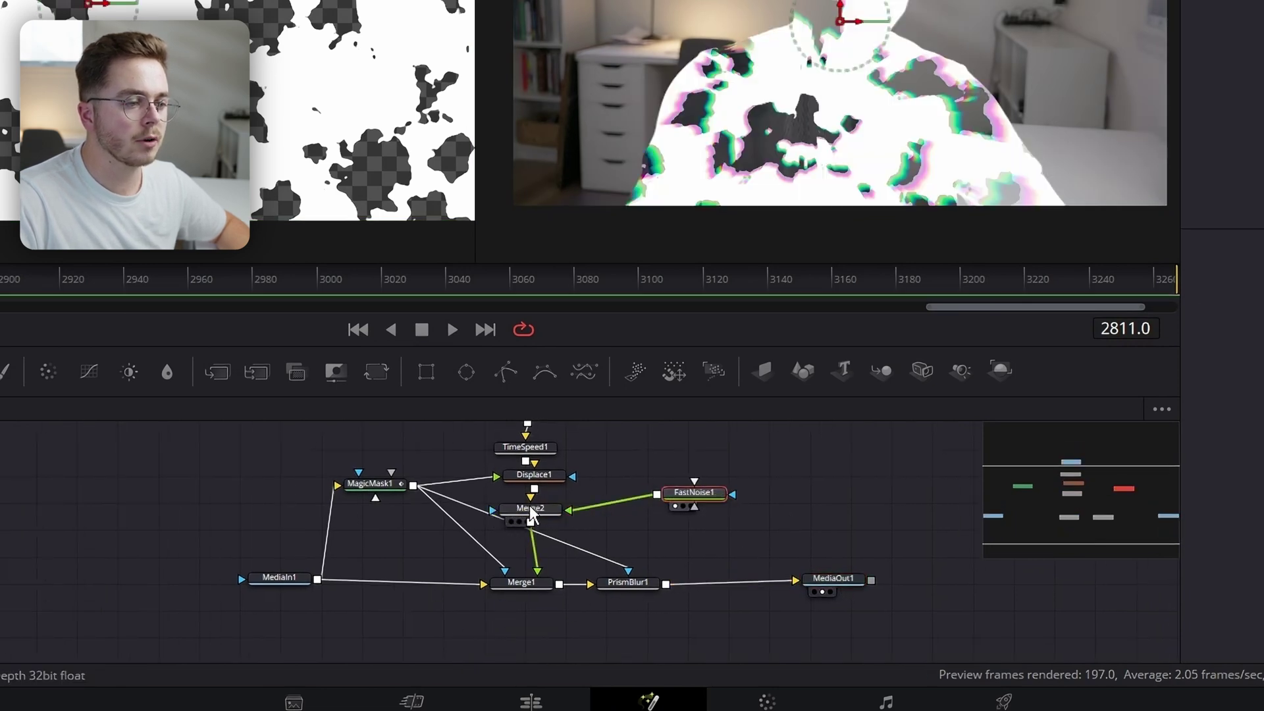
click(539, 516)
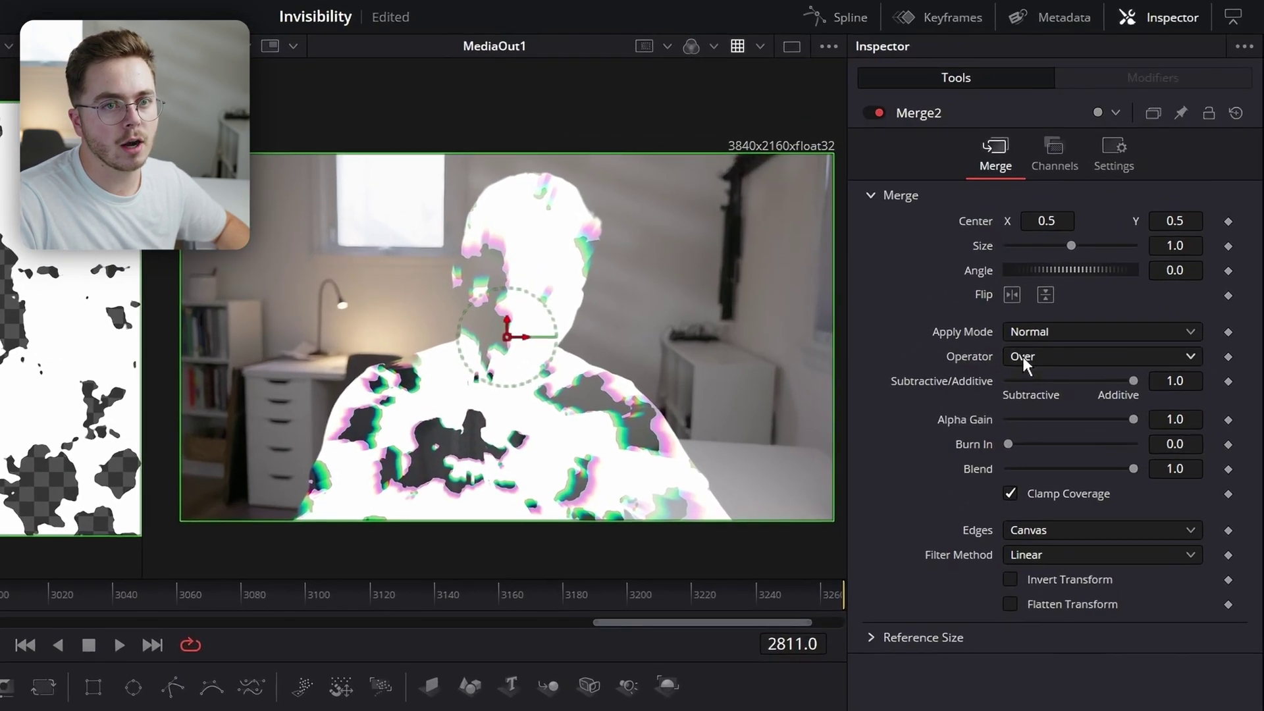
click(1102, 259)
click(1105, 380)
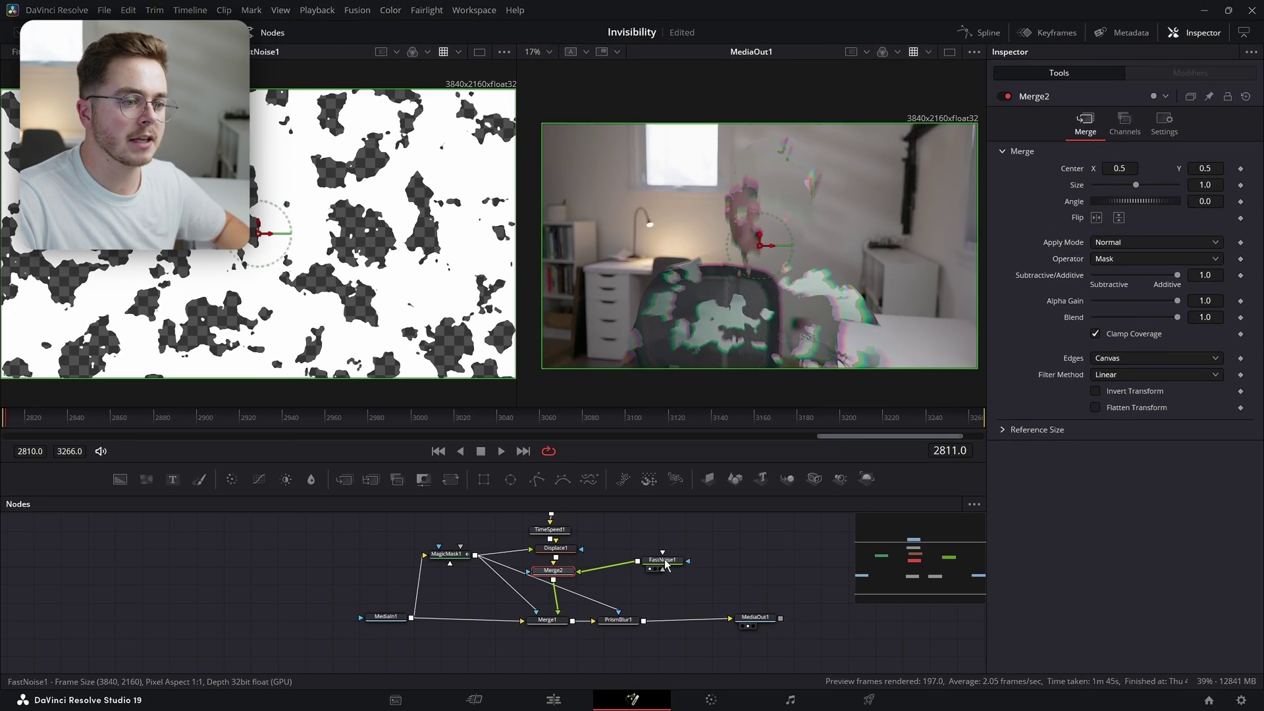
Test FastNoise1's gradient Offset at 0.058, and keyframe it at 0.587 on frame 2847
click(665, 563)
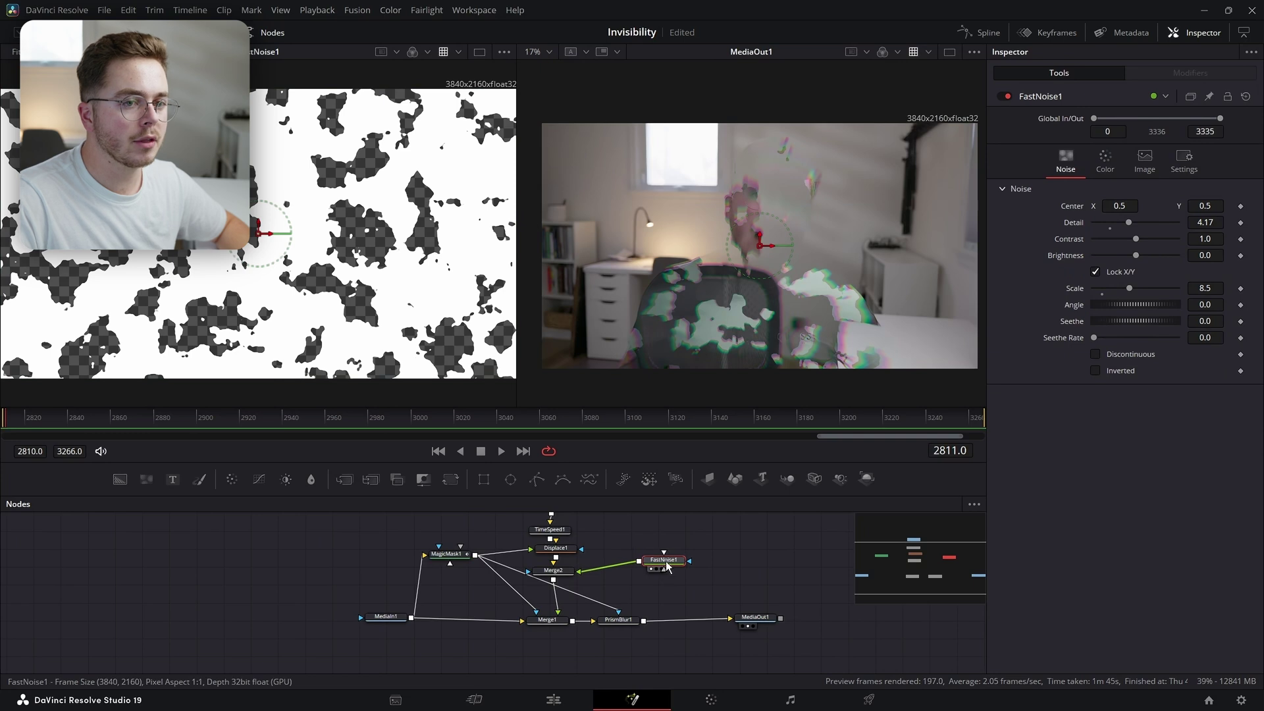
click(1105, 166)
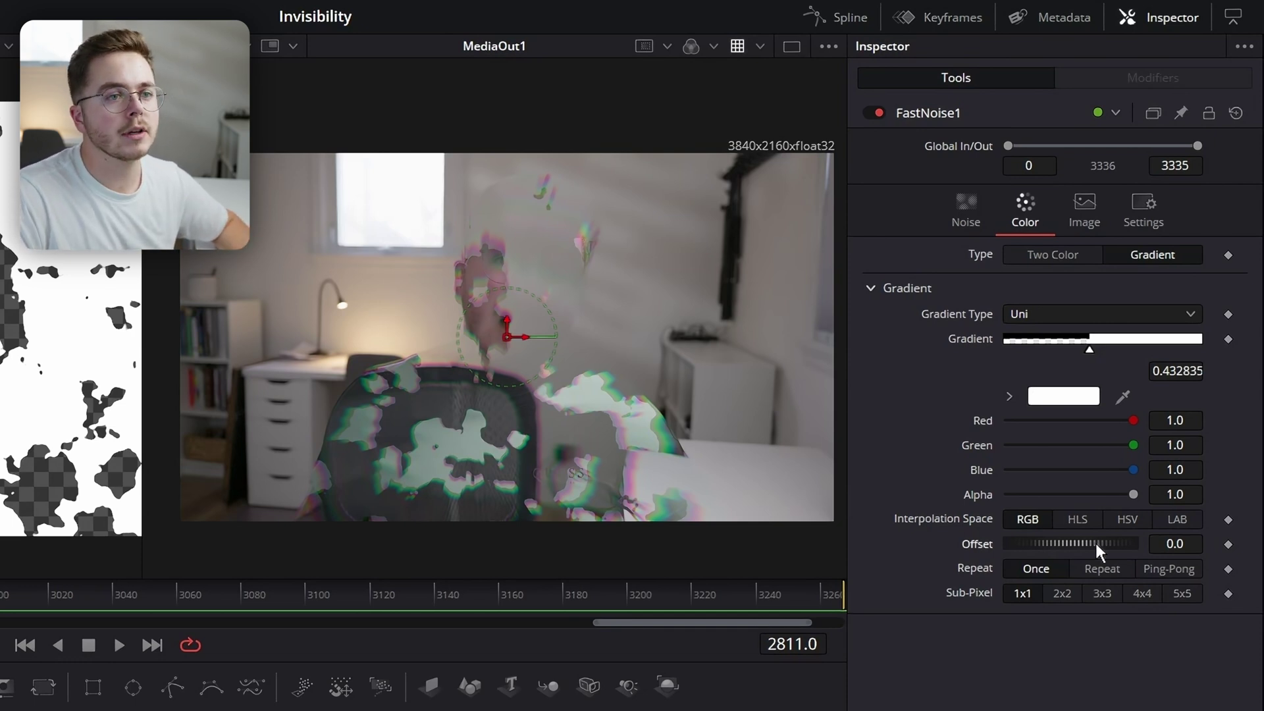
drag(1096, 541, 1103, 508)
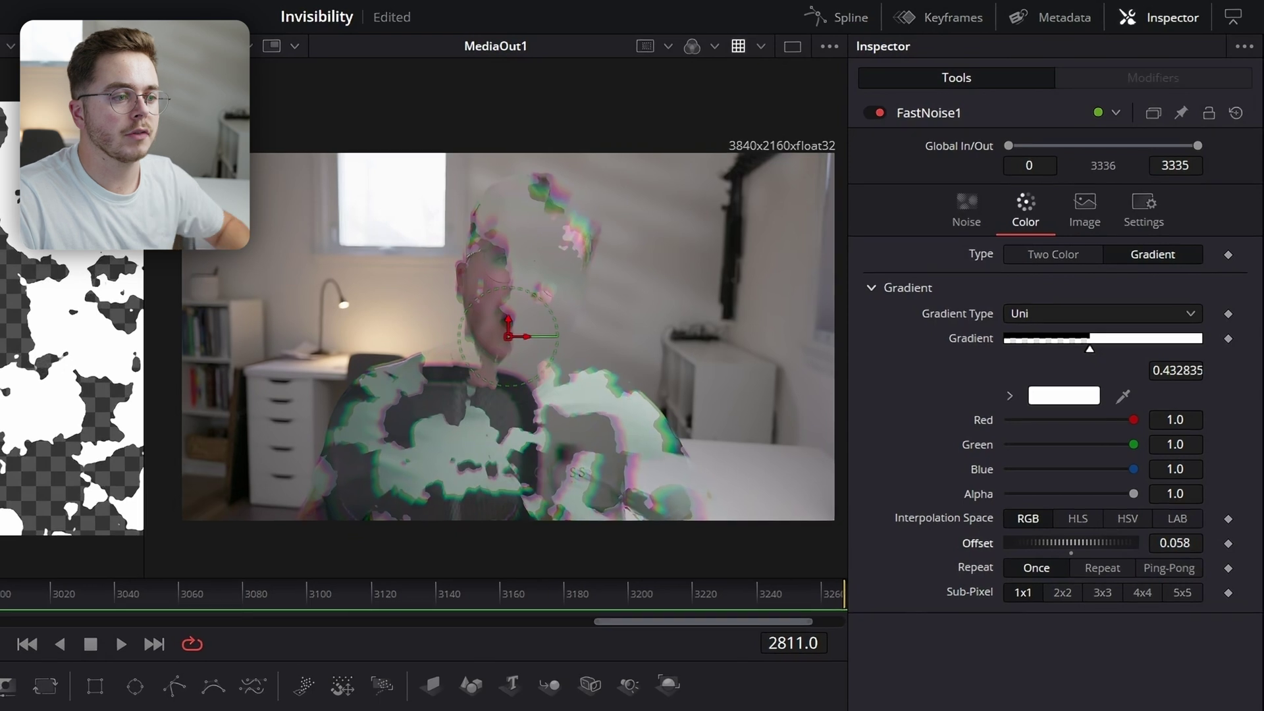
drag(63, 417, 79, 415)
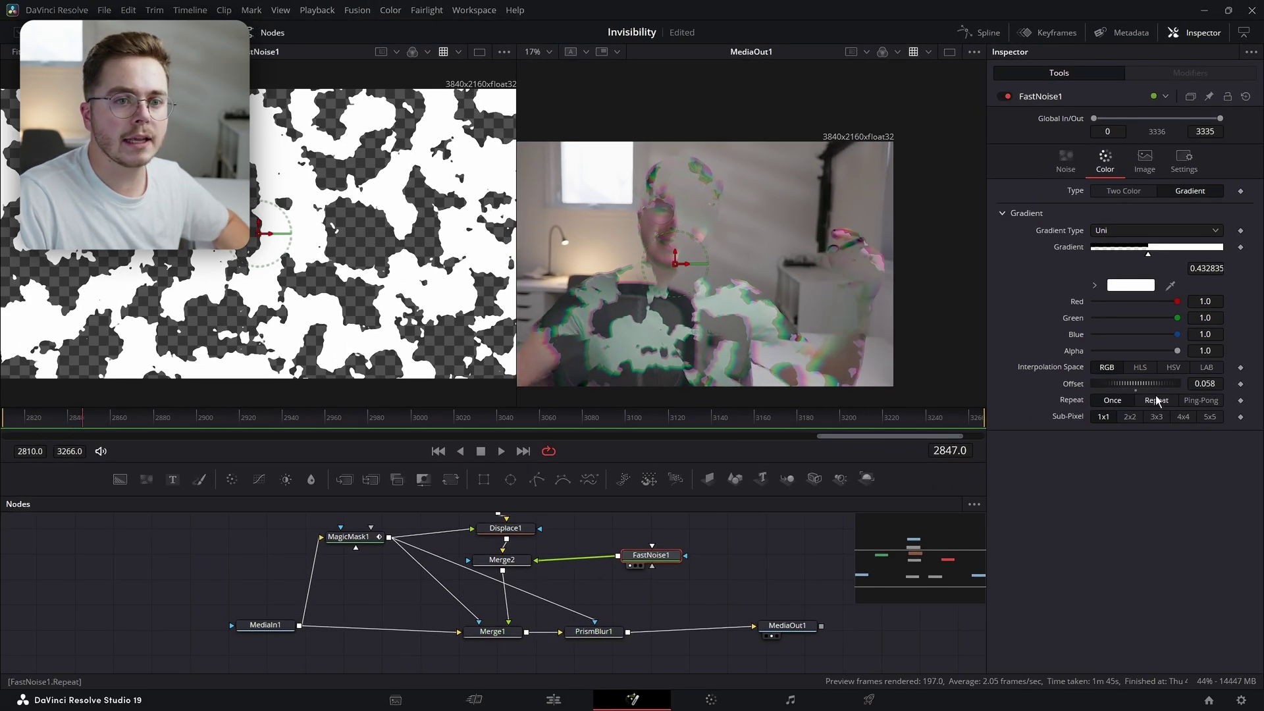
click(1240, 384)
drag(1146, 384, 1193, 385)
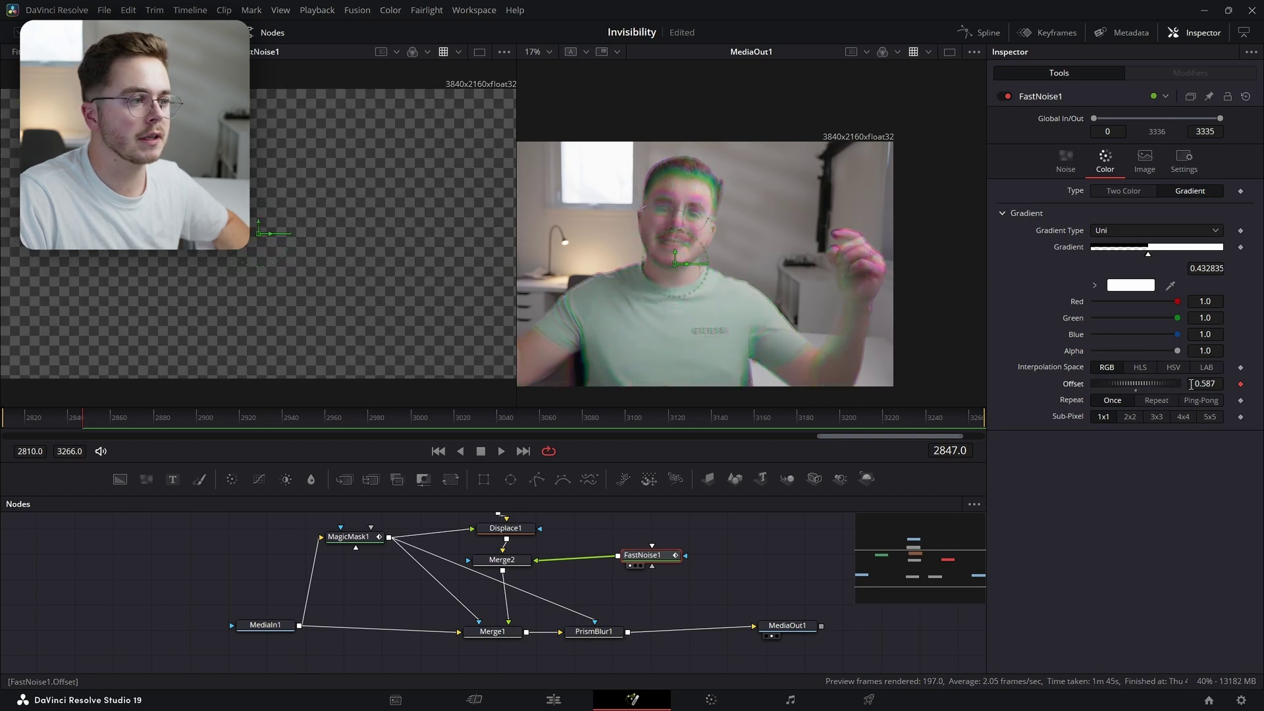
Set FastNoise1's gradient Offset to -0.355 at frame 2867 and scrub through the animated transition
click(964, 451)
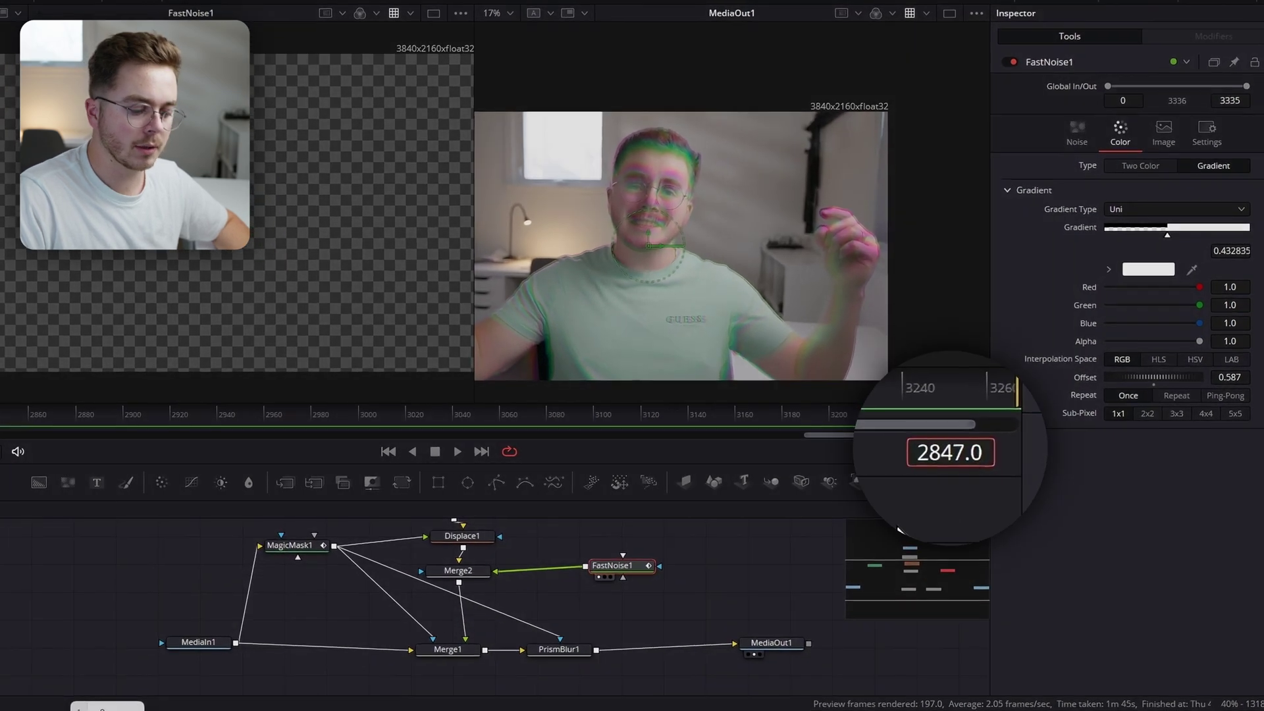
key(Return)
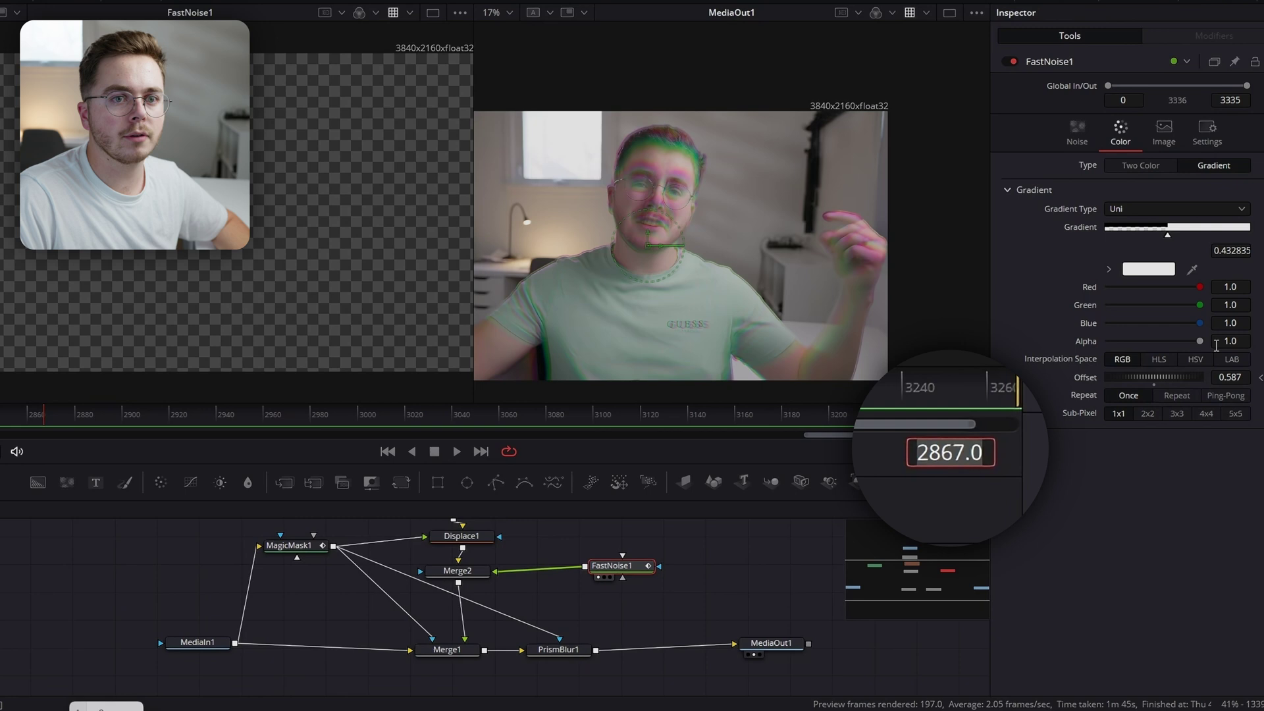
drag(1177, 376, 1073, 387)
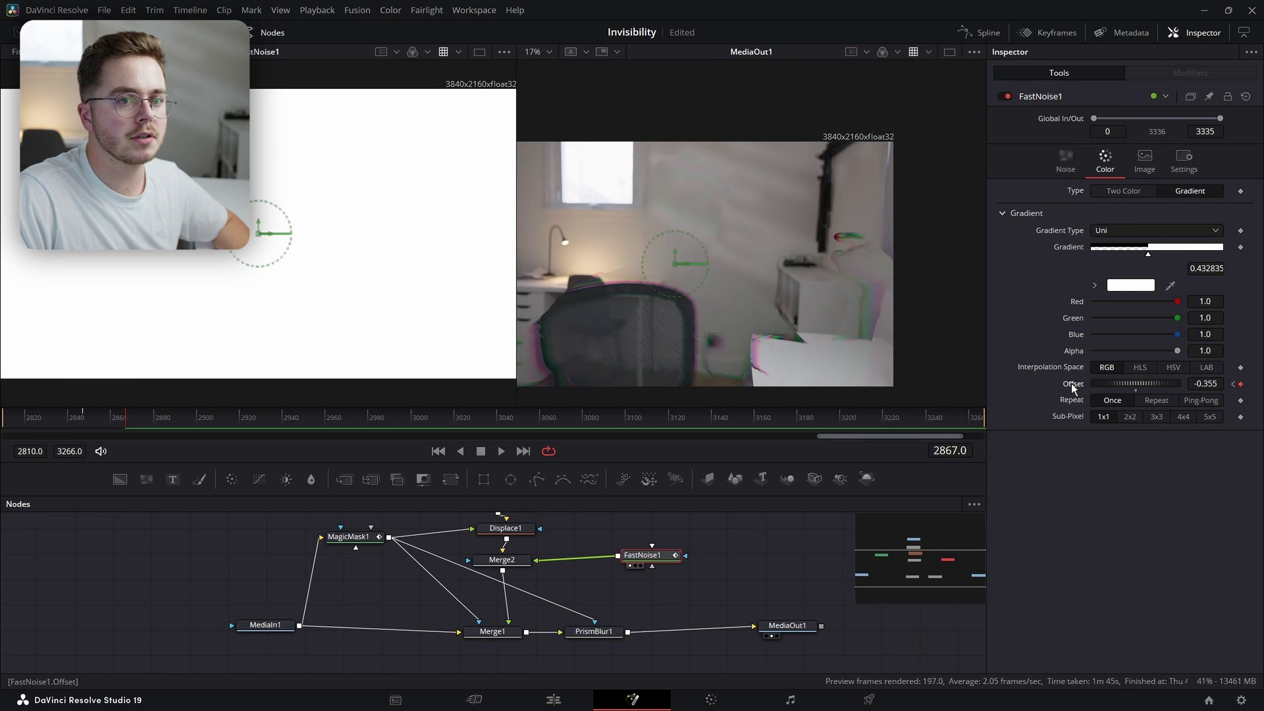
drag(92, 420, 129, 422)
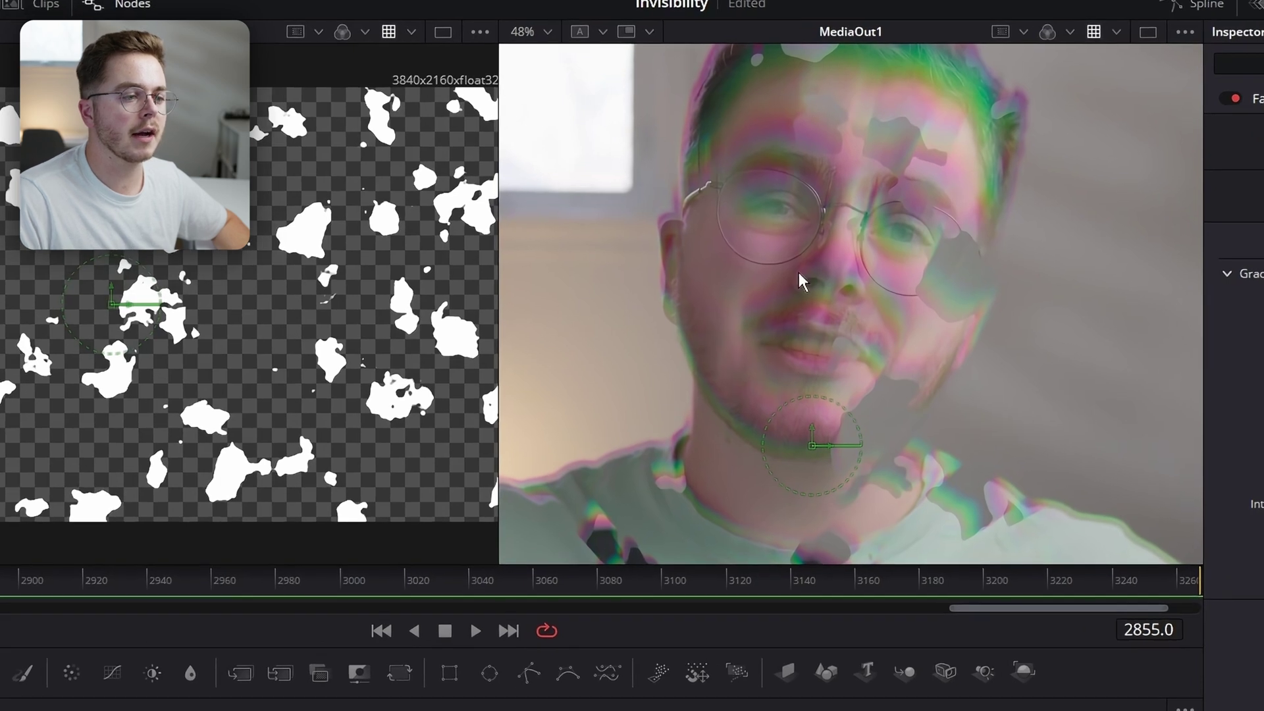
Move PrismBlur1 out of the main output line and insert it between Displace1 and Merge2
click(500, 638)
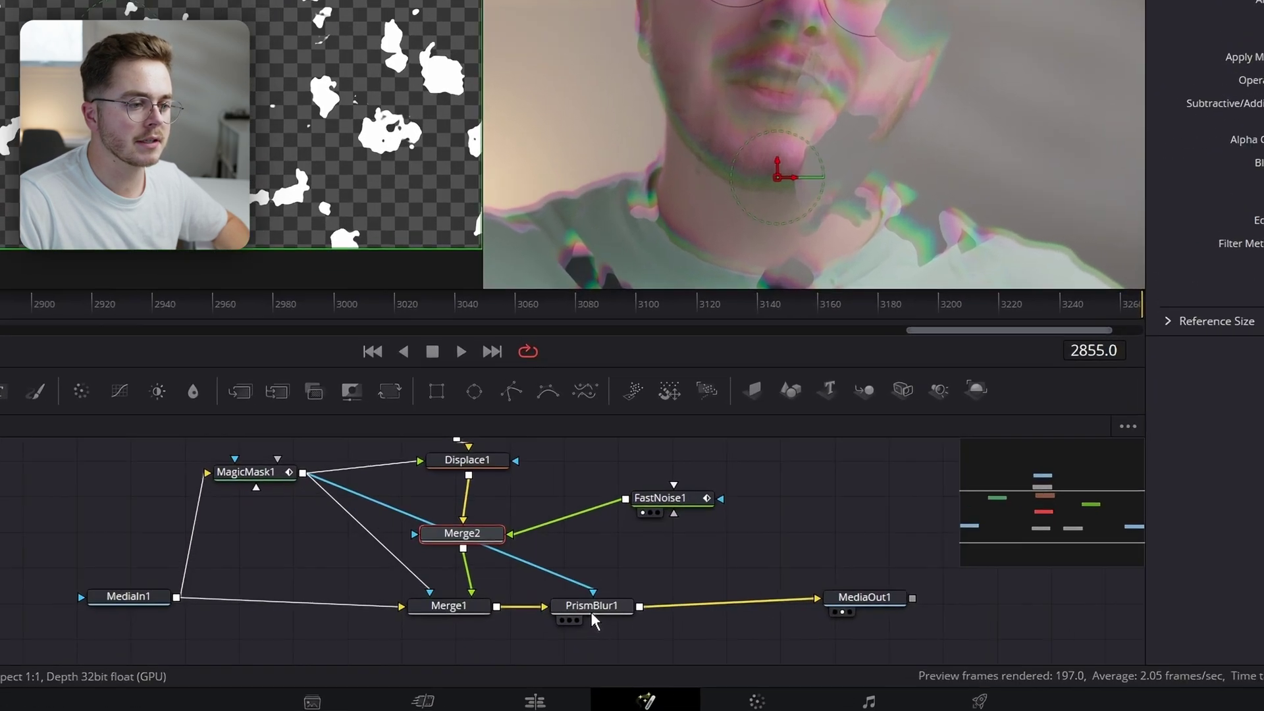
drag(590, 636, 458, 499)
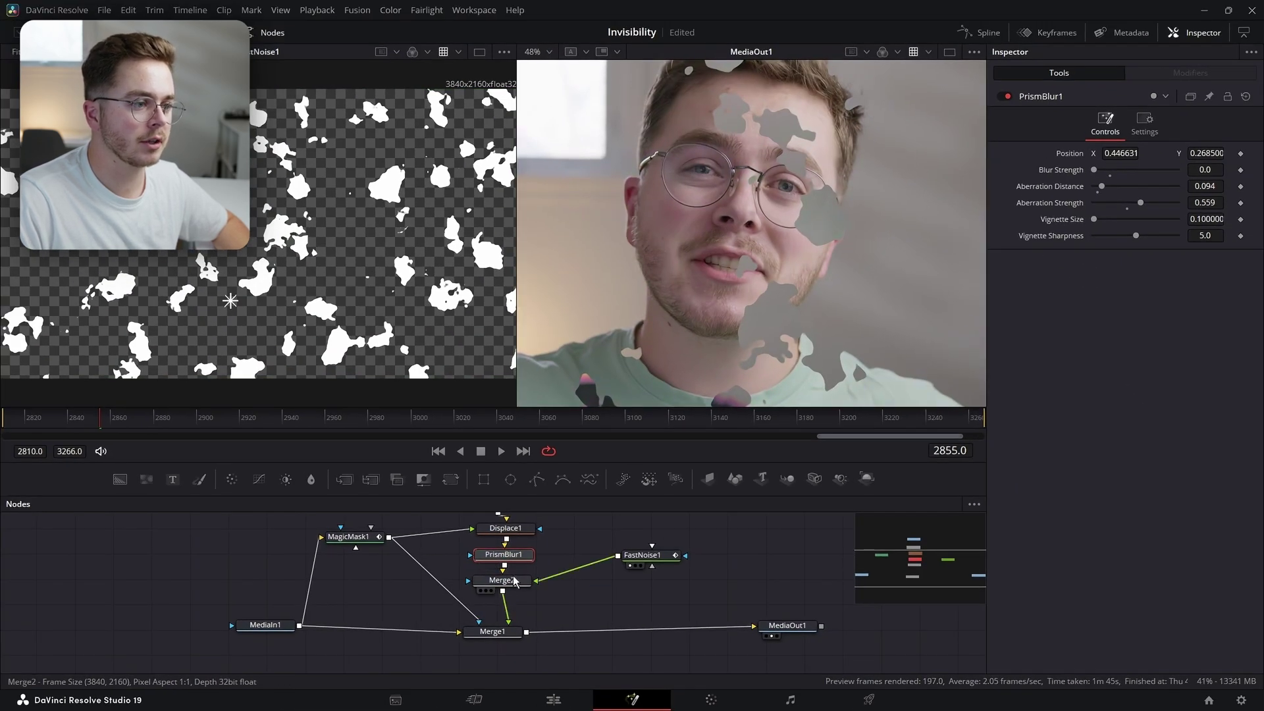
drag(517, 583, 518, 589)
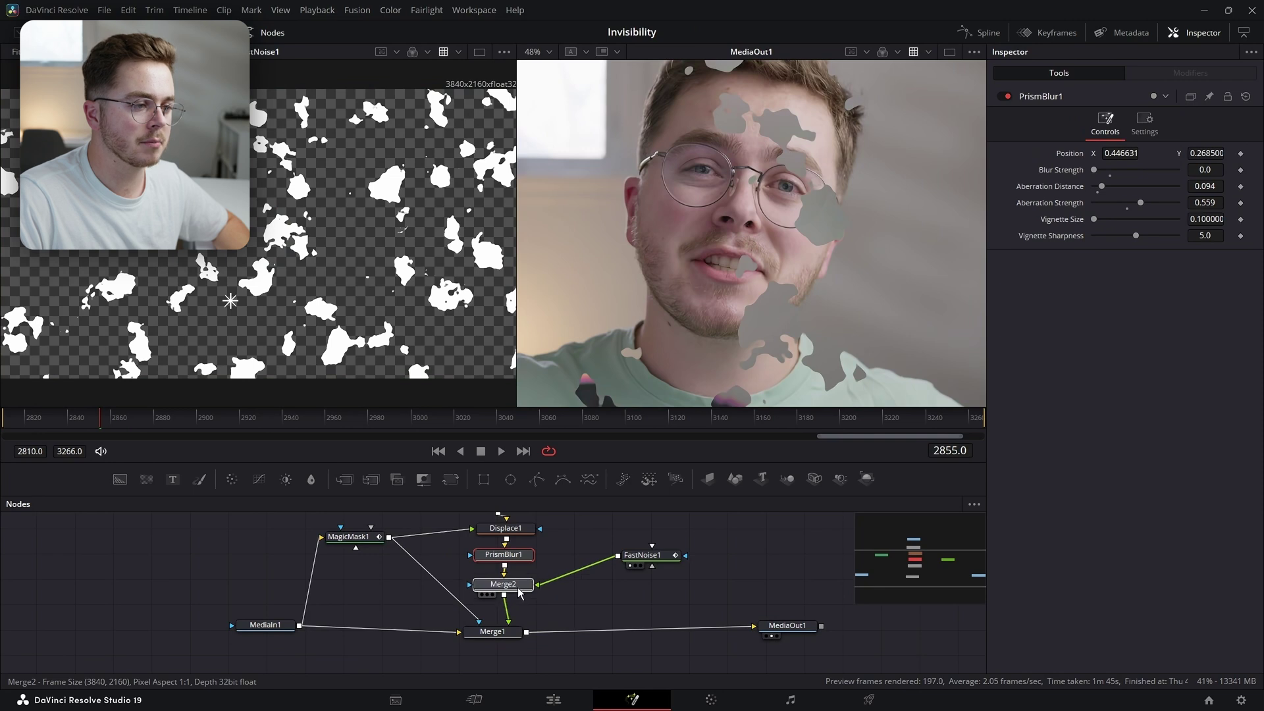
click(519, 591)
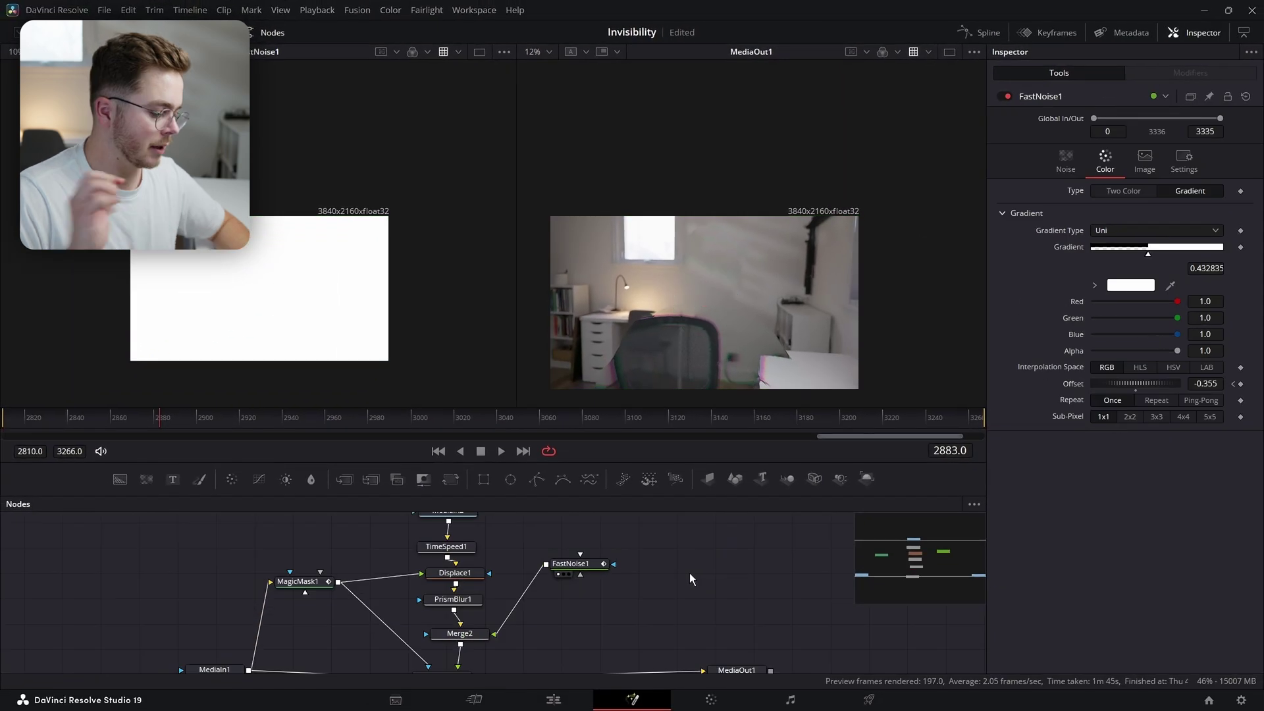
Add an Edge Detect node fed by FastNoise1, display it in the second viewer, and inspect its edges at frame 2859
key(shift+space)
text(edge)
key(Escape)
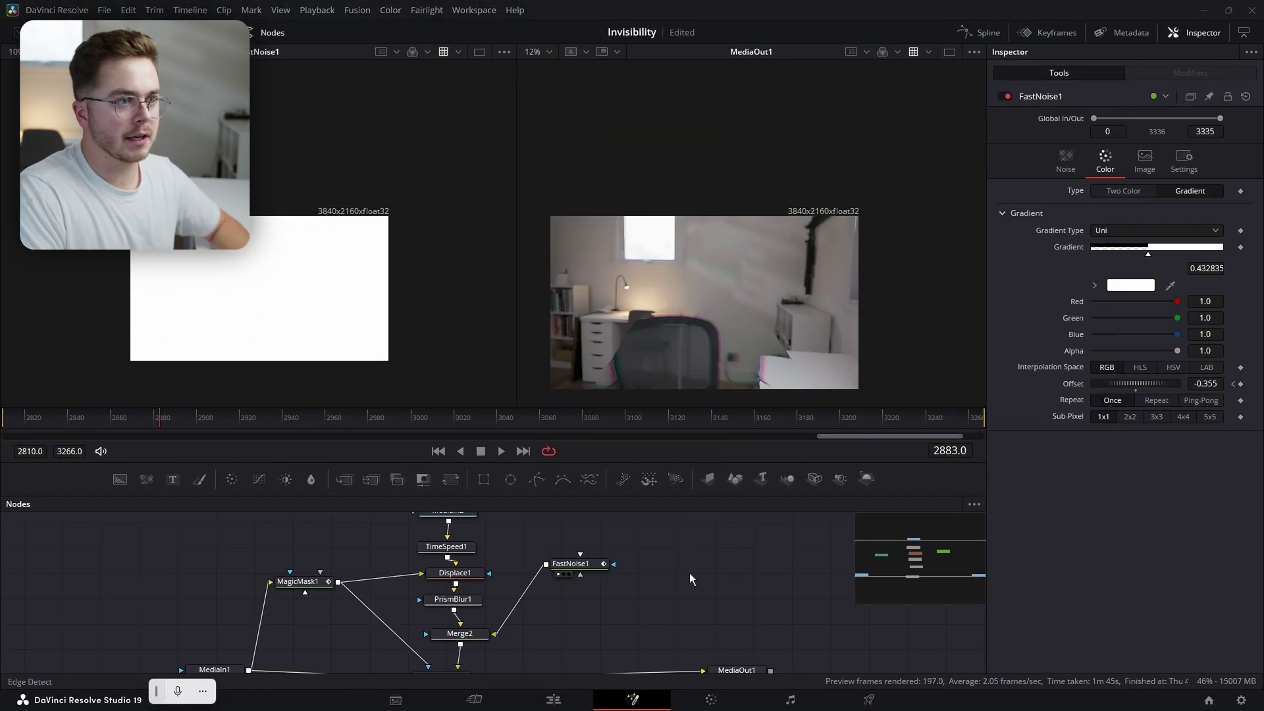
key(Return)
drag(547, 563, 617, 628)
key(2)
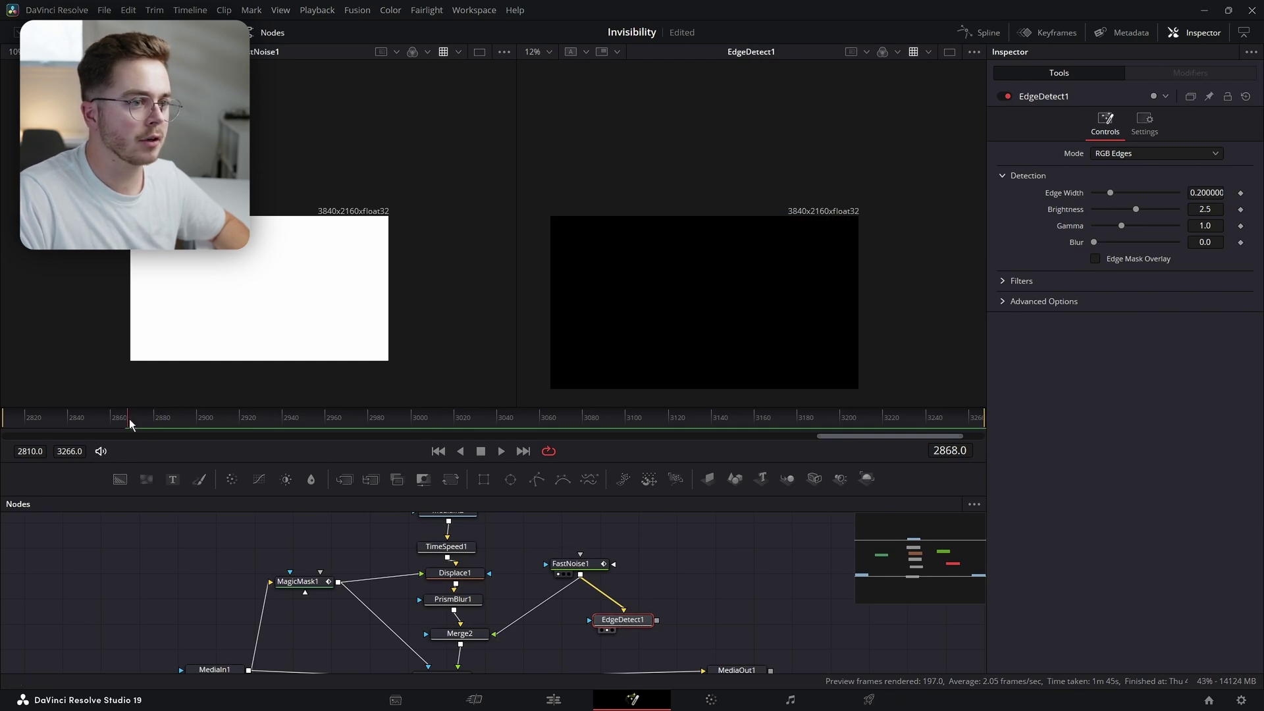
drag(130, 425, 112, 421)
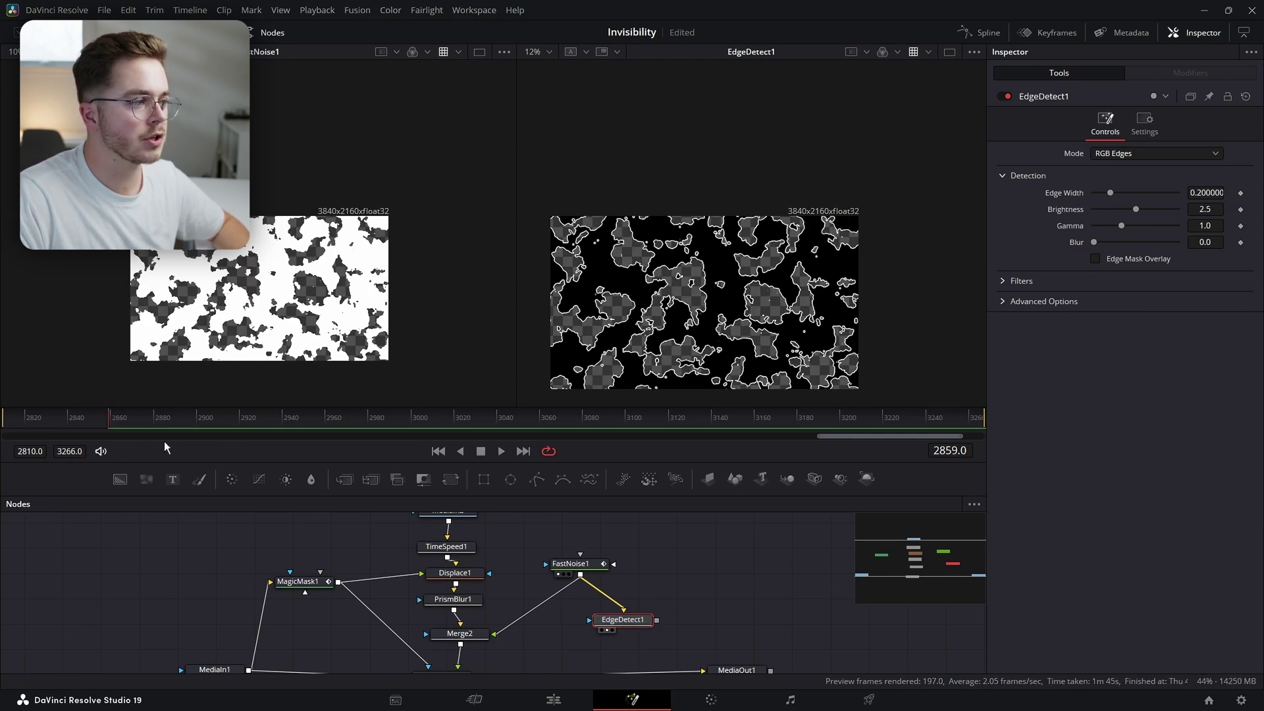
Merge EdgeDetect1 over Merge1's output just before MediaOut1, and display MediaOut1 in the second viewer
click(575, 564)
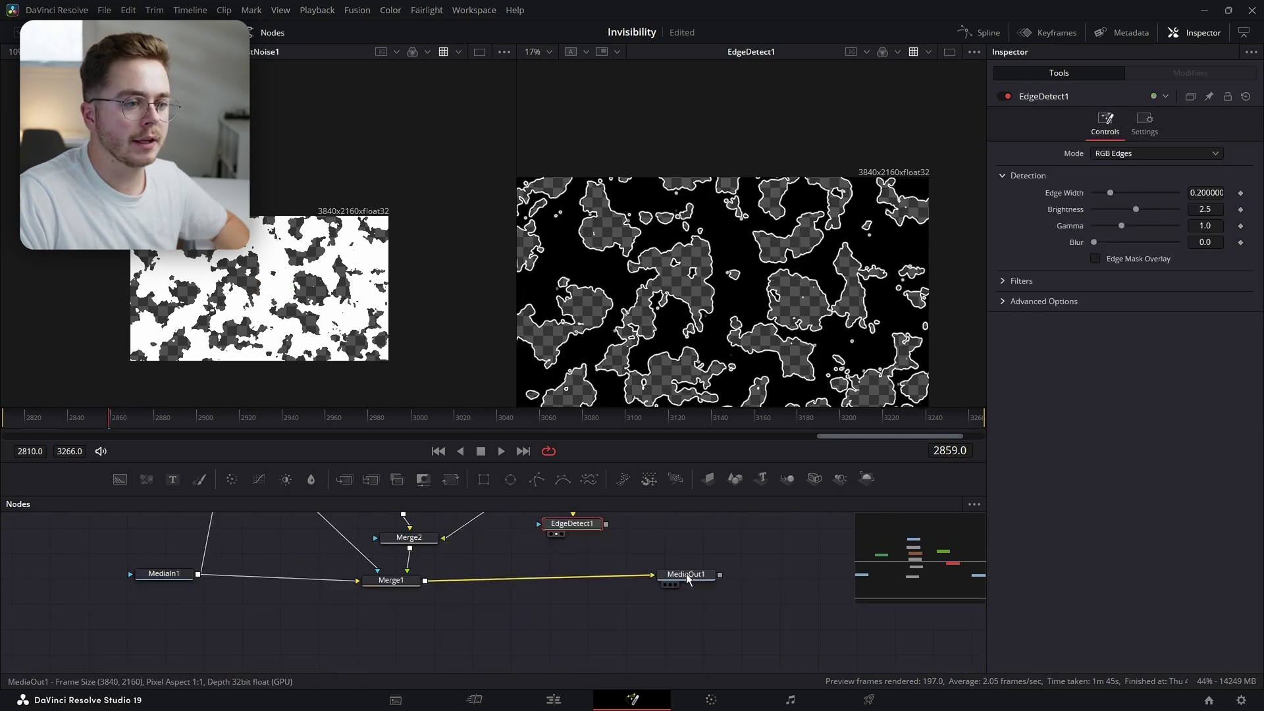
click(708, 588)
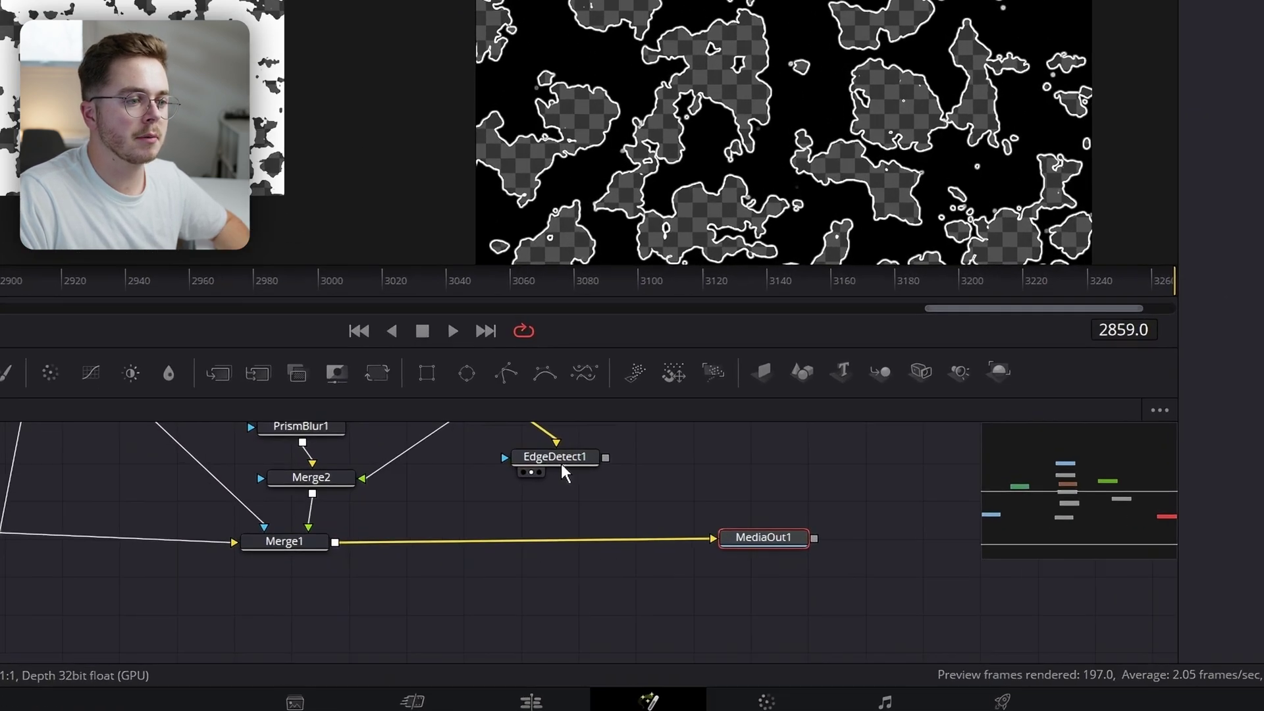
click(591, 523)
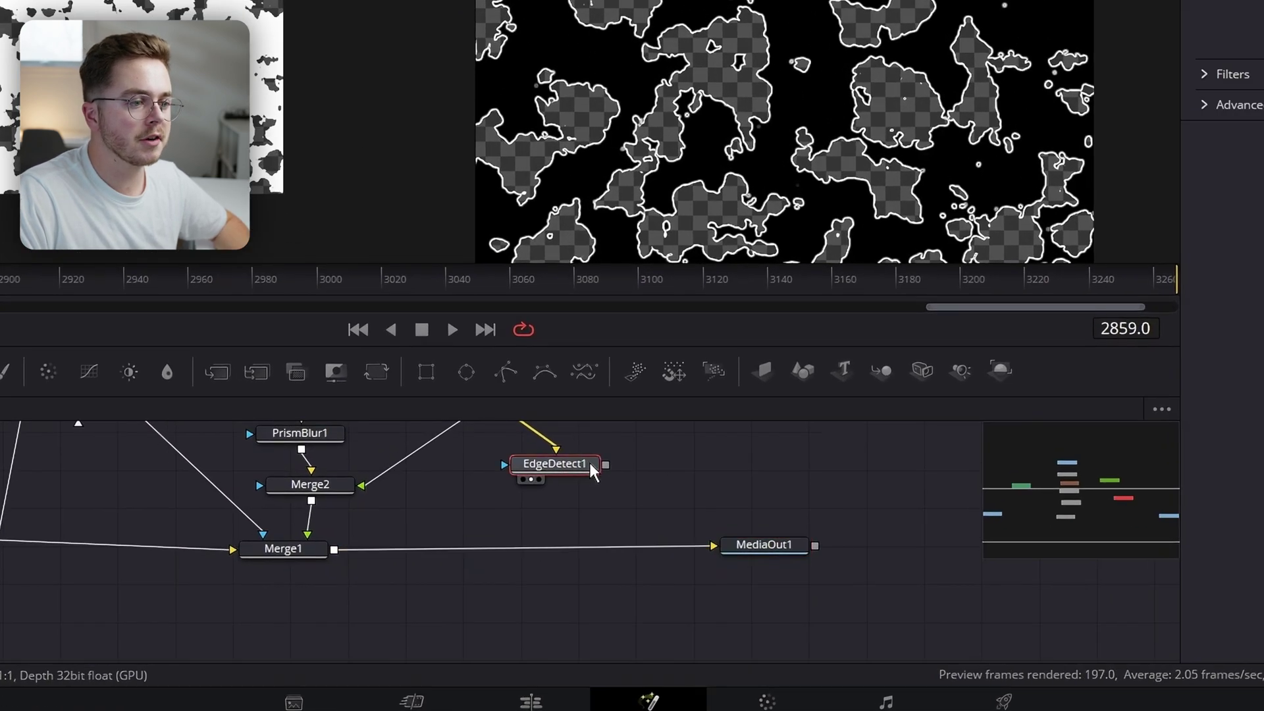
drag(434, 542, 333, 552)
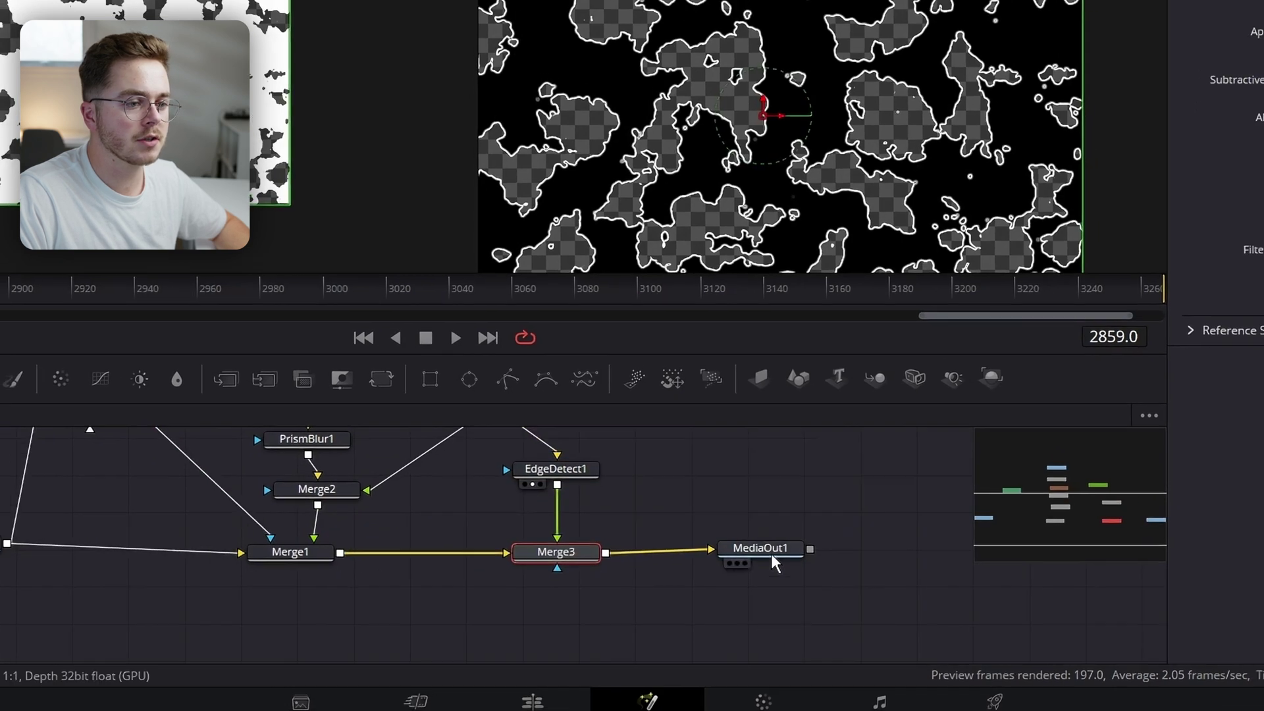
click(771, 554)
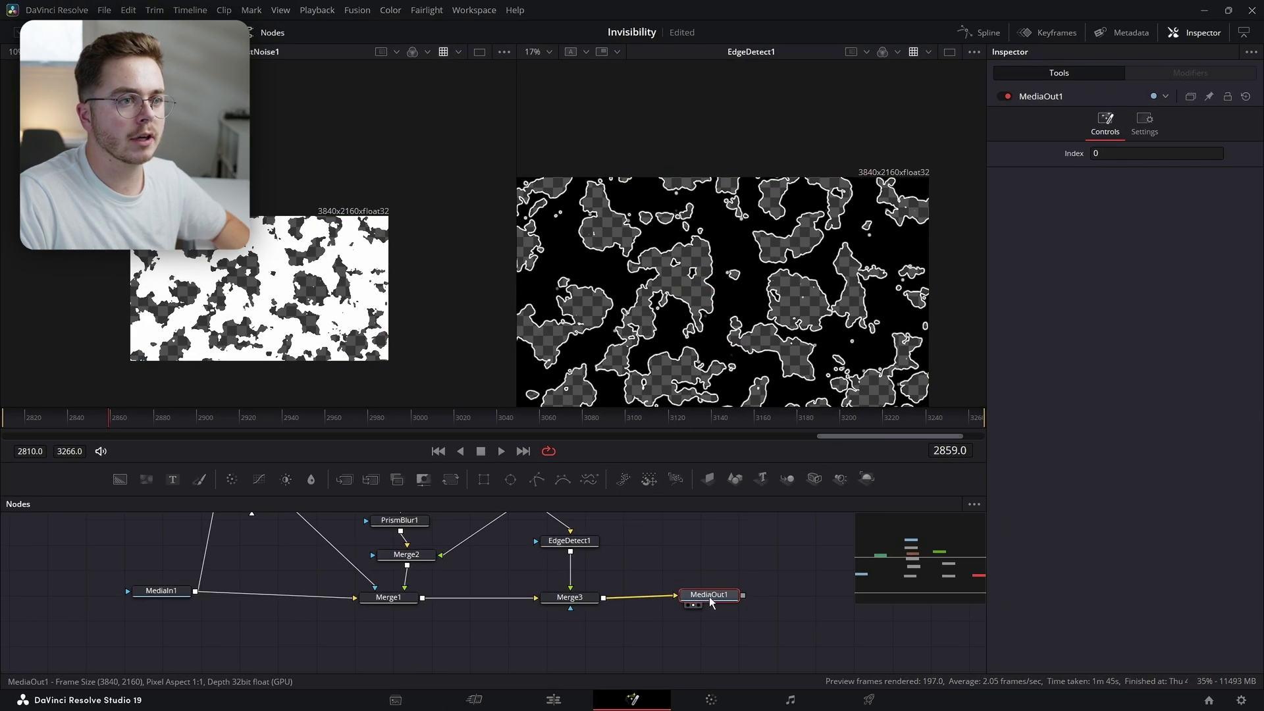
scroll(724, 273, up, 2)
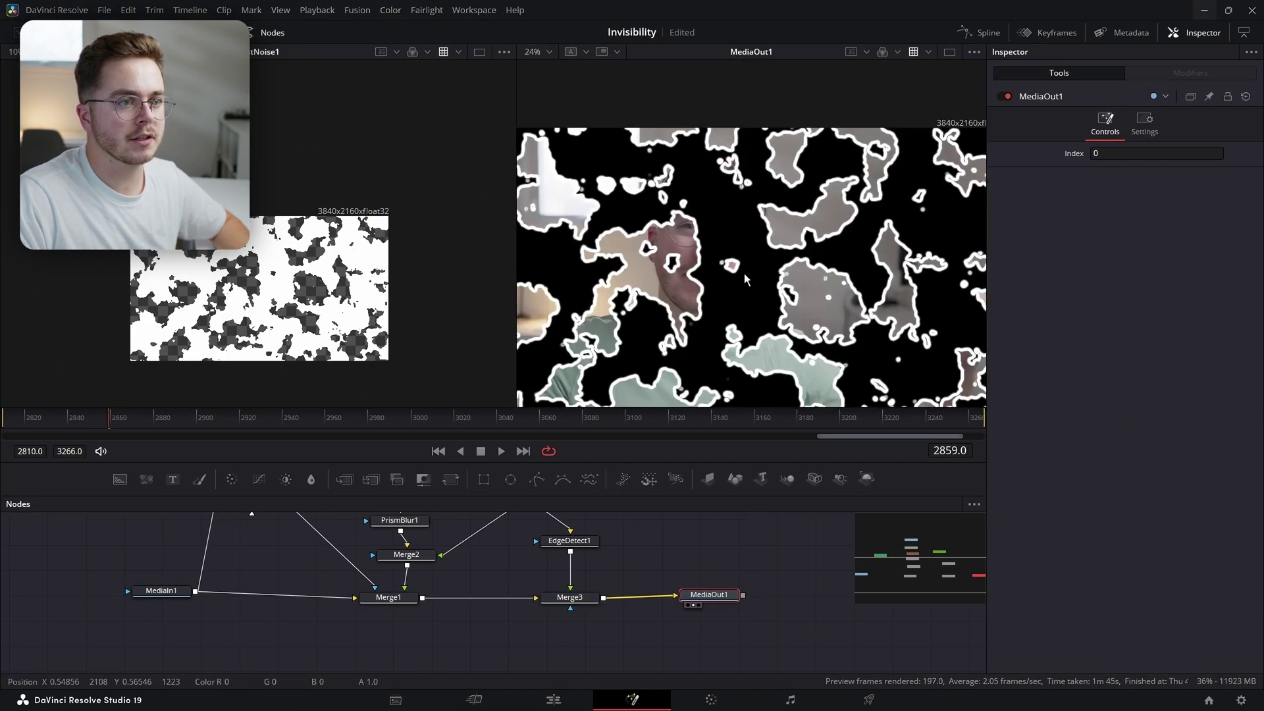
Change Merge3's Apply Mode so only the bright edge lines are composited over the footage
click(580, 601)
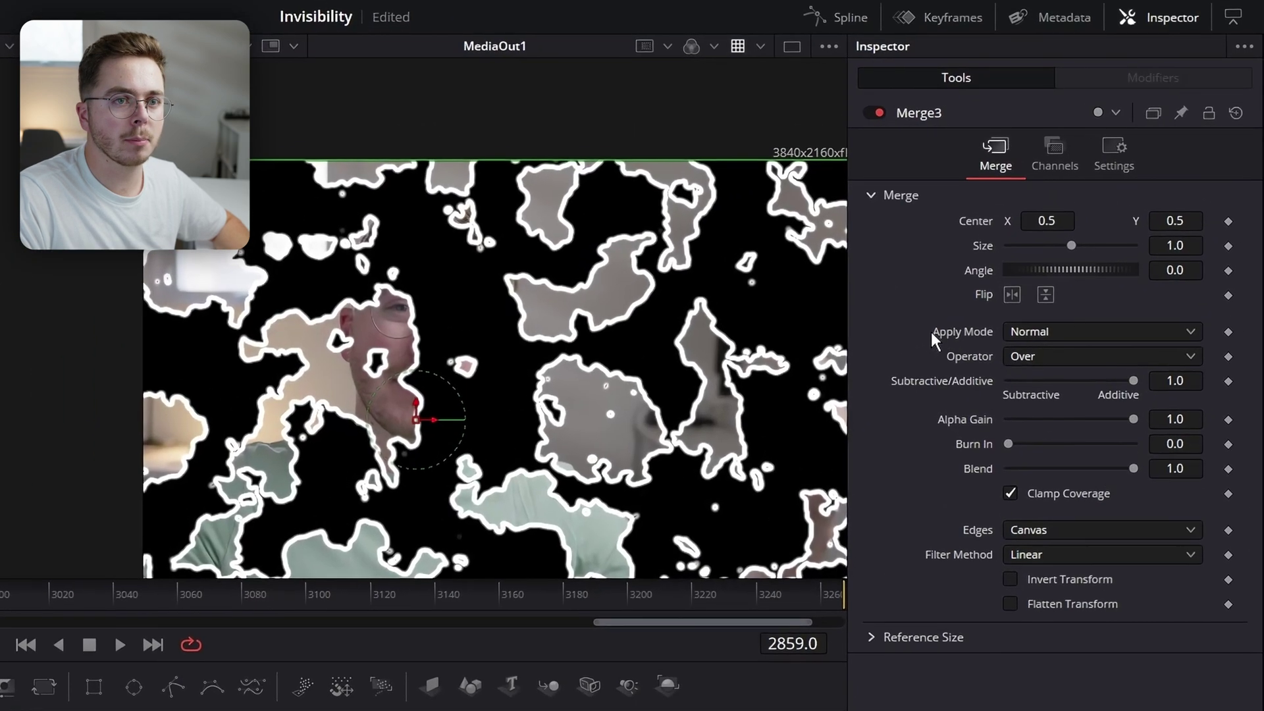
click(1118, 243)
click(1045, 380)
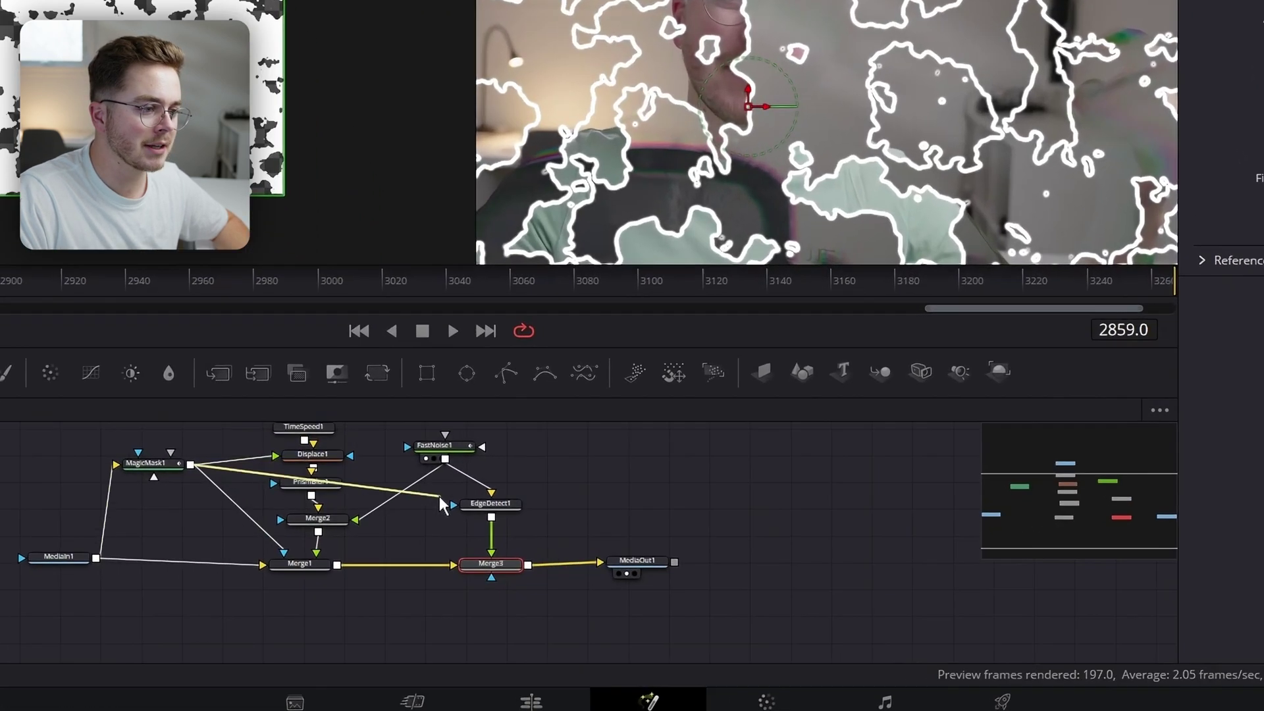
Connect MagicMask1's output to Merge3's effect mask input to confine the edges to the person
drag(325, 541, 529, 619)
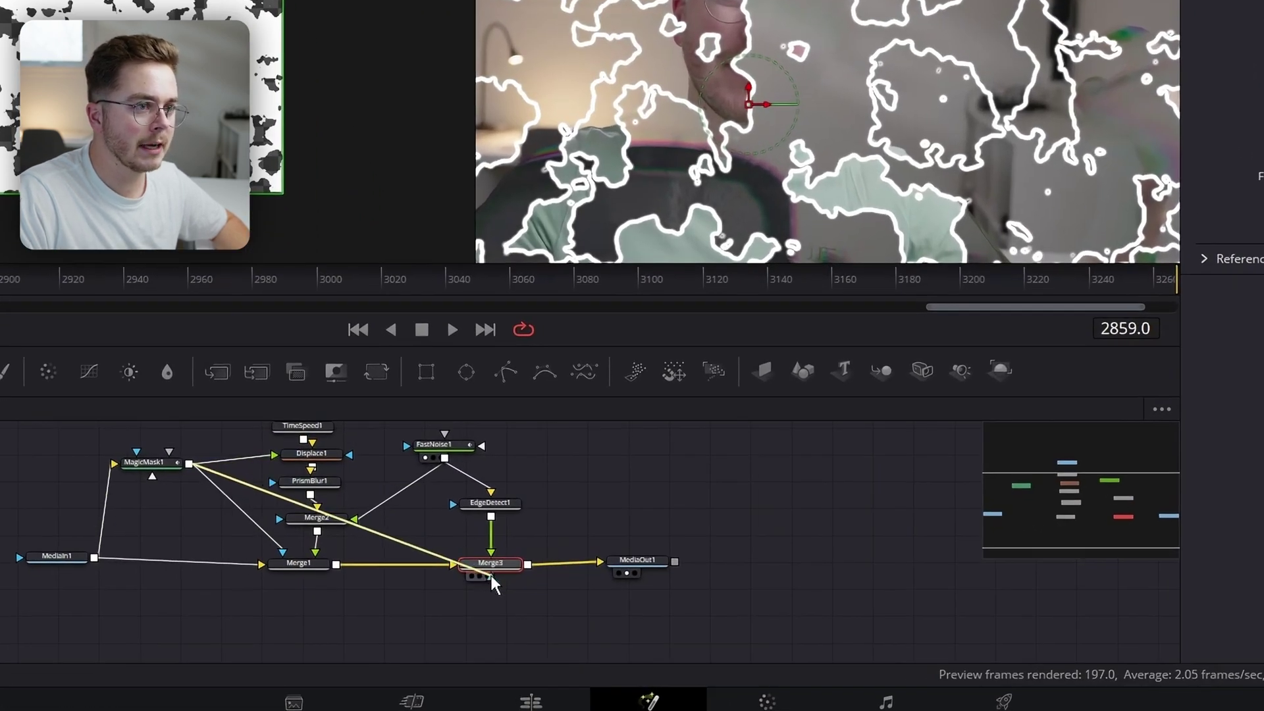
drag(491, 576, 491, 574)
scroll(523, 508, up, 3)
Rearrange EdgeDetect1 beside FastNoise1 and set its Edge Width to 0.069
mouse_move(492, 504)
mouse_down()
mouse_move(522, 437)
mouse_move(477, 502)
mouse_up()
drag(575, 477, 615, 578)
drag(515, 611, 564, 536)
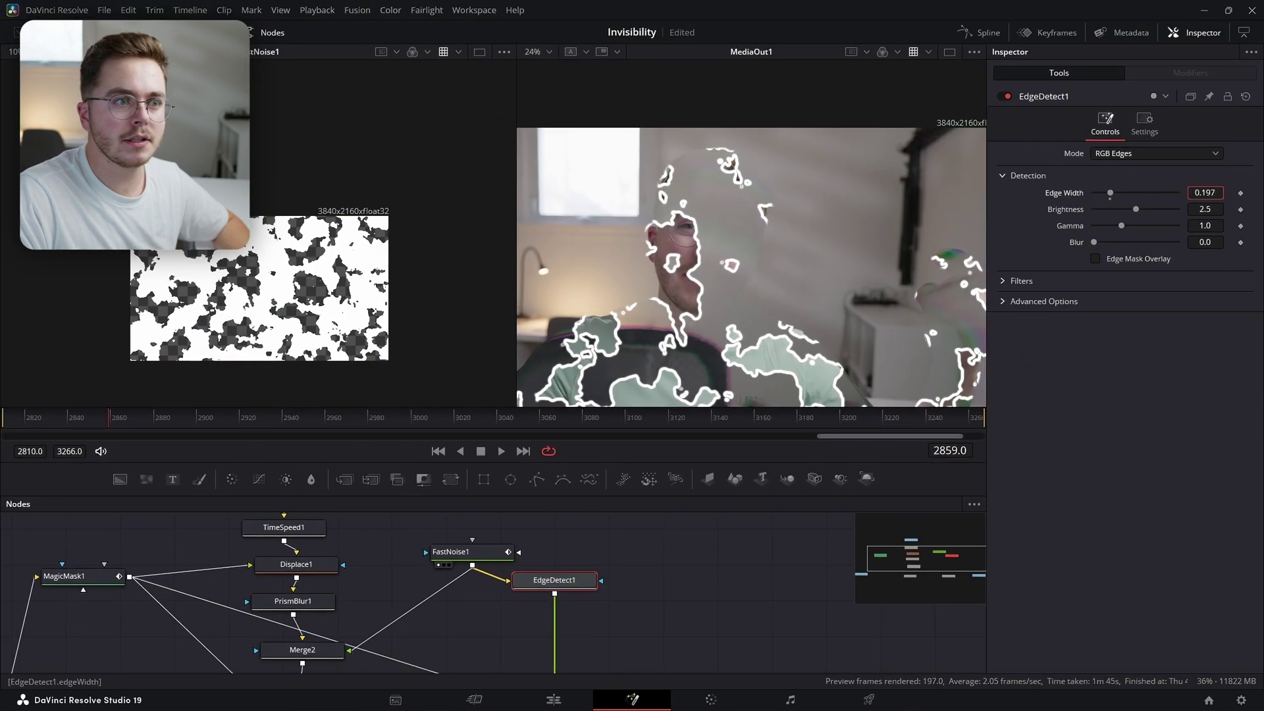
drag(1205, 192, 1173, 192)
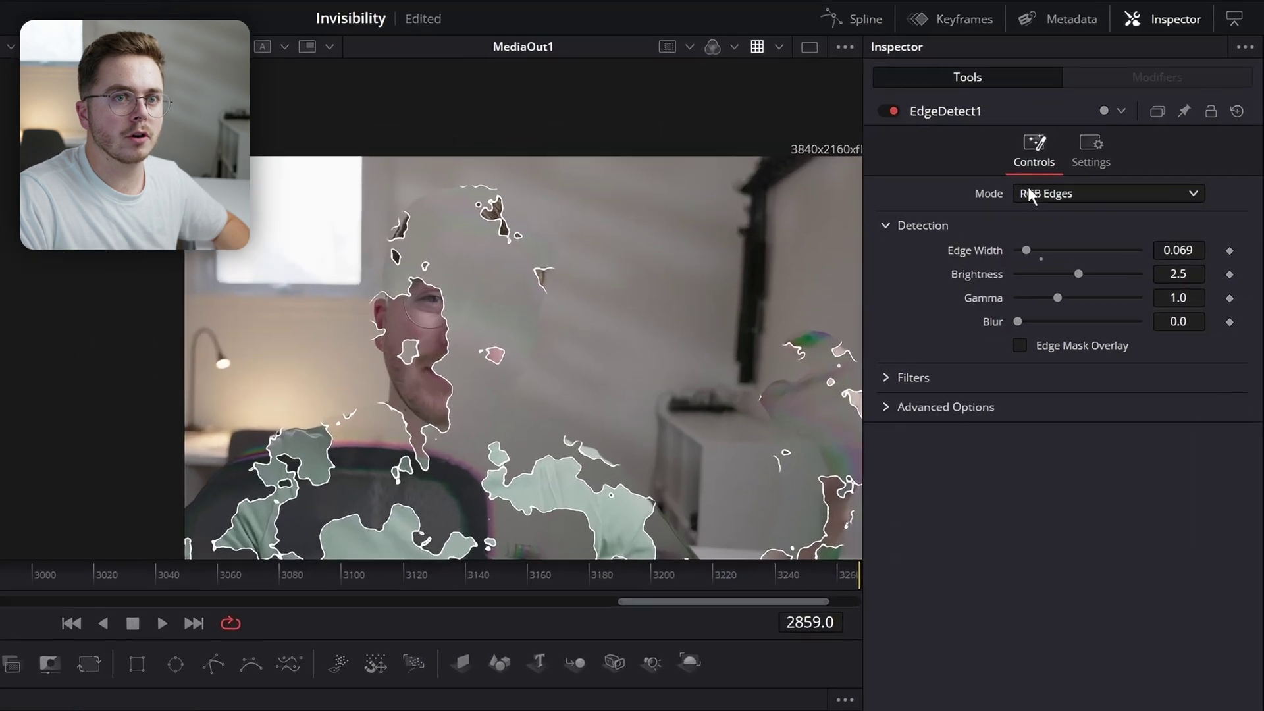
Set EdgeDetect1's Mode to Grayscale Edges and its Edge Color to light cyan #55ffff
click(1101, 154)
click(1034, 246)
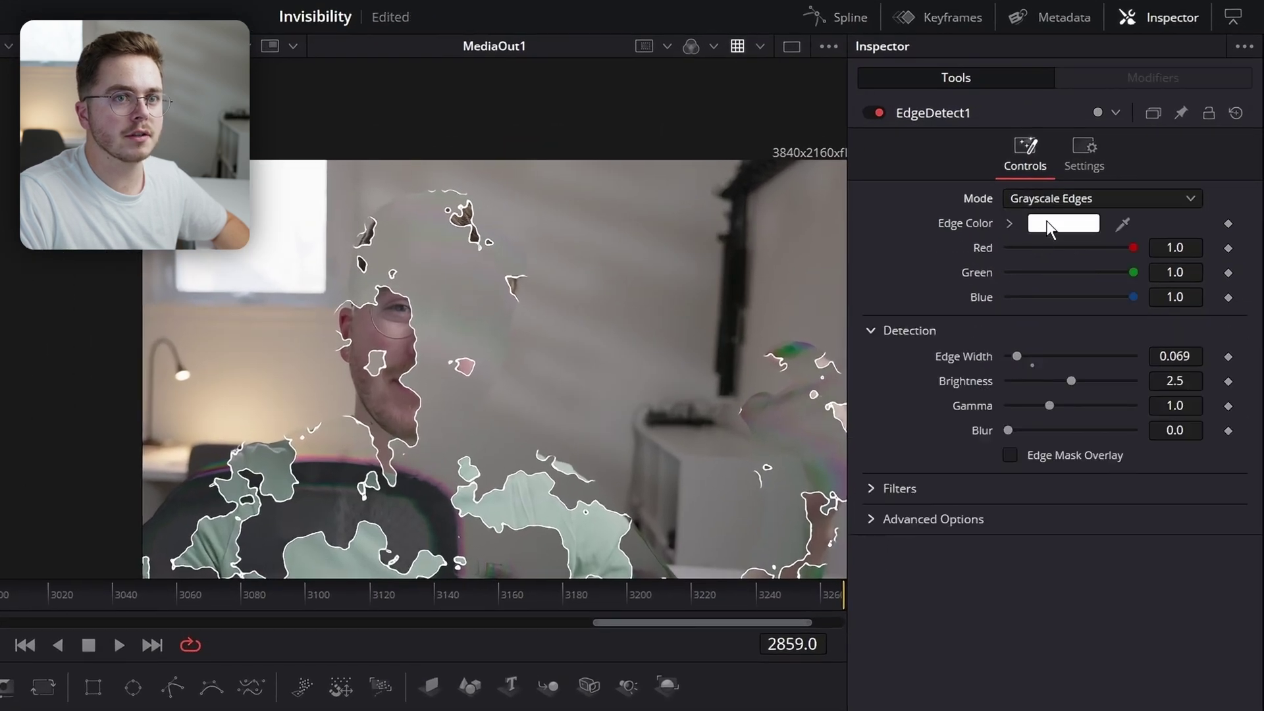
click(1050, 224)
click(248, 470)
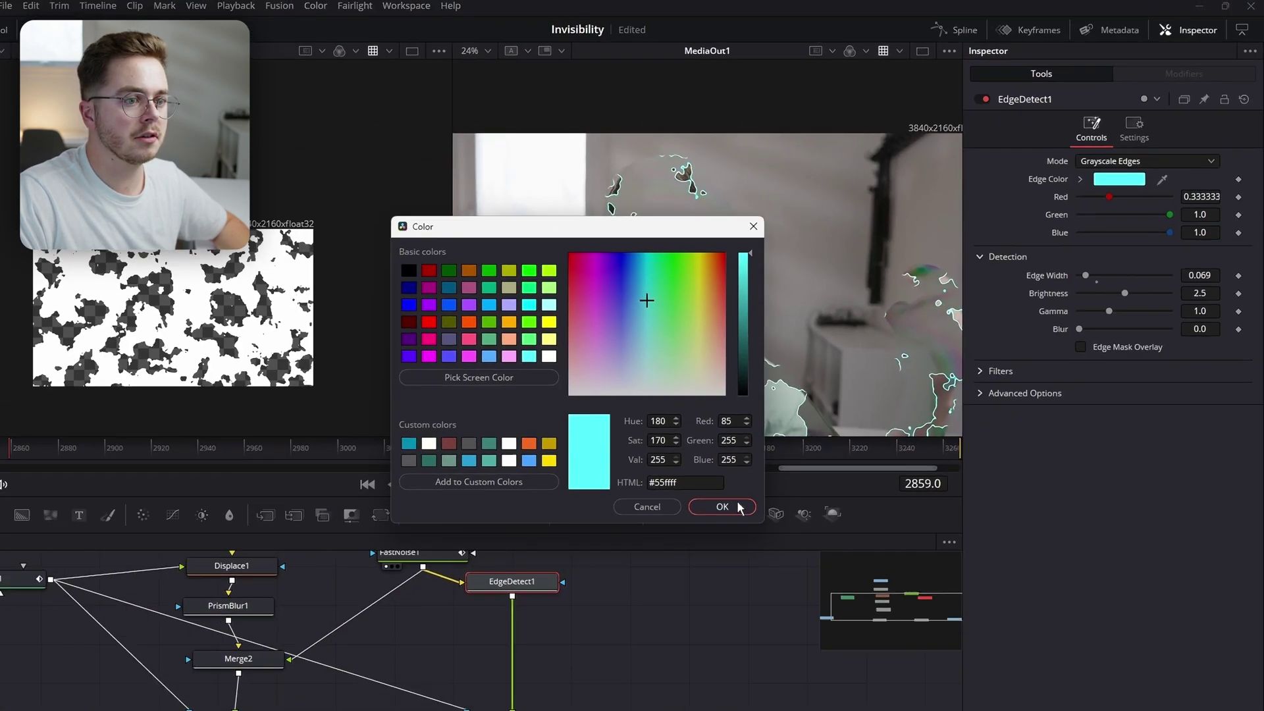
Insert a Glow node after EdgeDetect1 with Spread 0.047 and Gain 1.575
click(507, 674)
key(shift+space)
text(glow)
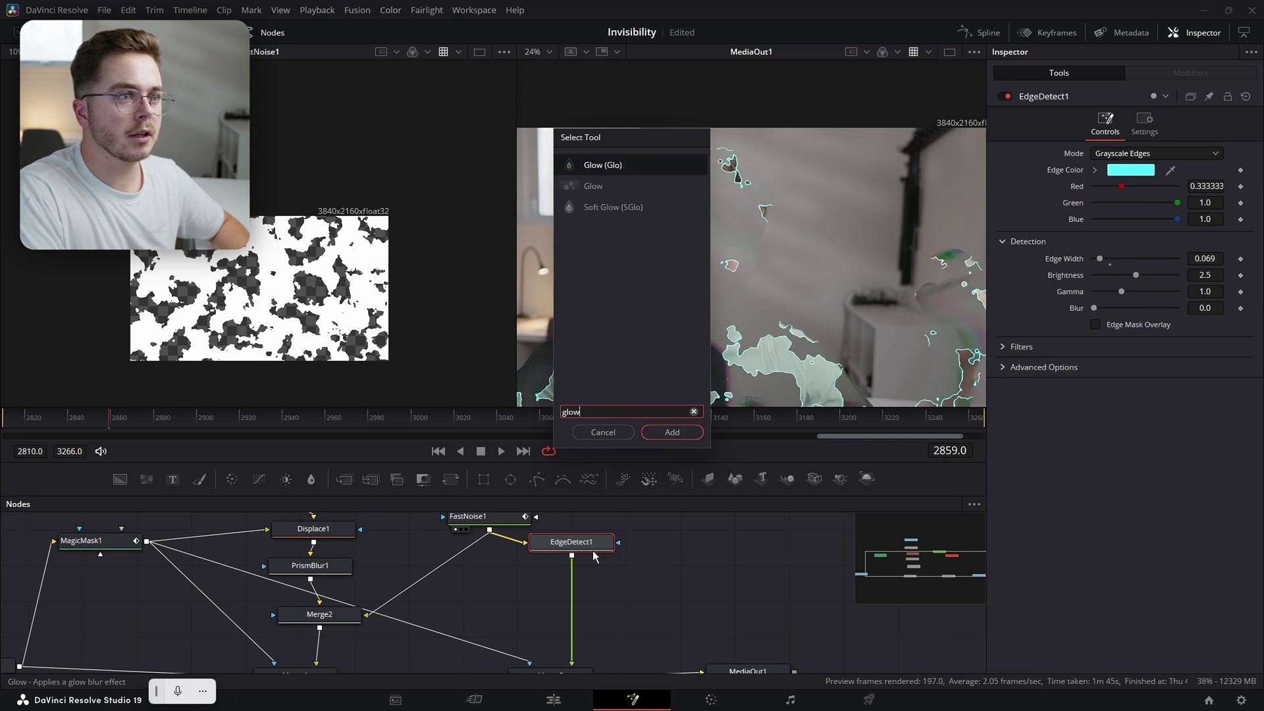
key(Down)
key(Return)
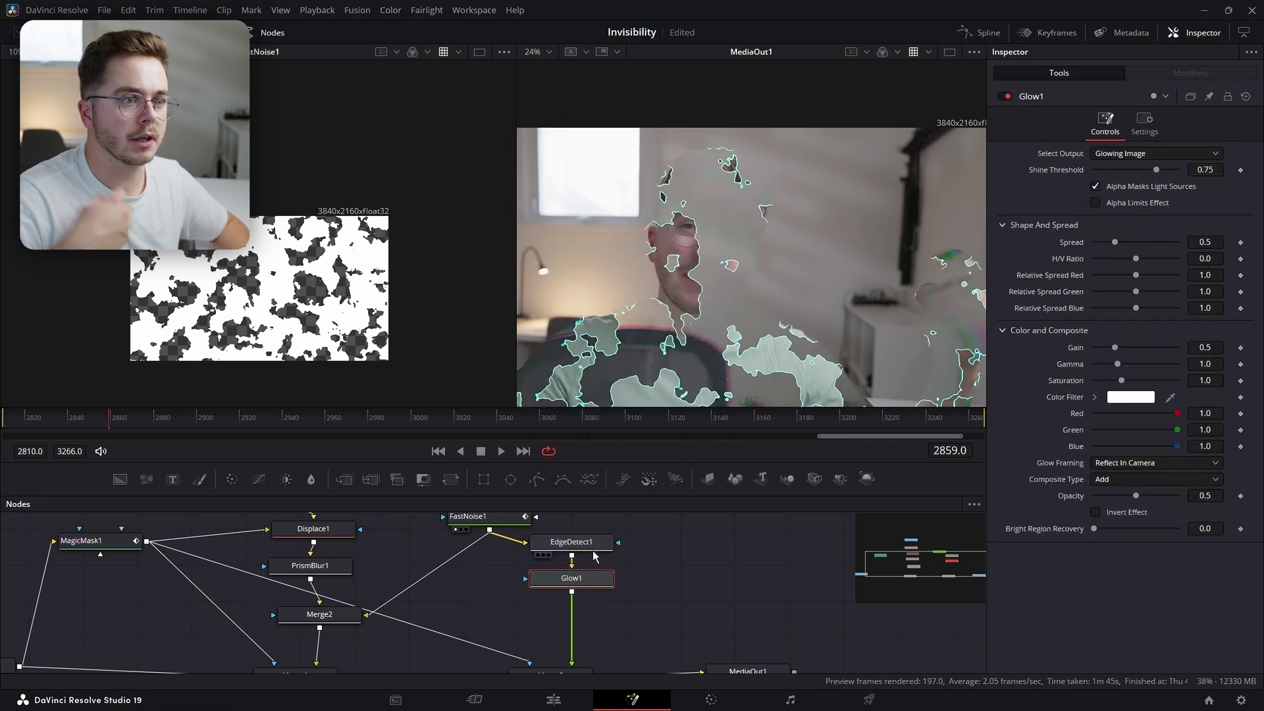
drag(1115, 242, 1100, 235)
drag(1115, 347, 1160, 349)
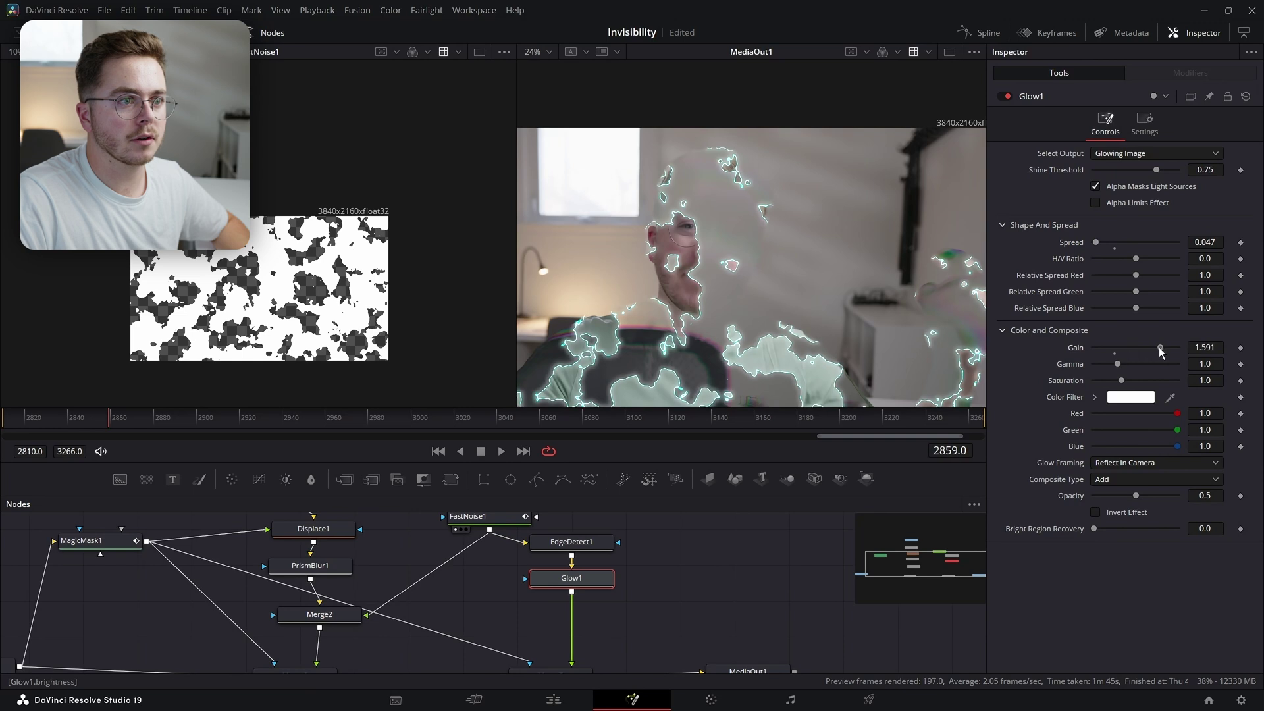
Insert a second Glow node after Glow1 with Spread 0.126 and Gain 1.165
key(shift+space)
text(glow)
key(Down)
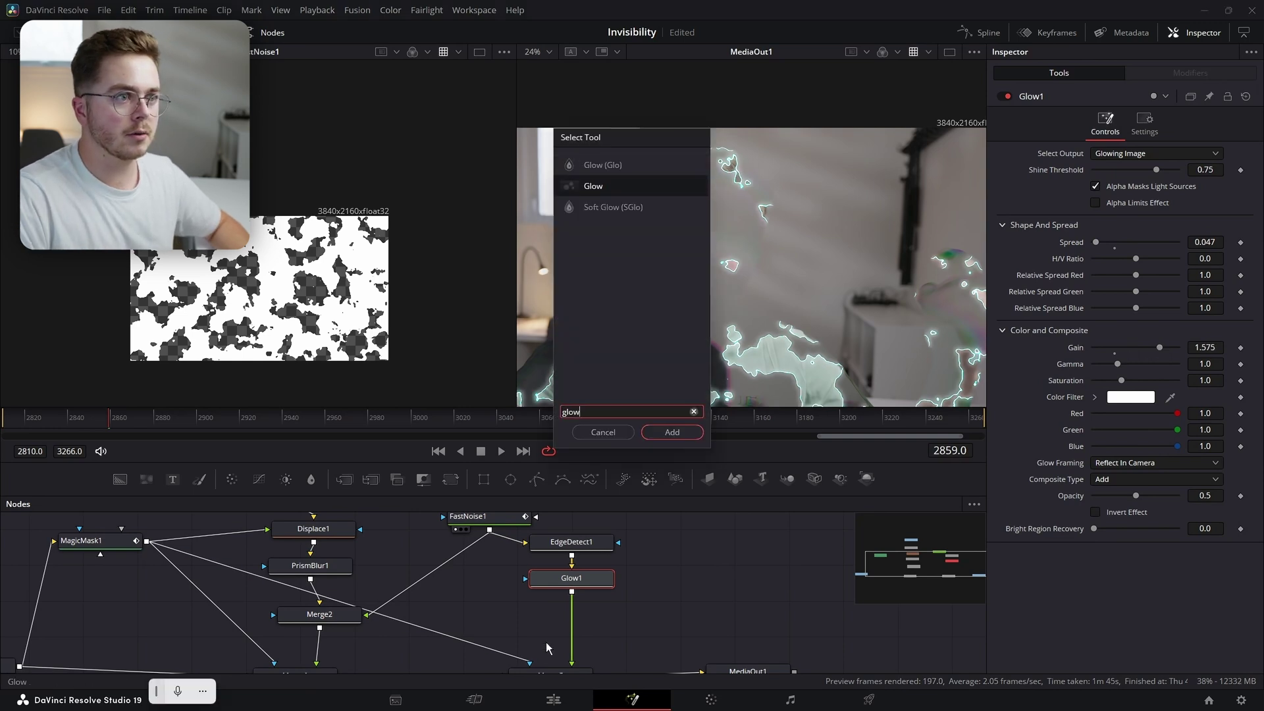
key(Return)
drag(1114, 242, 1105, 245)
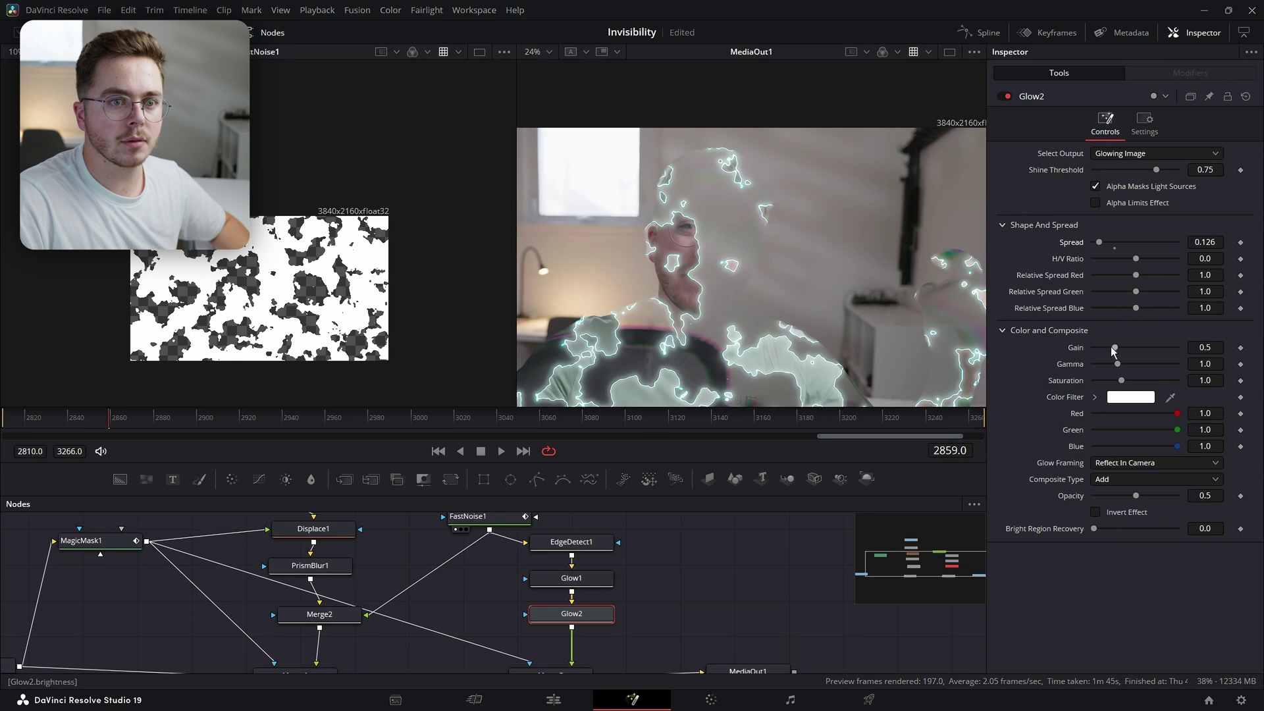
drag(1113, 347, 1143, 353)
Insert a third Glow node after Glow2 and raise its Spread slightly
key(shift+space)
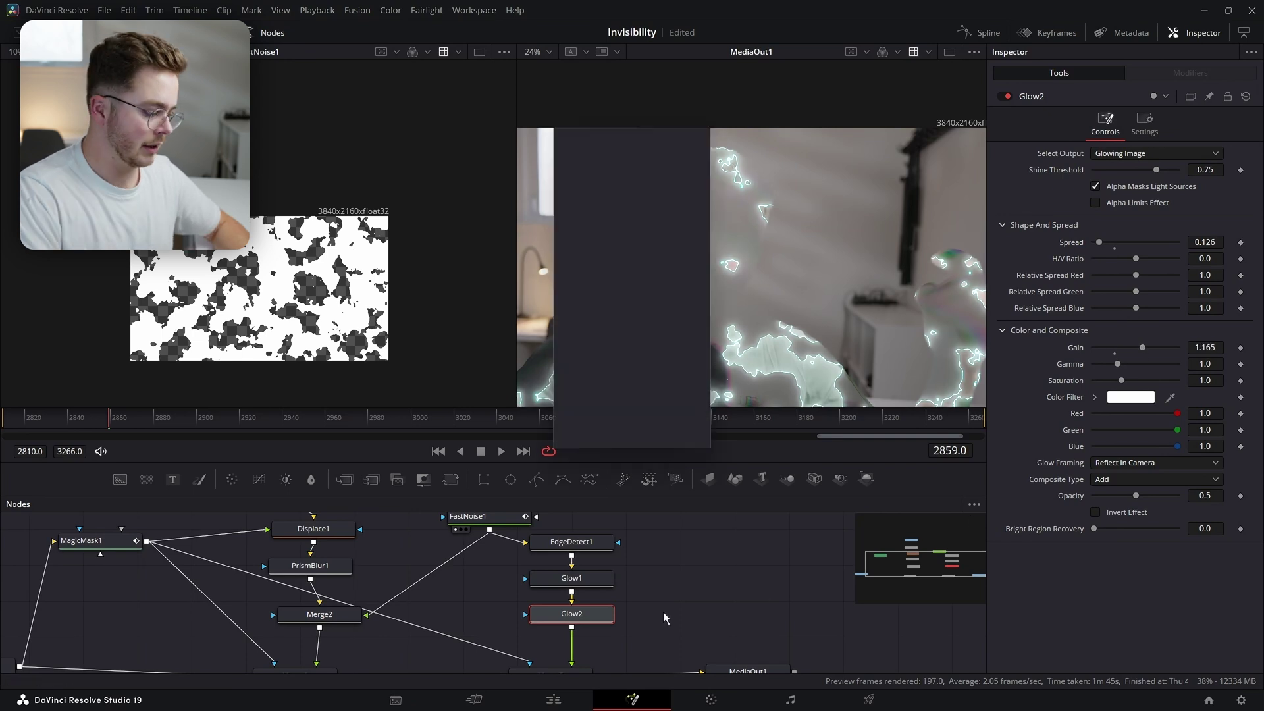
text(glow)
key(Down)
key(Return)
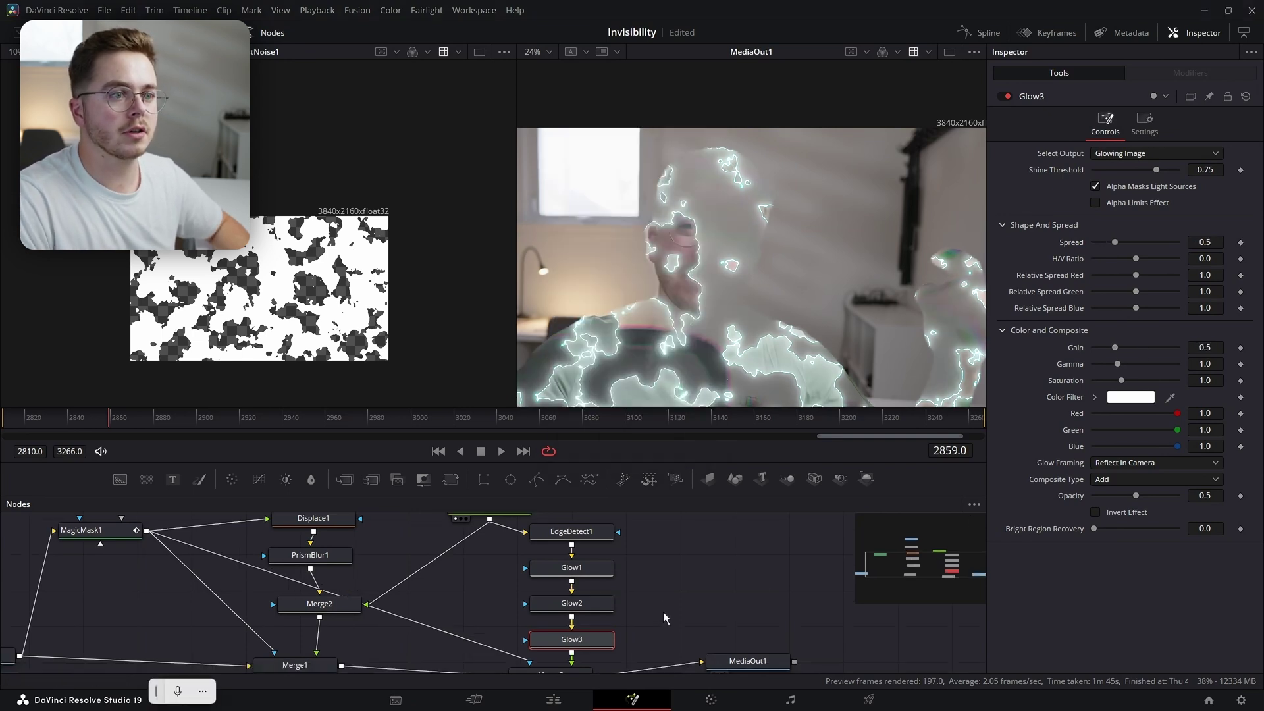
drag(1114, 242, 1125, 244)
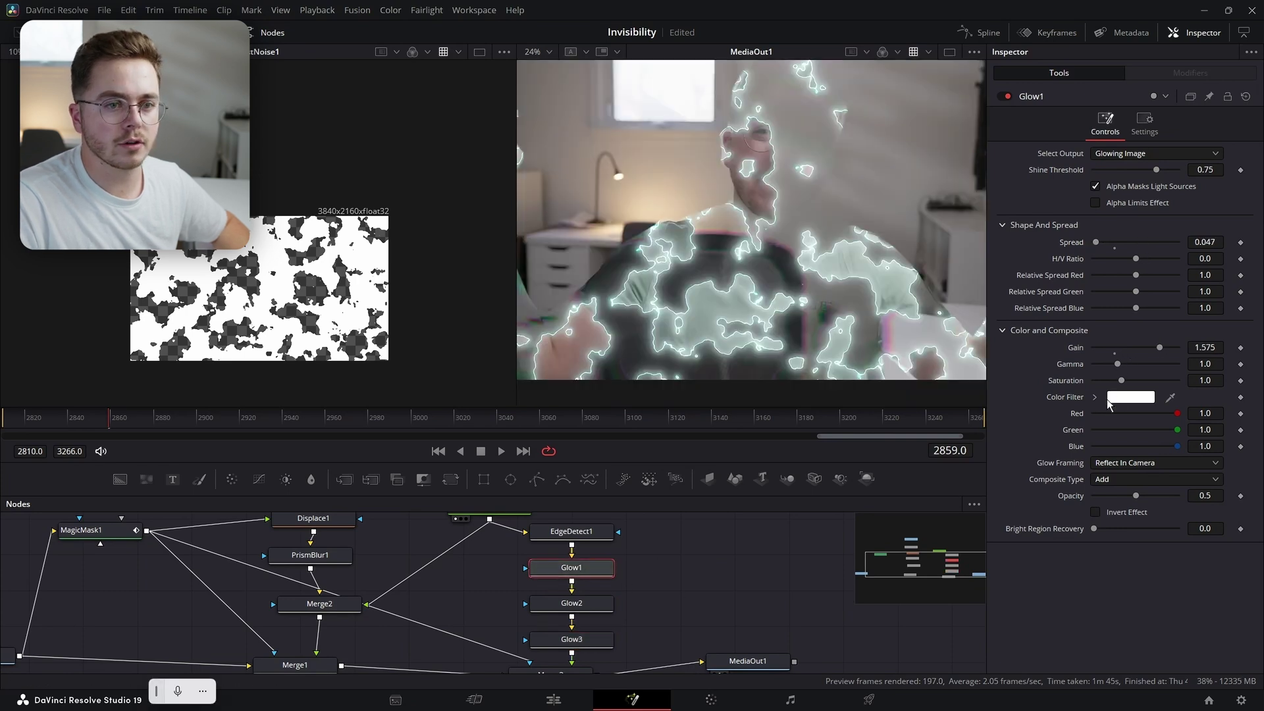
Set Glow1's Color Filter to the same light cyan as the detected edges
click(1125, 397)
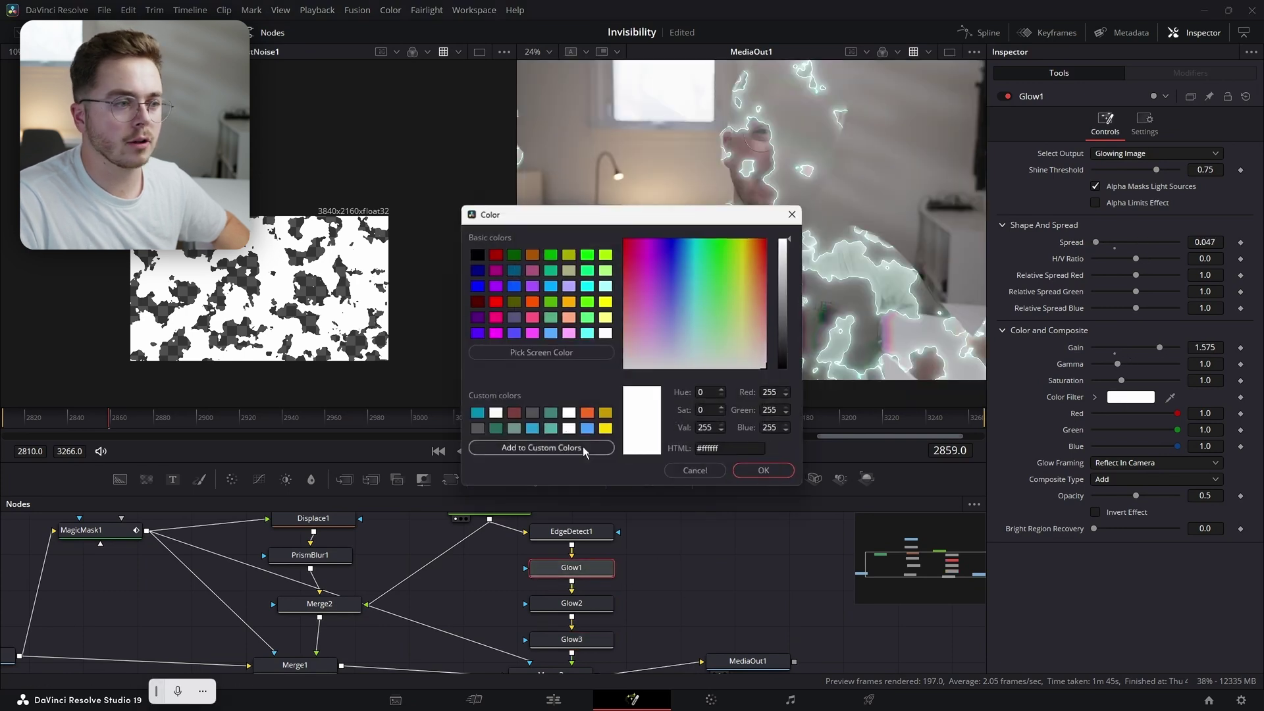
click(586, 332)
click(750, 472)
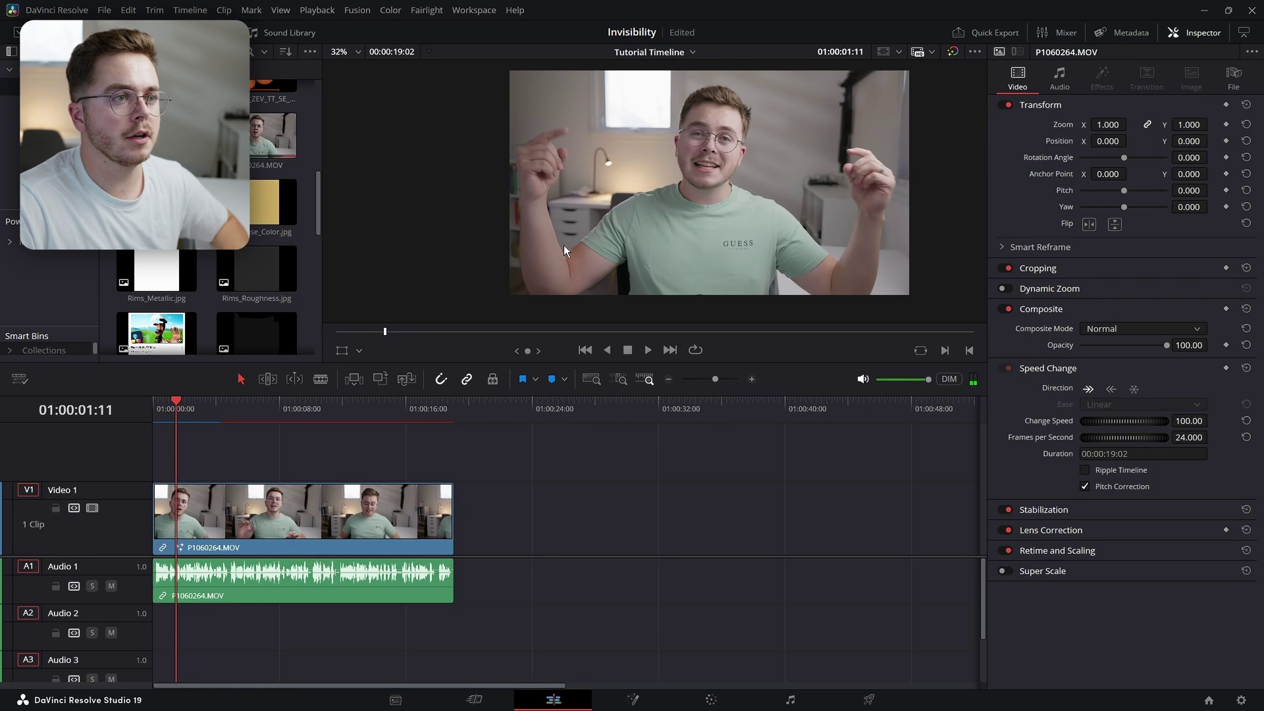
Play back the clip in the Tutorial Timeline, and display MediaIn1 in the Fusion viewer
key(space)
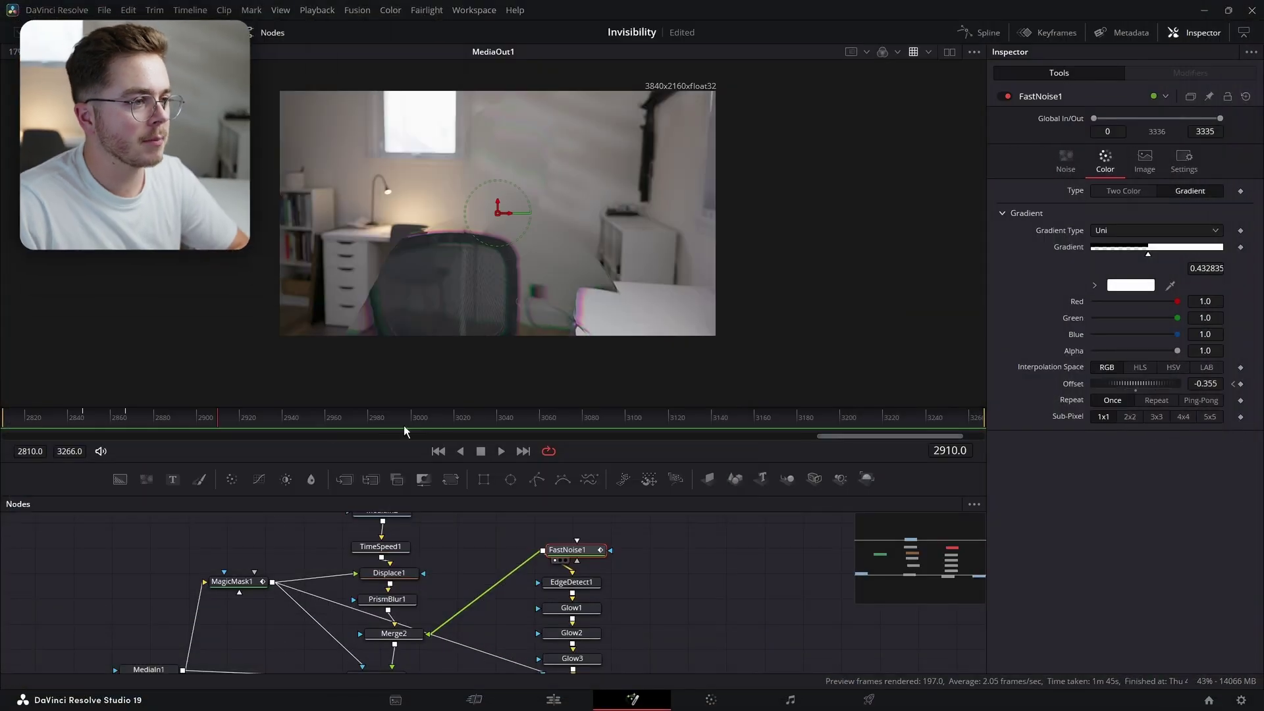
drag(235, 578, 490, 556)
click(419, 651)
key(2)
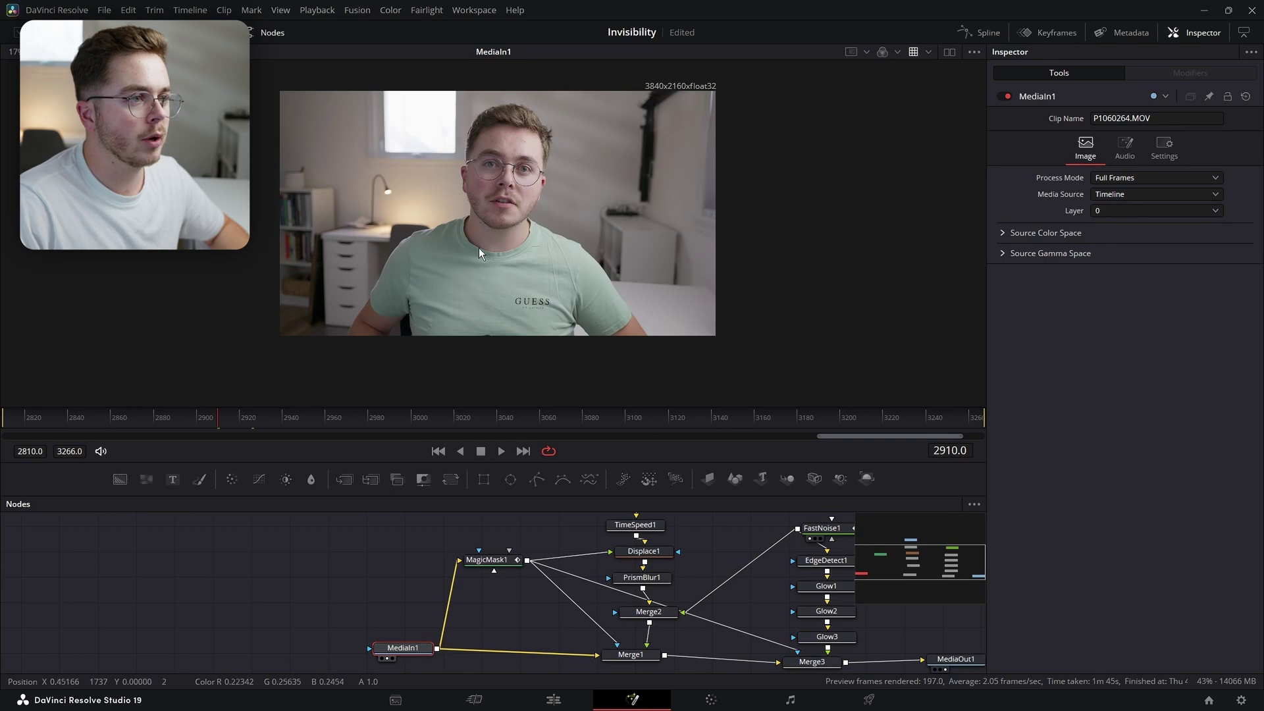
drag(429, 609, 162, 675)
drag(353, 613, 470, 559)
drag(372, 588, 432, 563)
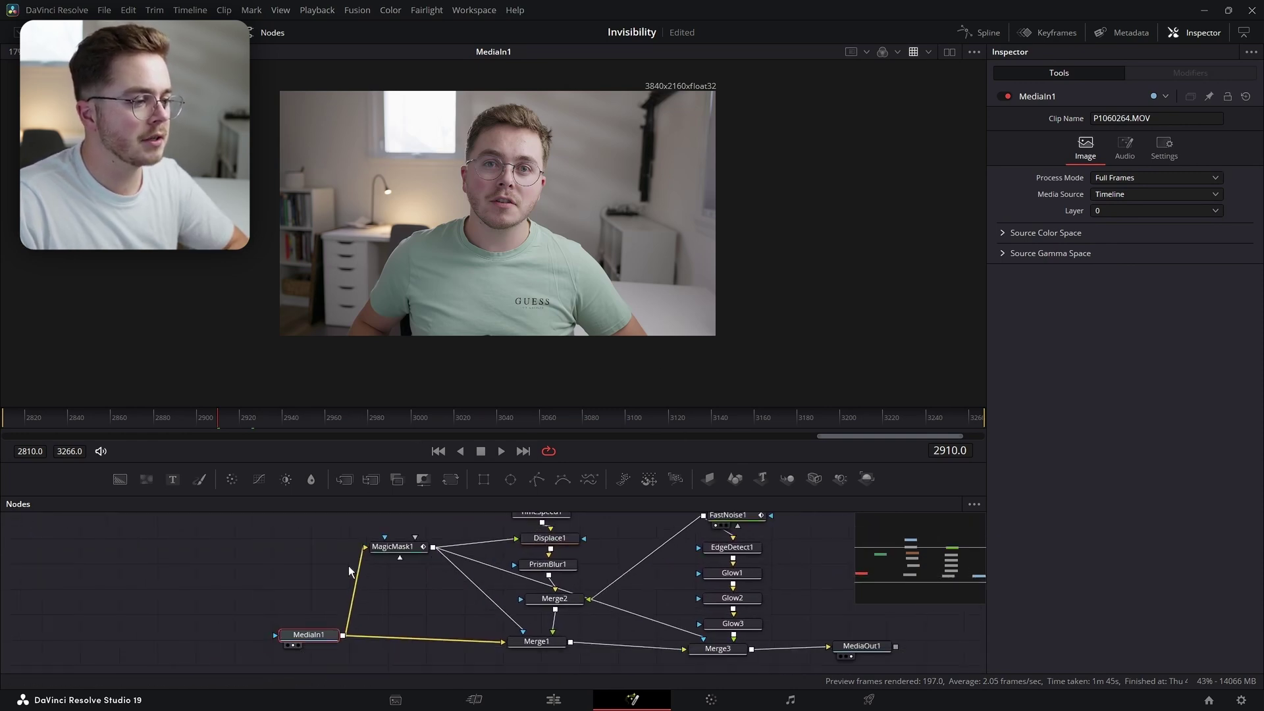
Disconnect MagicMask1 from all other nodes and move it aside in the node graph
click(525, 578)
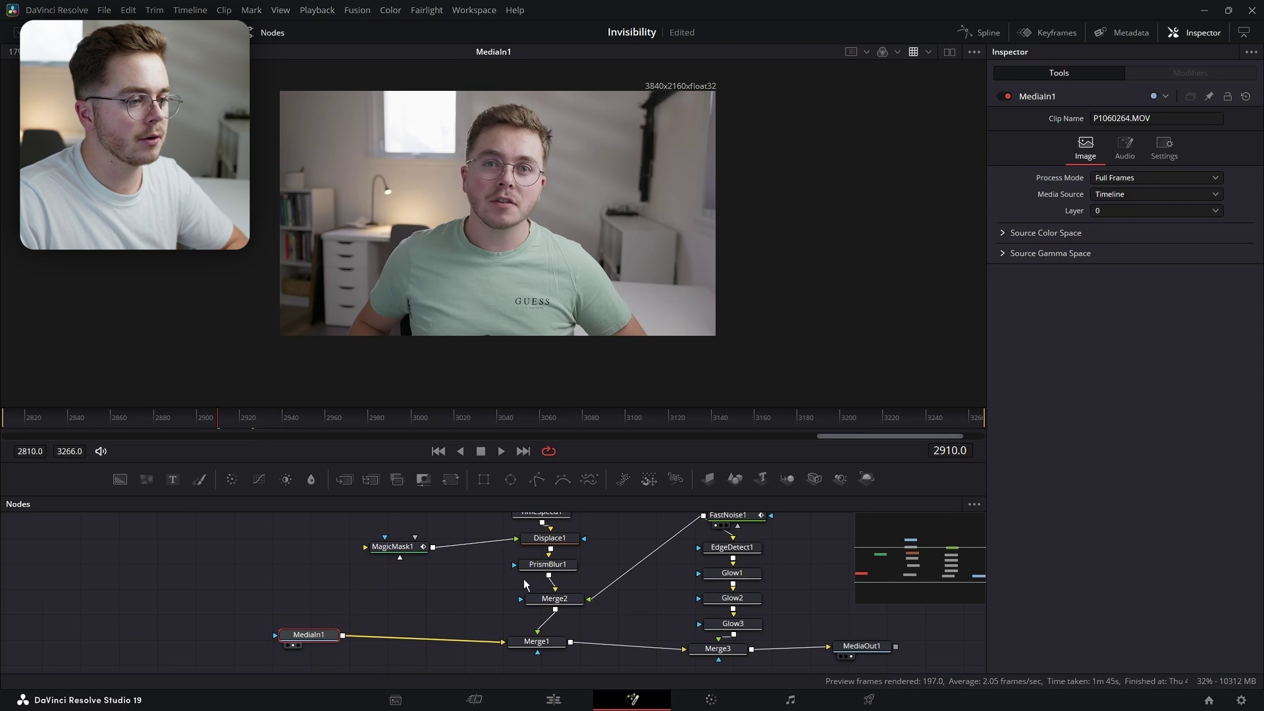
click(454, 546)
drag(399, 547, 122, 539)
click(342, 559)
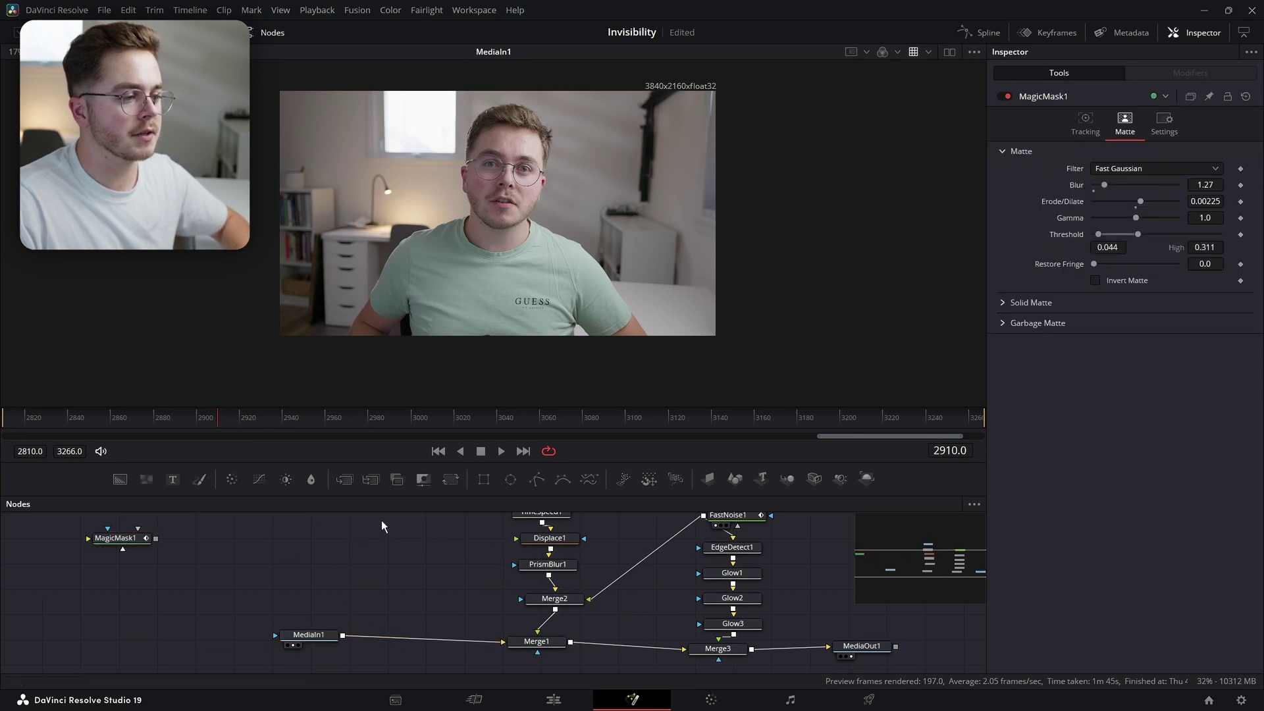
Add a Delta Keyer fed by MediaIn1, display it, and sample the green T-shirt as its Background Color
key(shift+space)
text(delta)
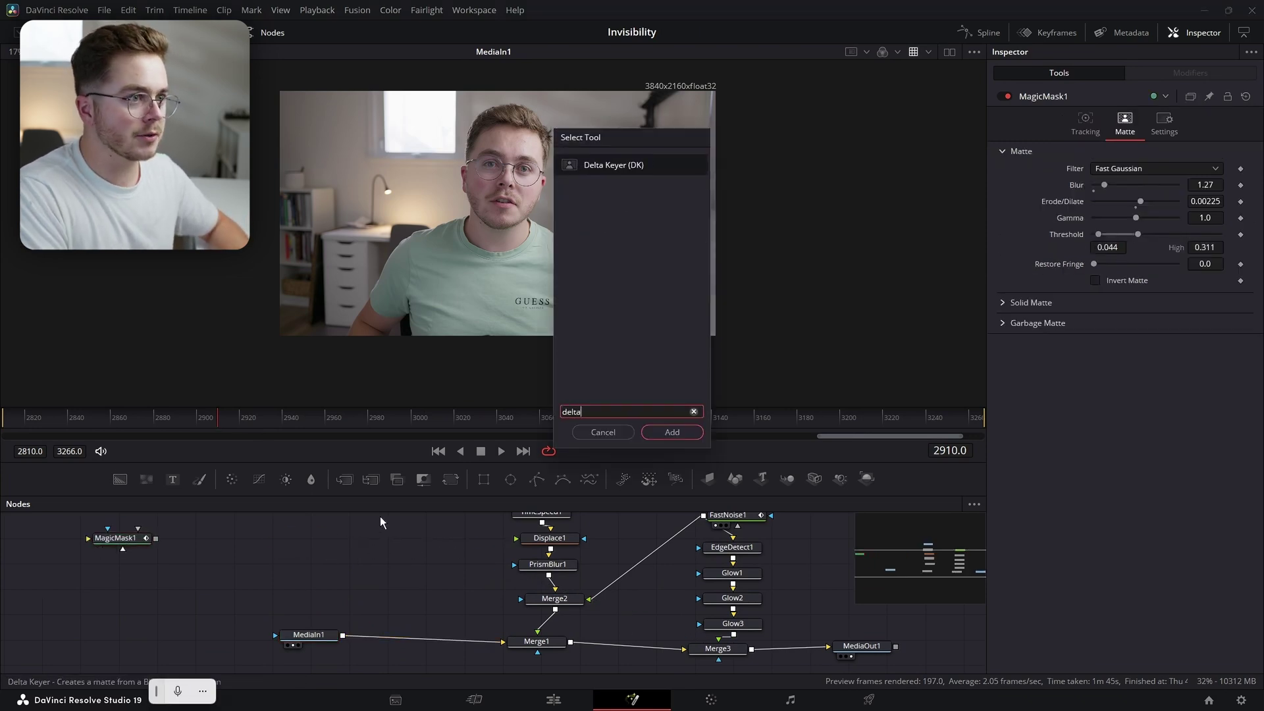
key(Return)
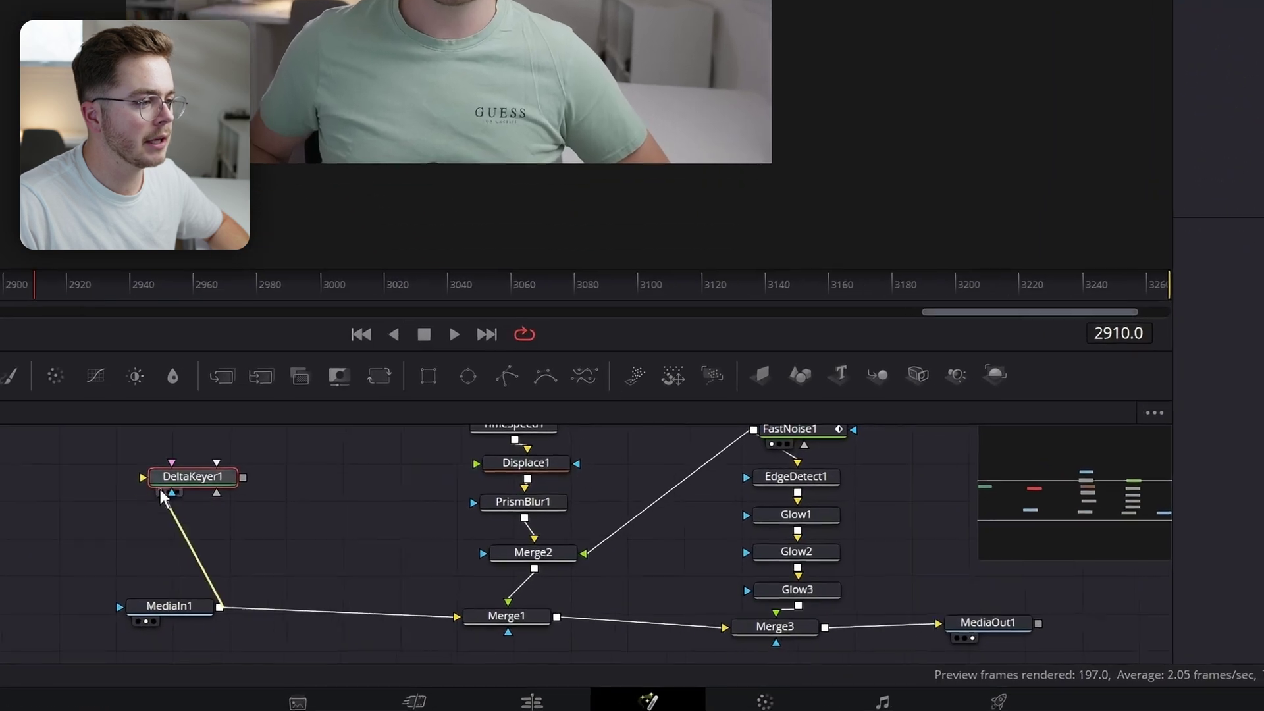
drag(336, 634, 419, 568)
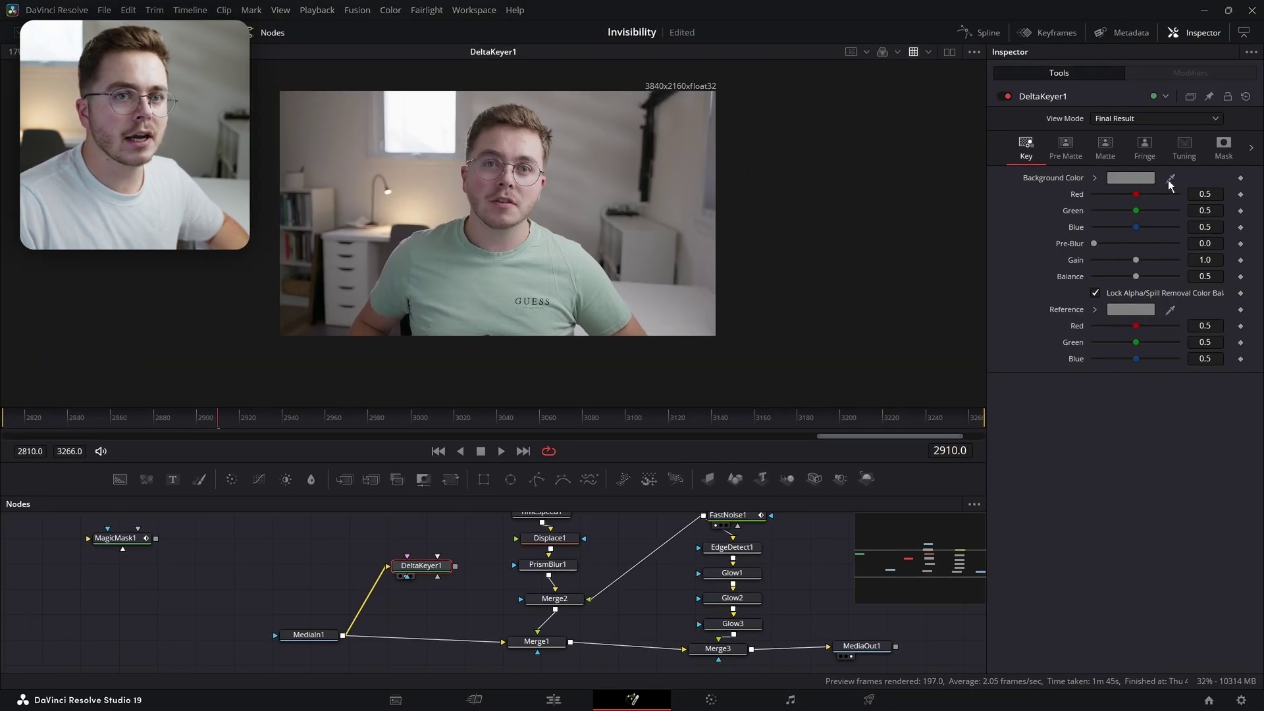
drag(1040, 246, 485, 284)
click(342, 553)
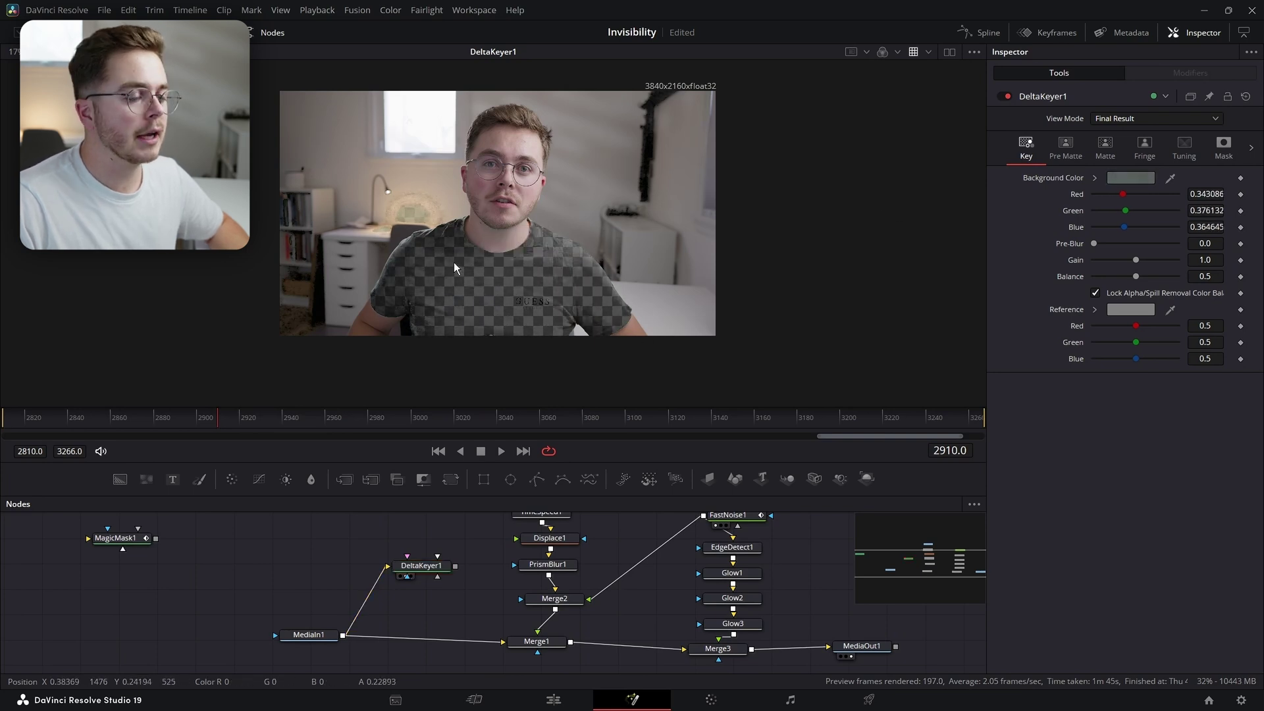
Display DeltaKeyer1's alpha channel and examine the matte across the T-shirt
key(a)
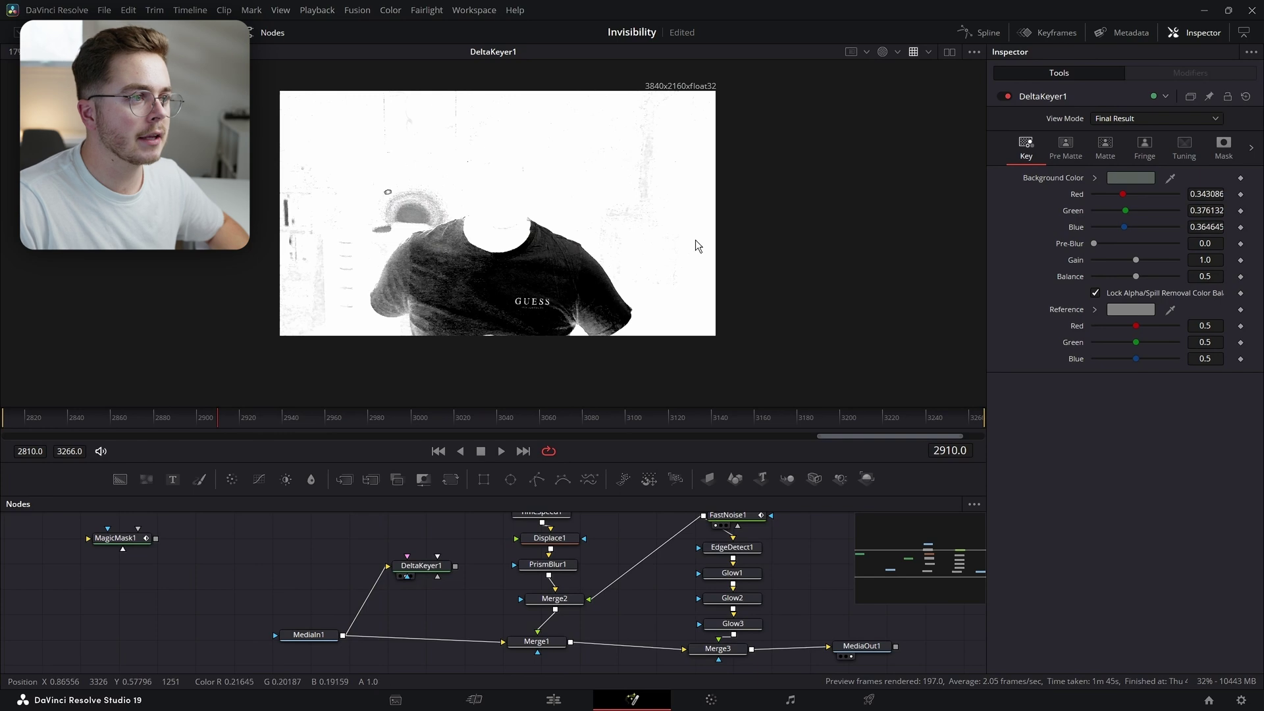
scroll(453, 299, up, 2)
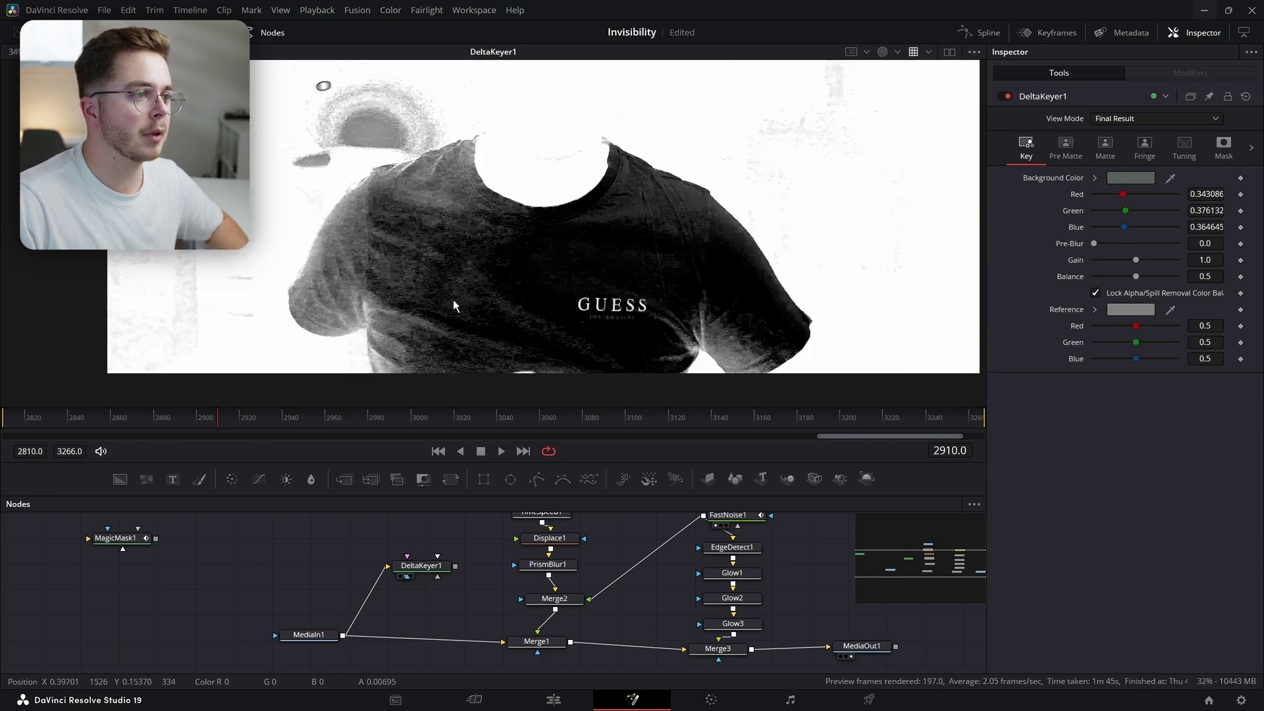
drag(572, 262, 691, 311)
drag(564, 313, 658, 321)
drag(732, 202, 654, 188)
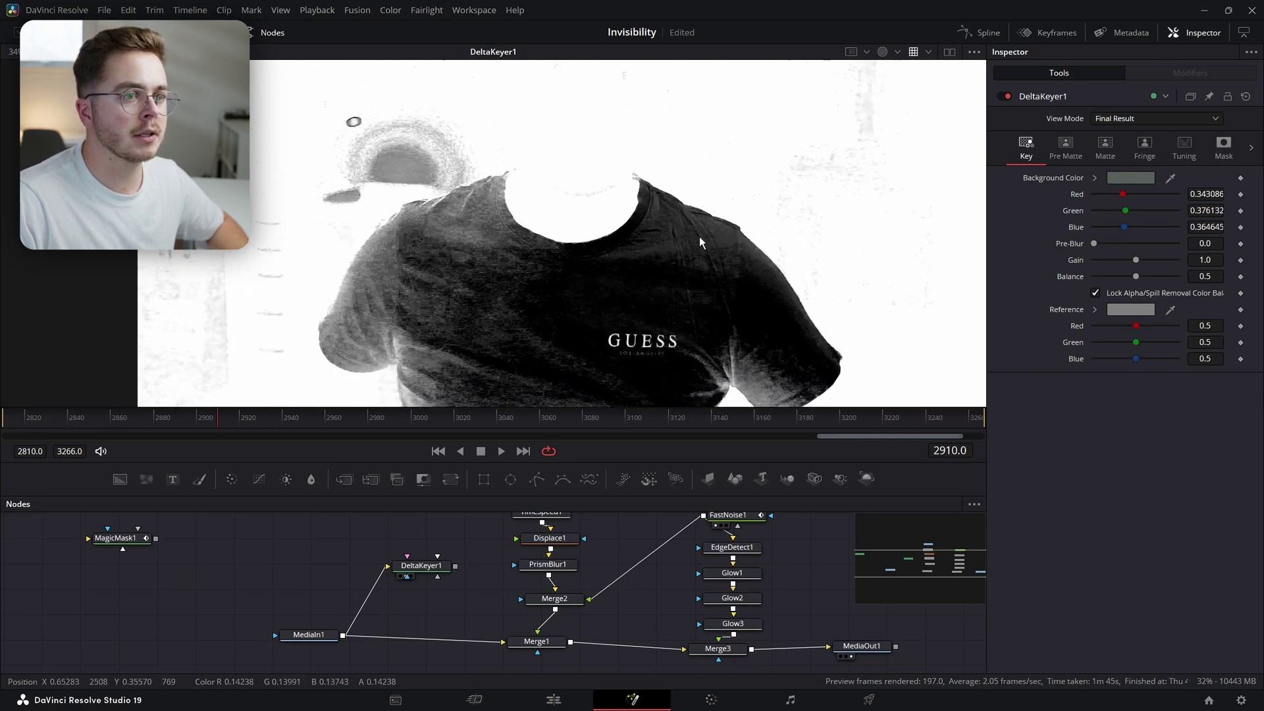
Set DeltaKeyer1's Gain to 1.654 and Balance to 0.323 to clean up the T-shirt key
drag(1136, 260, 1138, 260)
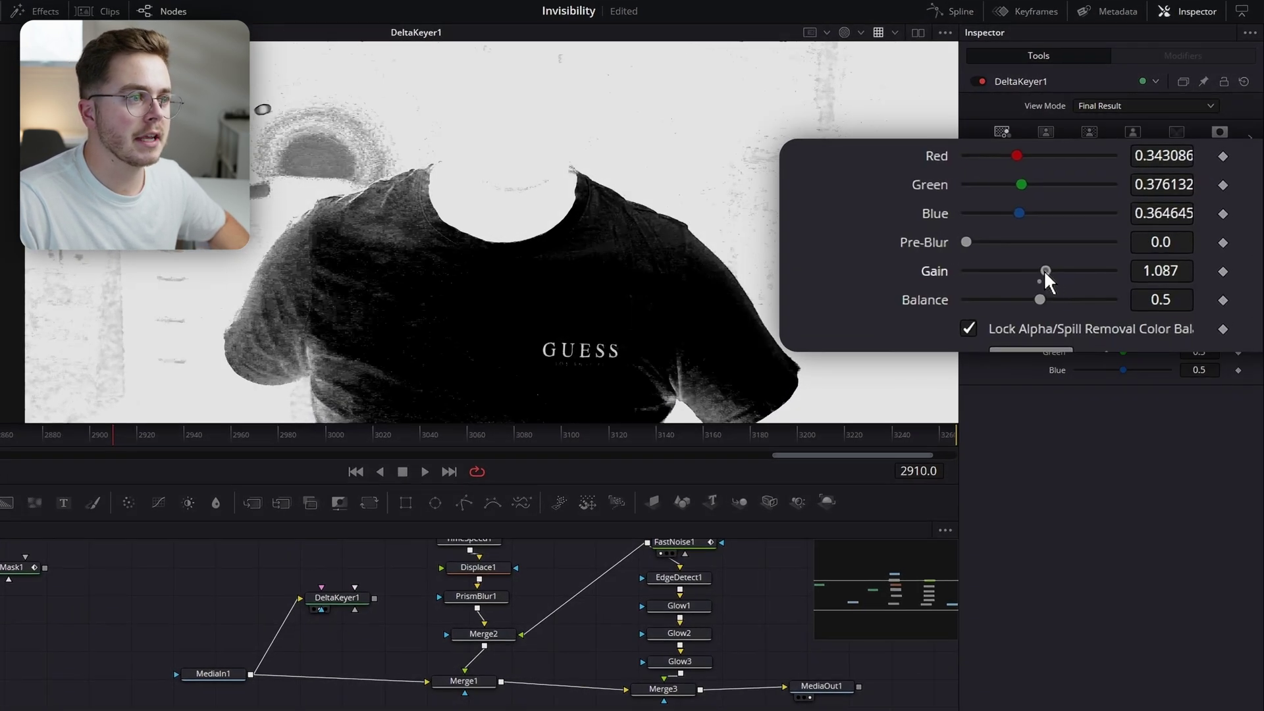
drag(1045, 270, 1090, 271)
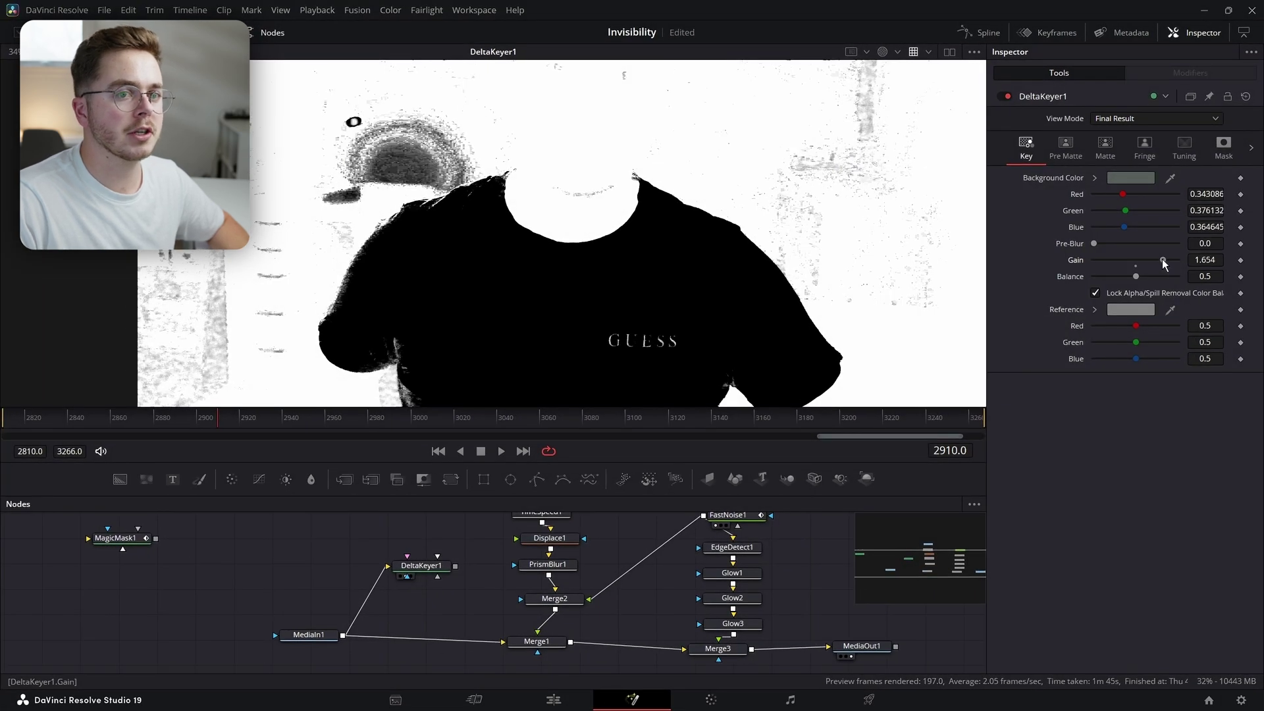
drag(1137, 276, 1144, 276)
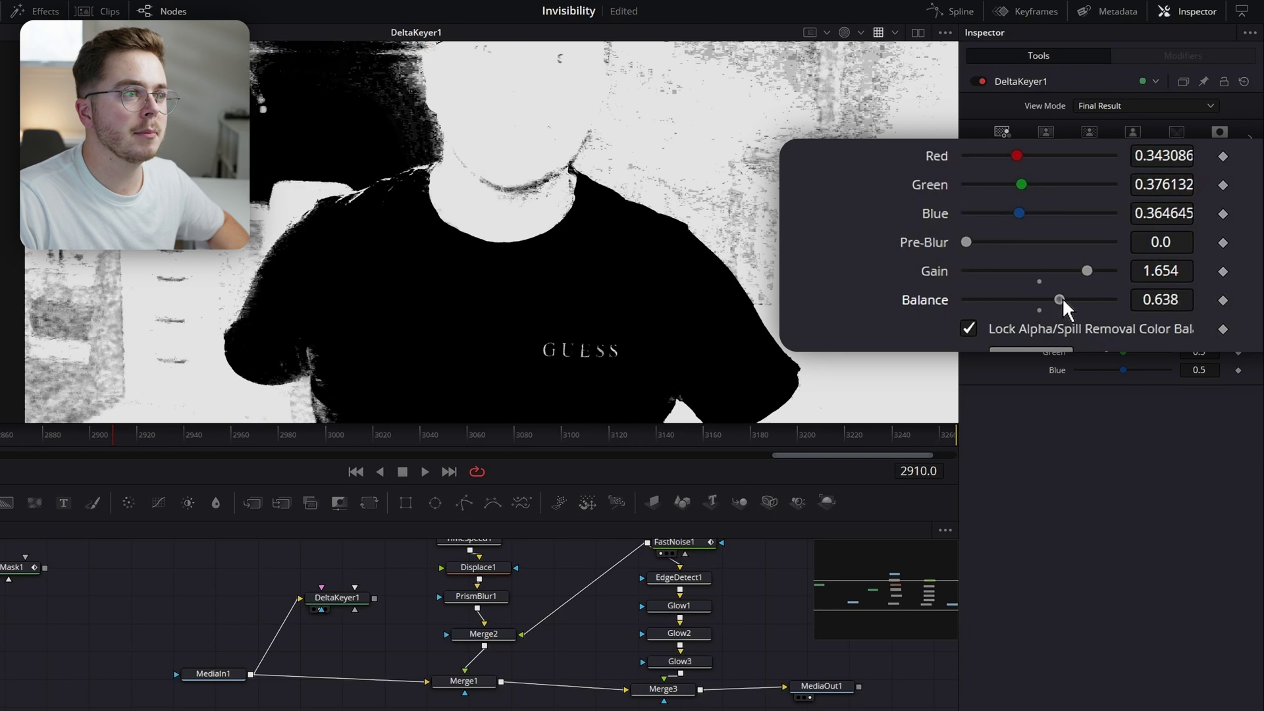
mouse_move(1061, 299)
mouse_down()
mouse_move(1024, 302)
mouse_move(1055, 310)
mouse_up()
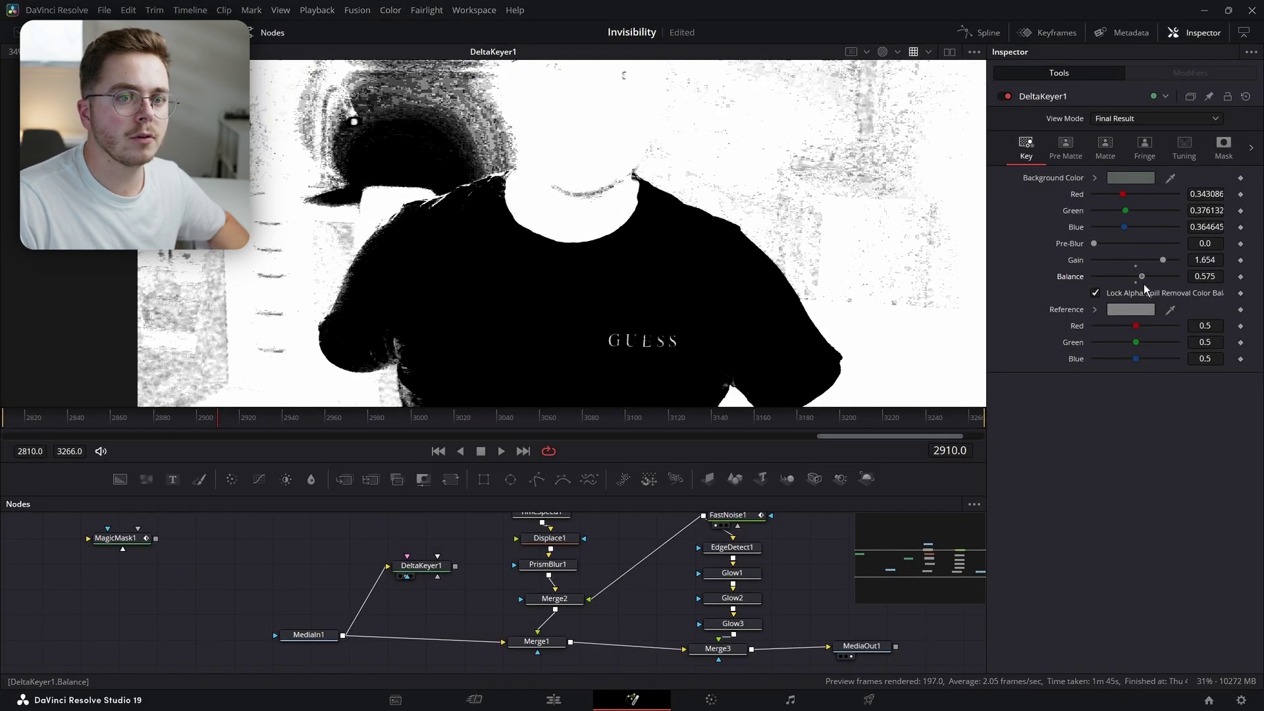
drag(1143, 283, 1123, 280)
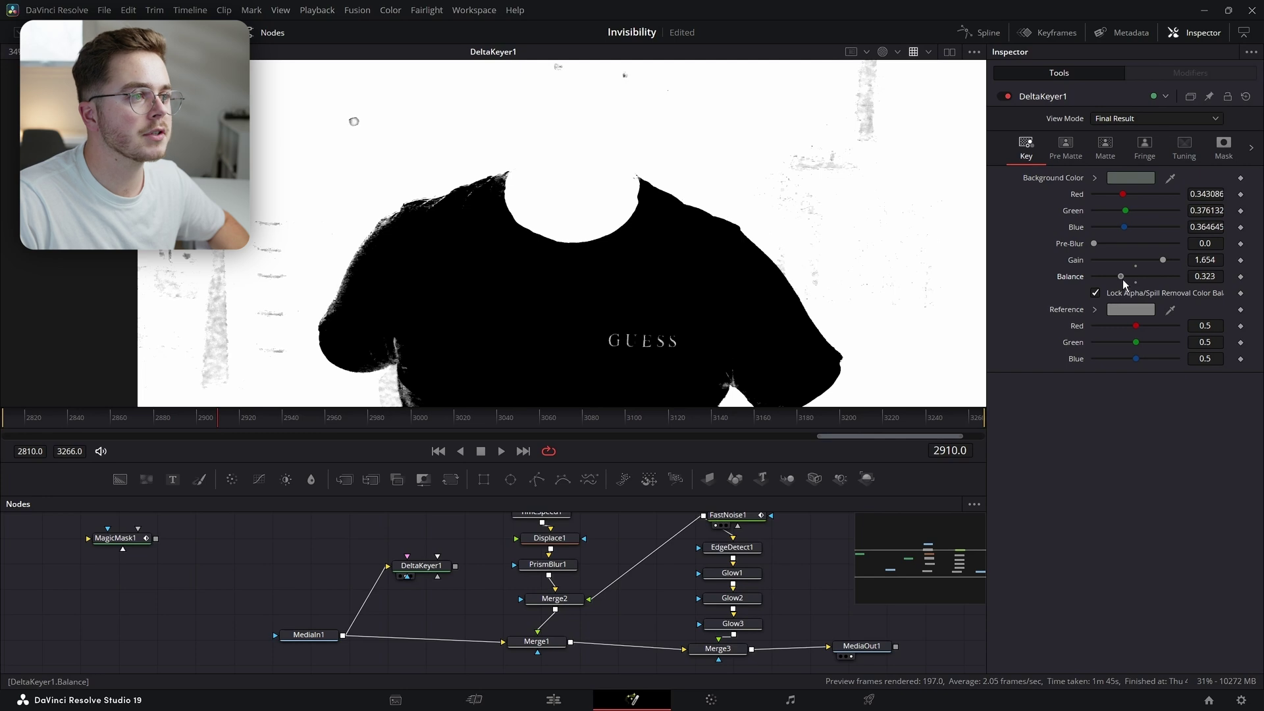
drag(434, 365, 488, 283)
drag(796, 200, 745, 246)
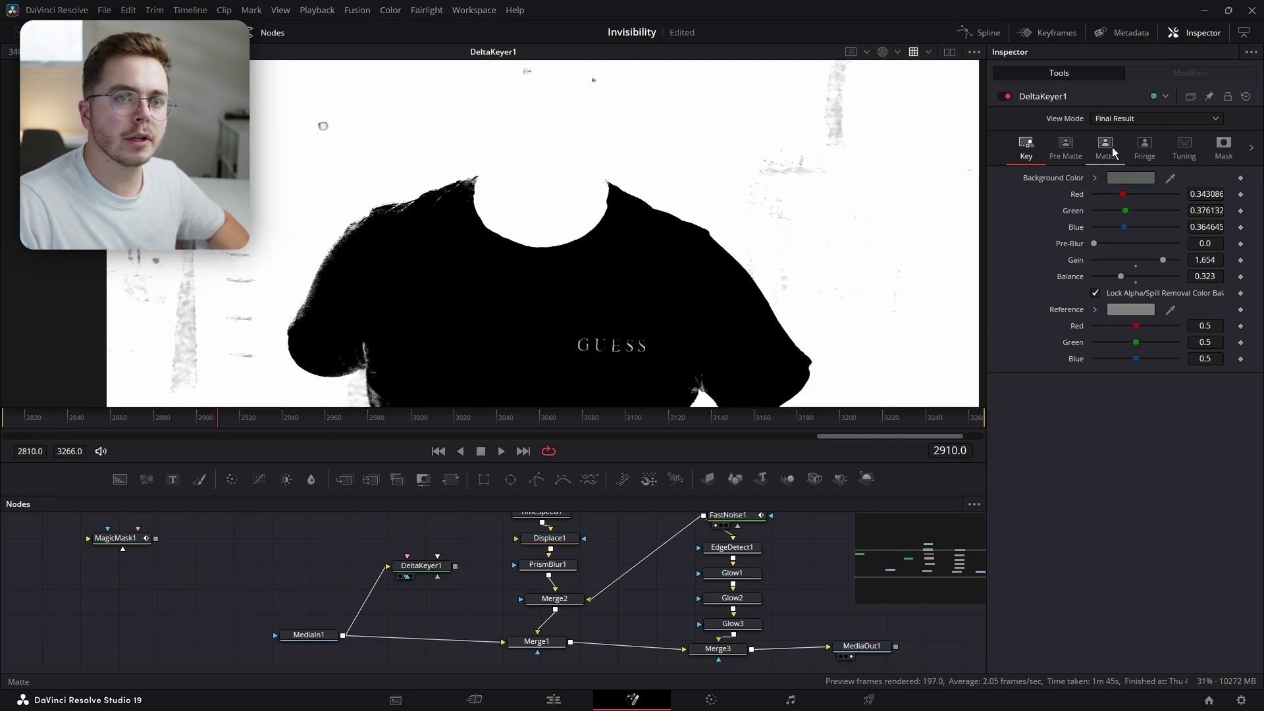
Refine DeltaKeyer1's matte with Threshold 0.472 to 0.677, Blur 0.00072 and Erode/Dilate -0.0019
click(1105, 150)
drag(1094, 178, 1164, 180)
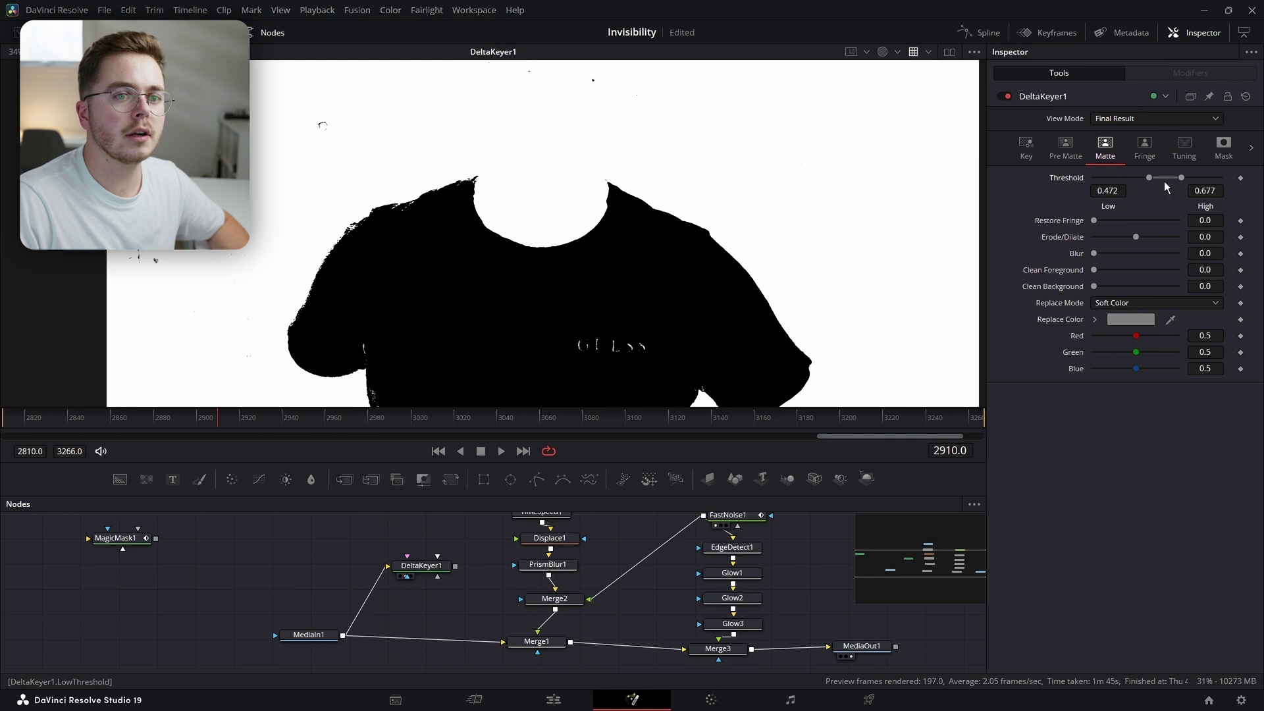
drag(1094, 254, 1102, 256)
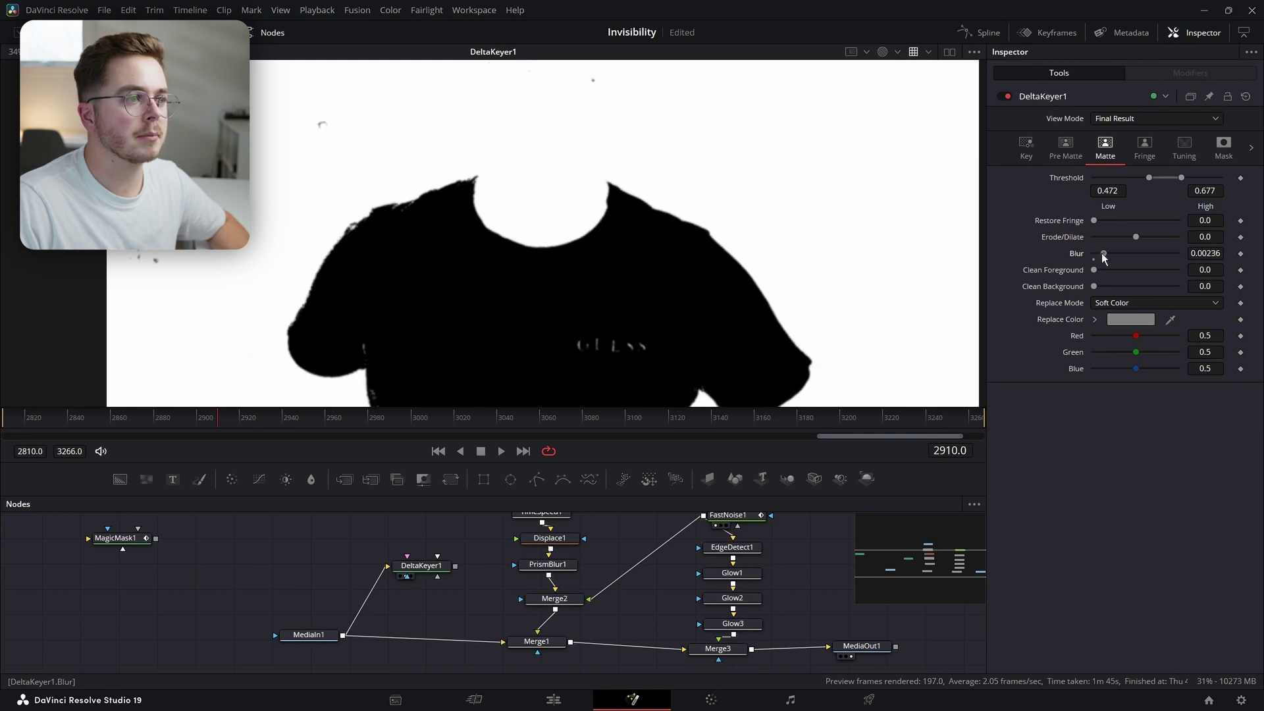
drag(1135, 236, 1131, 238)
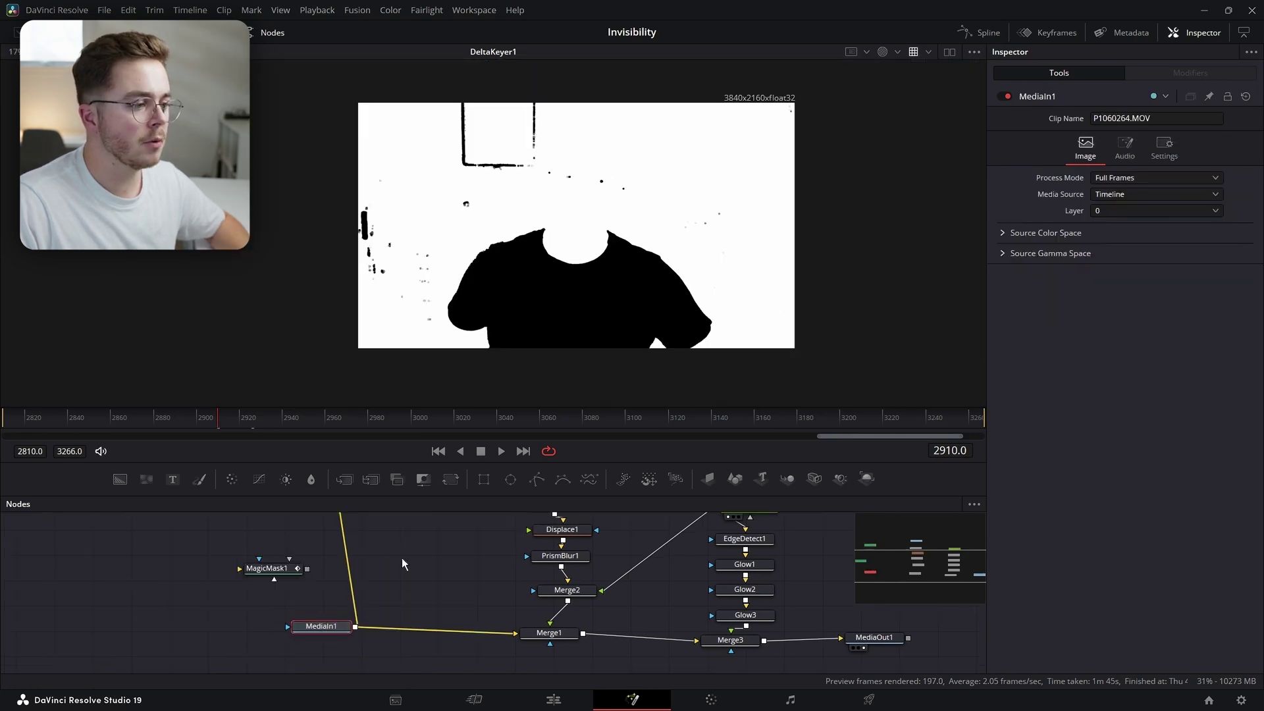
Duplicate MediaIn1, place and display the copy beside DeltaKeyer1, and connect DeltaKeyer1's output to the copy's effect mask
drag(401, 558, 361, 603)
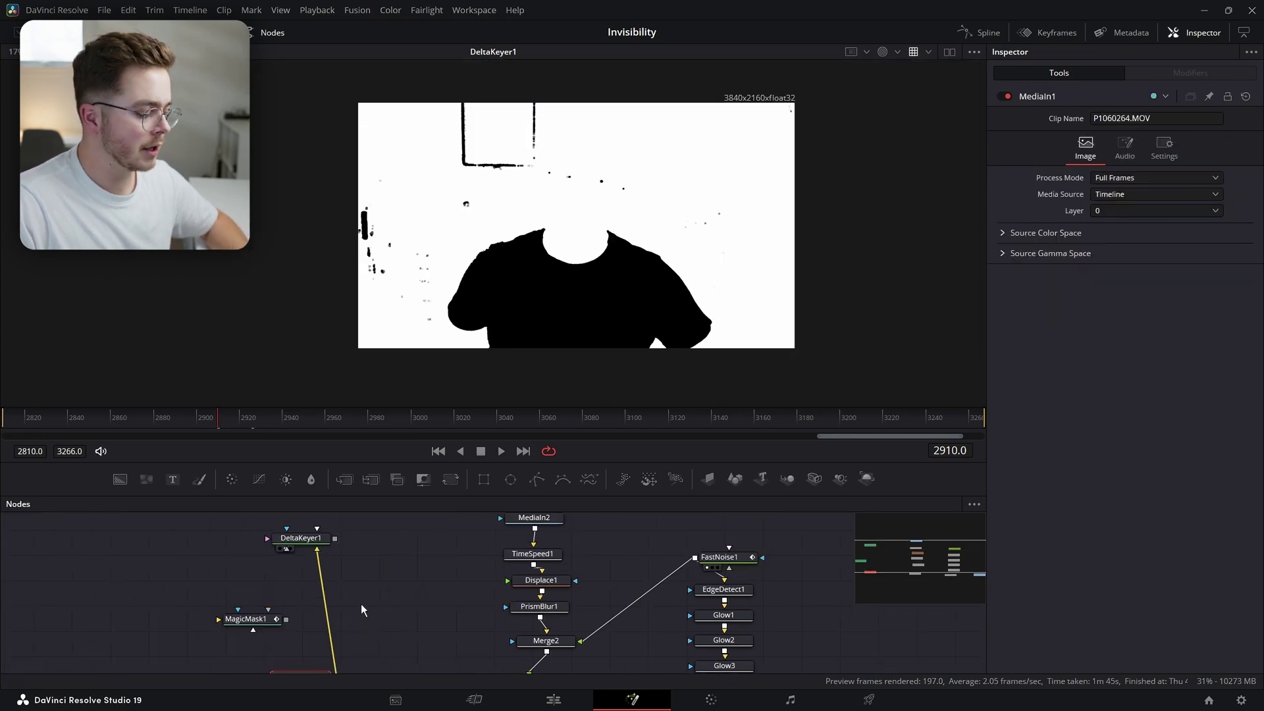
key(ctrl+v)
drag(381, 558, 402, 575)
key(2)
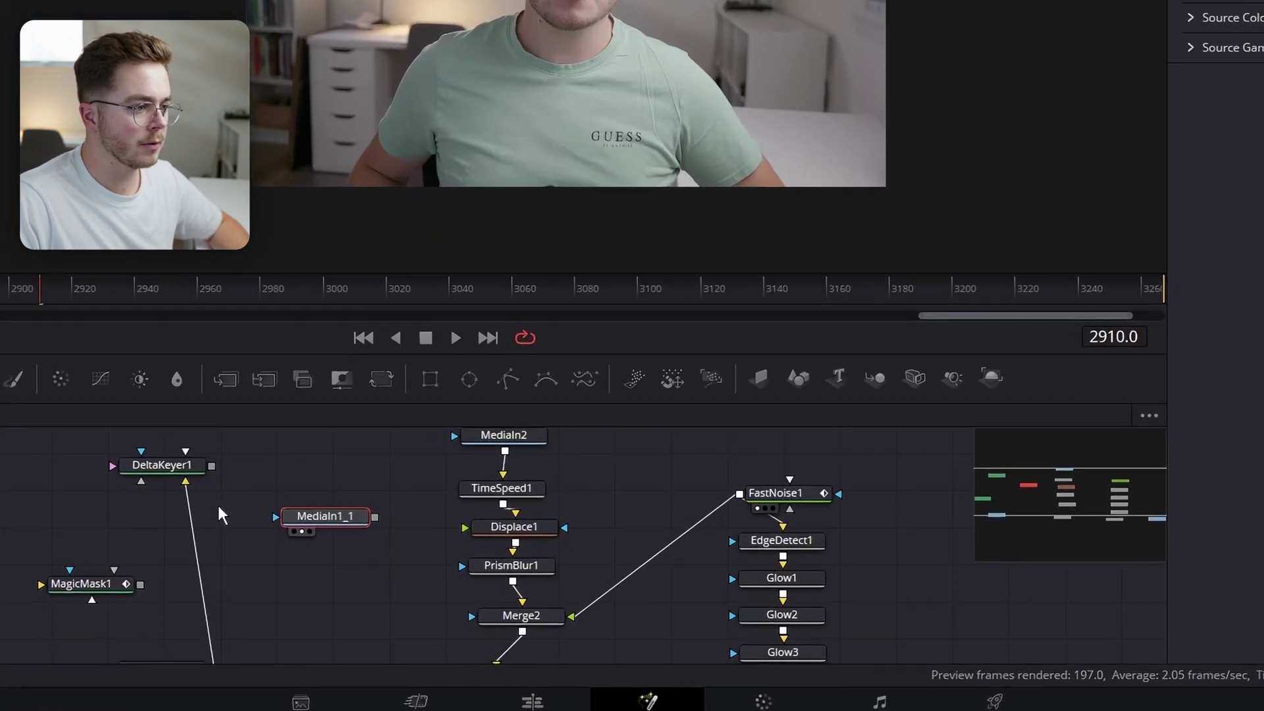
drag(203, 462, 277, 559)
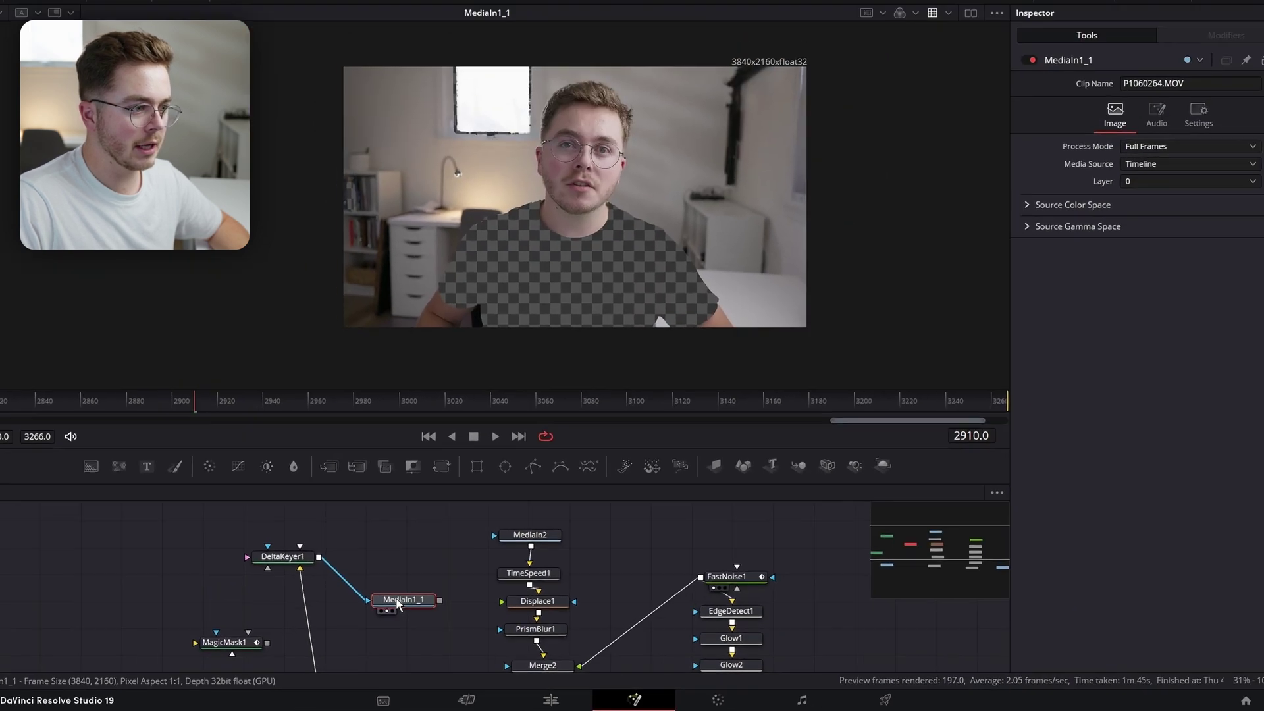
Examine the masked MediaIn1_1 image closely around the eyes and glasses for unwanted keyed areas
drag(618, 244, 559, 251)
scroll(555, 141, up, 3)
scroll(617, 155, up, 10)
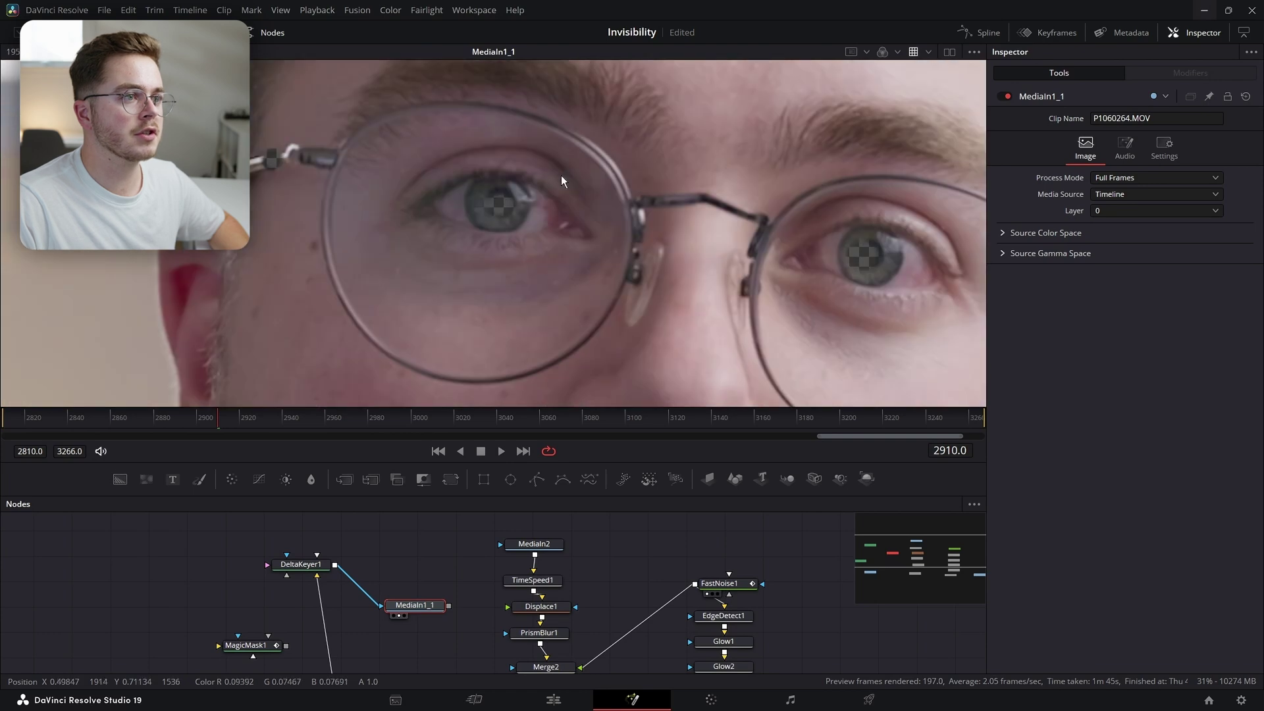
scroll(425, 203, down, 12)
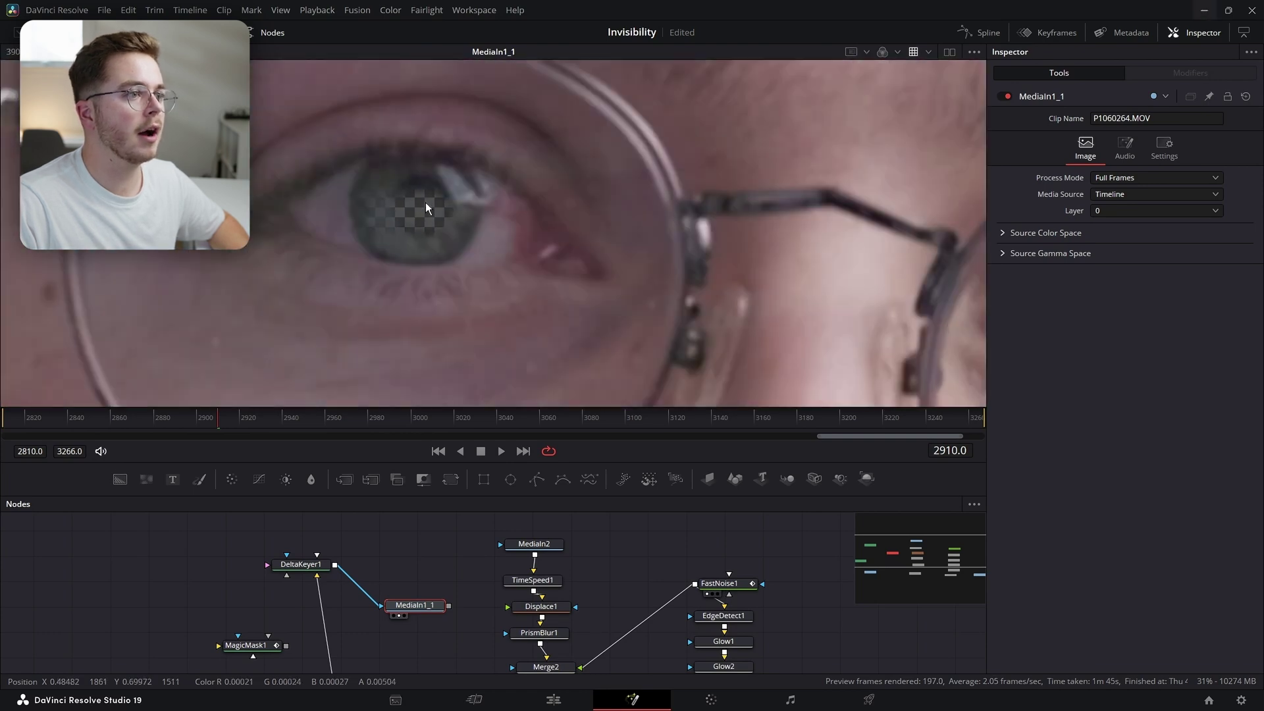
scroll(421, 231, up, 4)
scroll(401, 230, down, 2)
Make room around DeltaKeyer1 in the node graph and add a Polygon mask node beside it
drag(419, 548, 421, 466)
drag(409, 545, 453, 601)
drag(346, 539, 367, 563)
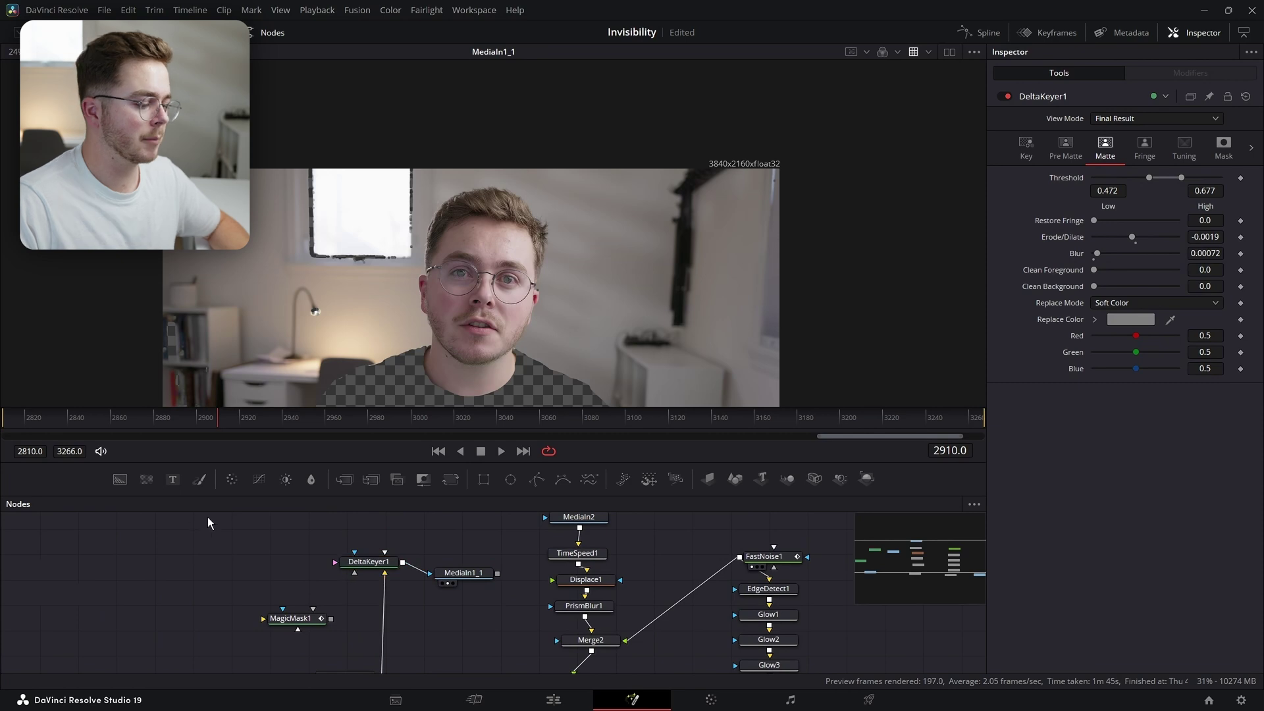
key(shift+space)
text(poly)
key(Return)
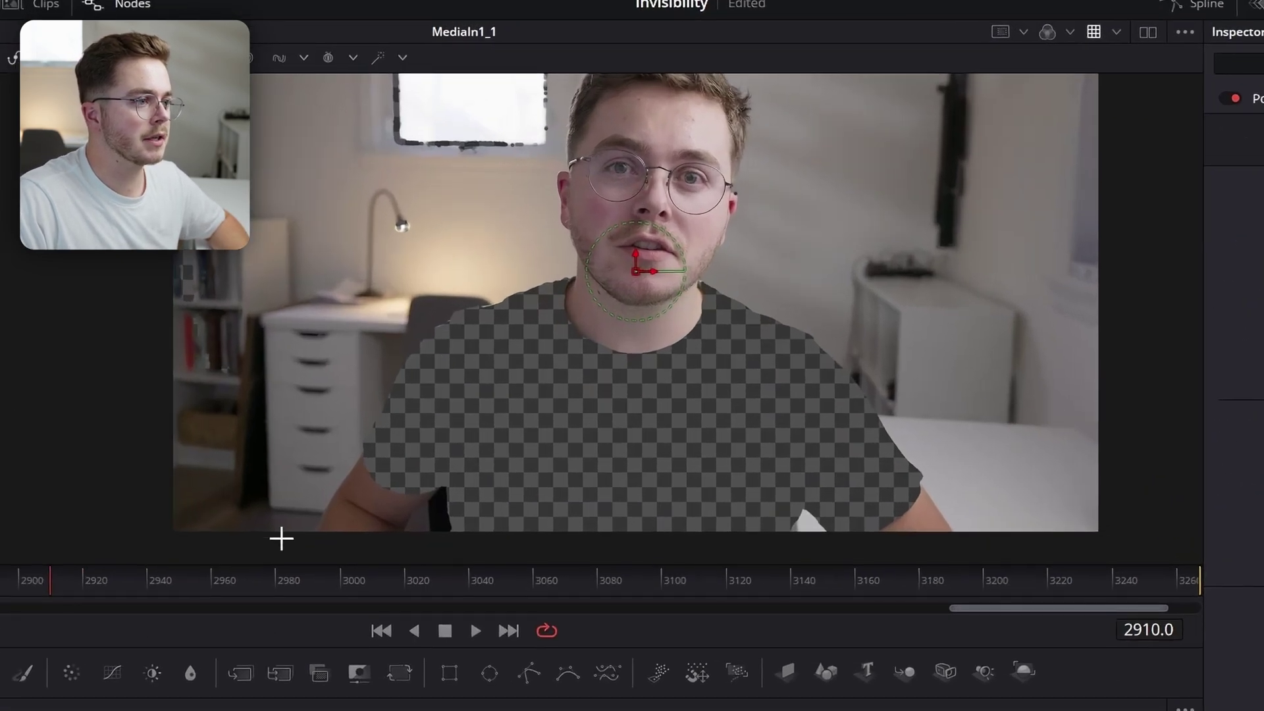
Draw a closed polygon loosely around the T-shirt and connect it as DeltaKeyer1's effect mask
click(275, 539)
click(320, 397)
click(400, 300)
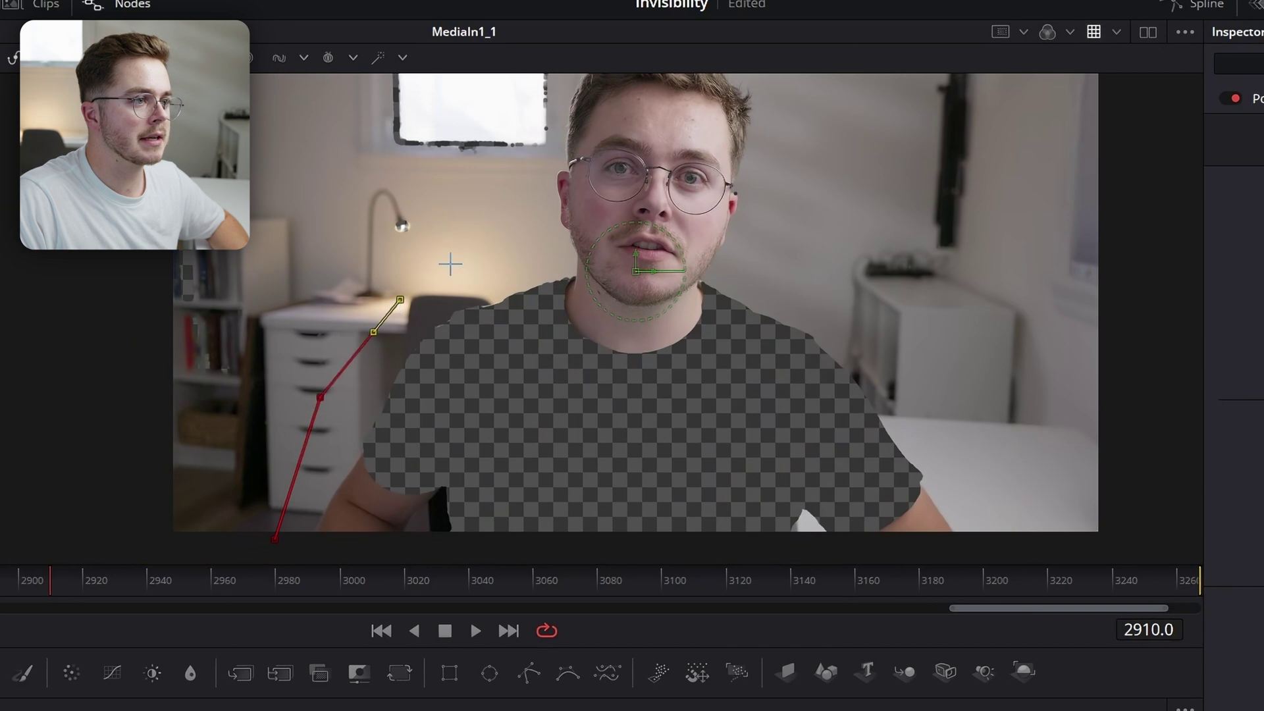
click(464, 267)
click(494, 251)
click(742, 244)
click(844, 286)
click(962, 351)
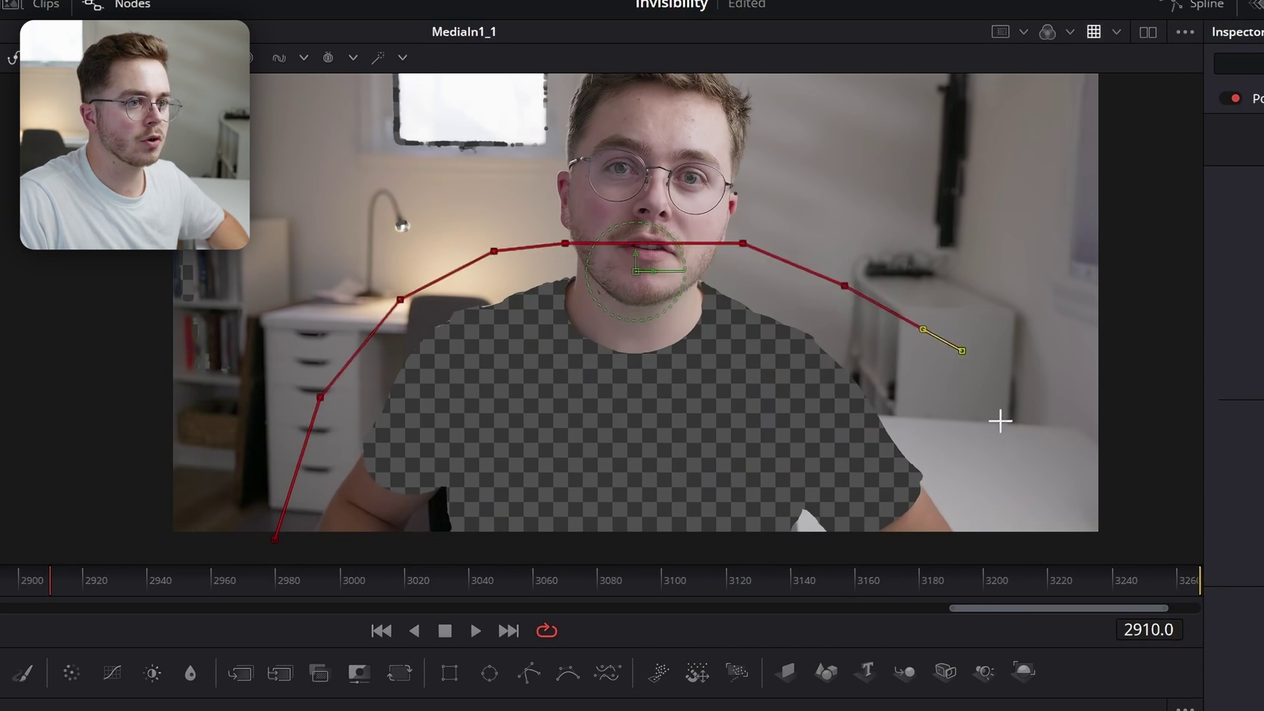
scroll(1044, 511, down, 3)
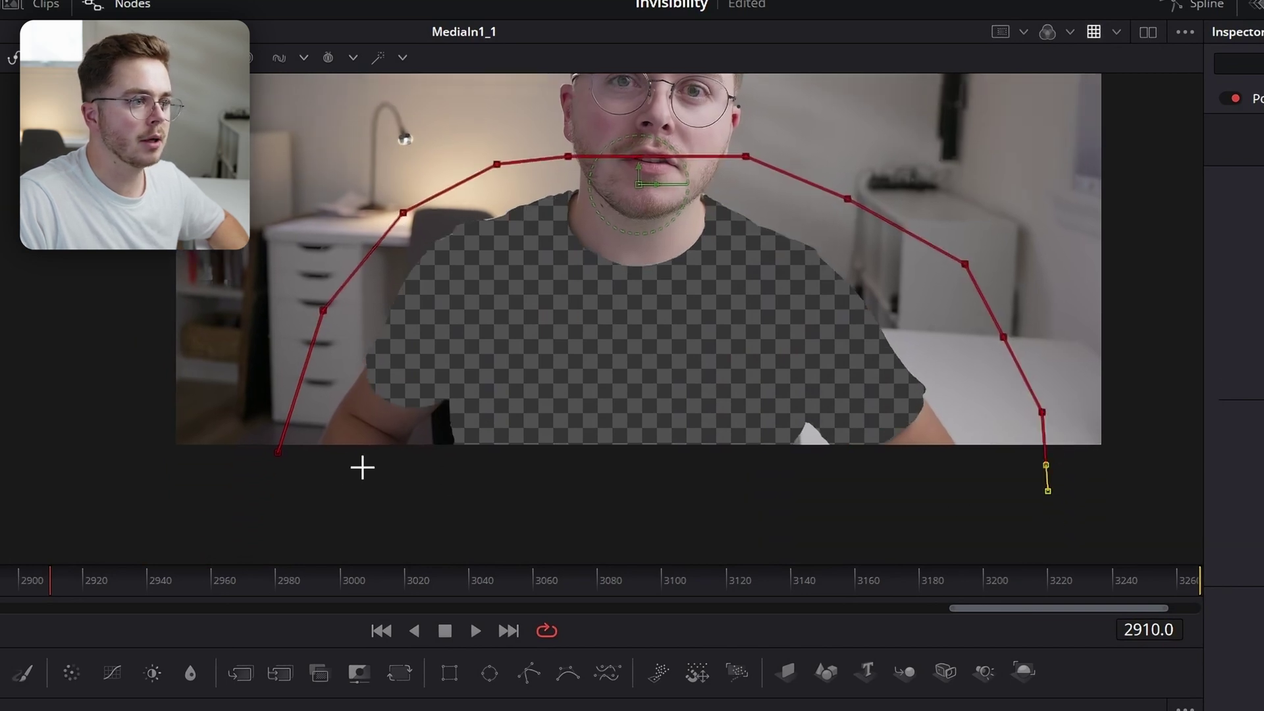
click(278, 453)
scroll(556, 362, up, 5)
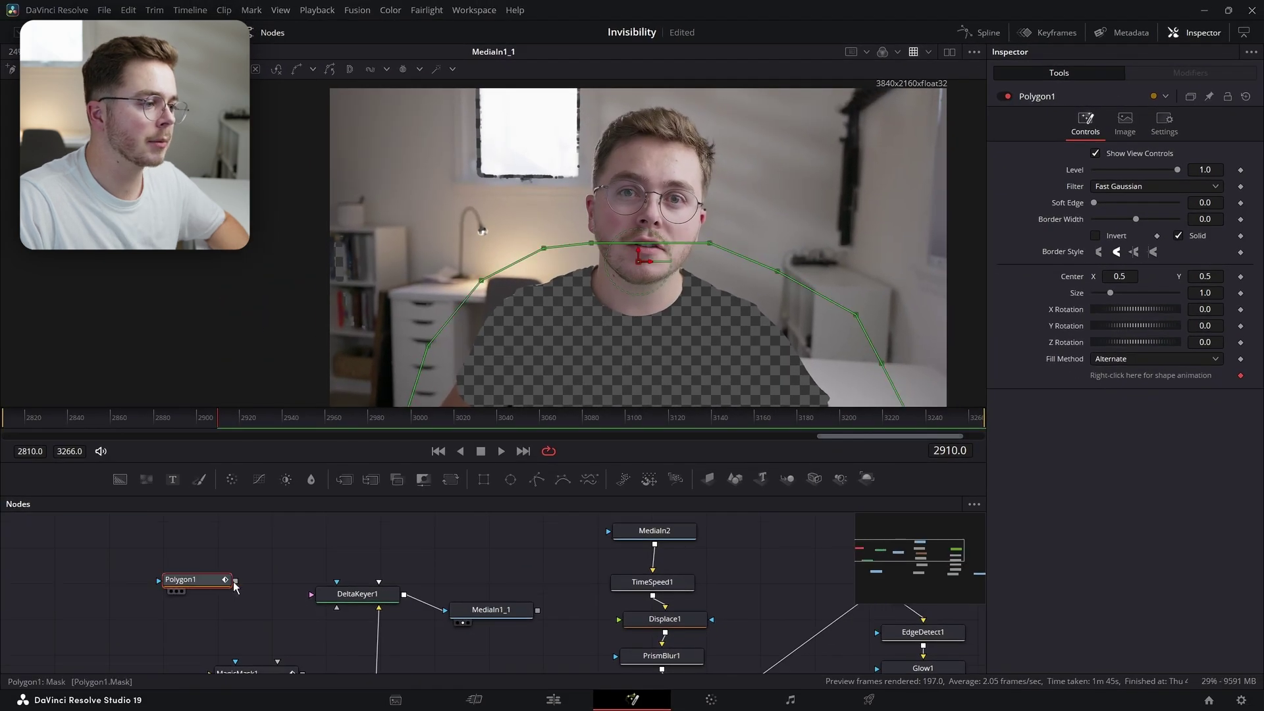
drag(235, 580, 337, 582)
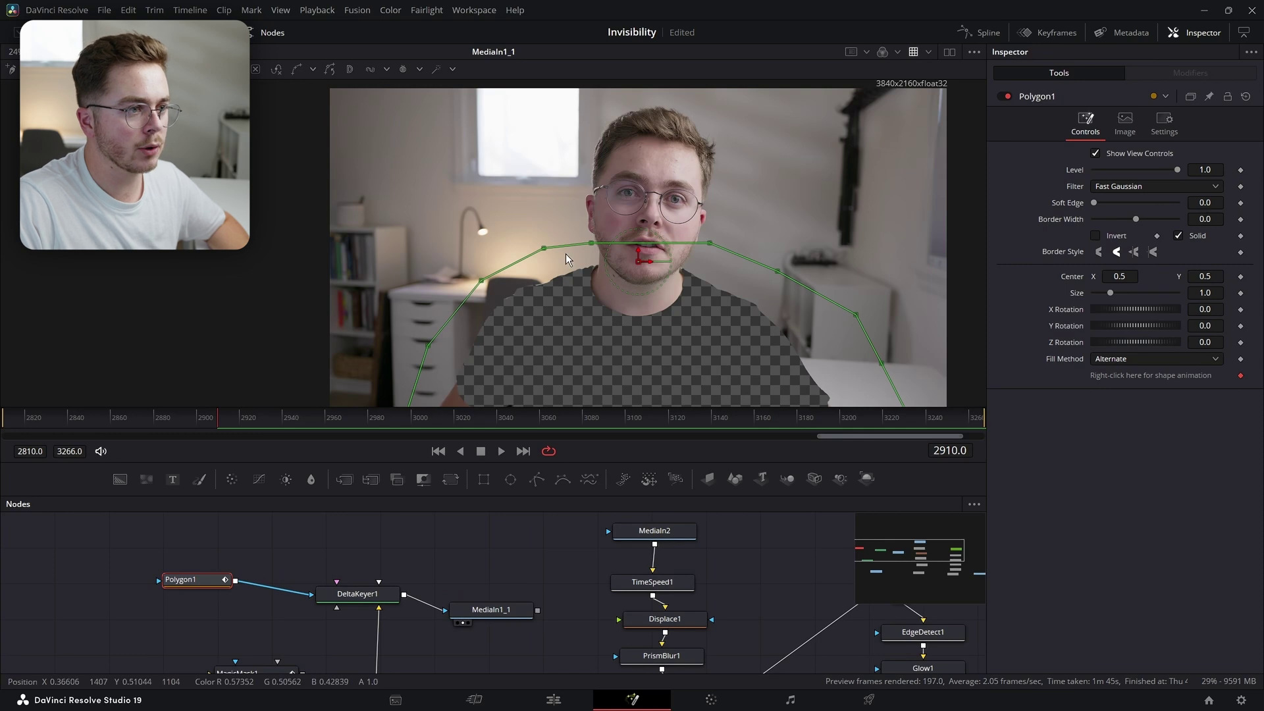
Turn on Apply Mask Inverted for MediaIn1_1 so only the T-shirt is kept
drag(457, 637, 361, 572)
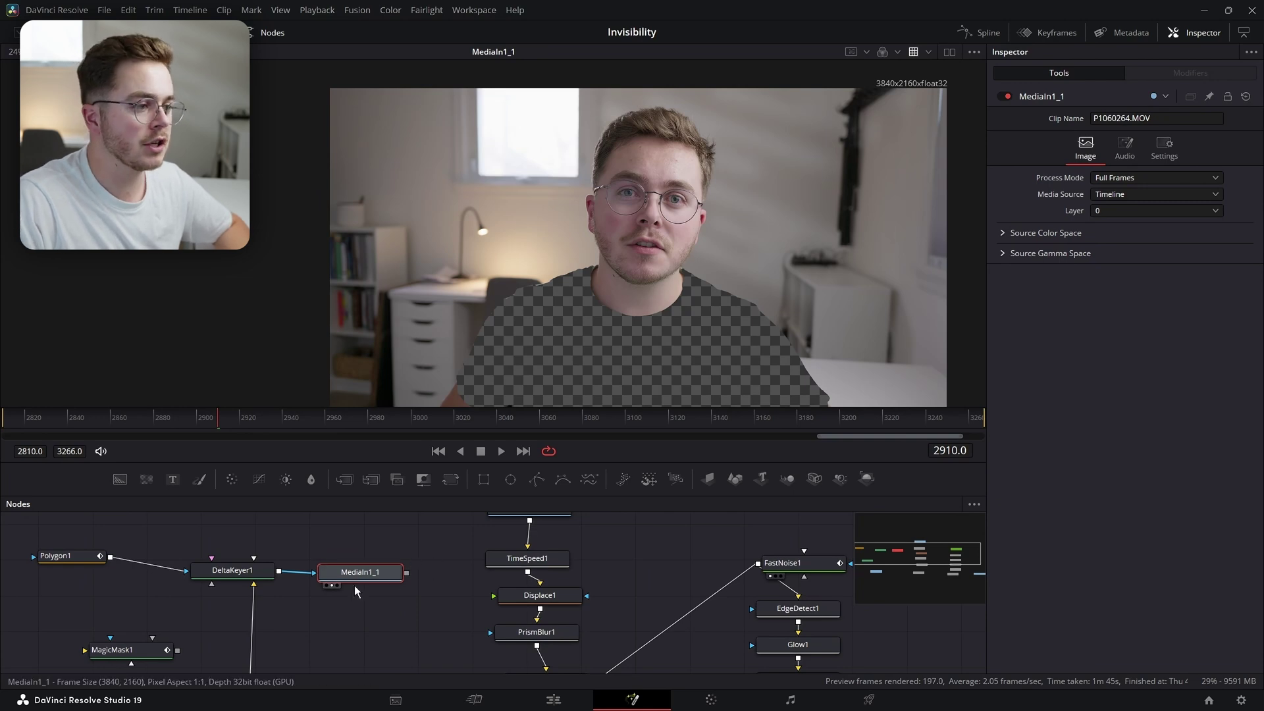
click(1177, 152)
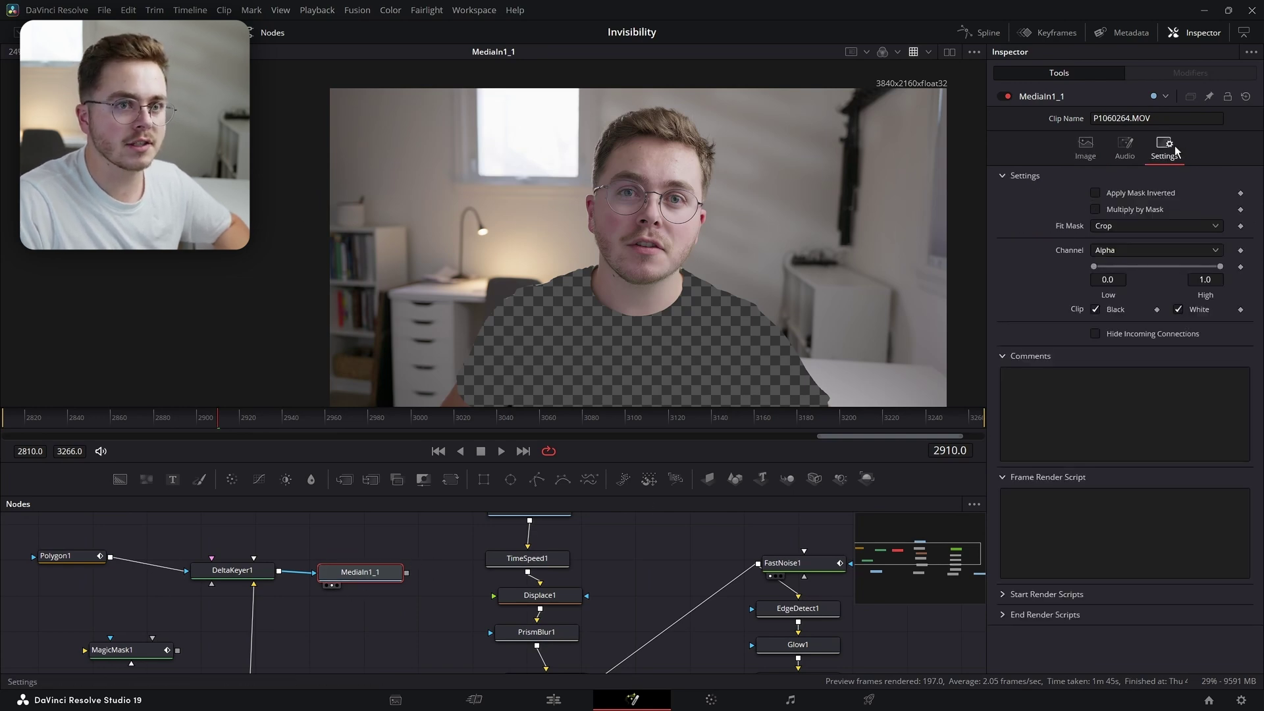
click(1095, 193)
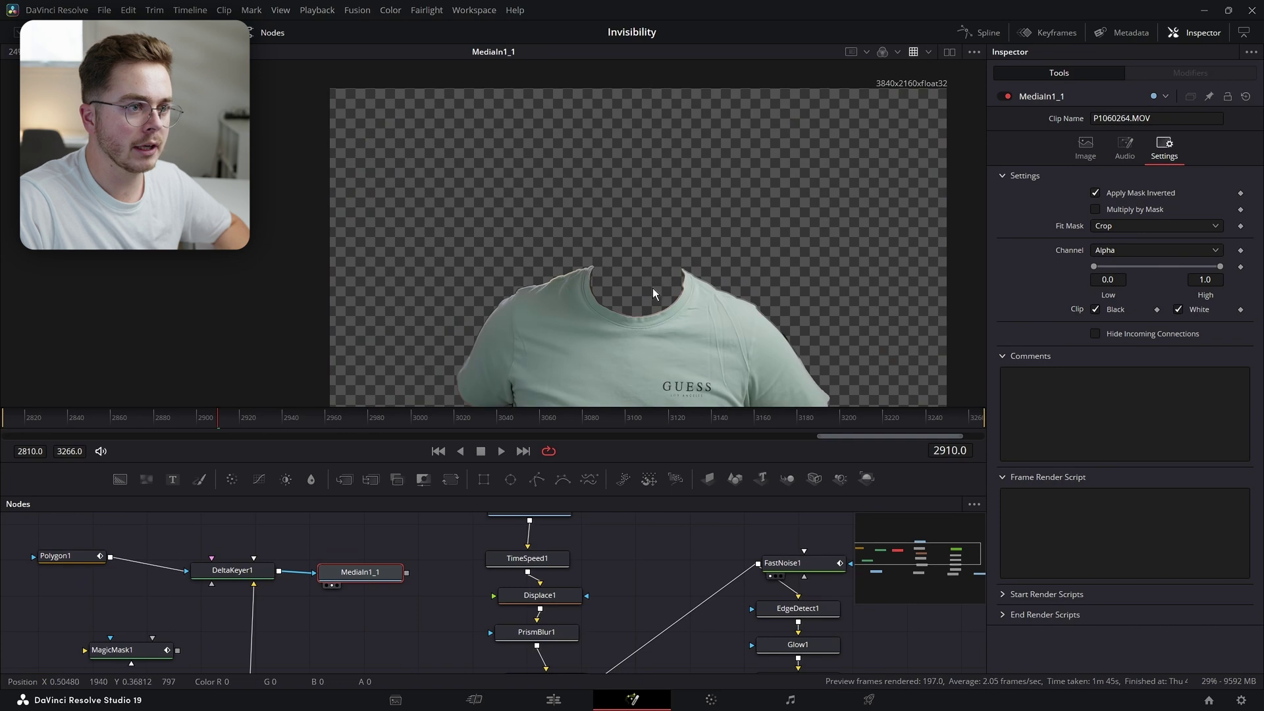
drag(758, 355, 743, 322)
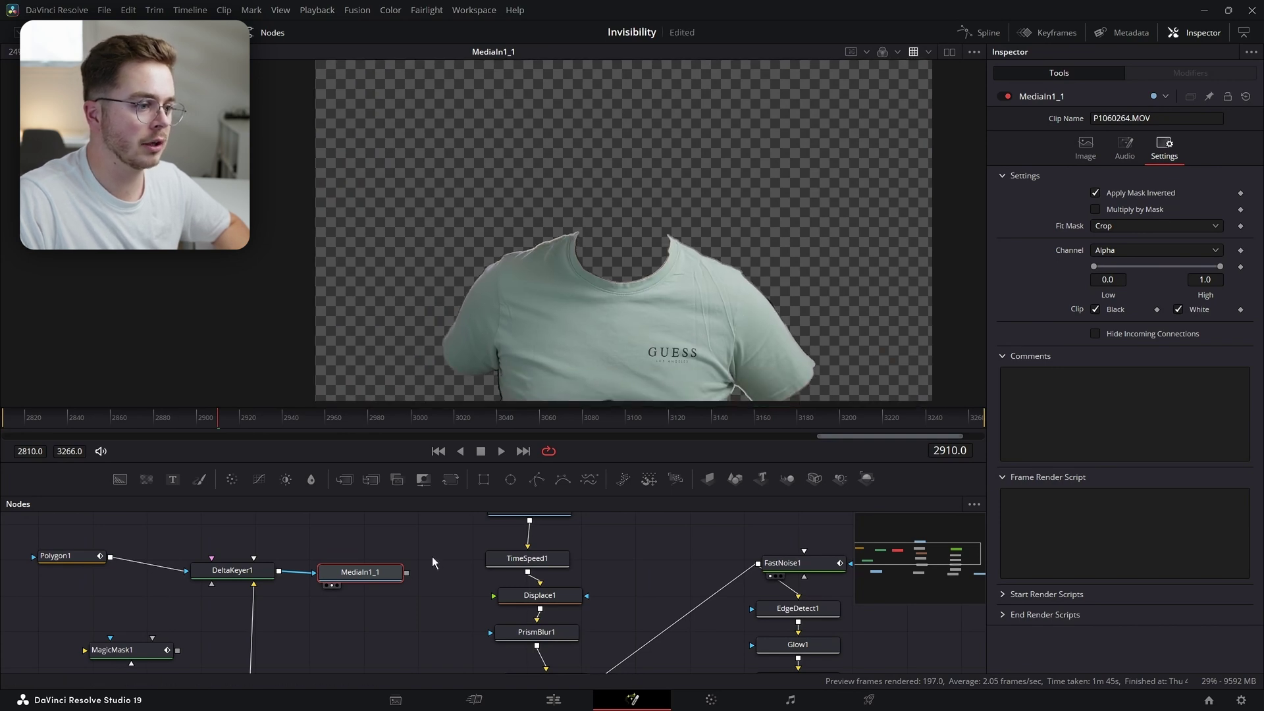
Connect MediaIn1_1 to Displace1's foreground input and to the effect masks of PrismBlur1 and Merge1
drag(466, 588, 491, 633)
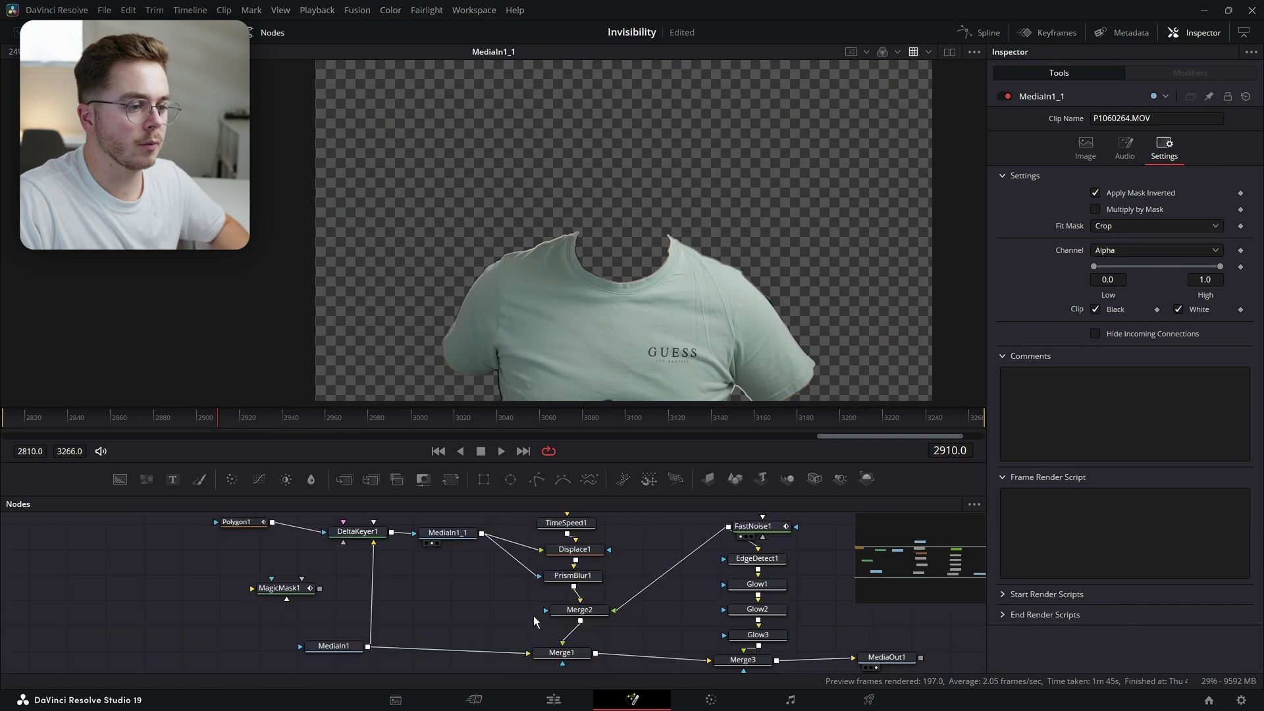
drag(588, 645, 563, 658)
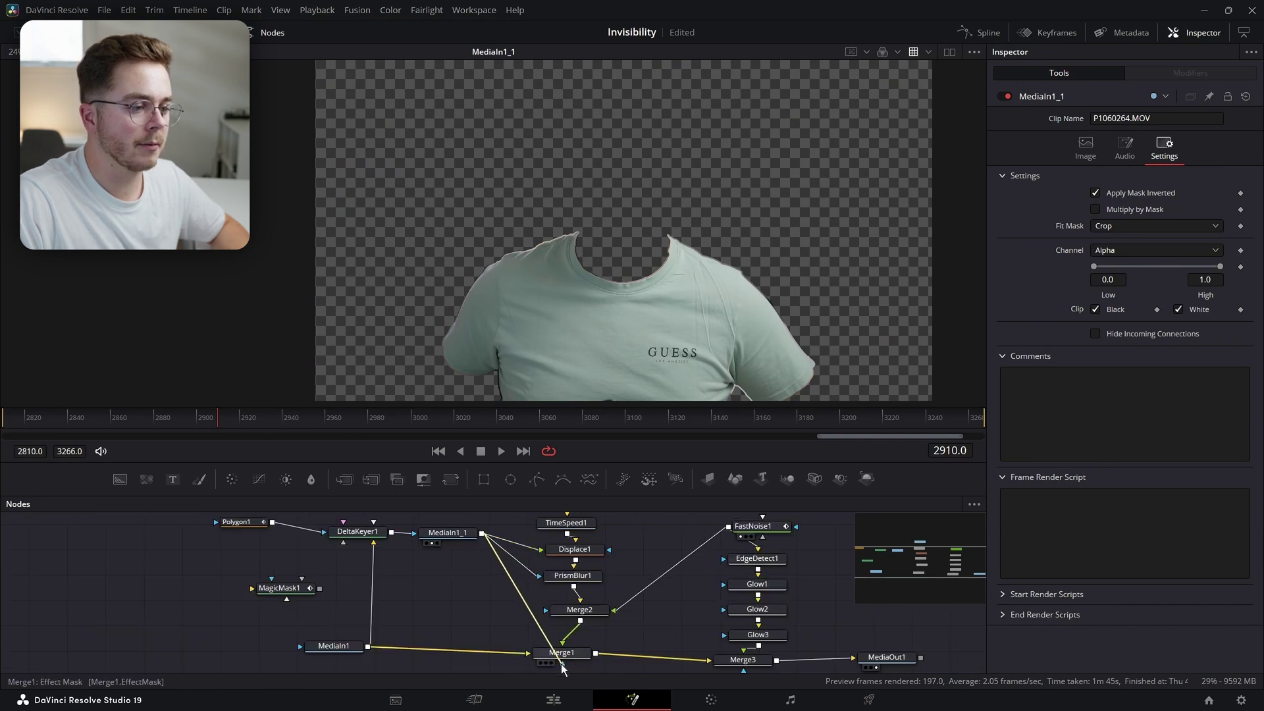
drag(642, 642, 611, 630)
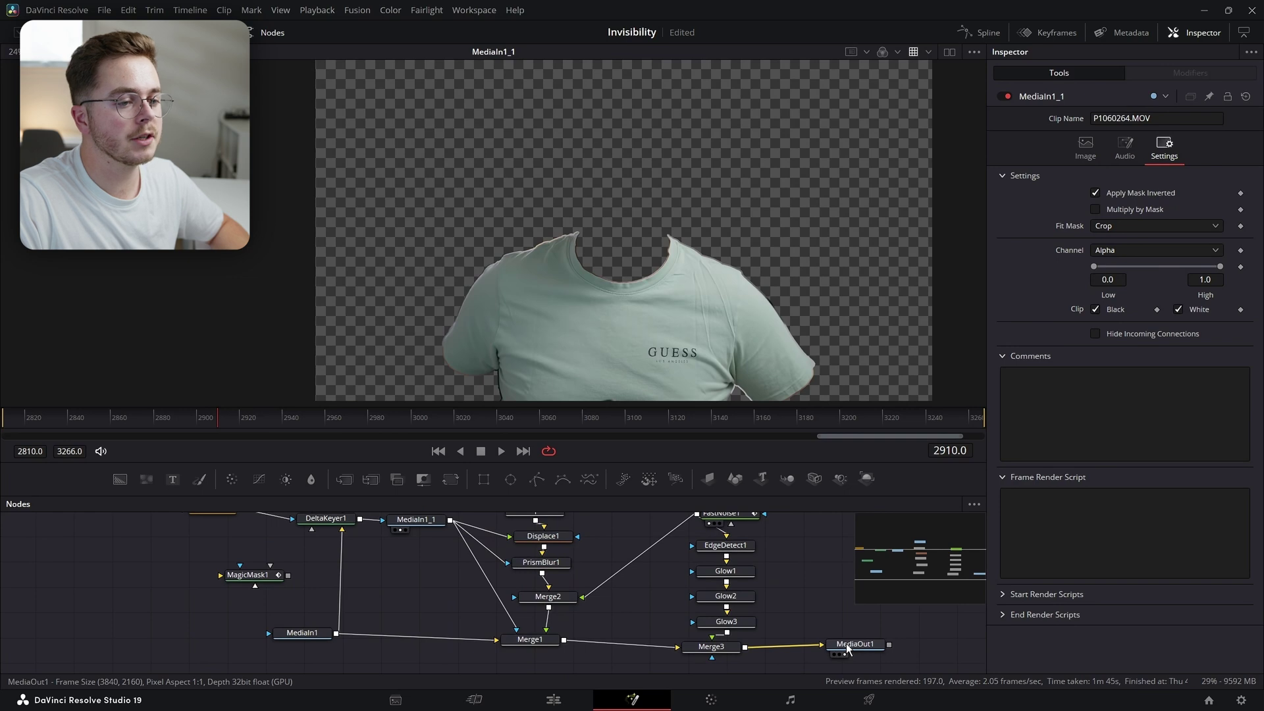
Display MediaOut1 and examine the invisible T-shirt effect closely around the collar and shirt edges
drag(848, 649, 634, 287)
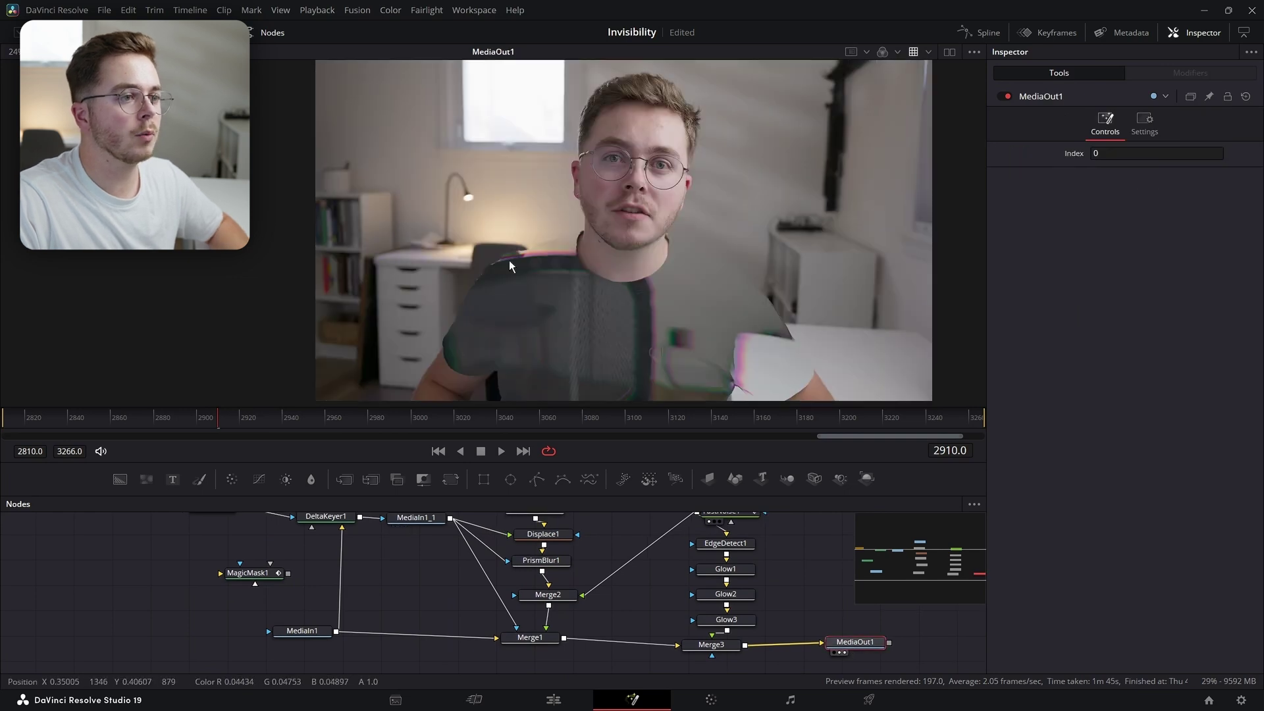
scroll(547, 283, up, 3)
scroll(547, 283, down, 2)
scroll(658, 257, up, 2)
scroll(406, 353, down, 4)
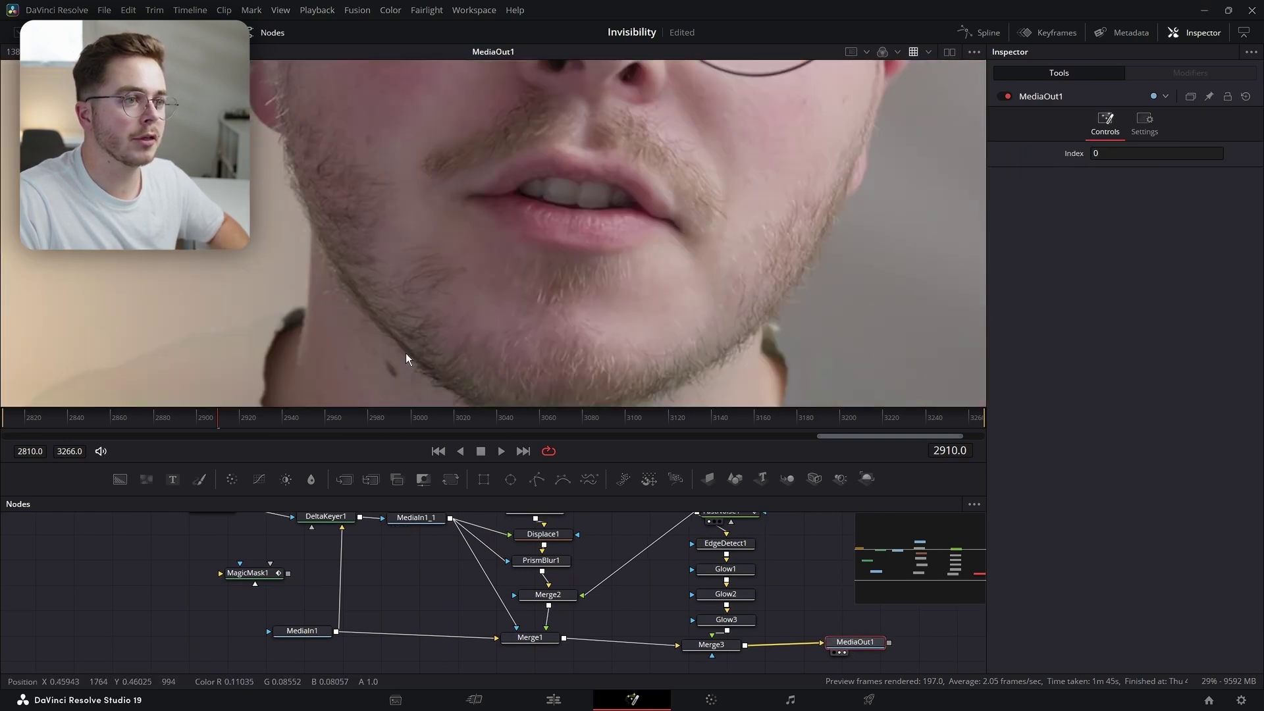
scroll(553, 267, up, 2)
scroll(413, 310, down, 3)
drag(404, 308, 587, 175)
drag(600, 330, 552, 295)
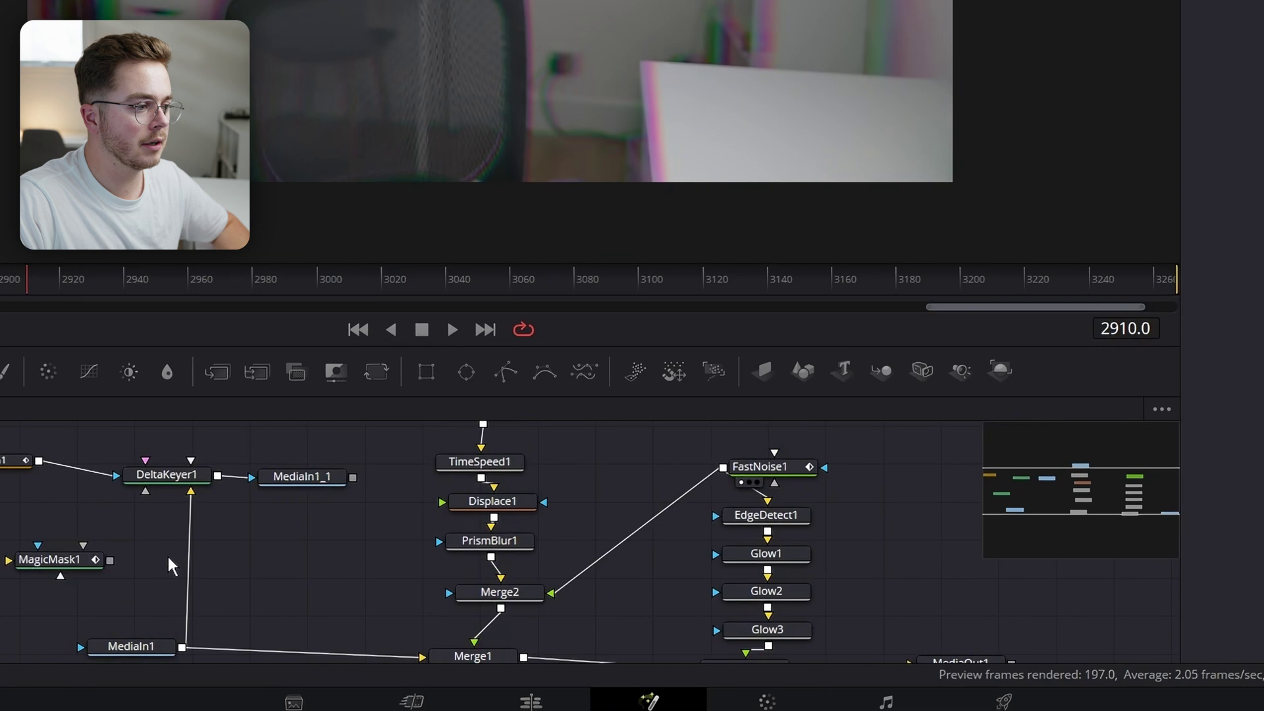
Feed MediaIn1 into MagicMask1 and connect the mask to Displace1's foreground input and the effect masks of PrismBlur1 and Merge1
drag(37, 565, 301, 549)
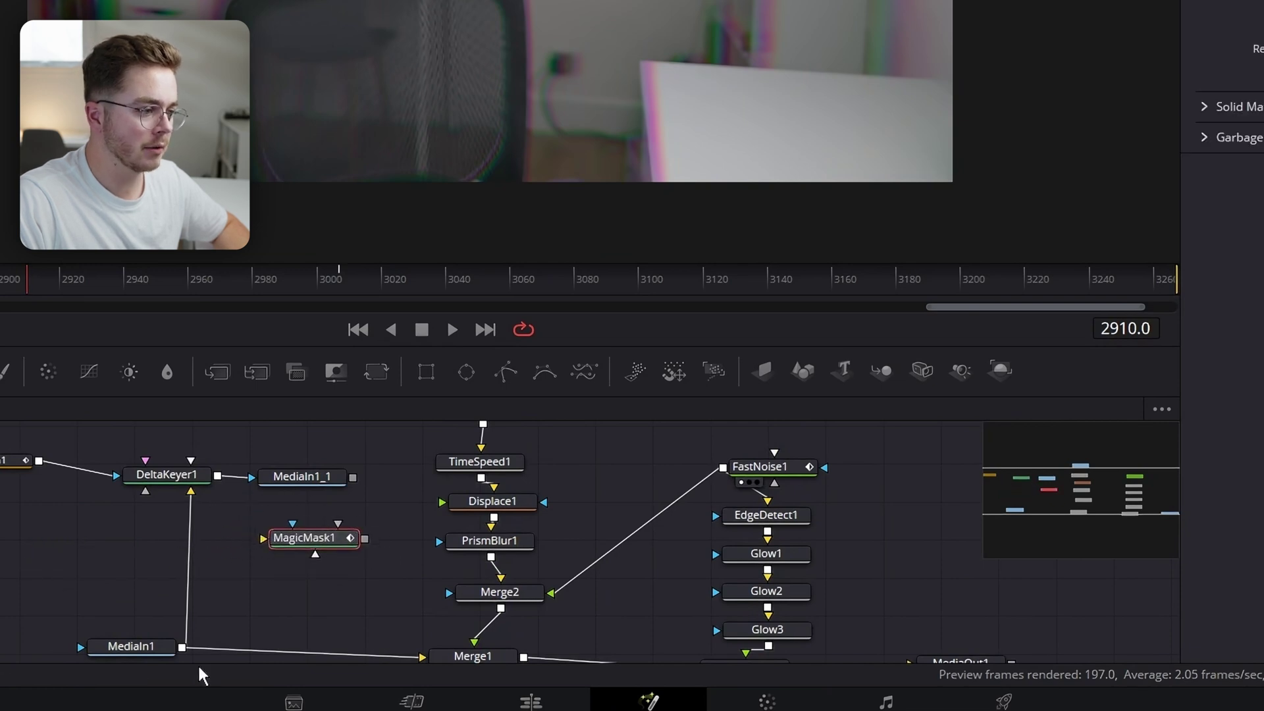
drag(182, 647, 278, 543)
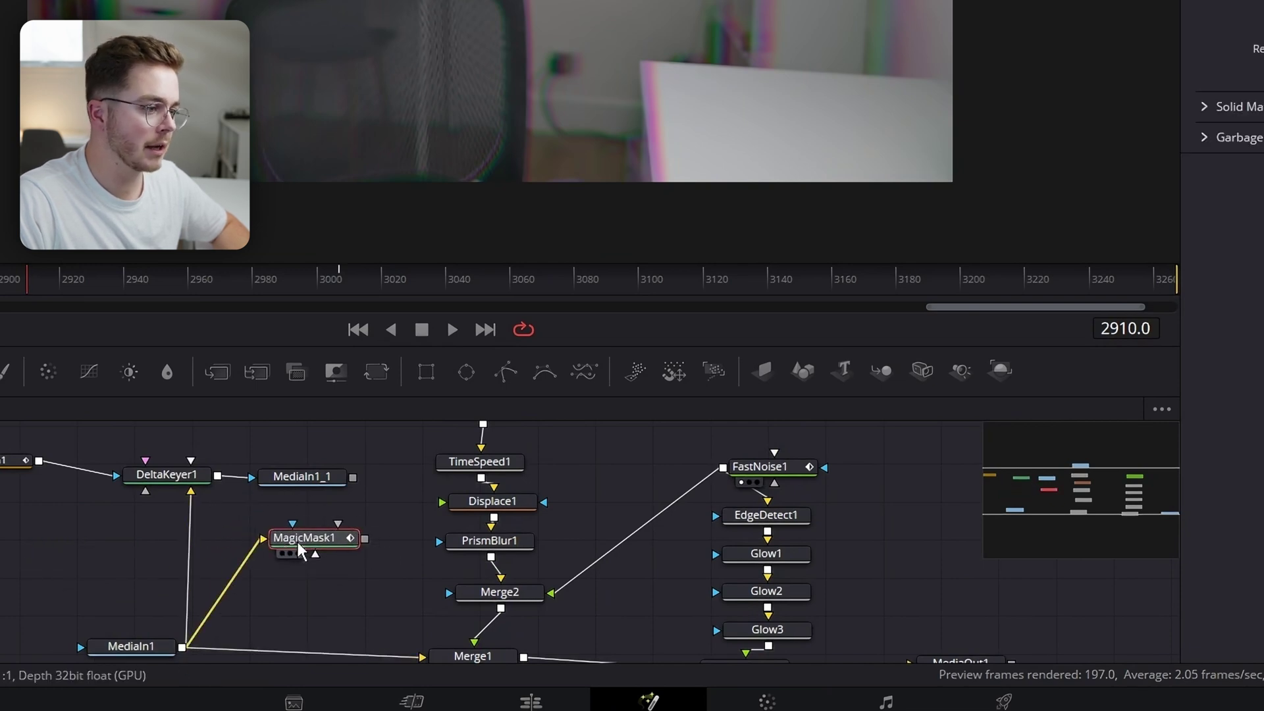
drag(426, 489, 441, 503)
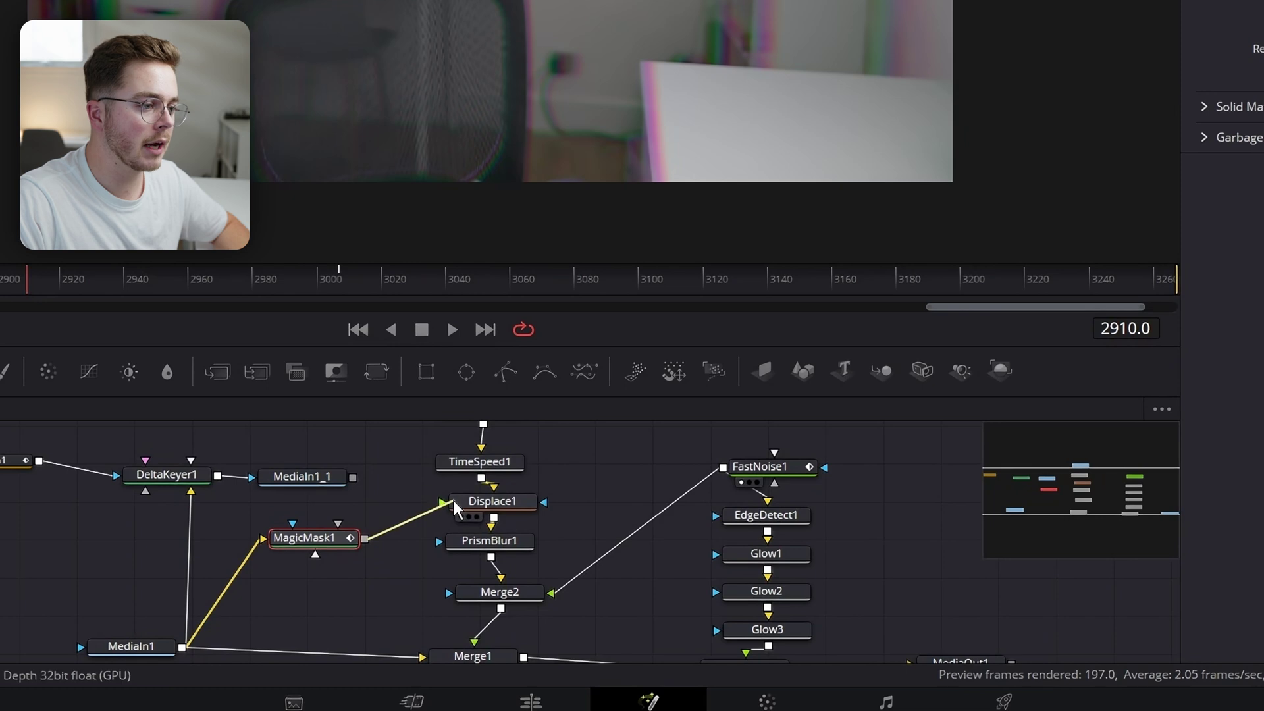
drag(366, 548, 468, 550)
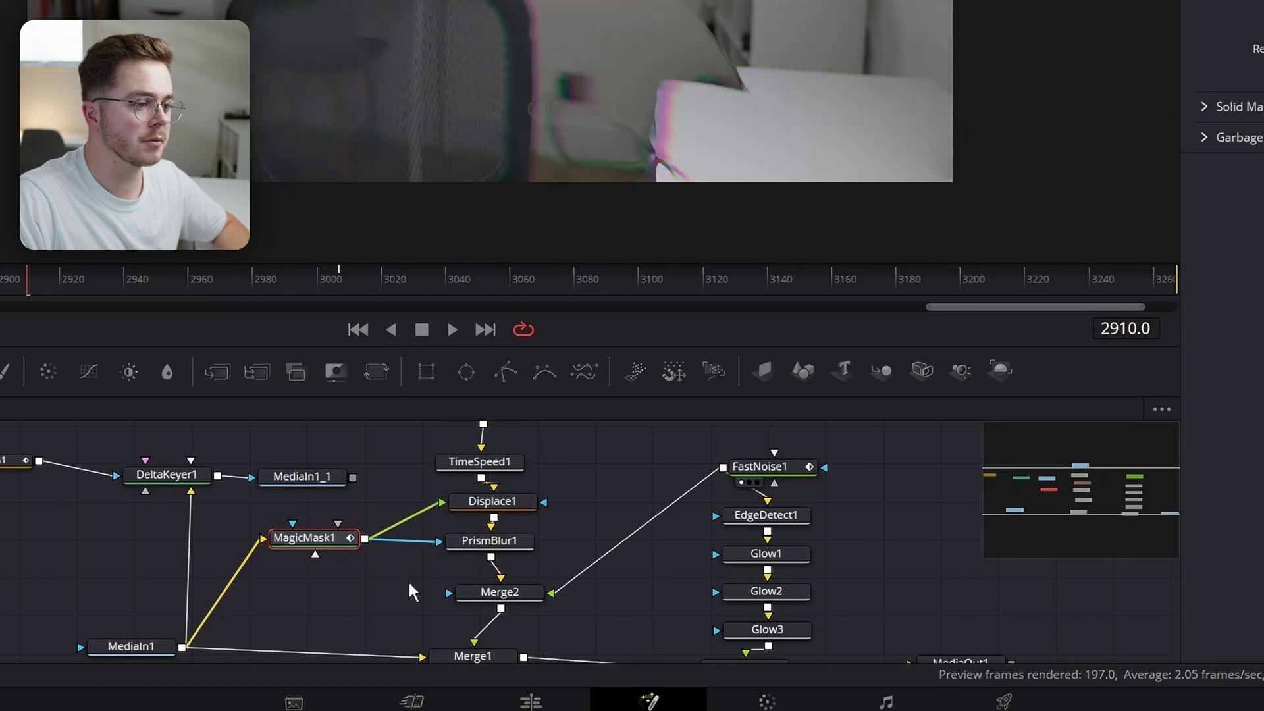
scroll(395, 540, down, 2)
drag(368, 470, 470, 596)
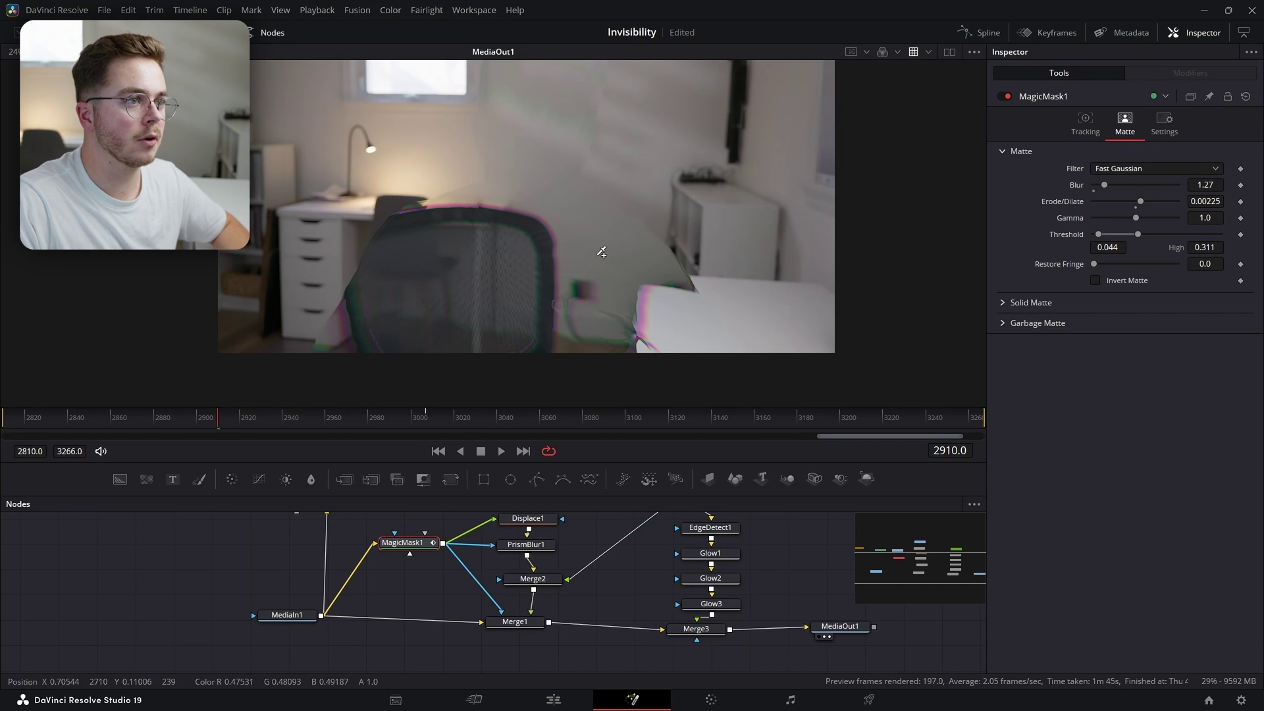
Move the Polygon1, DeltaKeyer1 and MediaIn1_1 nodes together below MediaIn1 and the Merge1 row
drag(585, 217, 548, 314)
drag(412, 570, 490, 607)
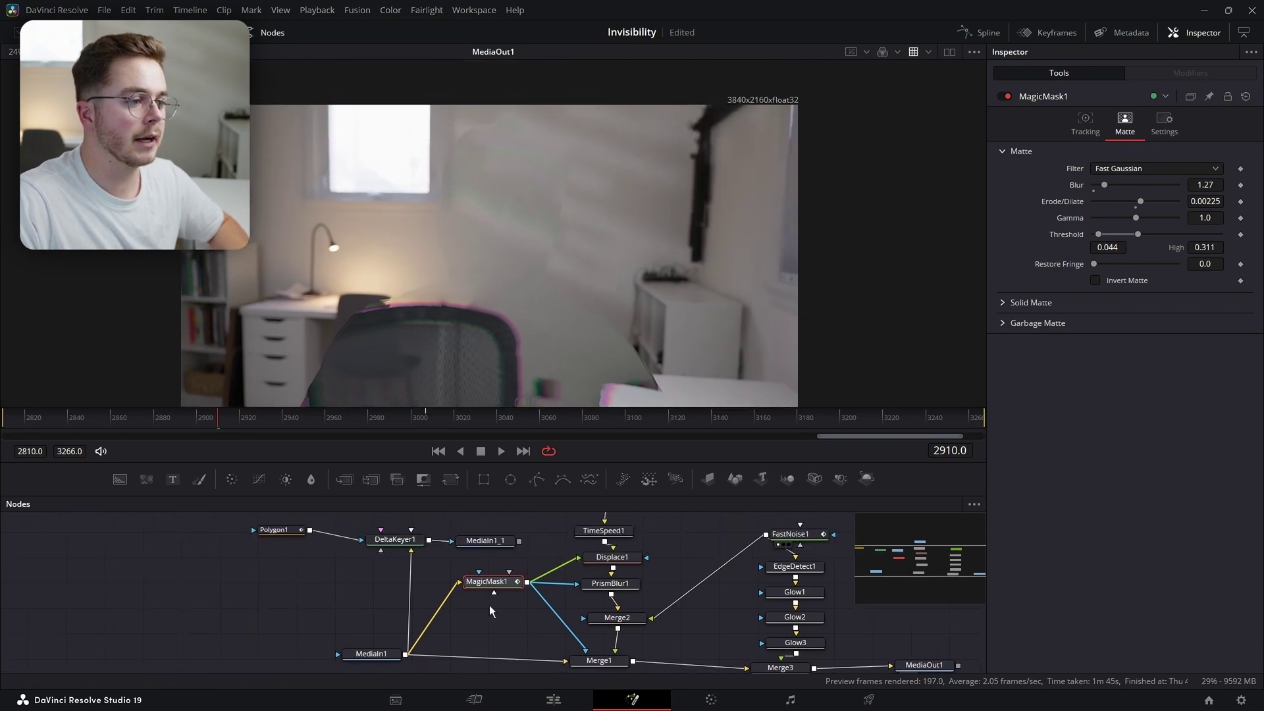
scroll(489, 605, down, 3)
drag(491, 531, 319, 570)
drag(362, 576, 400, 592)
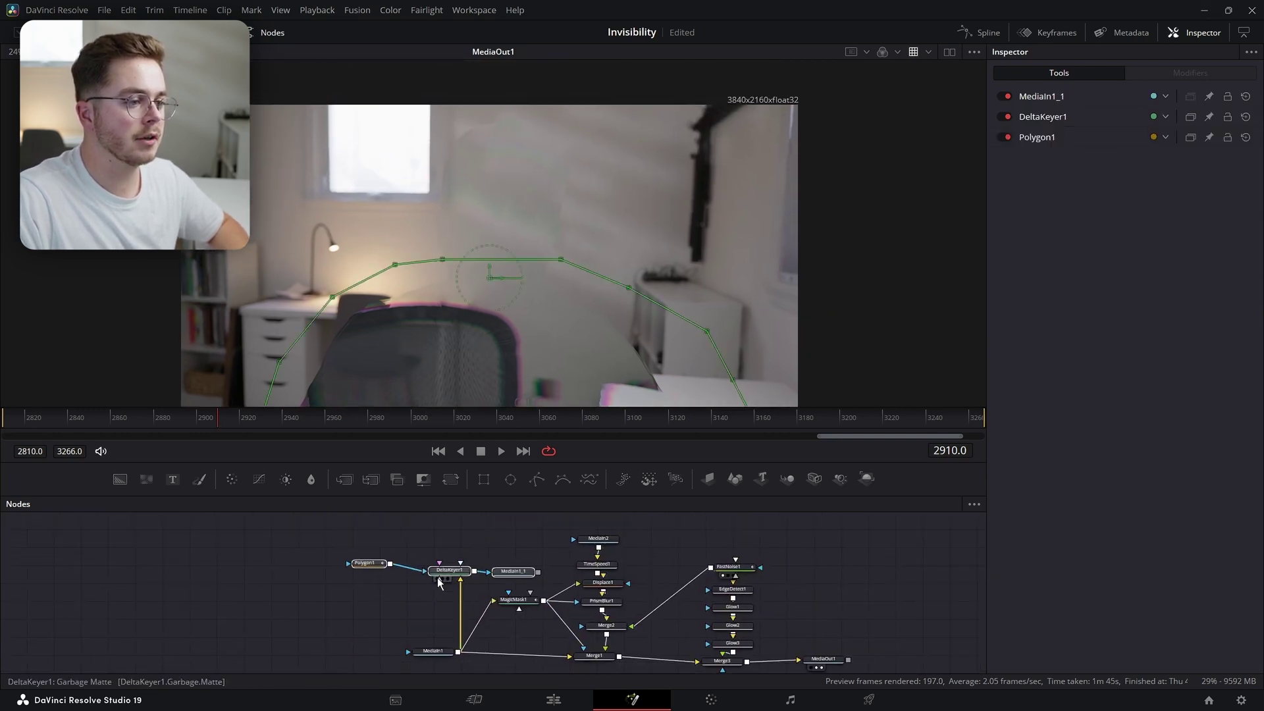
click(448, 578)
drag(531, 543, 471, 520)
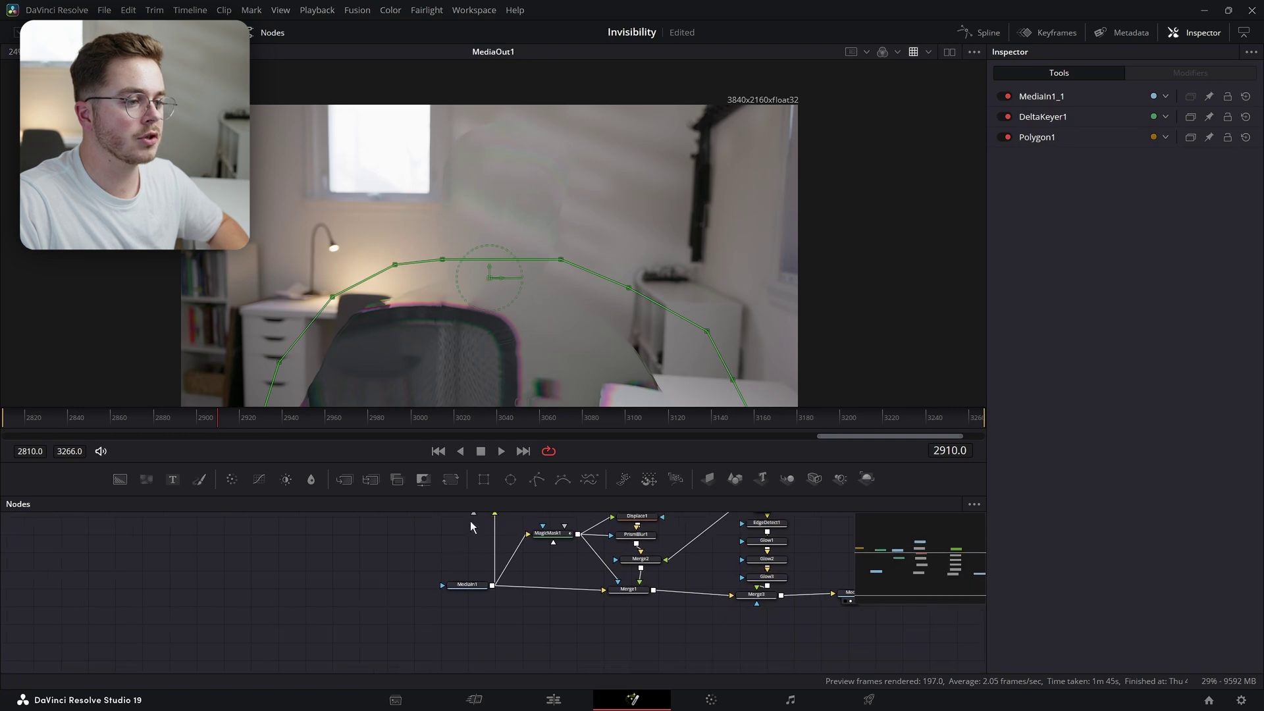
drag(487, 563, 485, 592)
drag(484, 538, 570, 668)
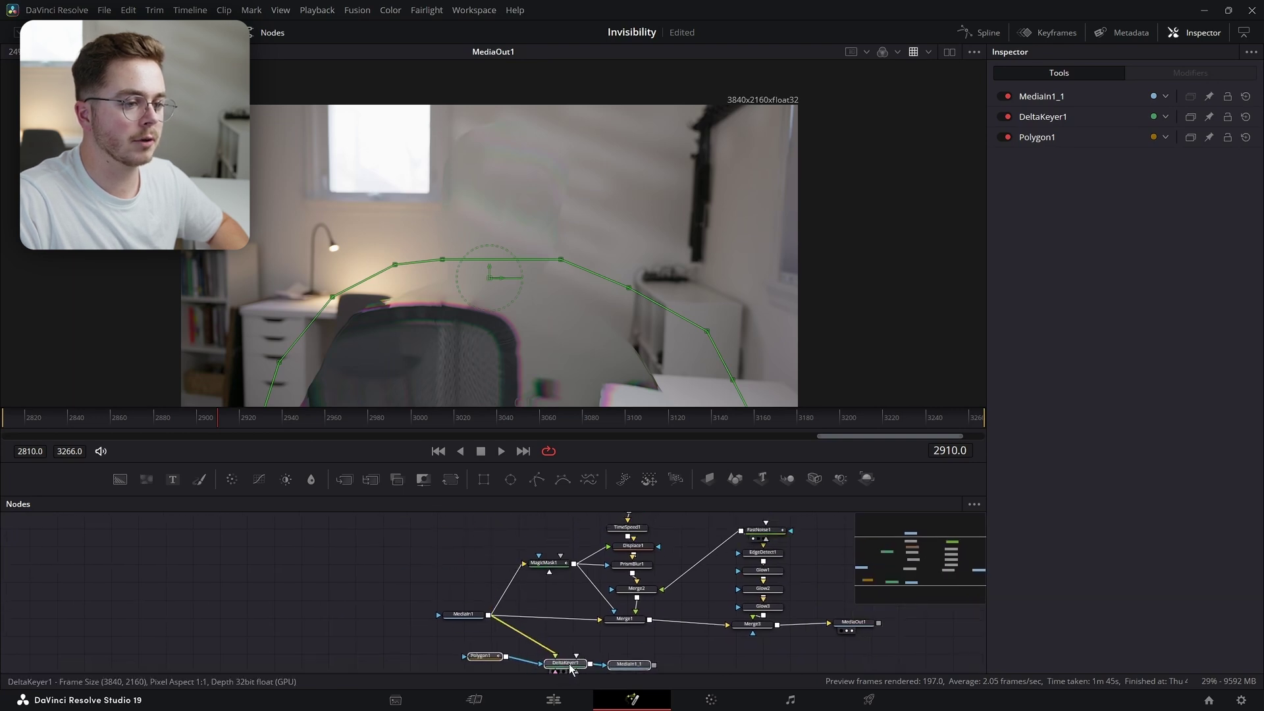
Merge MediaIn1_1 over Merge1's output with a new Merge node and place that node between Merge1 and Merge3
drag(660, 637, 478, 562)
scroll(526, 645, up, 2)
scroll(525, 639, up, 2)
click(510, 640)
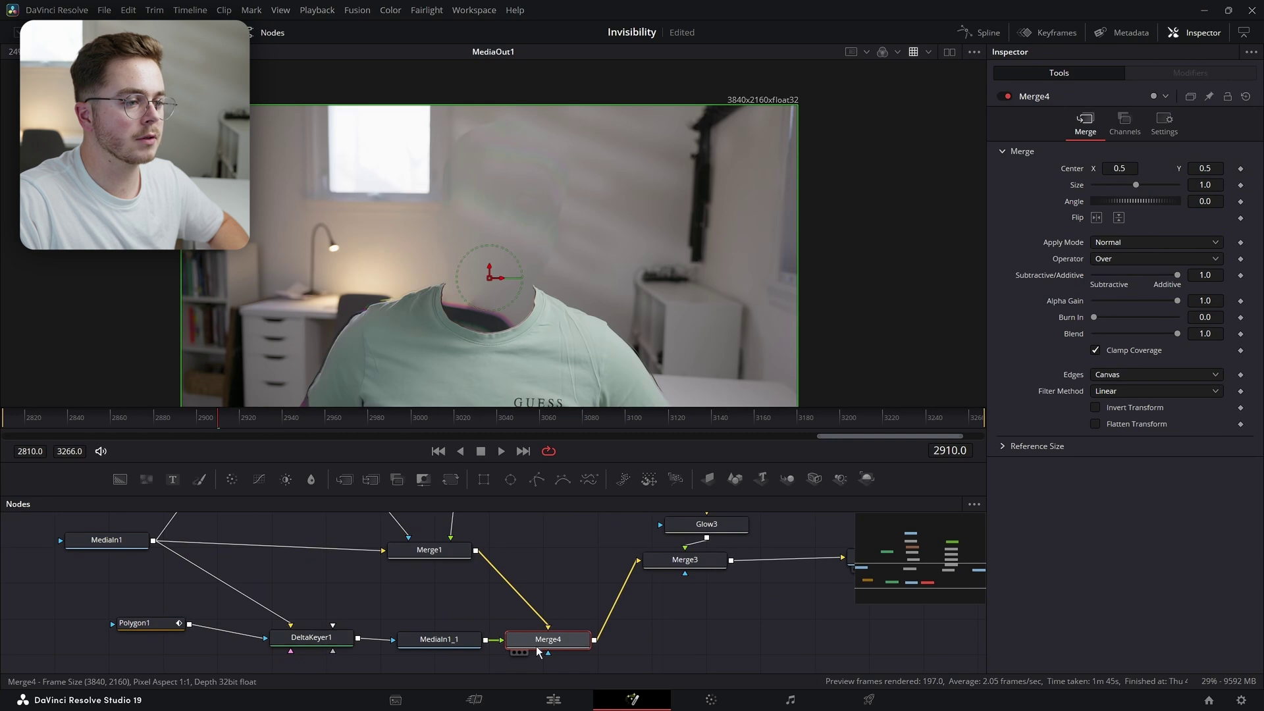
drag(541, 643, 546, 551)
Examine the composited T-shirt around the collar, shoulders and sleeve edges for leftover fringes
scroll(448, 322, down, 3)
drag(505, 369, 533, 319)
scroll(460, 312, up, 4)
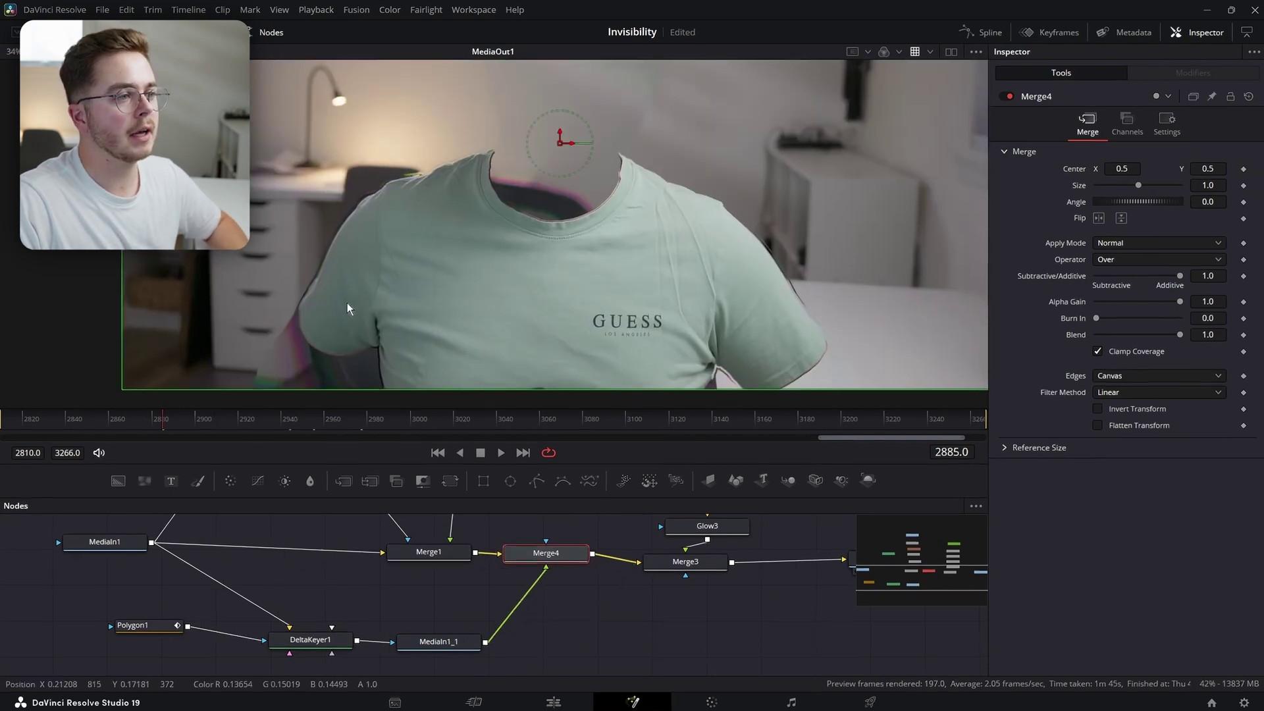
scroll(346, 303, down, 3)
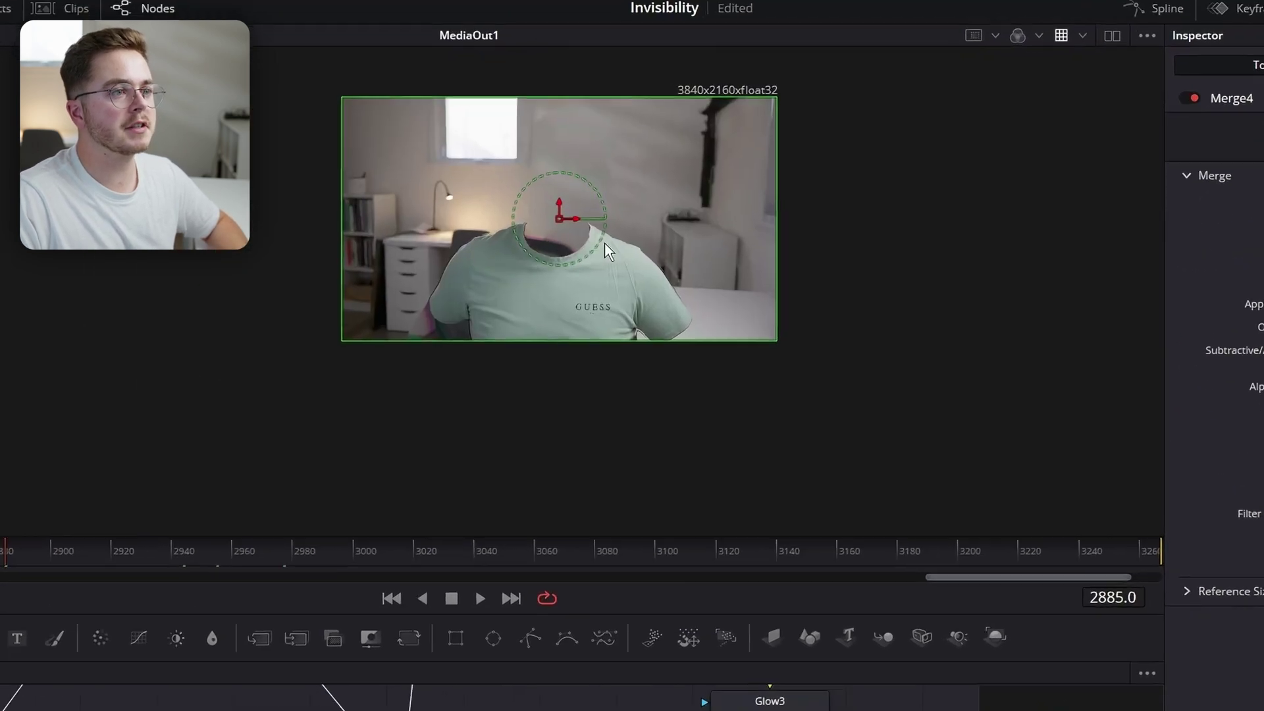
scroll(546, 224, up, 2)
scroll(556, 320, up, 3)
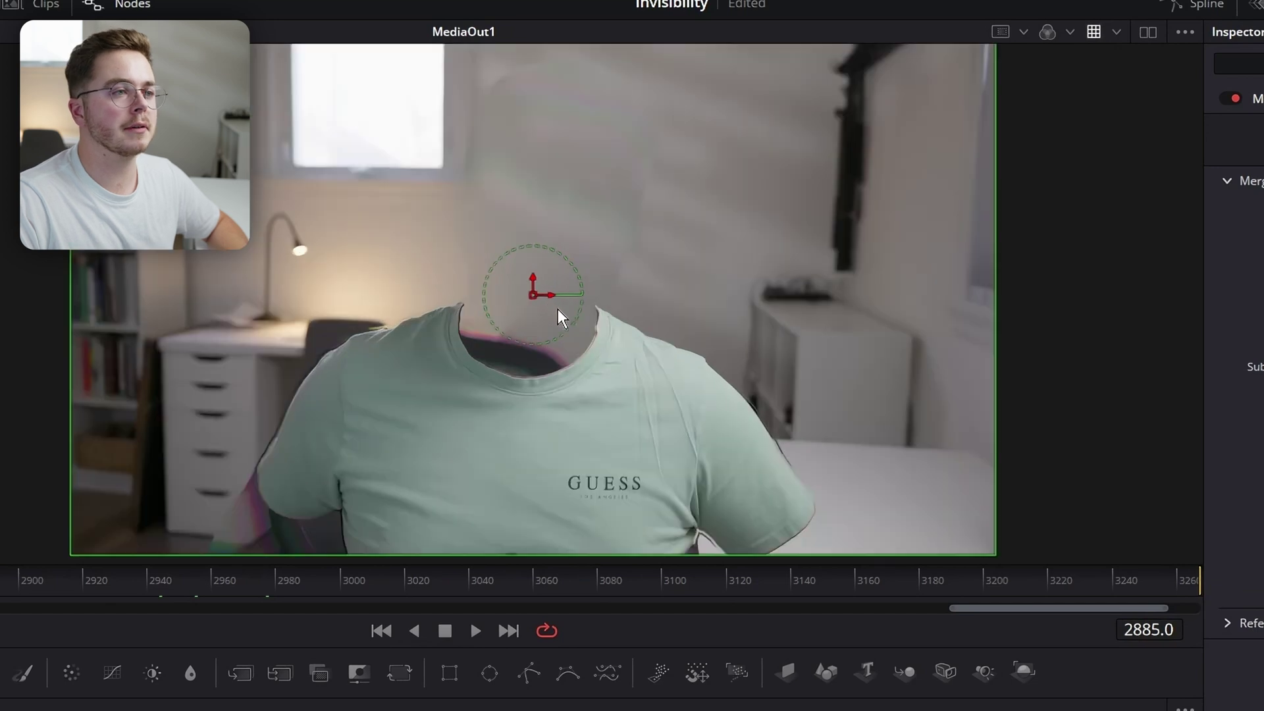
scroll(398, 368, up, 1)
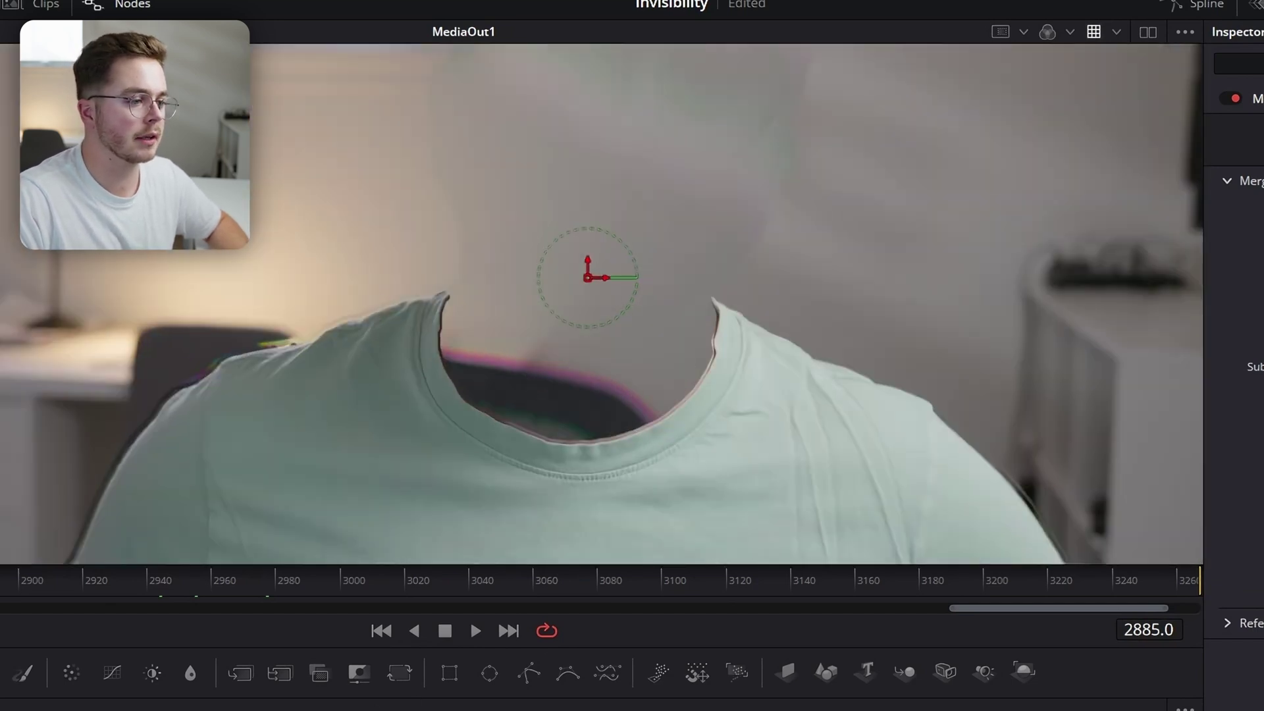
scroll(606, 375, up, 5)
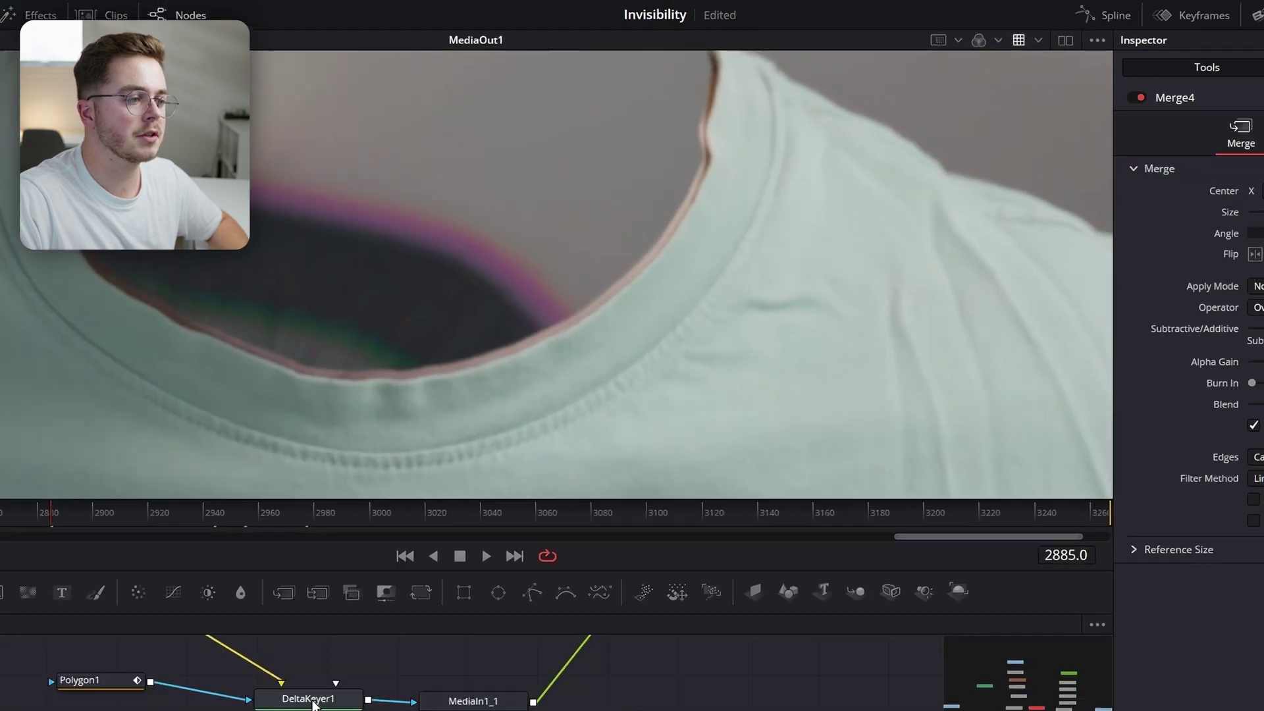
Fine-tune the Erode/Dilate amount of DeltaKeyer1's matte to tighten the shirt's edges
click(313, 702)
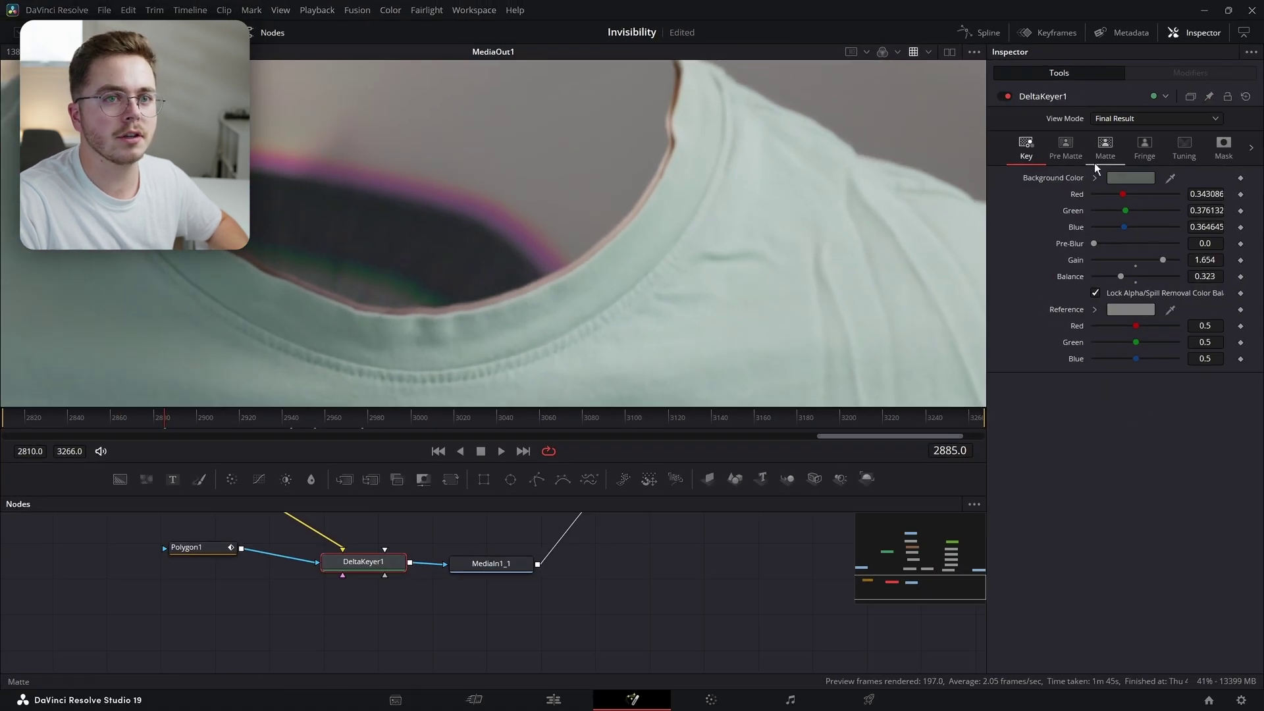
click(1100, 158)
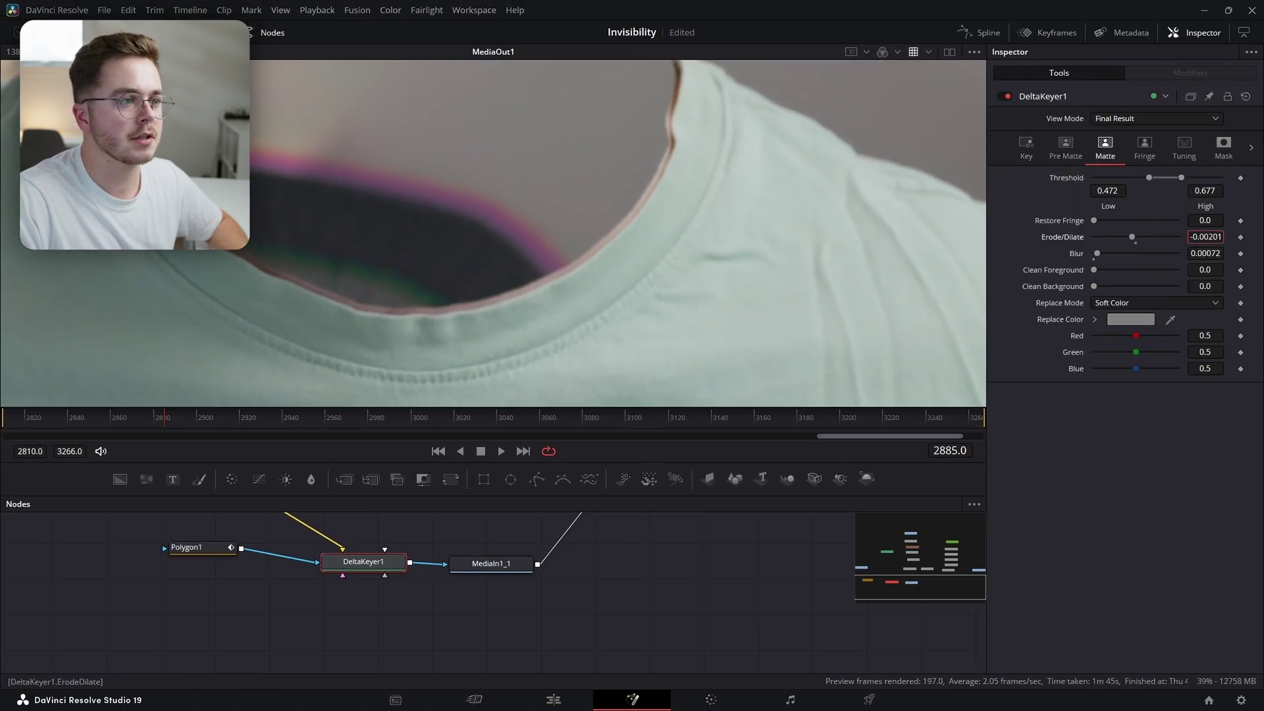
drag(1131, 237, 1133, 237)
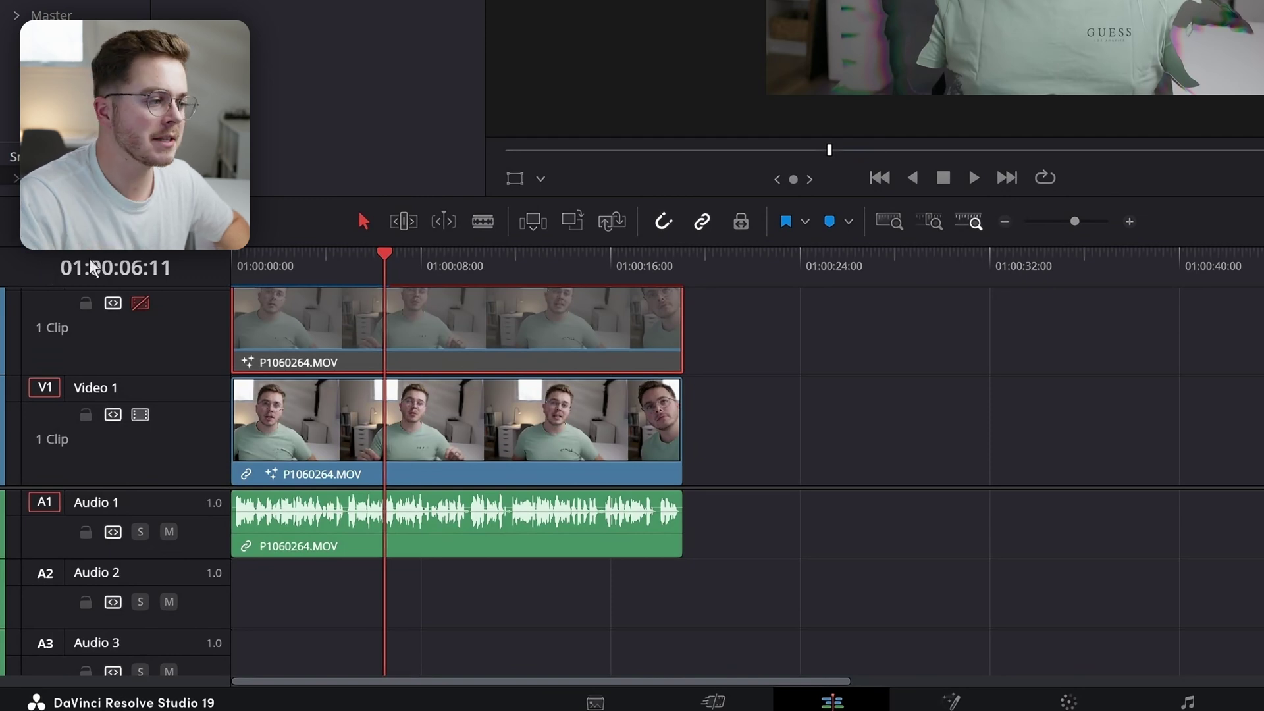
Re-enable the video track above Video 1 on the edit timeline and play the footage from 01:00:10:11
click(486, 420)
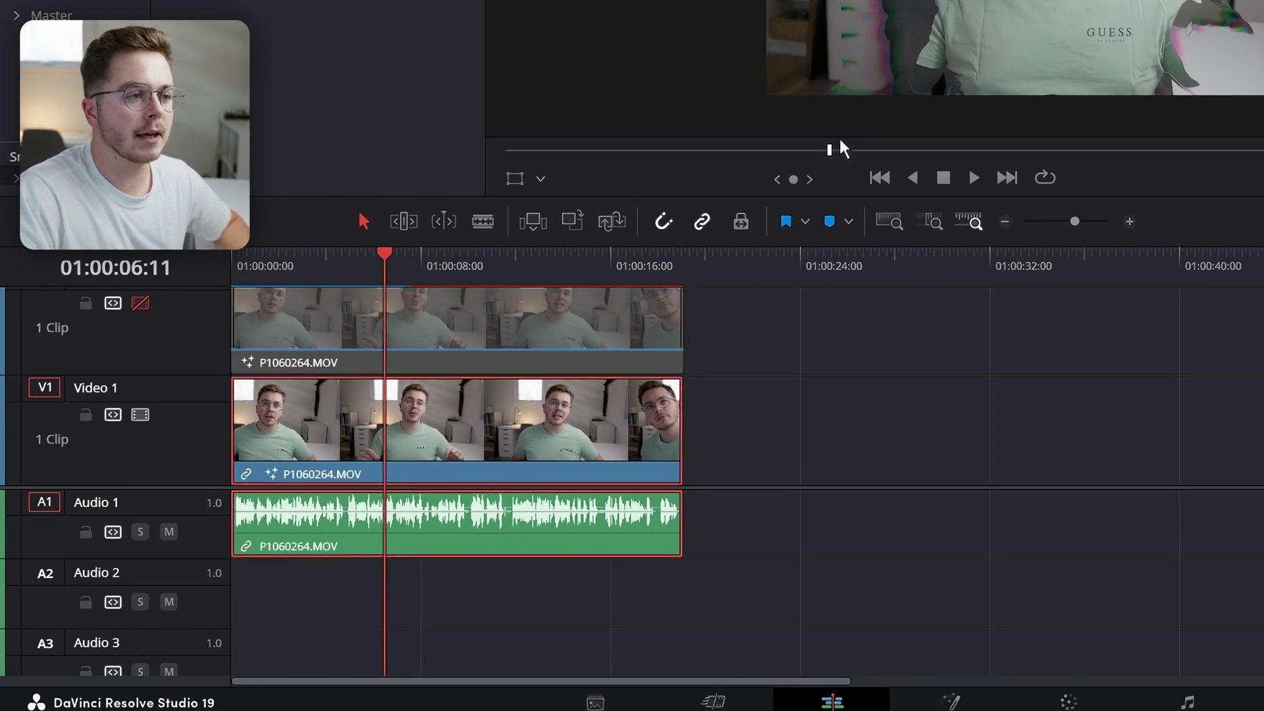
drag(886, 156, 876, 151)
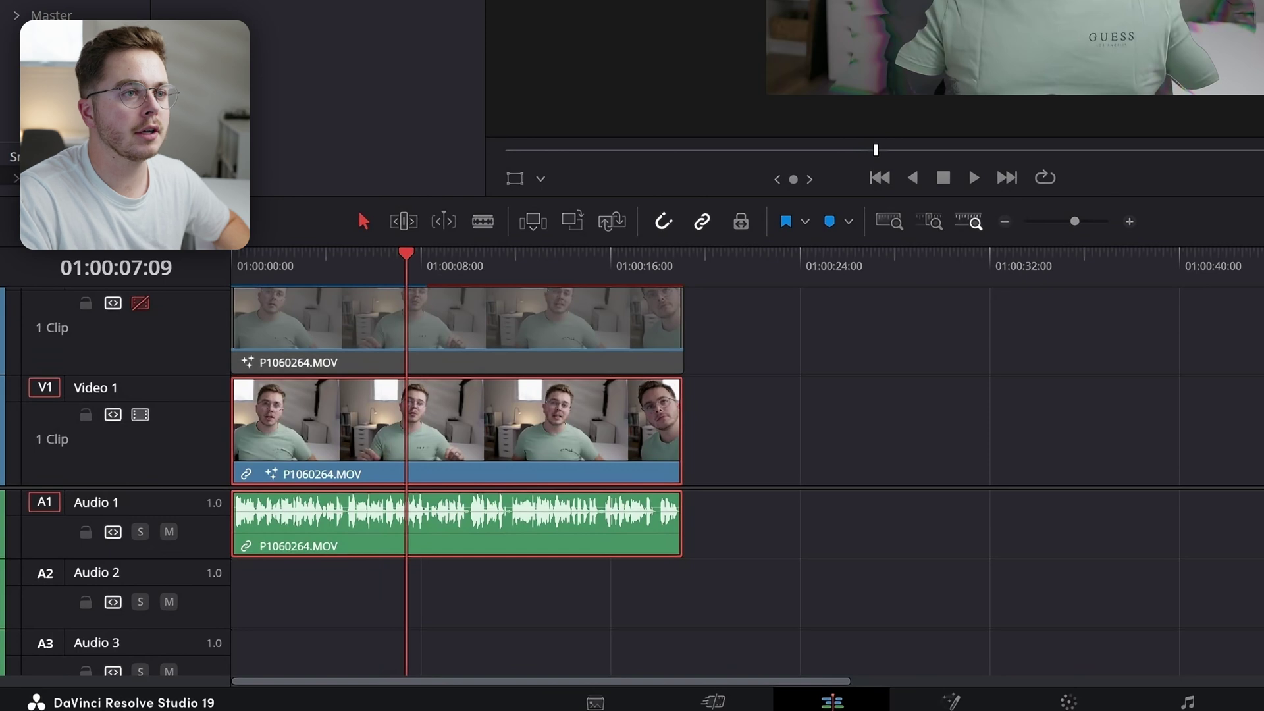
click(140, 303)
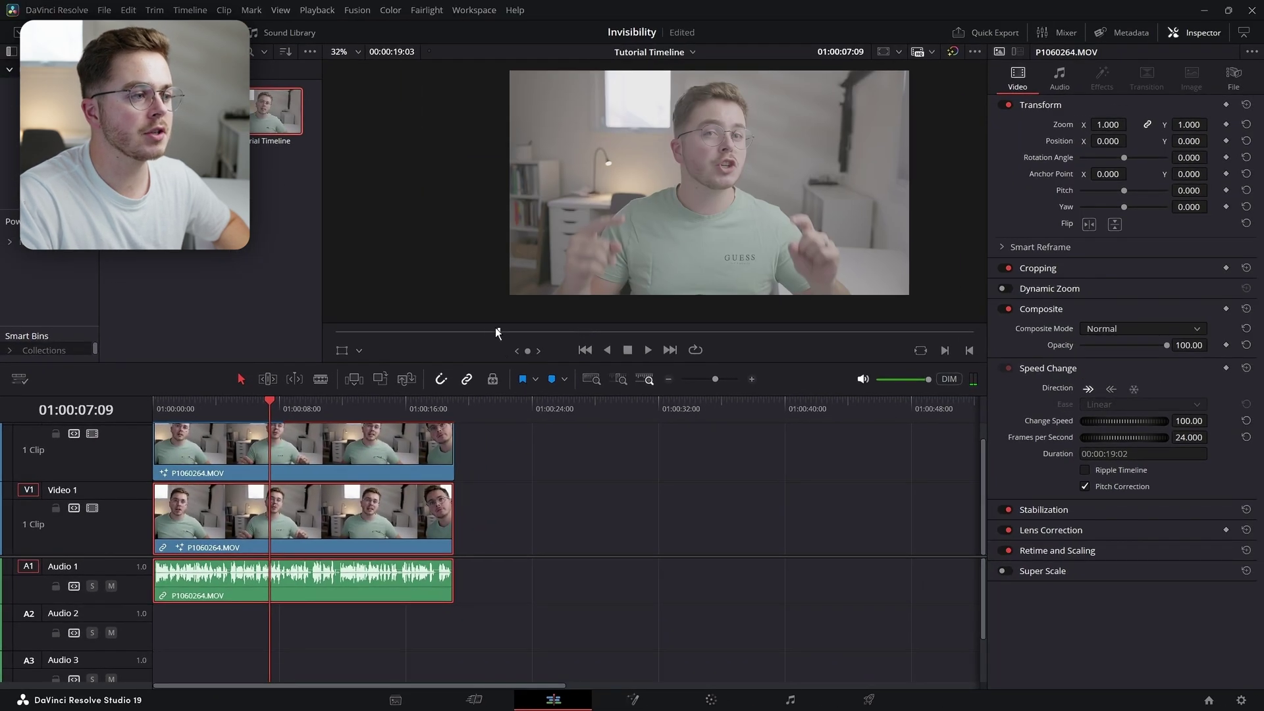
drag(497, 332, 740, 332)
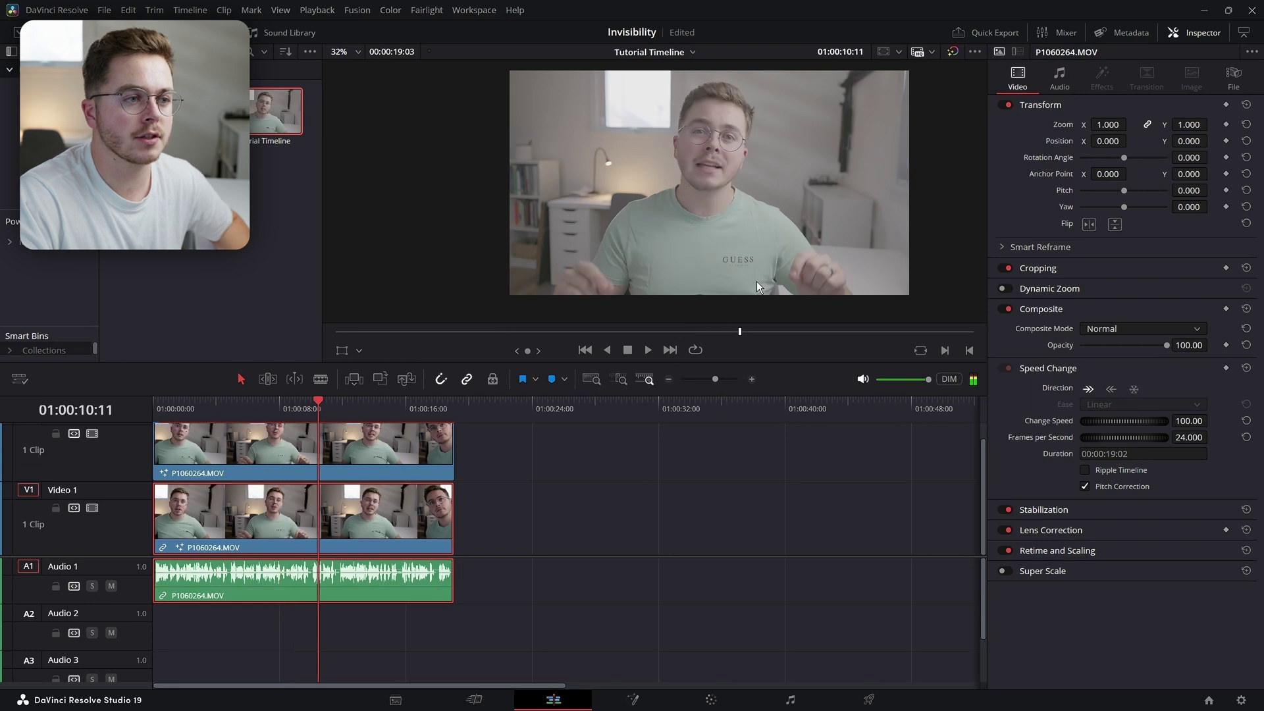
key(space)
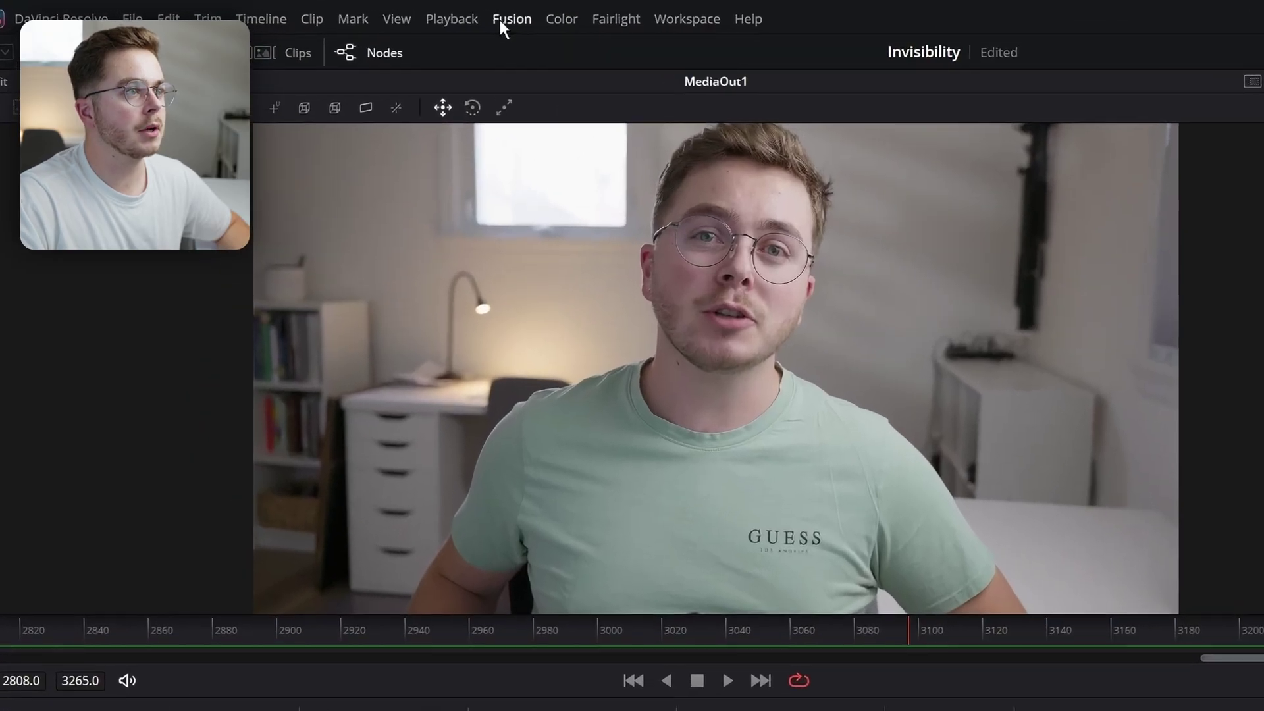
Import the glasses model uploads_files_5866741_Glass+Frame.fbx into the Fusion composition as an FBX scene with the default import options
click(500, 19)
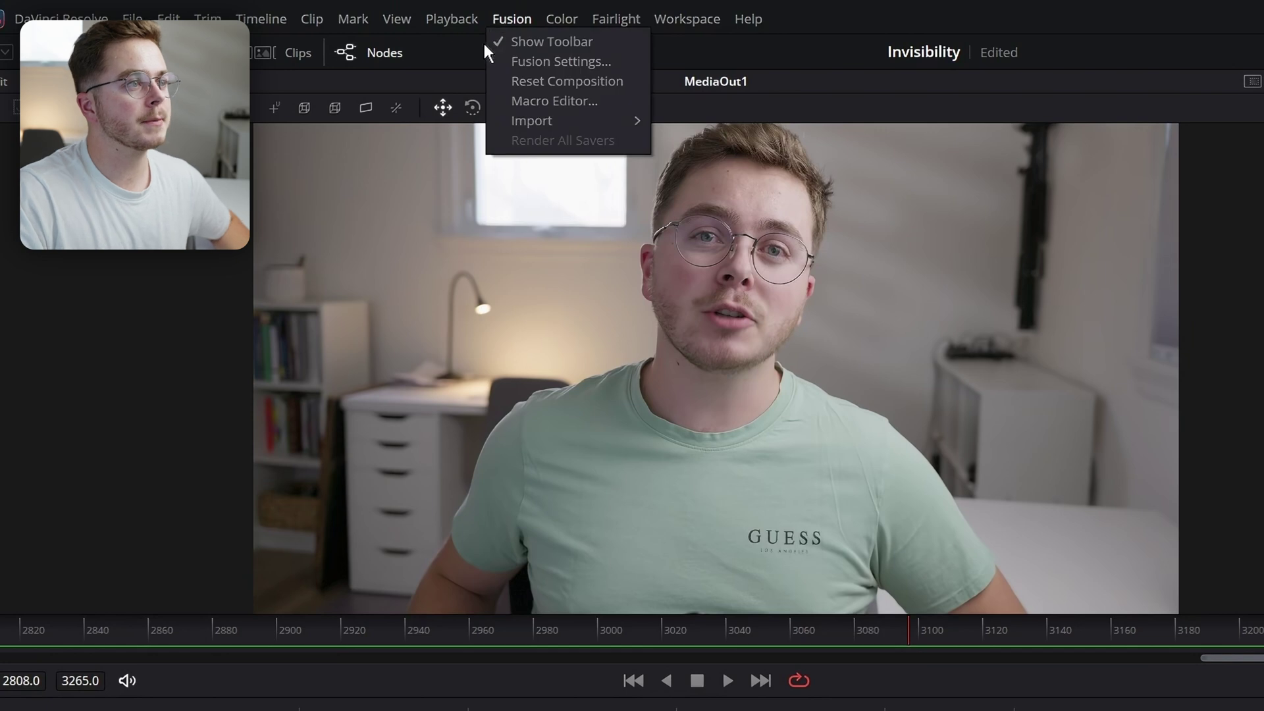
mouse_move(563, 122)
click(701, 139)
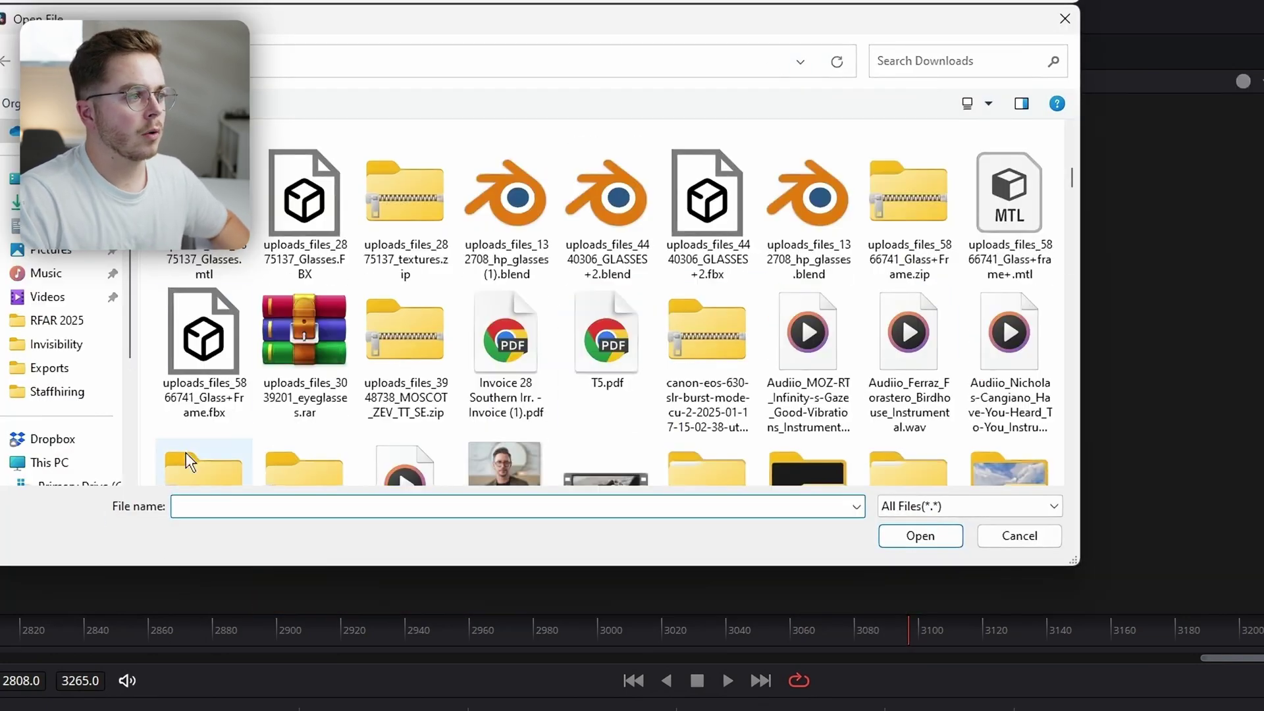
click(207, 362)
click(928, 545)
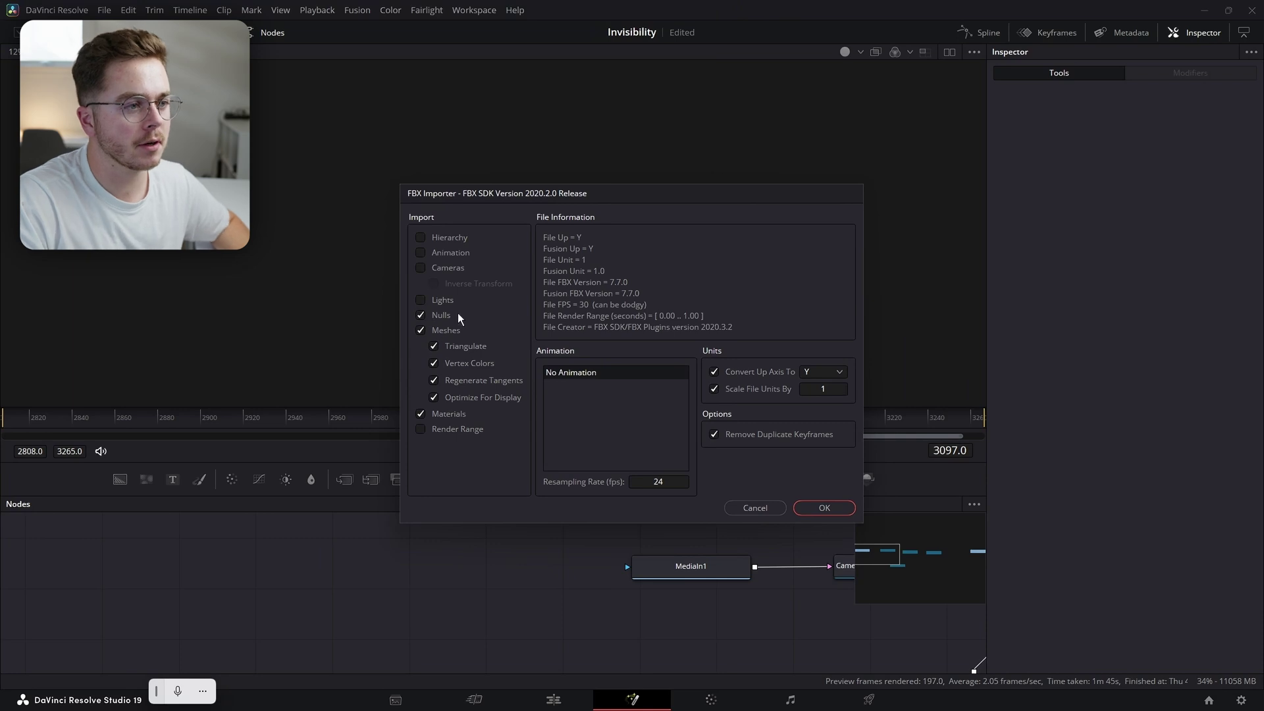
click(834, 510)
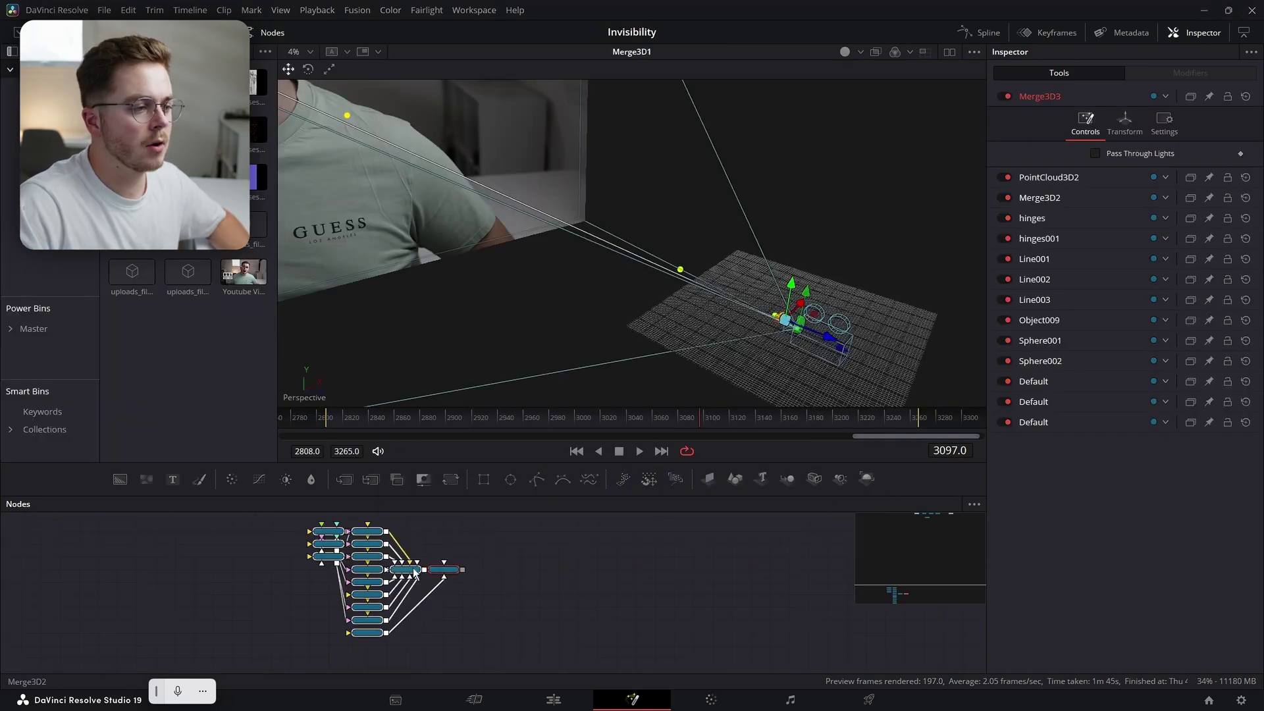
Move the imported glasses nodes next to the main node chain, left of MediaIn1
drag(455, 576, 732, 528)
drag(740, 536, 553, 653)
scroll(547, 604, down, 3)
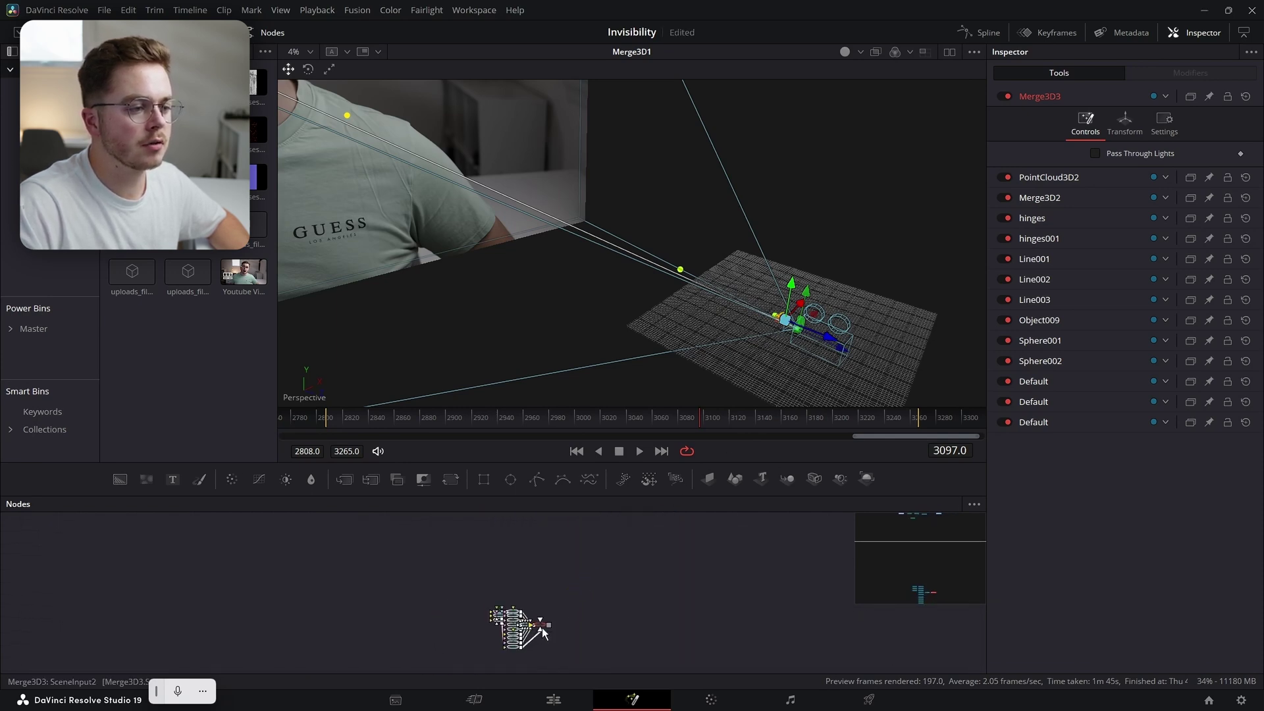
drag(544, 629, 500, 546)
scroll(487, 547, up, 4)
click(420, 569)
scroll(365, 574, up, 2)
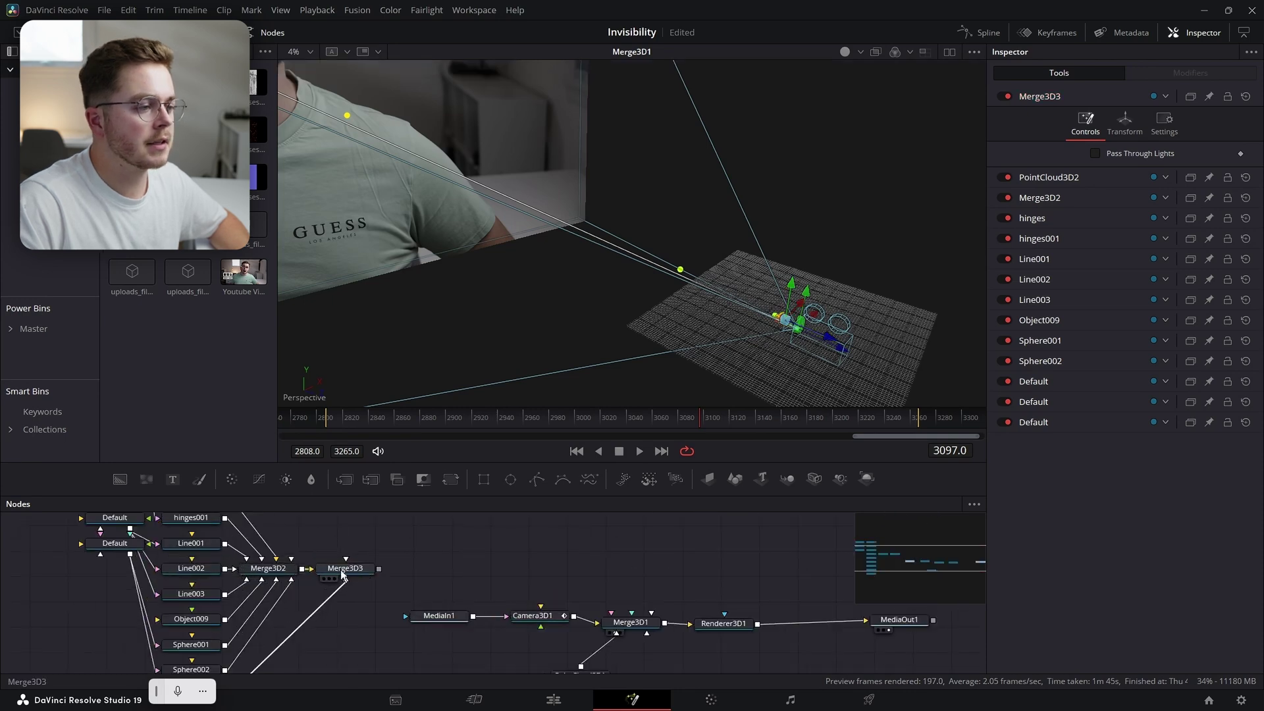
Connect Merge3D3's output to Merge3D1 to bring the glasses into the tracked camera scene
drag(335, 580, 596, 547)
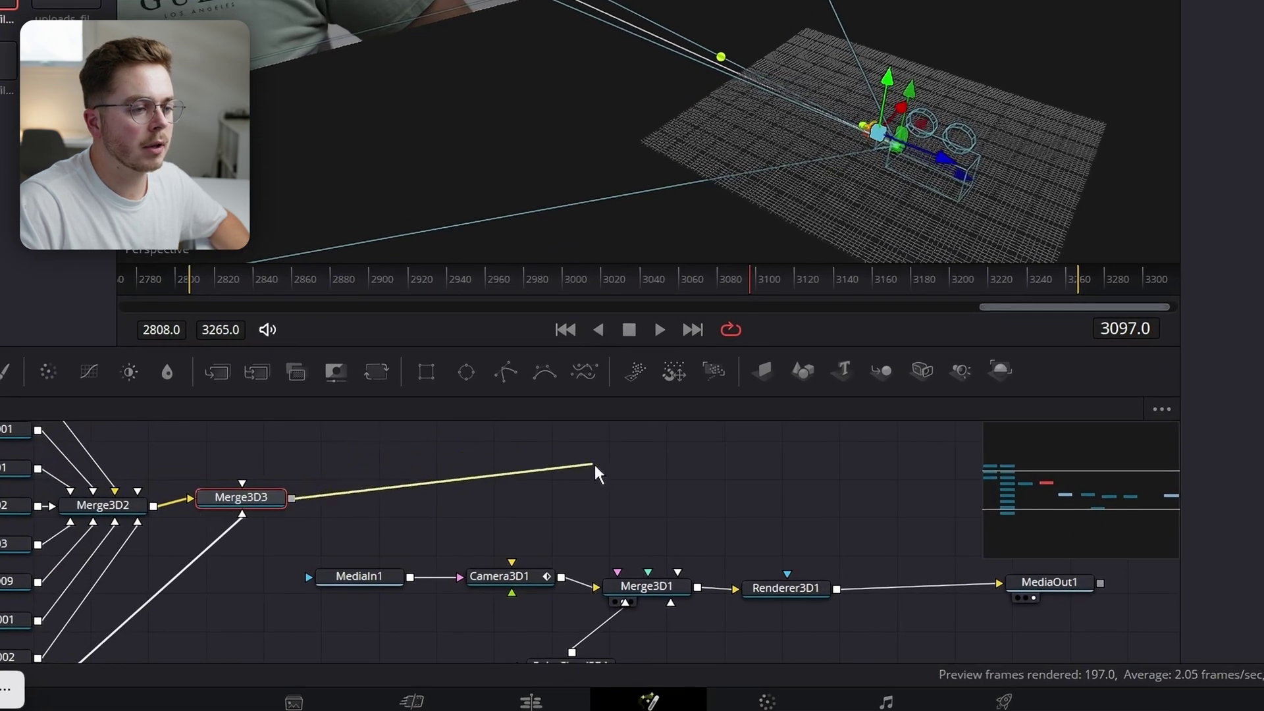
drag(596, 473, 653, 590)
click(648, 586)
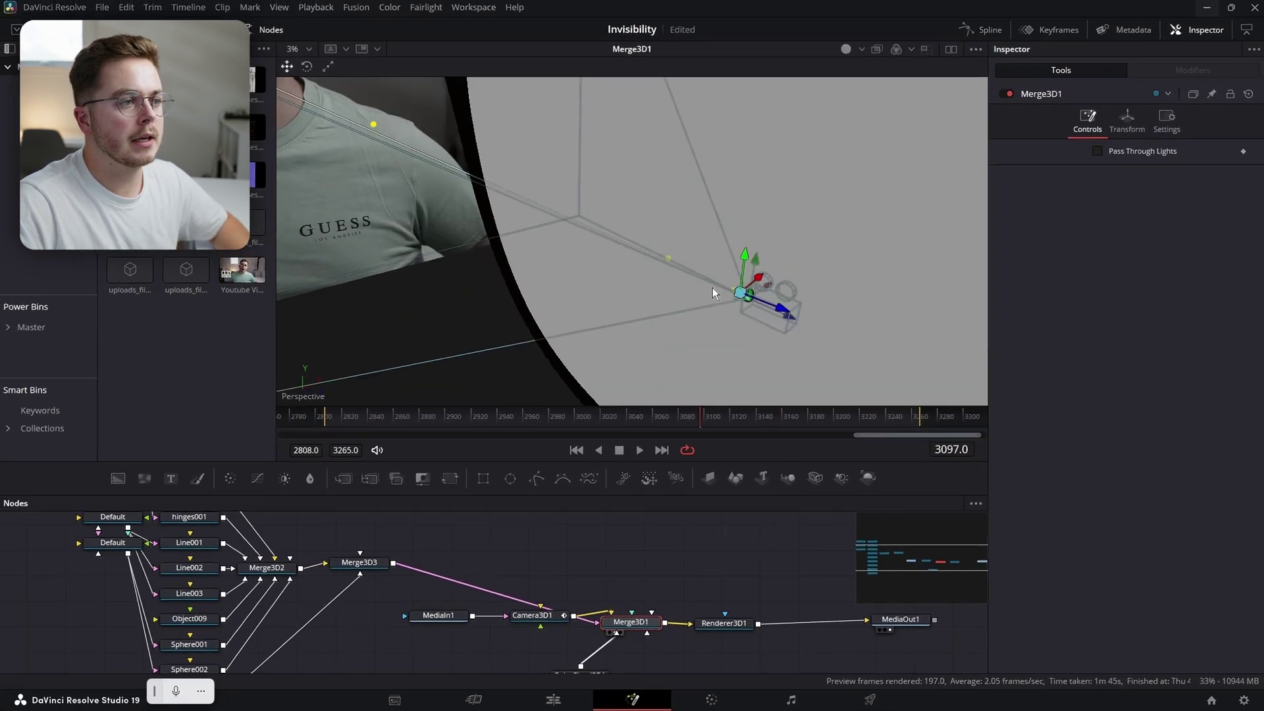
scroll(712, 287, up, 3)
scroll(741, 290, down, 4)
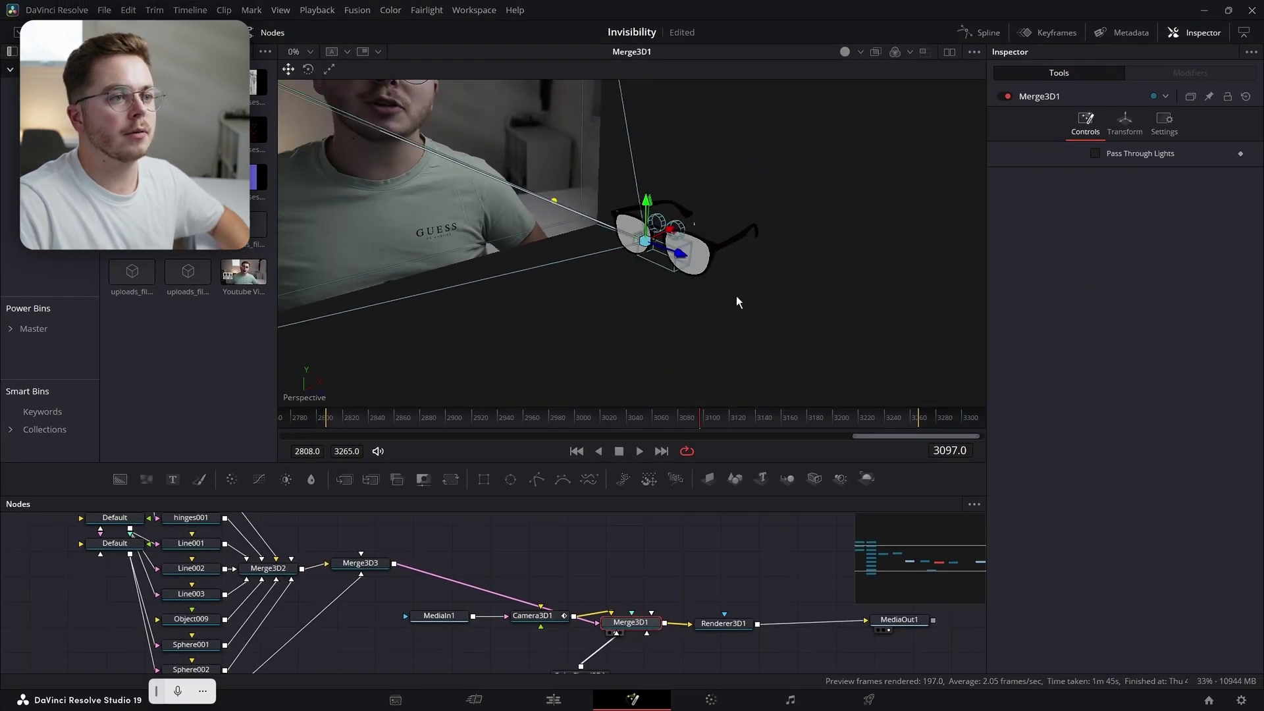
drag(736, 295, 587, 246)
Add a Transform 3D node between Merge3D3 and Merge3D1
scroll(351, 562, up, 2)
click(351, 562)
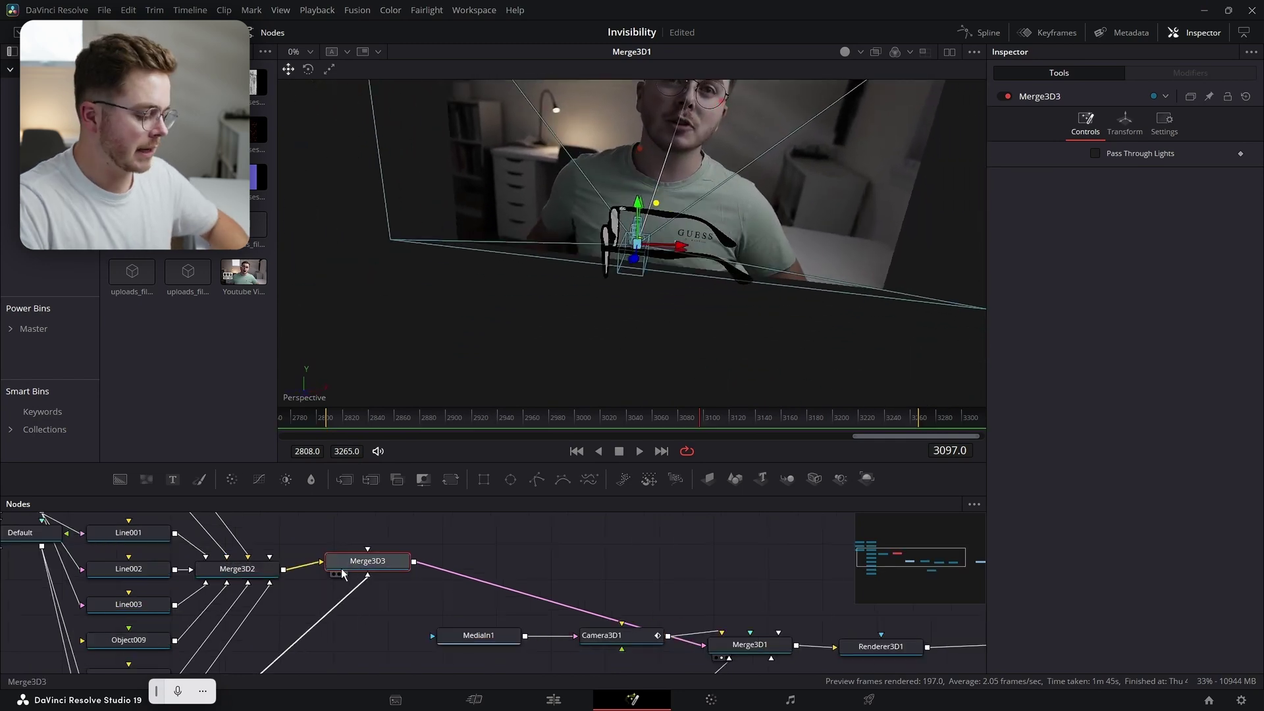
key(shift+space)
text(direct)
key(BackSpace)
key(BackSpace)
key(BackSpace)
key(BackSpace)
key(BackSpace)
key(BackSpace)
text(xf)
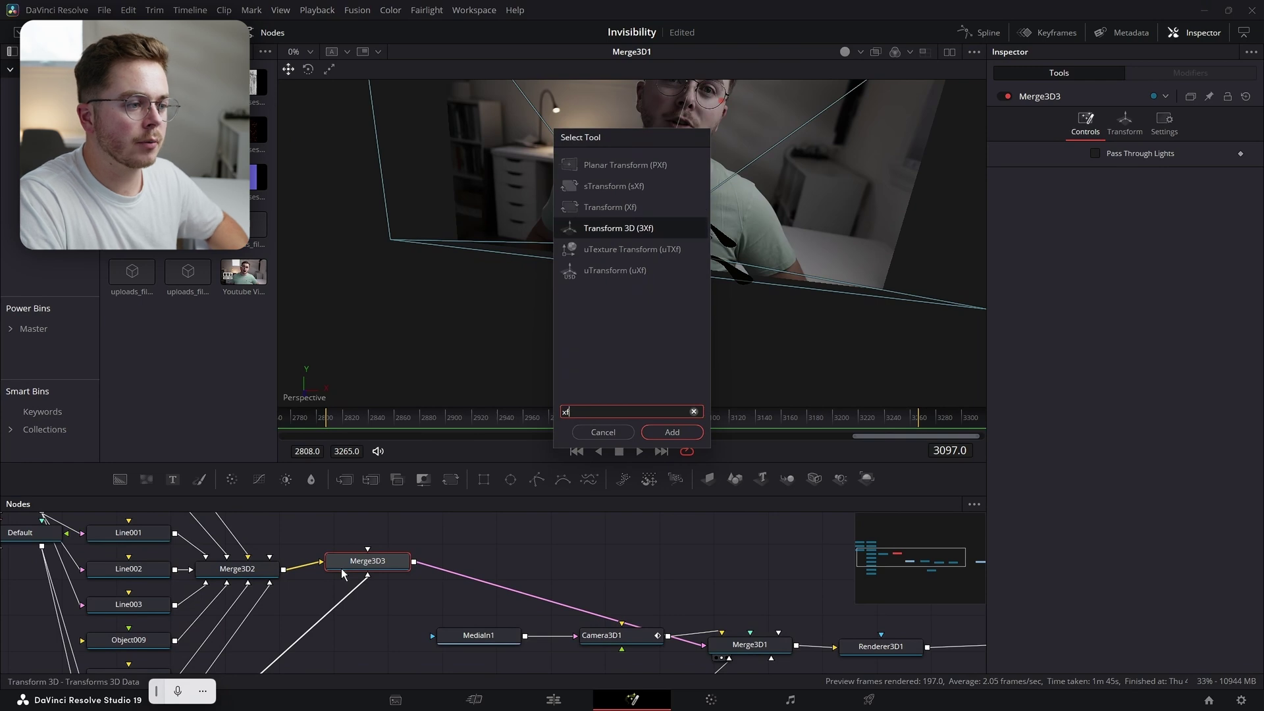
key(Return)
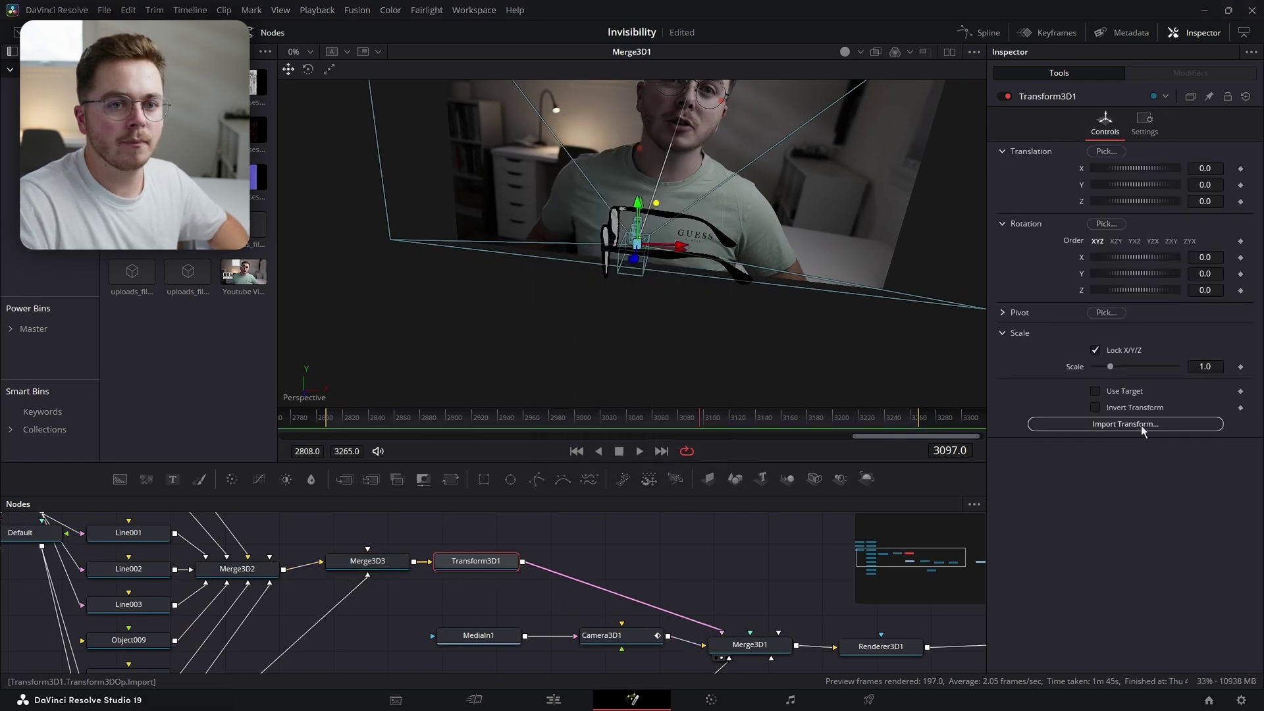
Scale the glasses down to 0.0026 in Transform3D1 with the Renderer3D1 output shown in the viewer
double_click(1204, 366)
text(0.288)
key(Return)
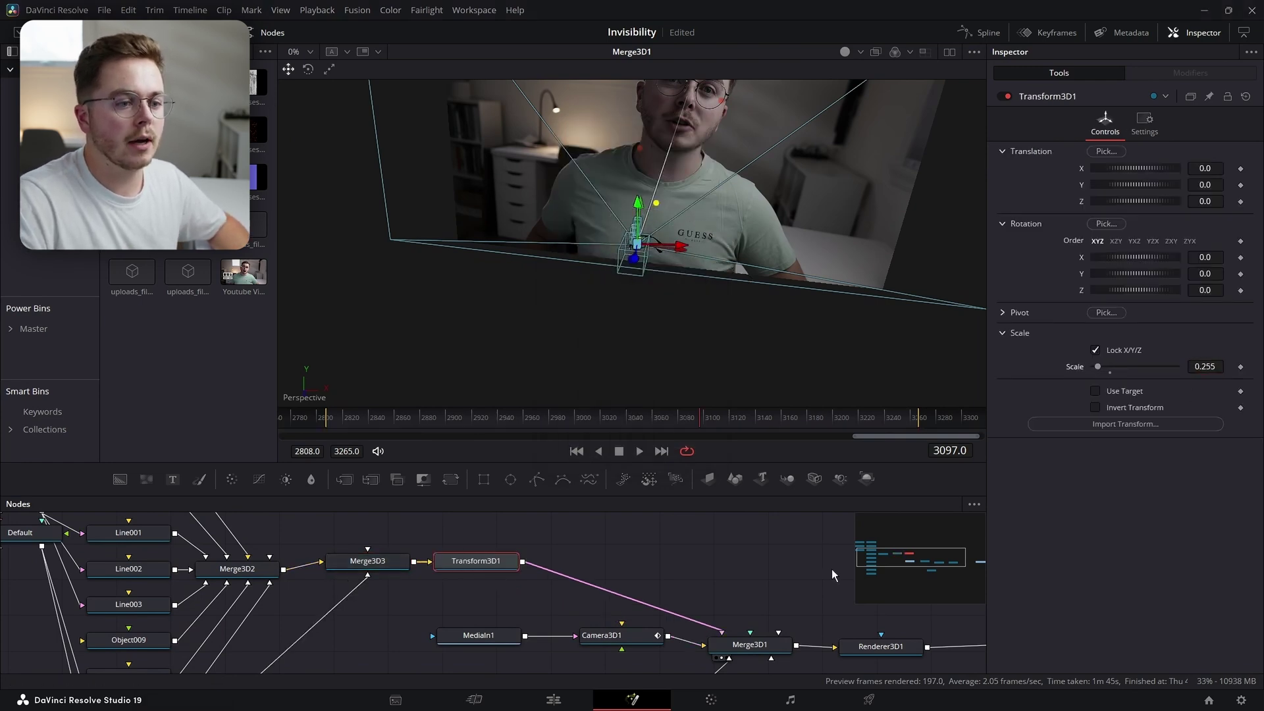
drag(832, 569, 625, 557)
click(682, 638)
key(1)
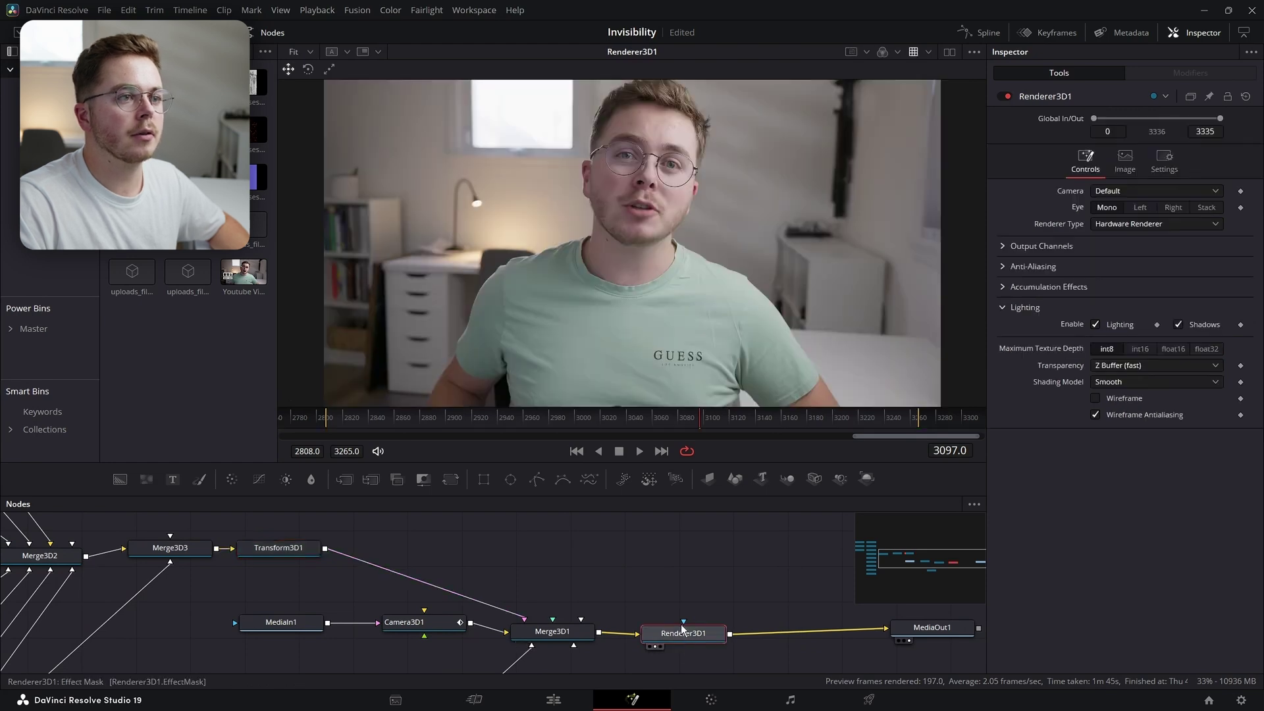
click(285, 559)
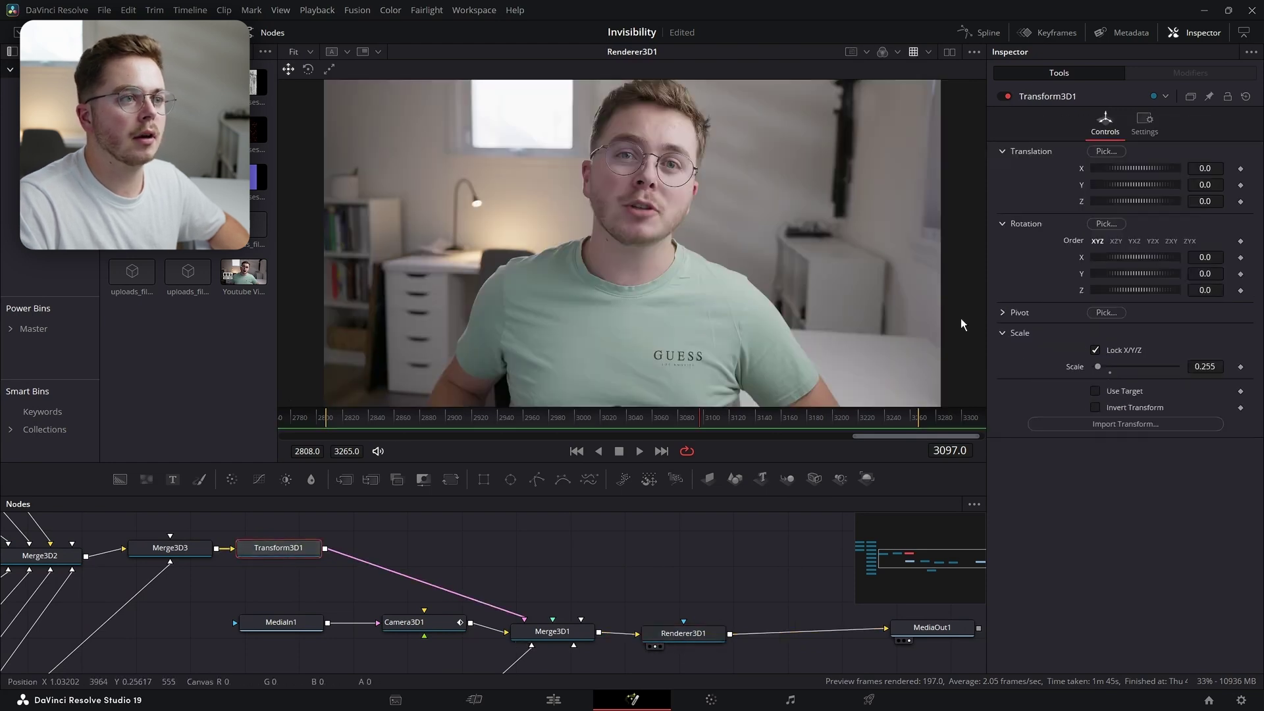
drag(1213, 373, 1183, 372)
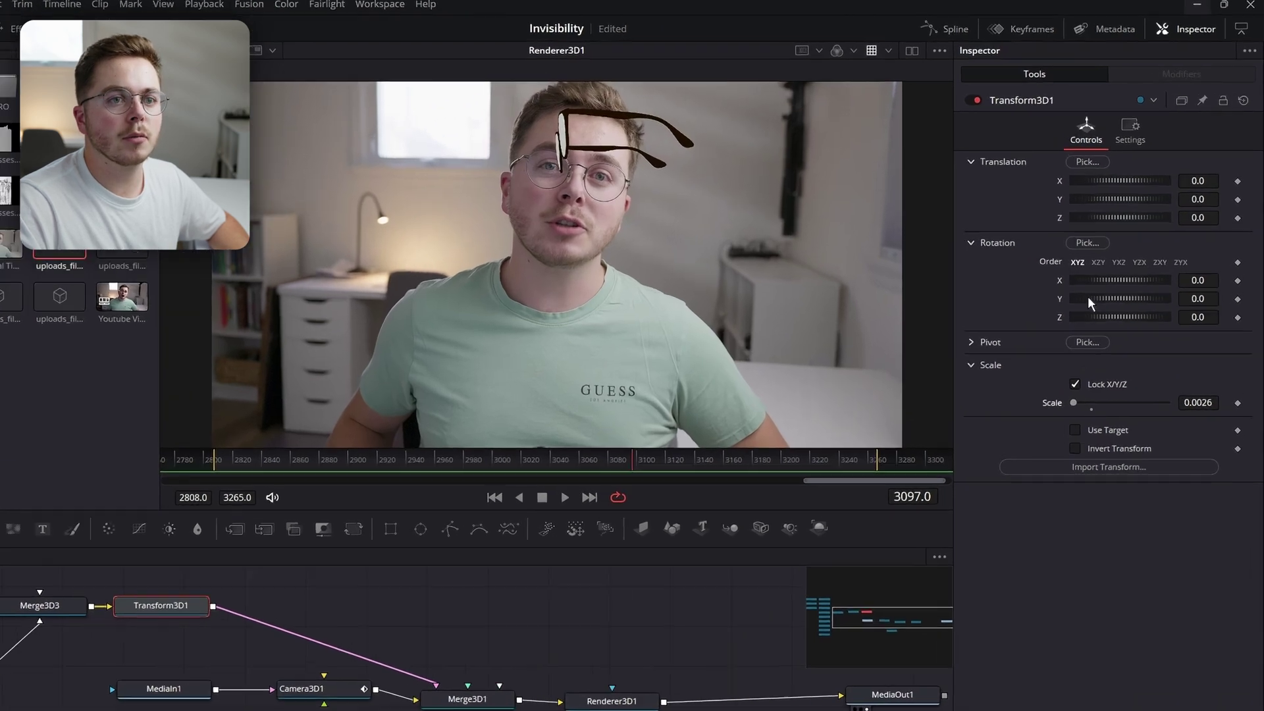
Fit the glasses to the face with rotation Y 80.87 and Z -14.35, and translation X -0.1391 and Y -0.0725
drag(1106, 273, 1186, 278)
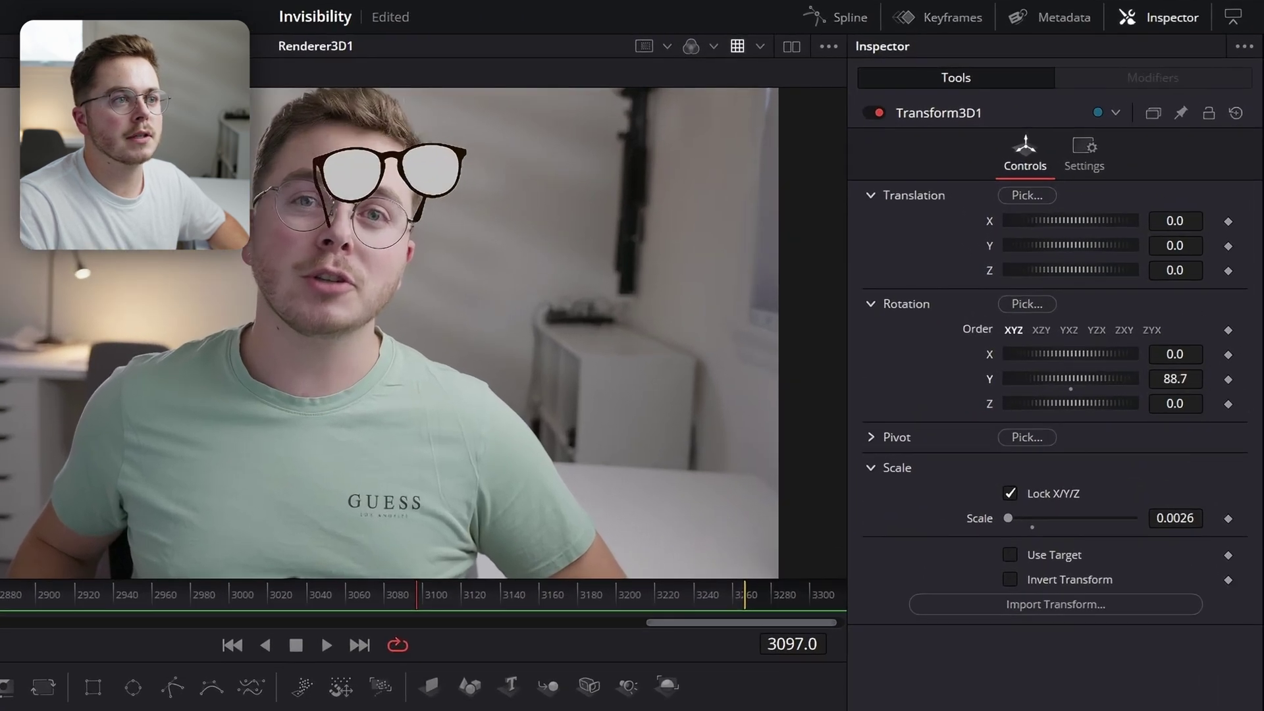
drag(1081, 379, 1002, 405)
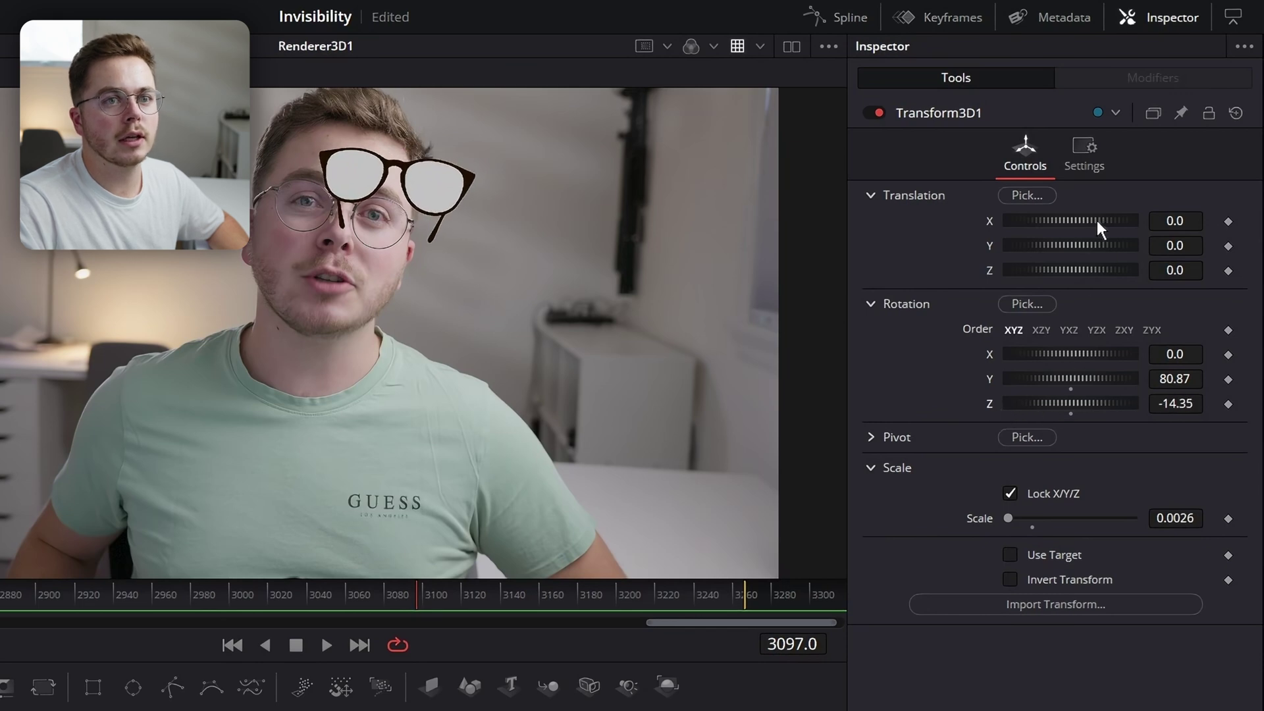
drag(1097, 220, 1082, 253)
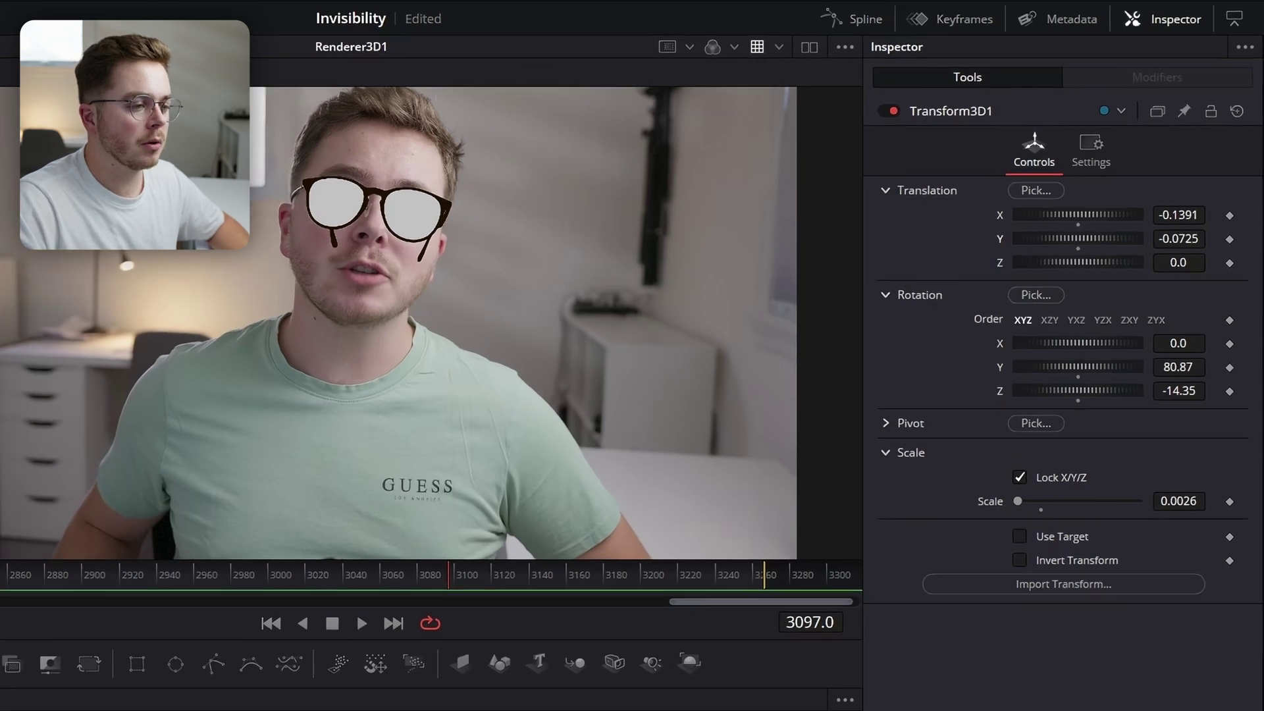
Show Merge3D1 in the viewer and turn off Show View Controls for Camera3D1
click(555, 640)
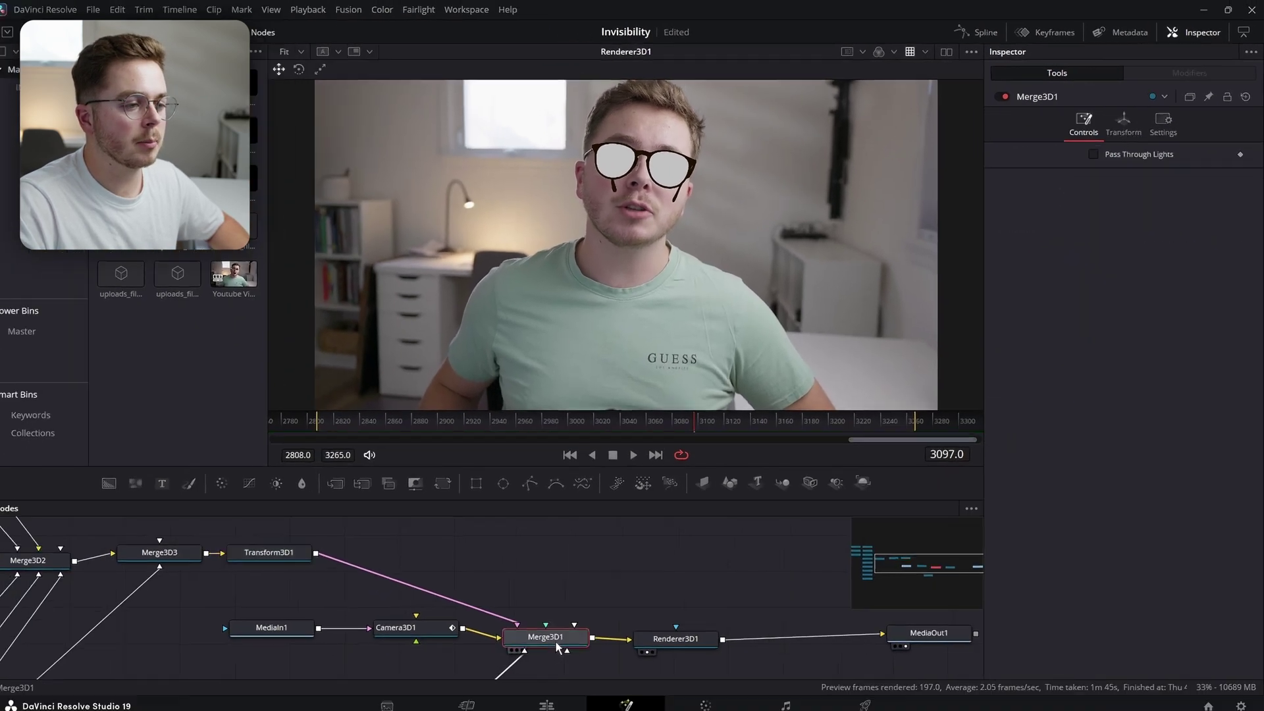
key(2)
scroll(677, 322, up, 4)
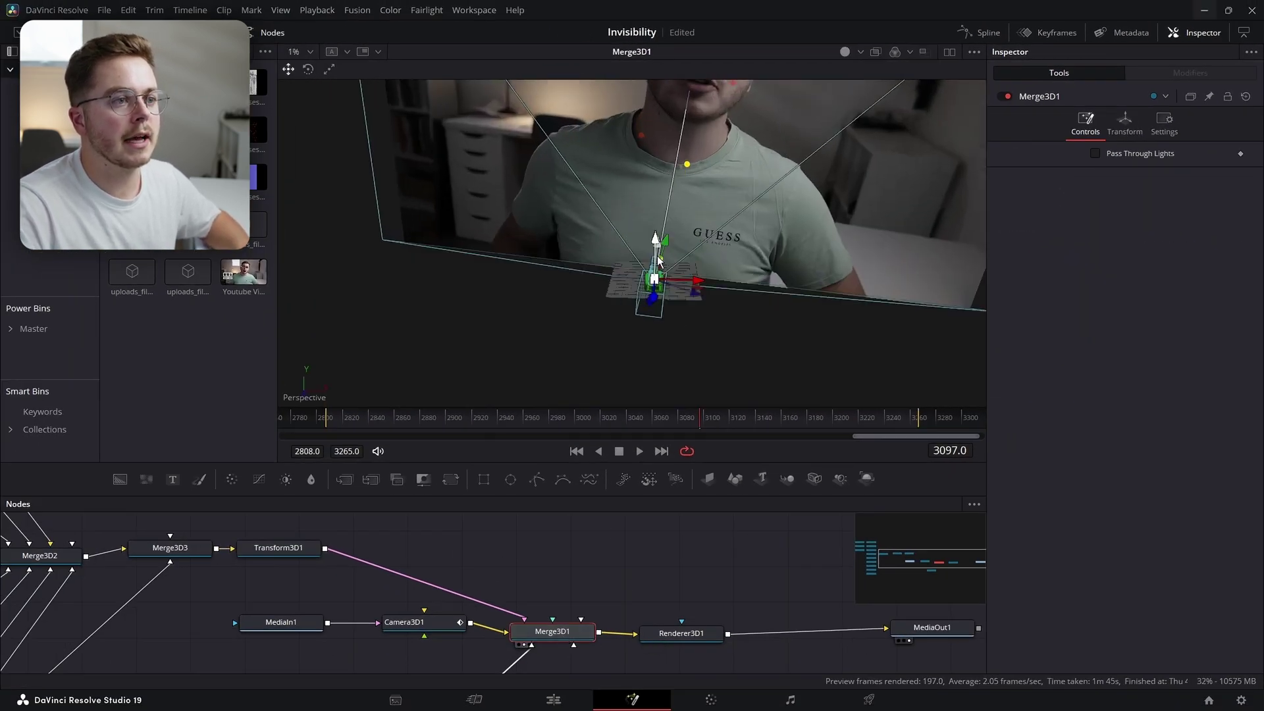
drag(718, 349, 660, 198)
scroll(606, 141, up, 3)
drag(606, 141, 659, 276)
scroll(658, 276, up, 3)
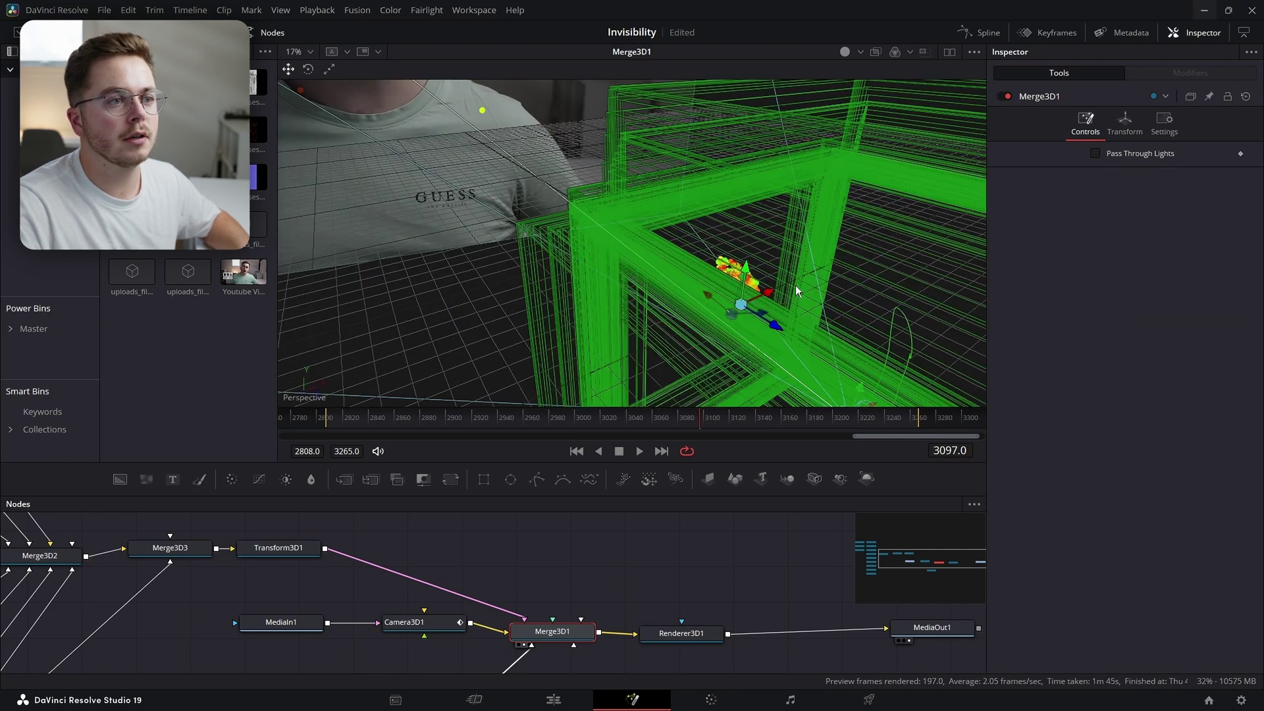
click(412, 573)
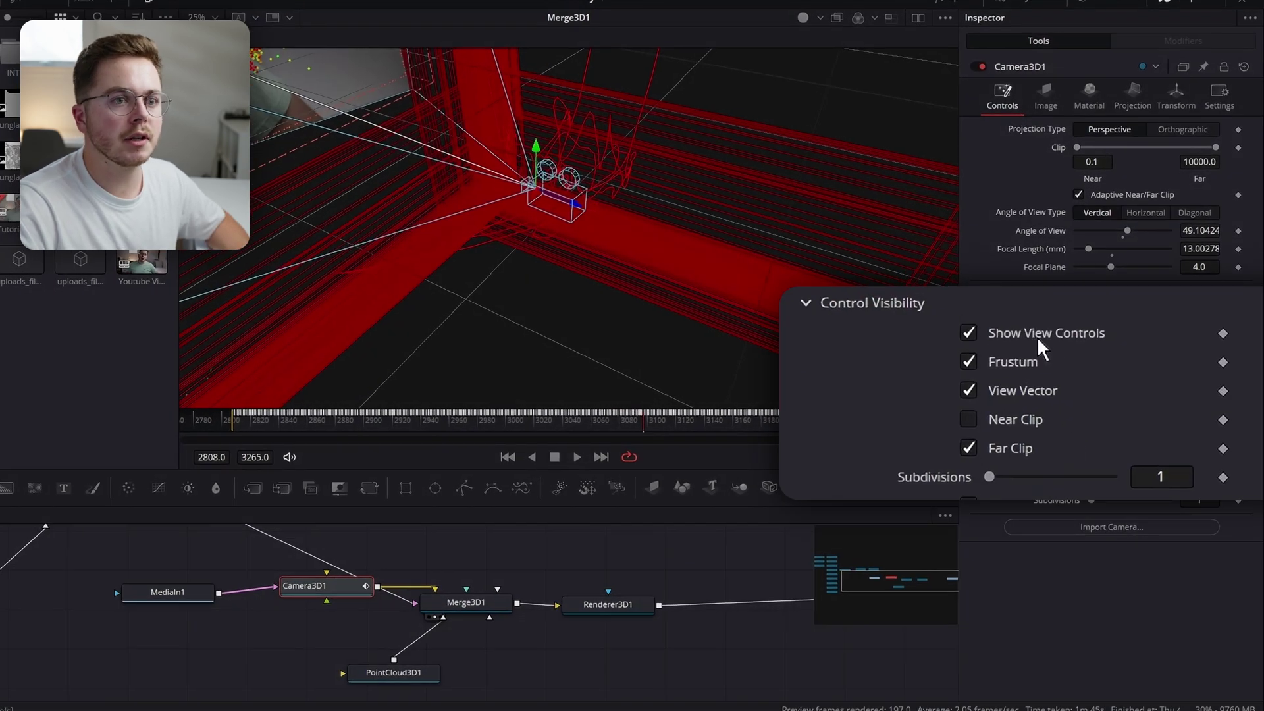
click(1037, 337)
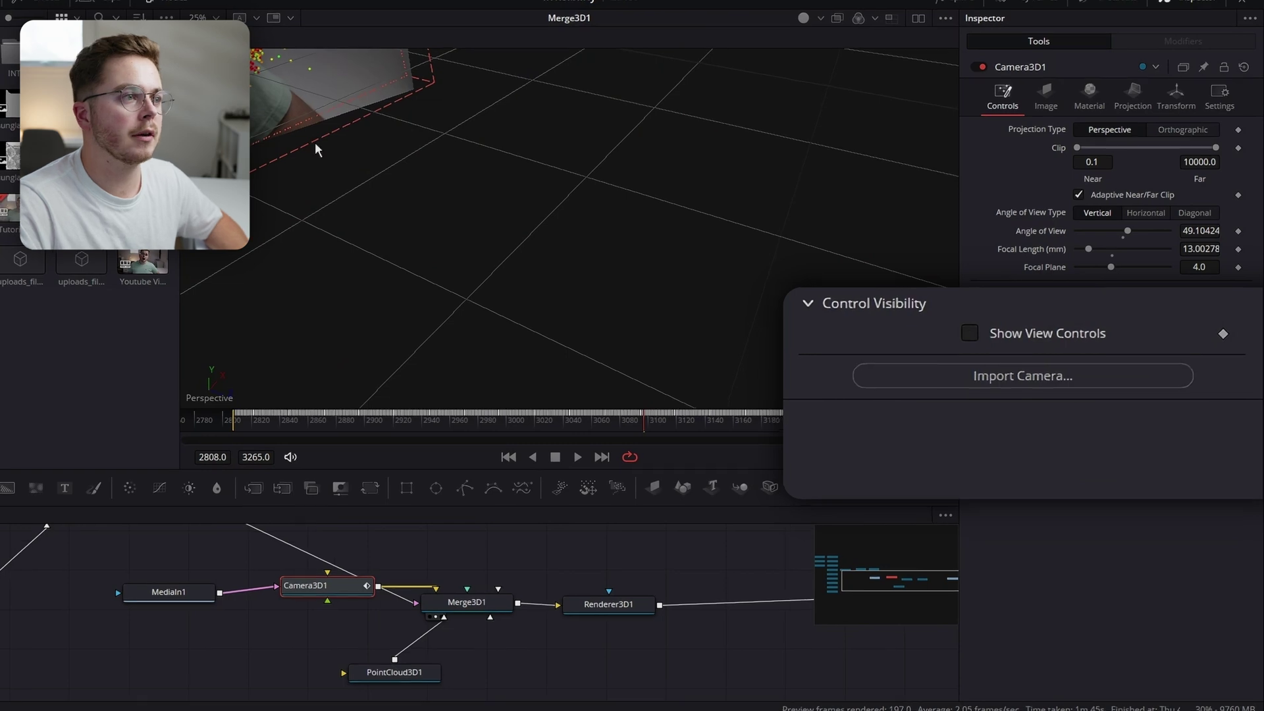
Set Transform3D1's Z translation to -0.002 to line the glasses up with the face's tracked point cloud
drag(316, 145, 723, 273)
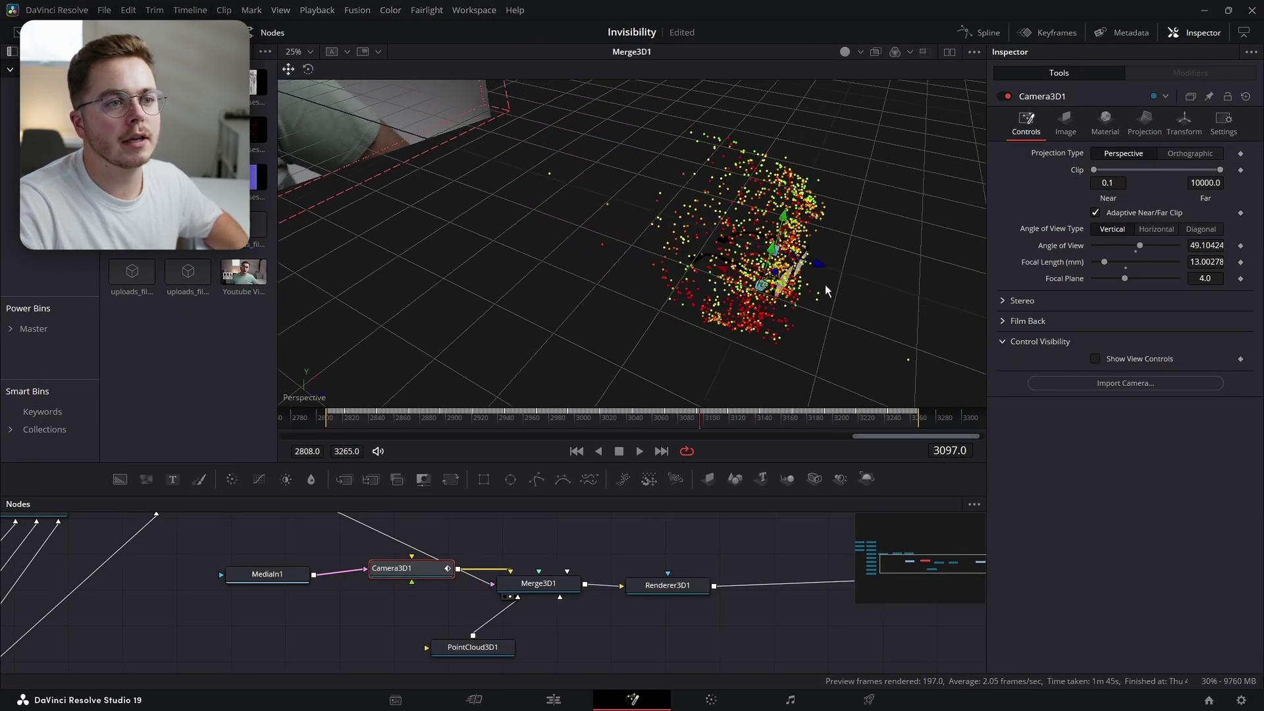
drag(824, 285, 868, 265)
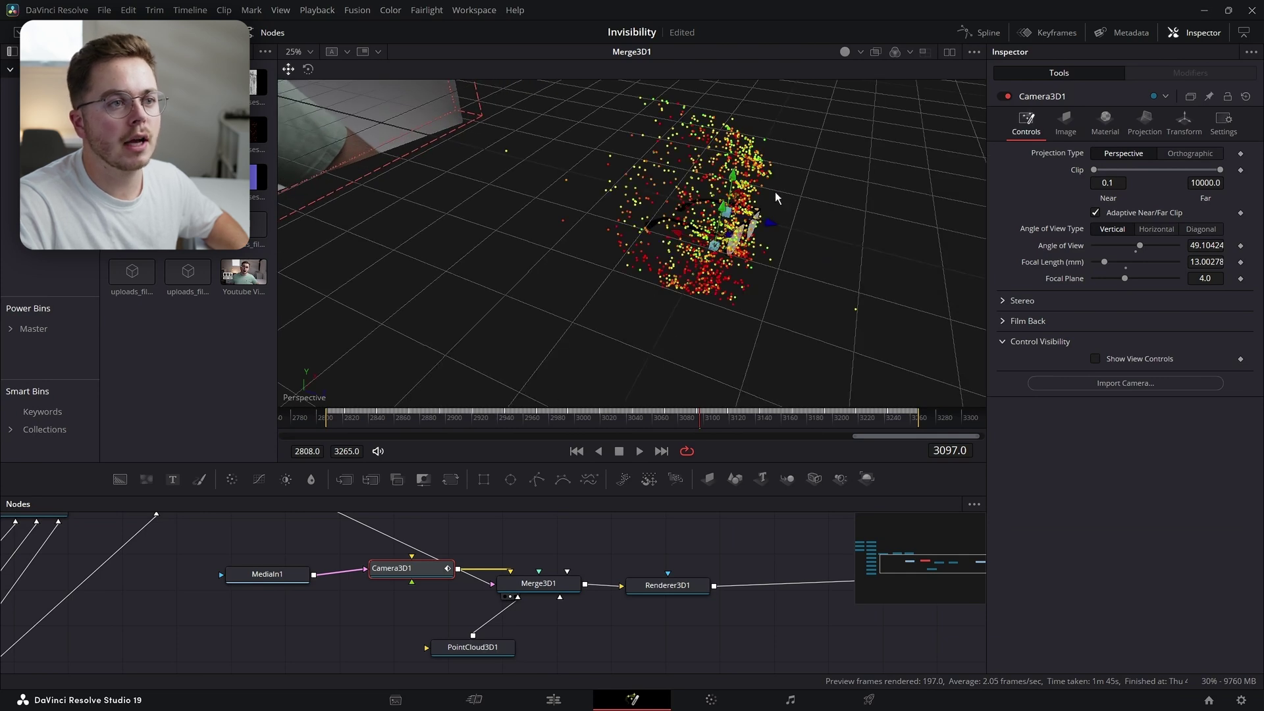
drag(469, 536, 519, 594)
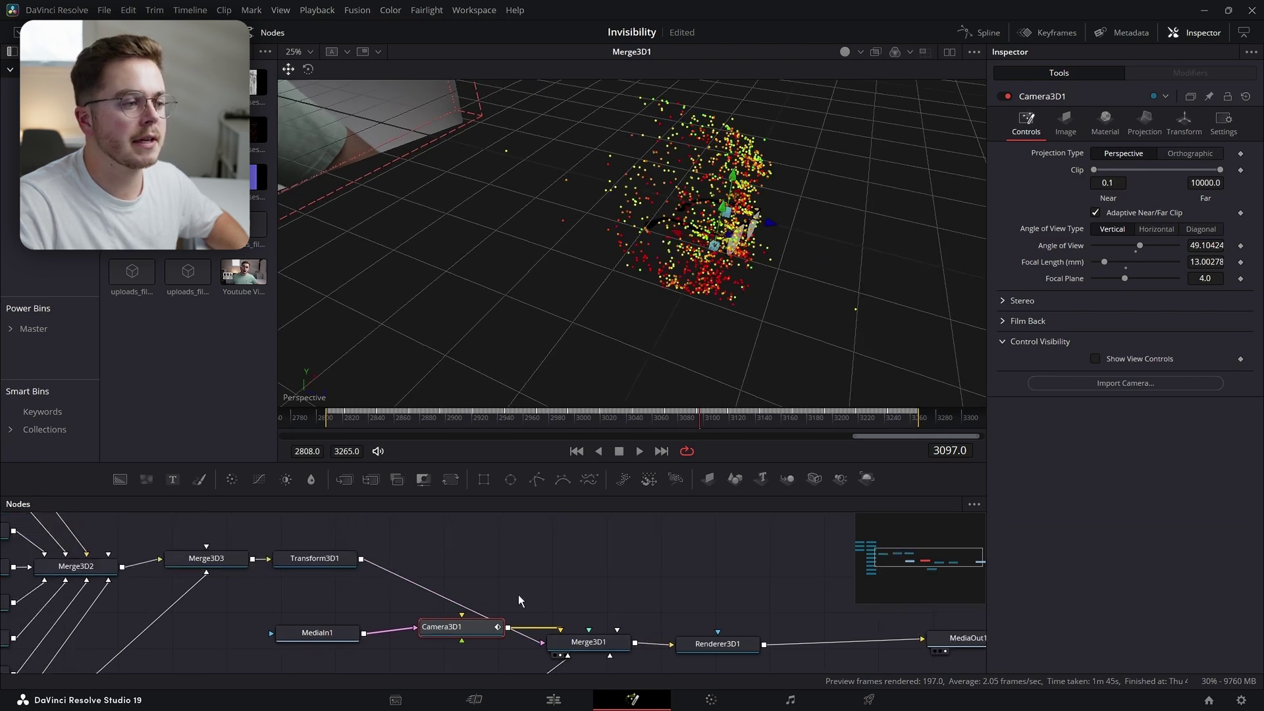
click(338, 565)
drag(1115, 204, 1117, 205)
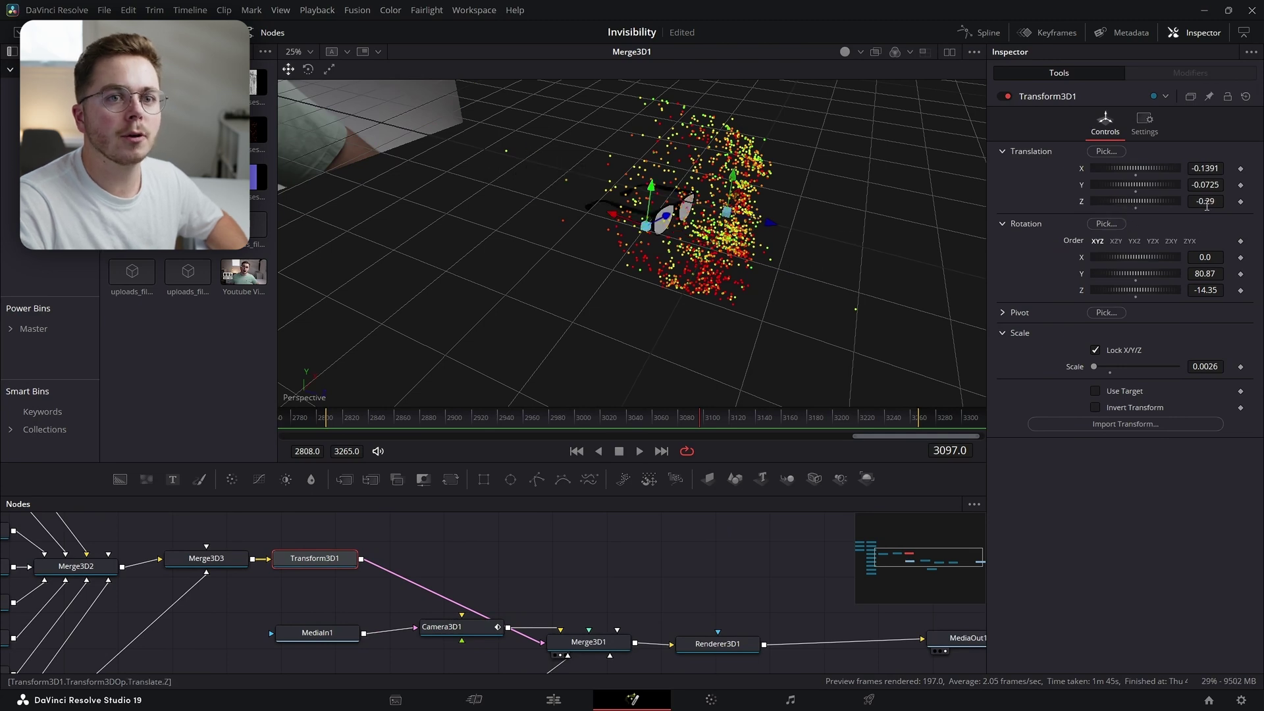
drag(1207, 205, 1246, 206)
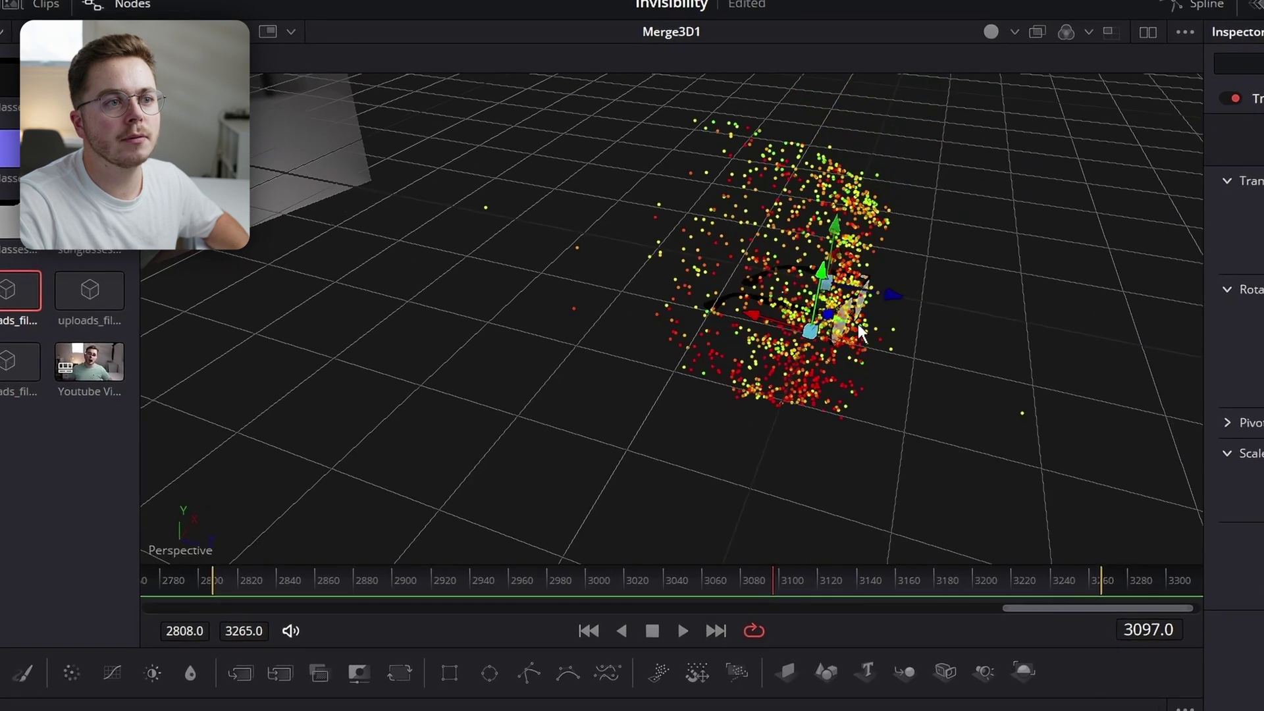
drag(859, 332, 965, 214)
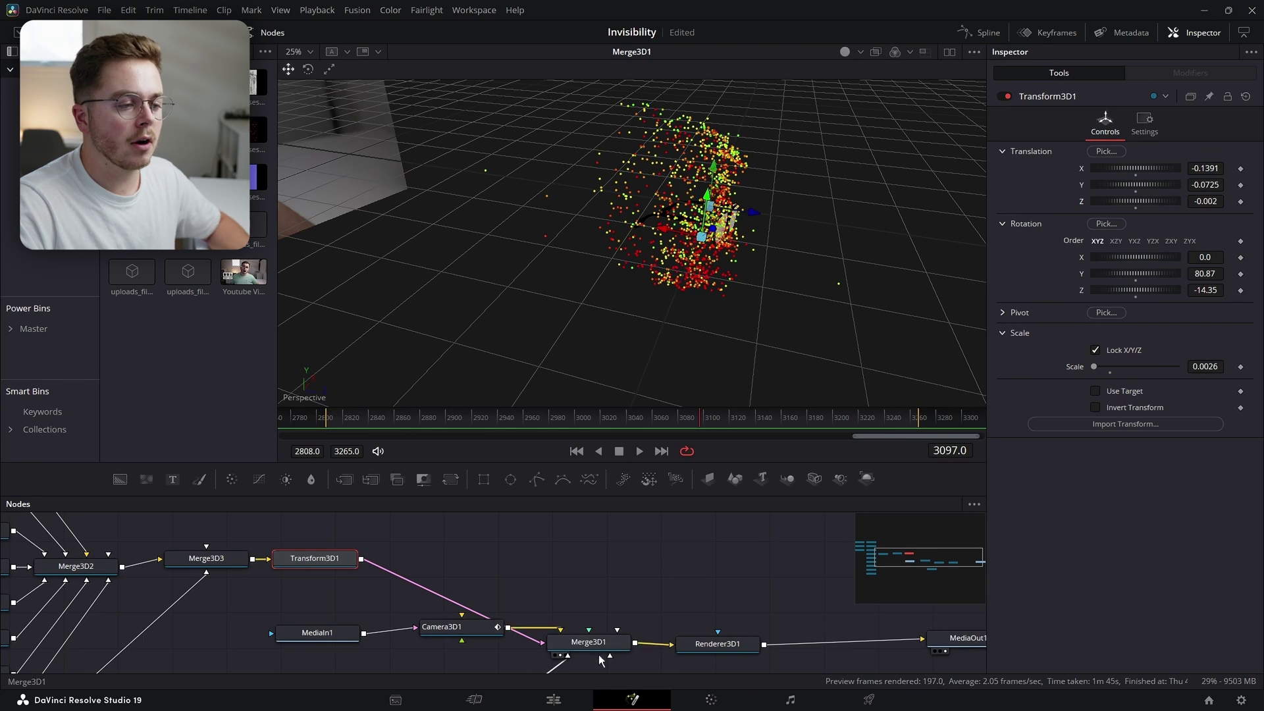
Show the Renderer3D1 output in the viewer to check the glasses' placement on the face
click(588, 645)
click(735, 650)
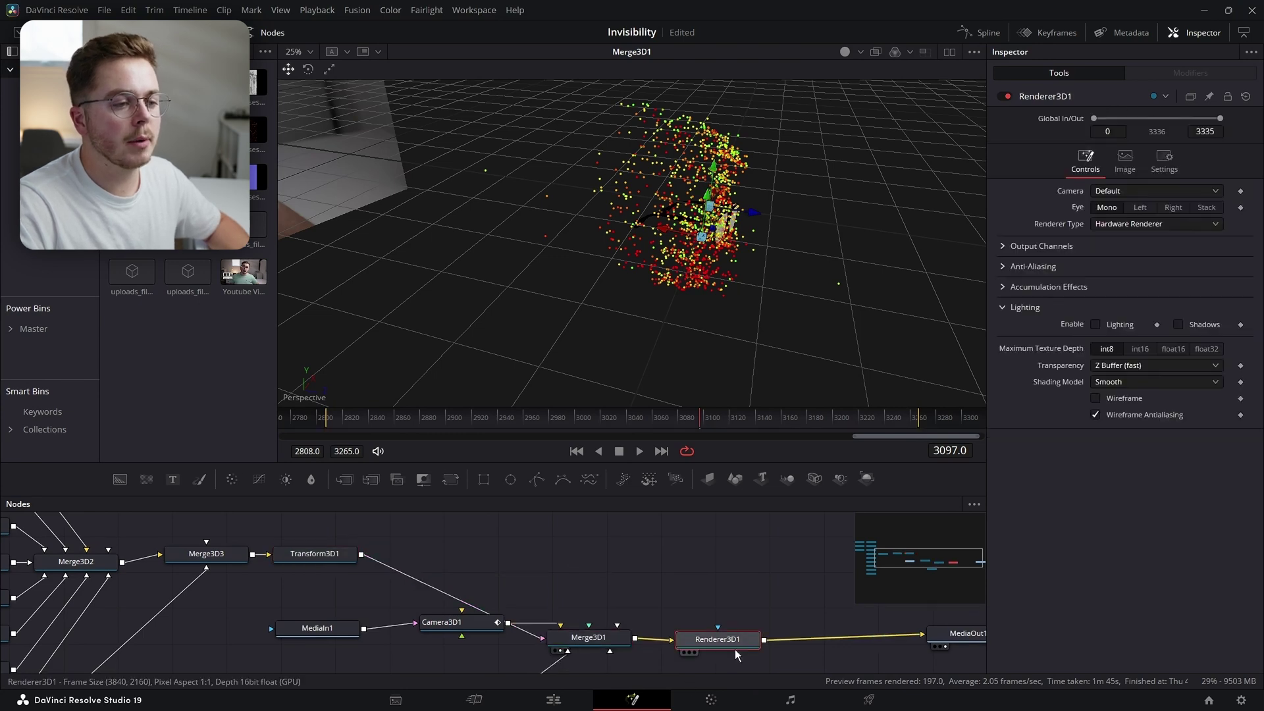
key(2)
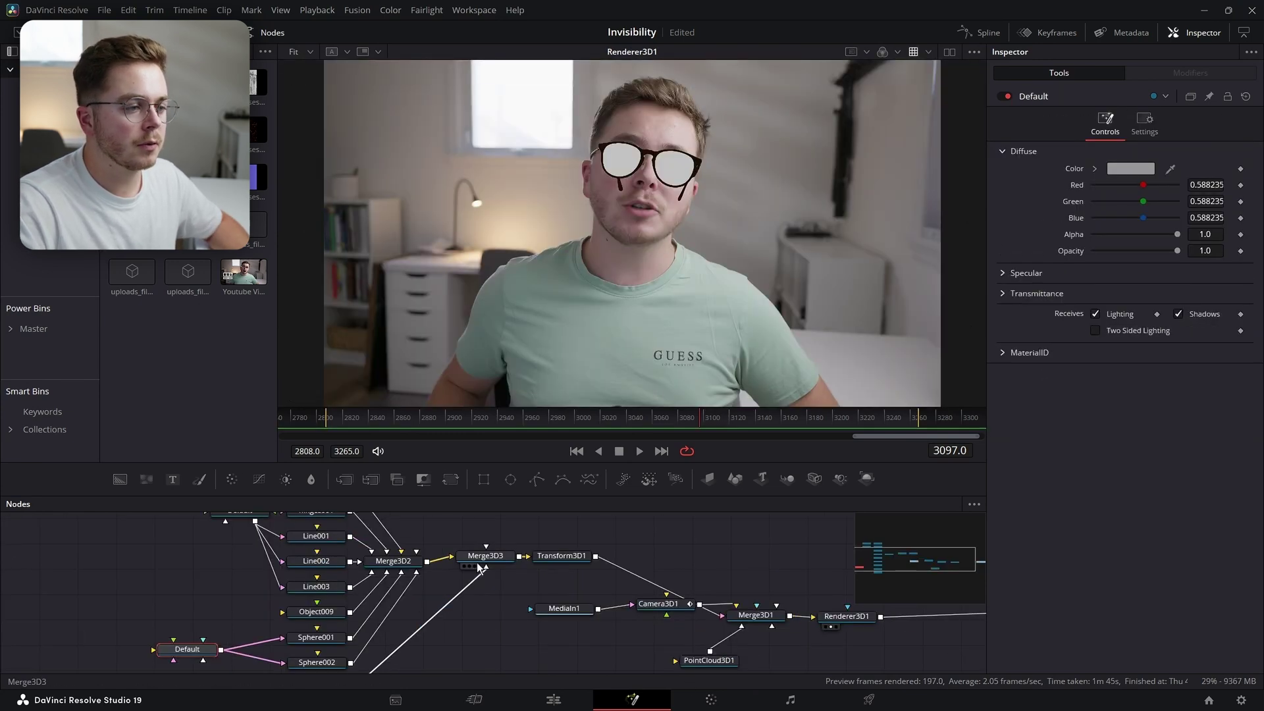
Show Merge3D3 in the viewer and frame the whole glasses model from the front
click(480, 559)
key(1)
scroll(677, 238, down, 15)
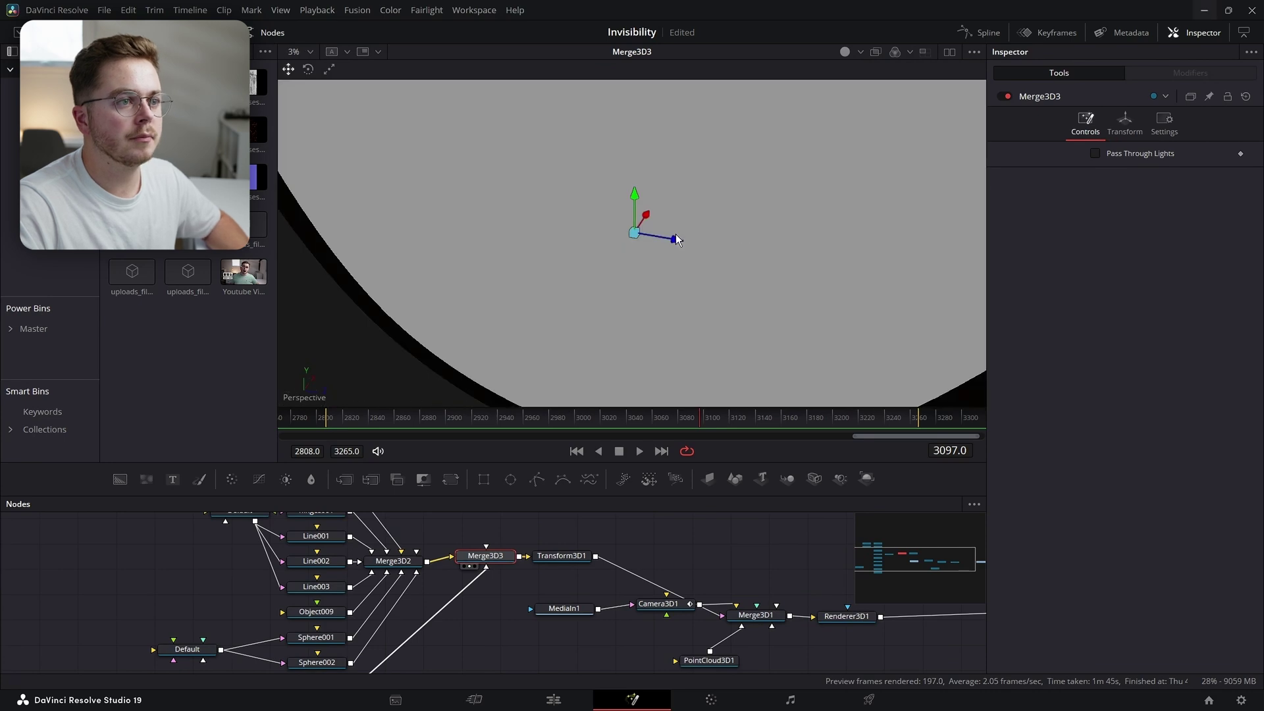
drag(691, 251, 751, 286)
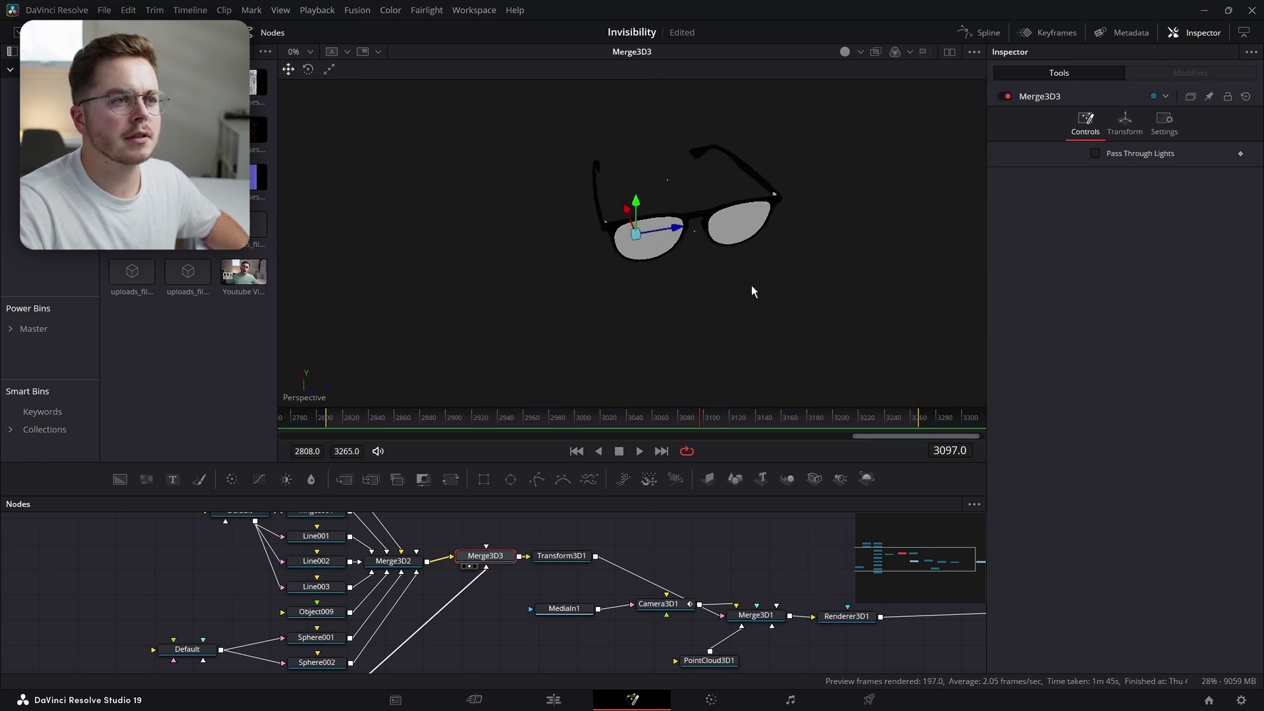
scroll(722, 204, up, 6)
drag(721, 204, 667, 306)
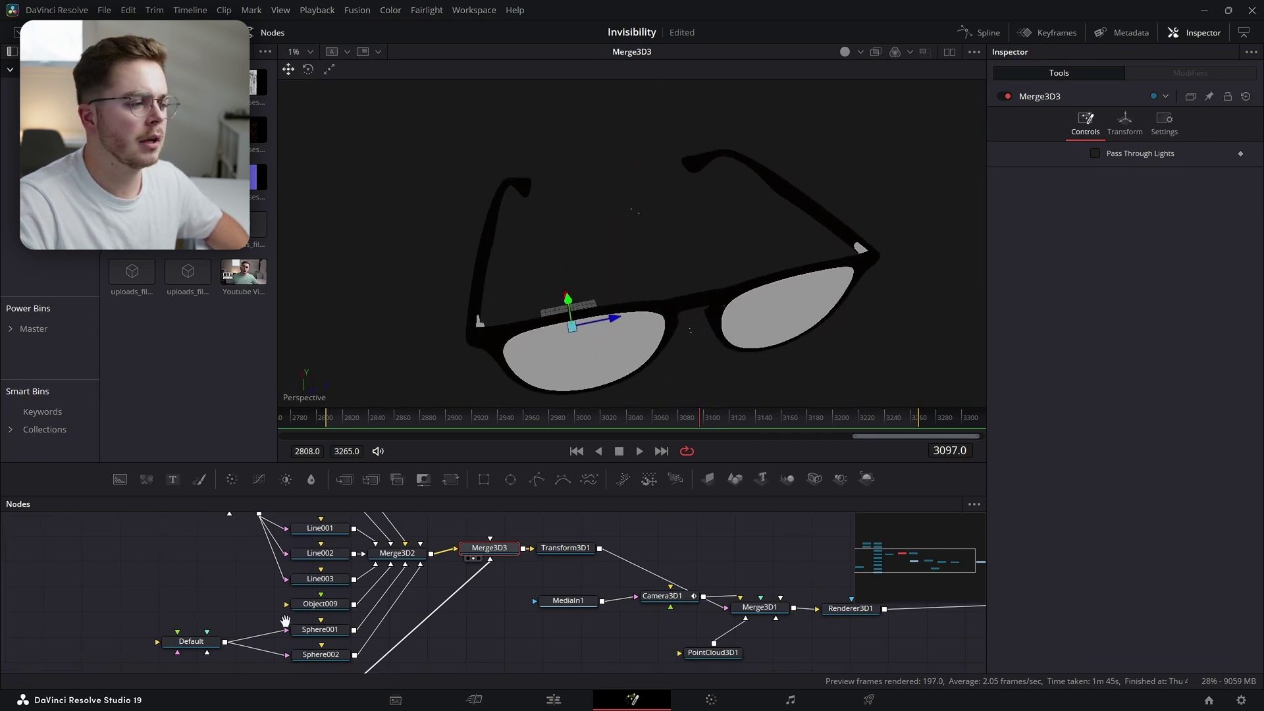
Lower the opacity of the Default material feeding Sphere001 and Sphere002 to 0.134 to make the lenses see-through
scroll(283, 608, down, 1)
click(207, 613)
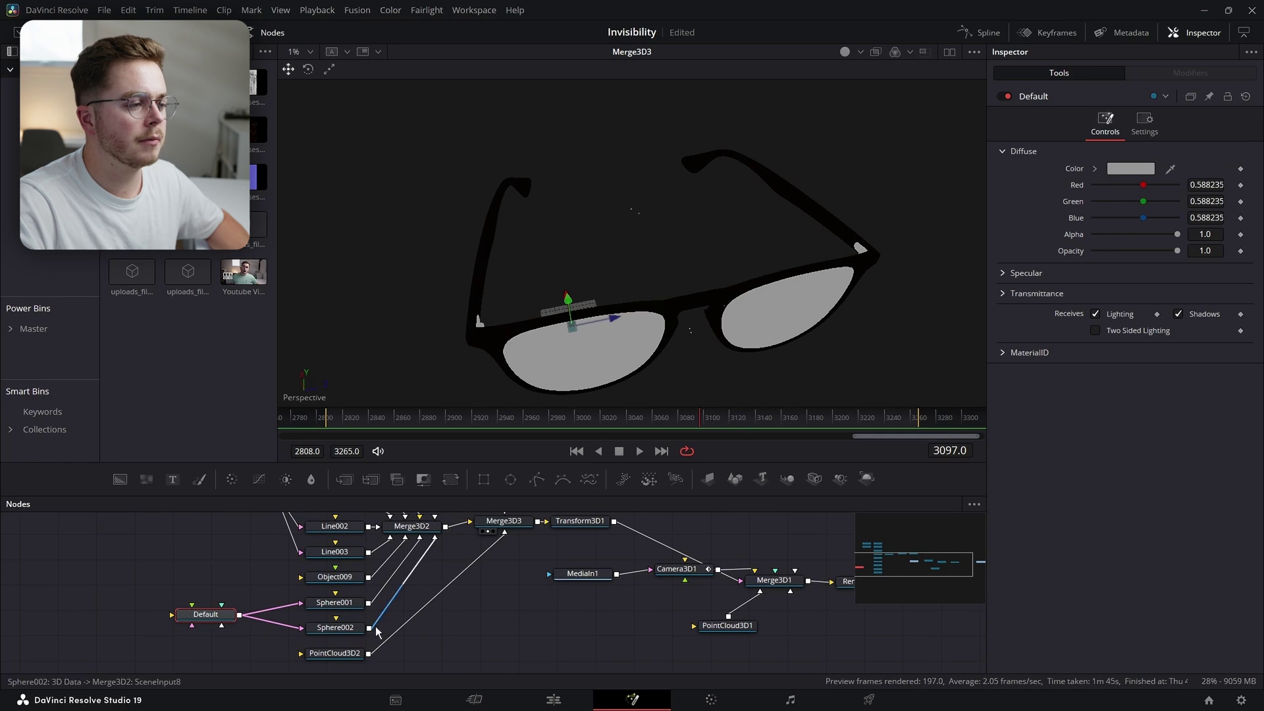
click(335, 604)
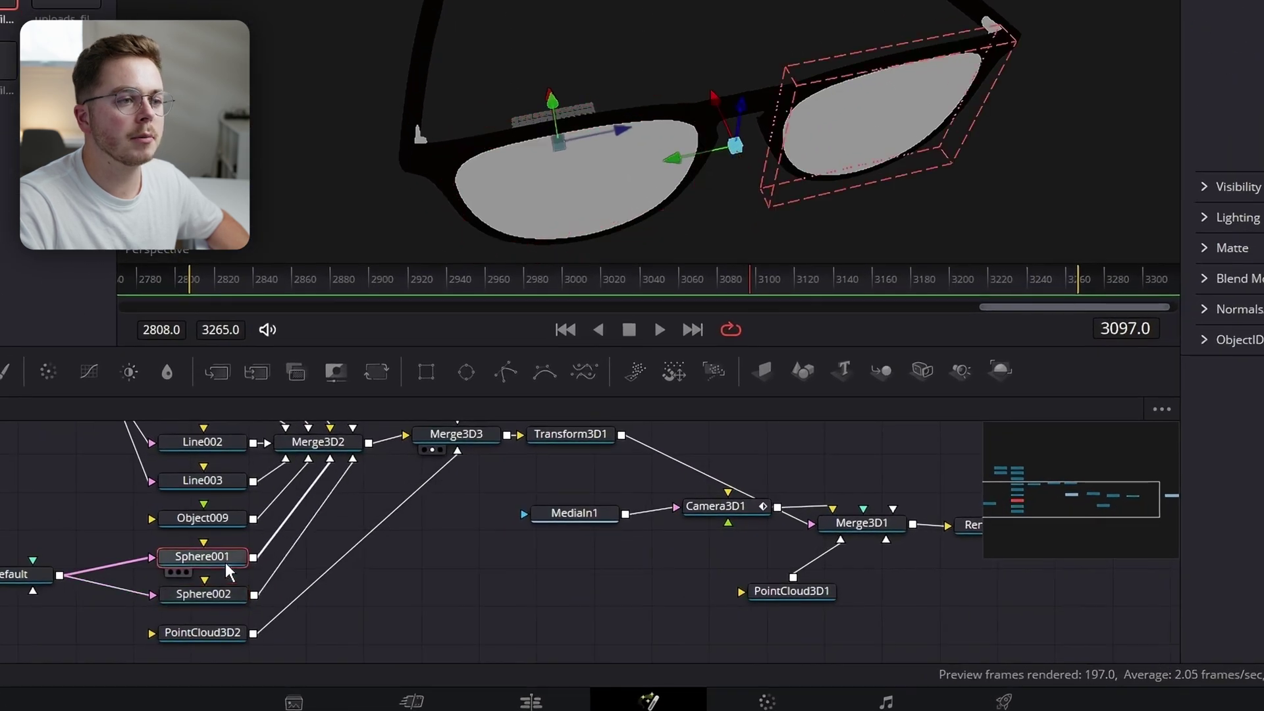
click(224, 602)
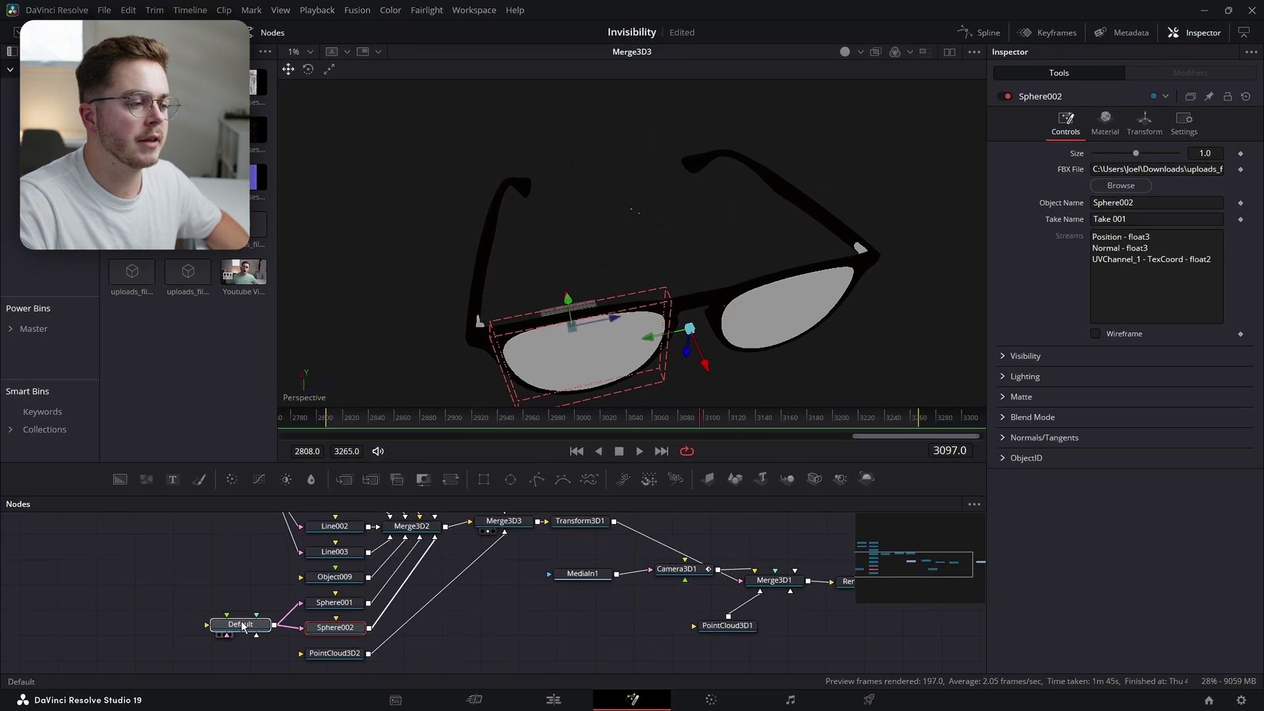
drag(218, 626, 223, 613)
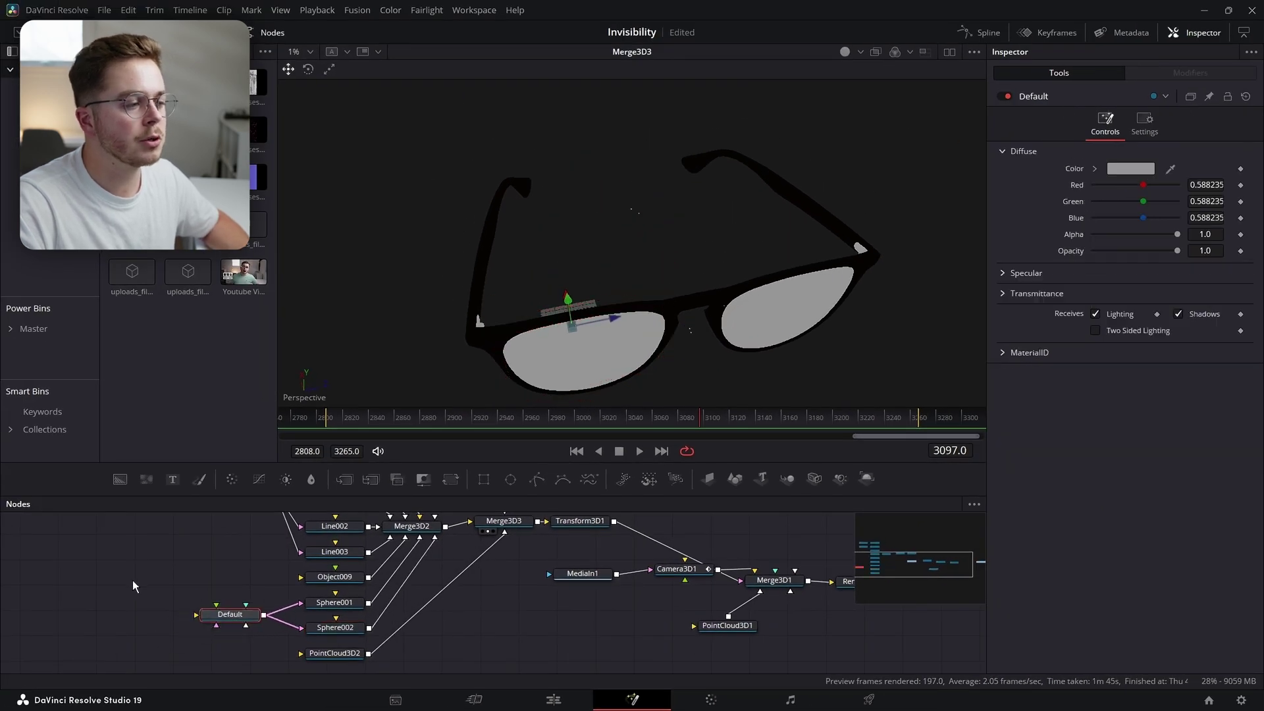
drag(103, 563, 188, 605)
click(230, 618)
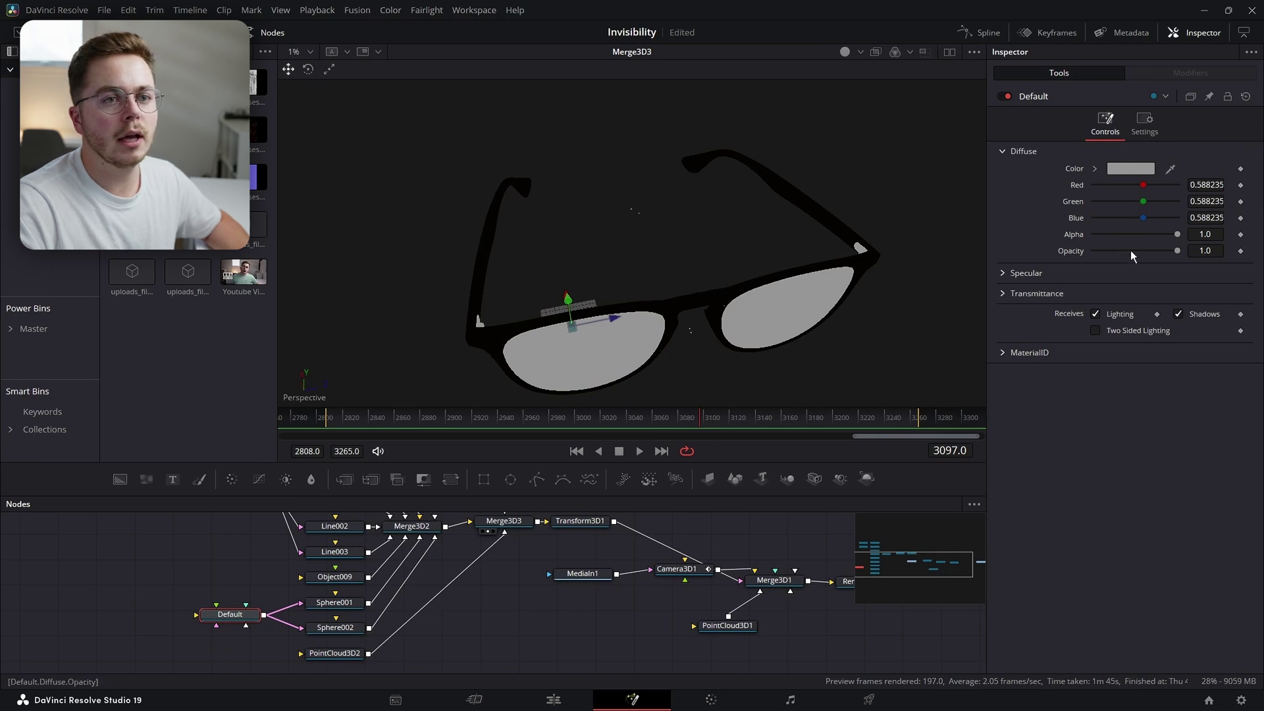
drag(1179, 255, 1104, 259)
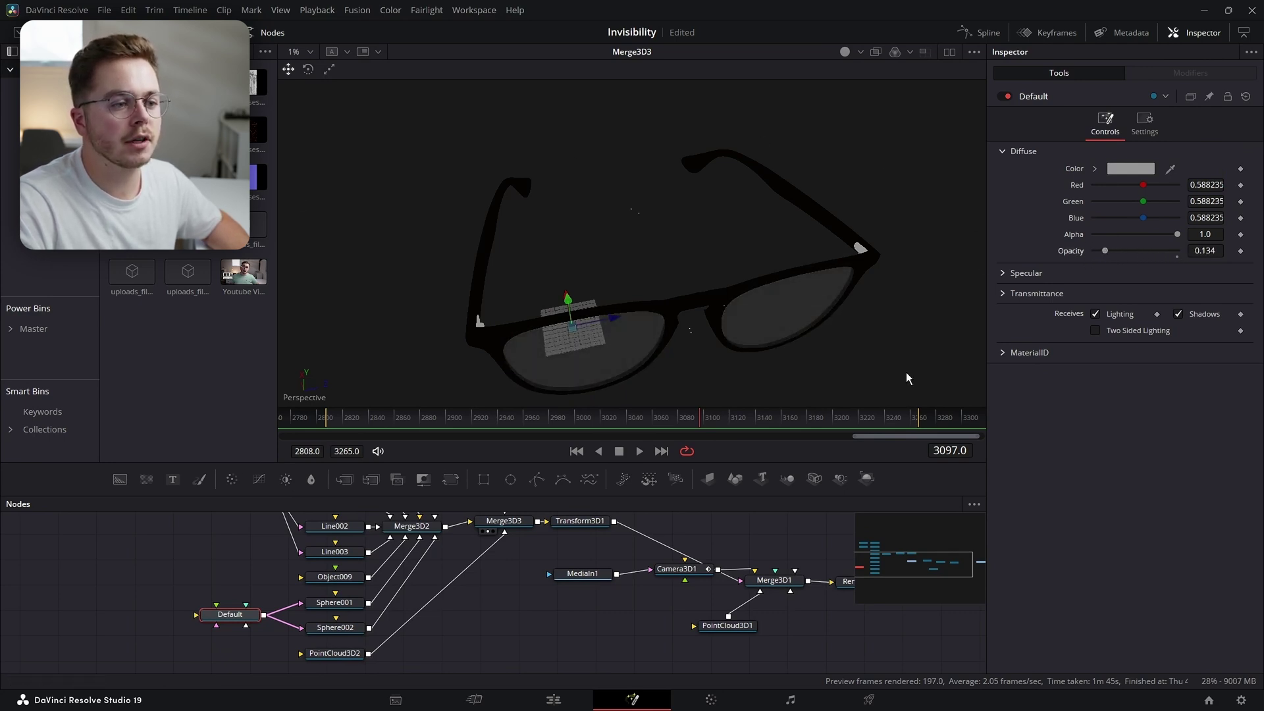
Switch to dual viewers, with Merge3D3 in one and MediaOut1 in the other
drag(727, 578, 425, 604)
click(951, 53)
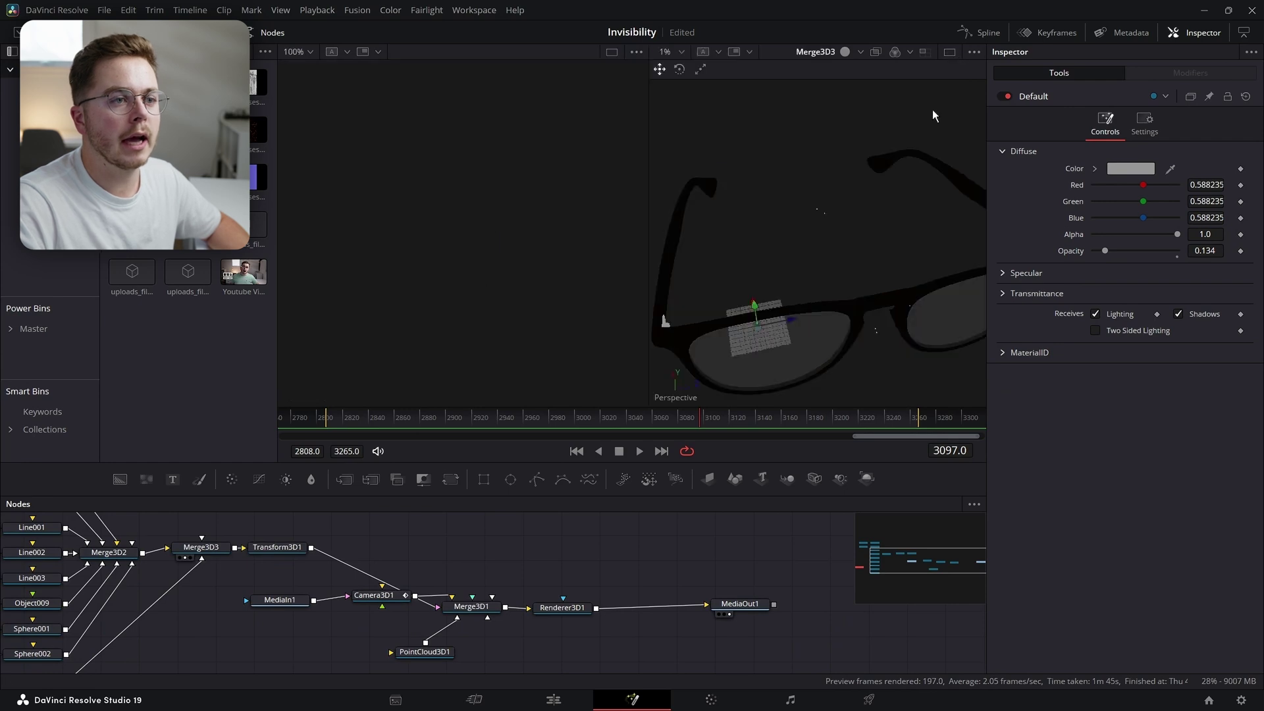
scroll(527, 639, left, 1)
click(767, 607)
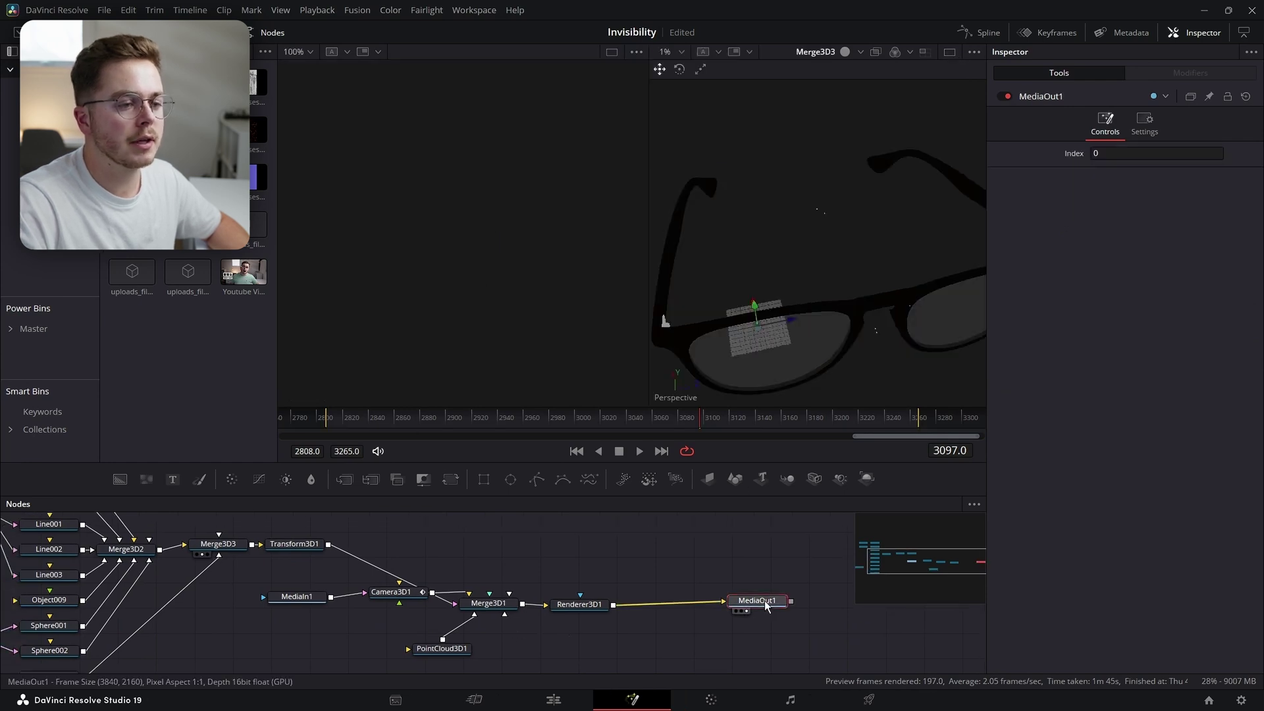
scroll(356, 585, left, 5)
click(312, 543)
key(1)
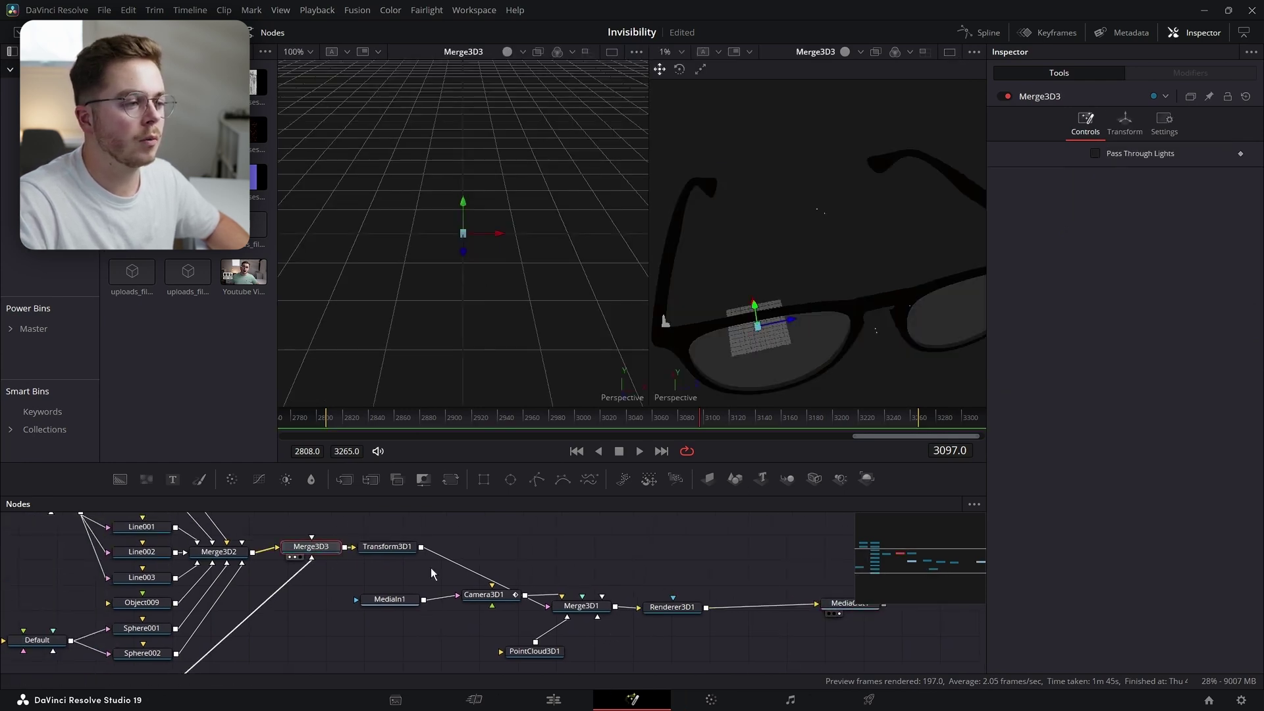
click(846, 603)
key(2)
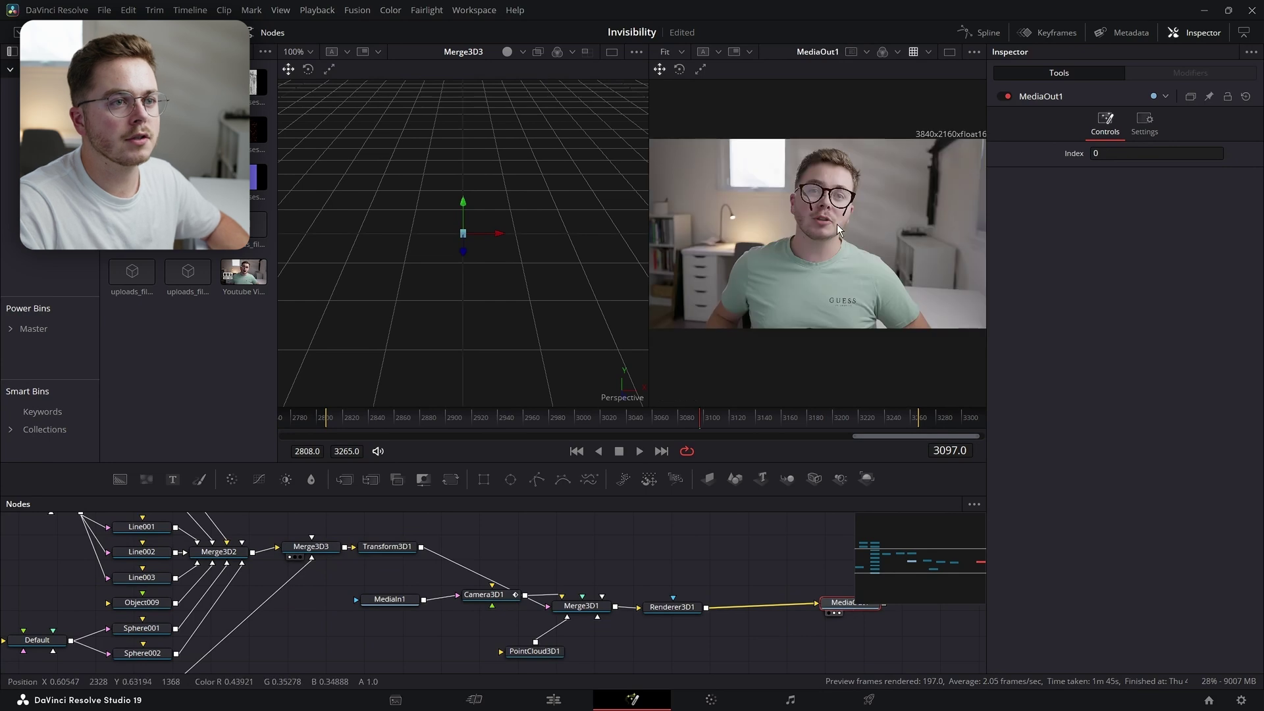
Inspect the frame material's Line001 and Line002 nodes to identify which parts of the glasses they control
scroll(752, 168, up, 2)
scroll(263, 580, left, 4)
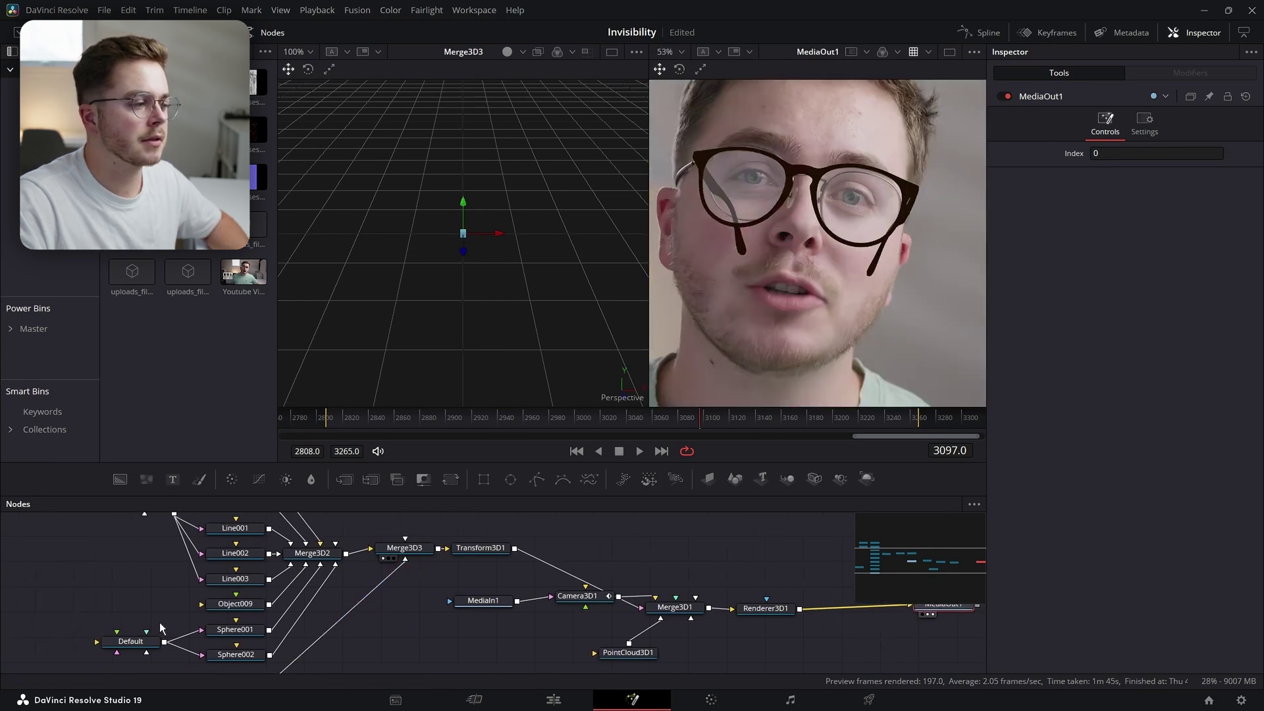
click(132, 645)
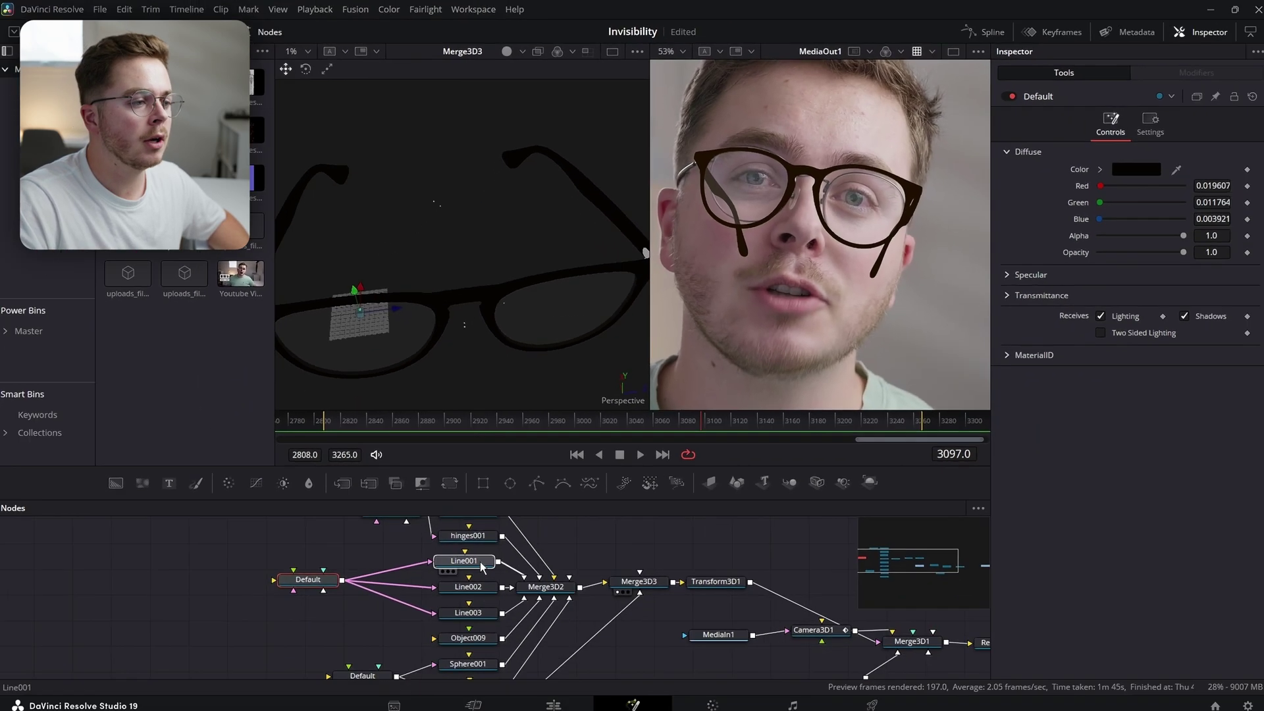
click(480, 564)
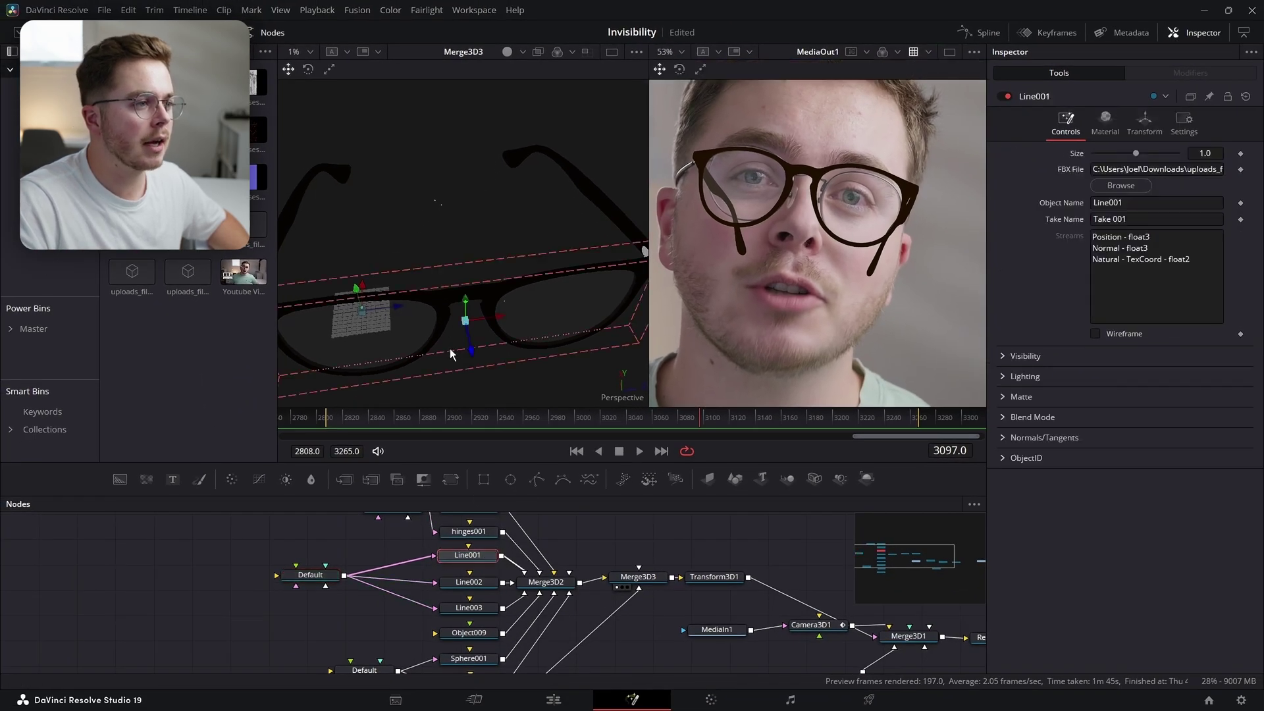
click(466, 582)
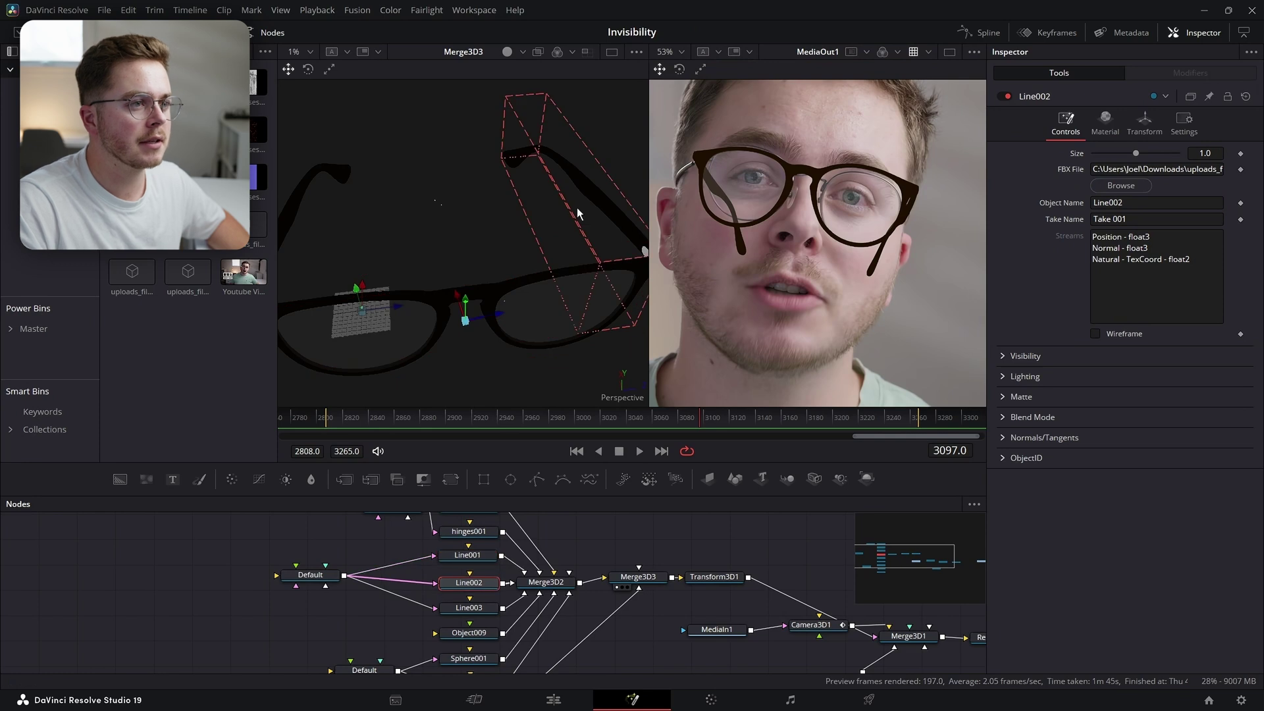
Move the Line002 node aside in the node graph and insert a Transform 3D node between it and Merge3D2
drag(466, 594, 201, 629)
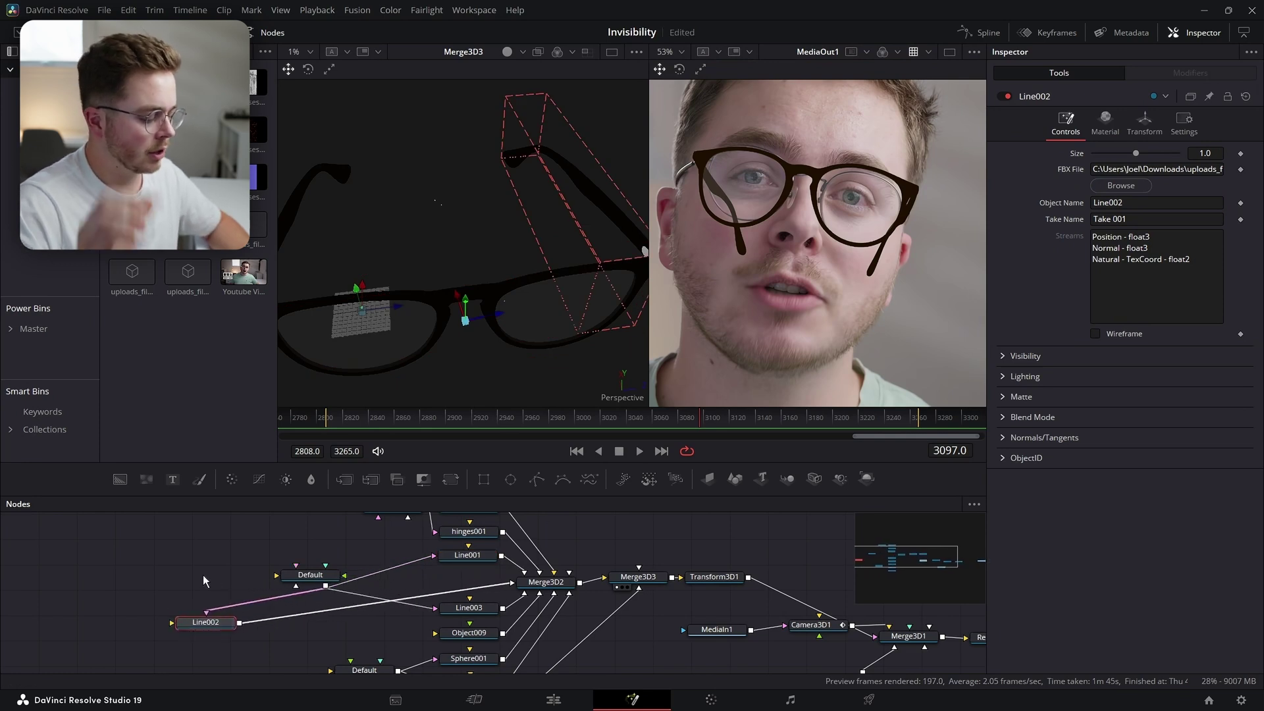
key(shift+space)
text(xf)
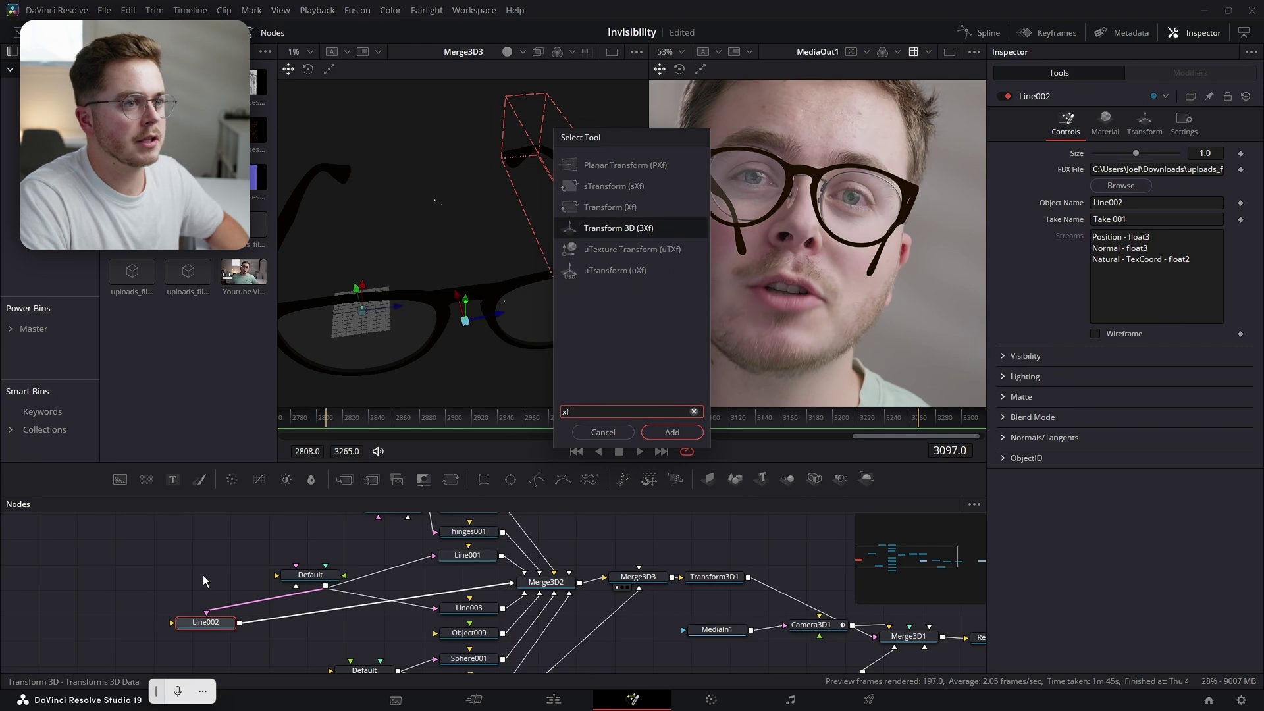
key(Return)
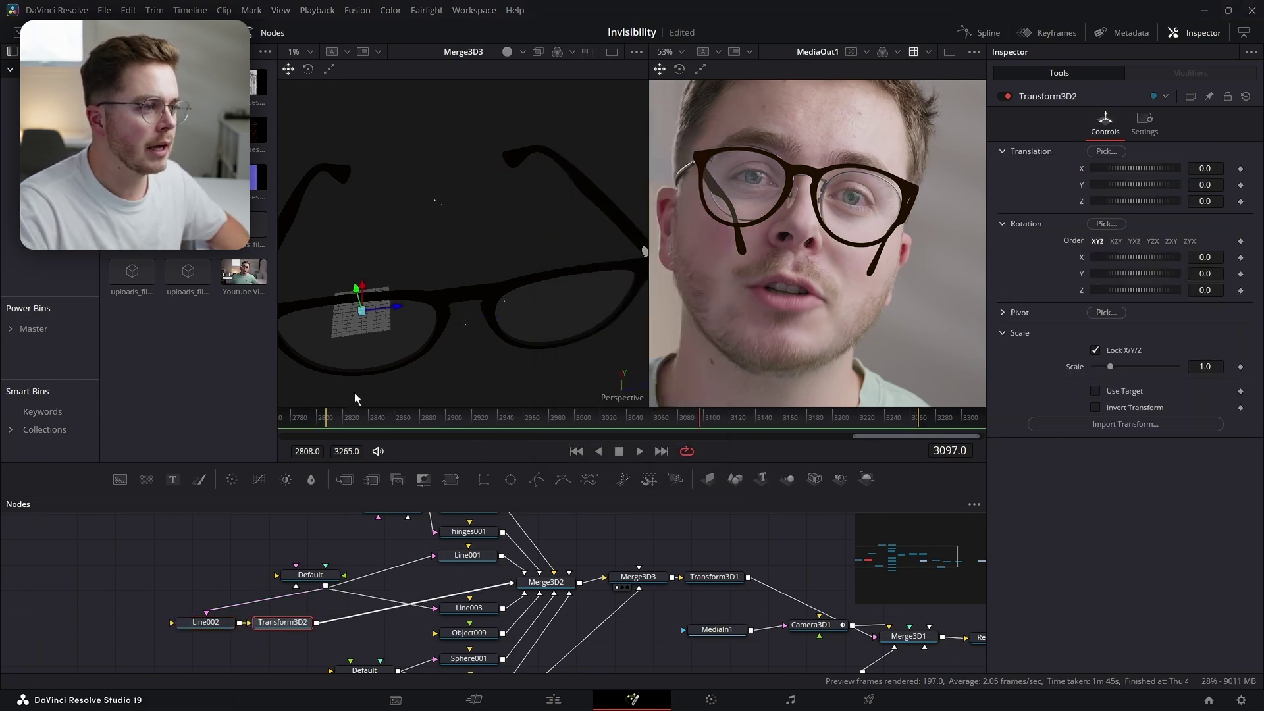
Set the pivot of Transform3D2 to X -25.391 and Y -4.0
click(1002, 314)
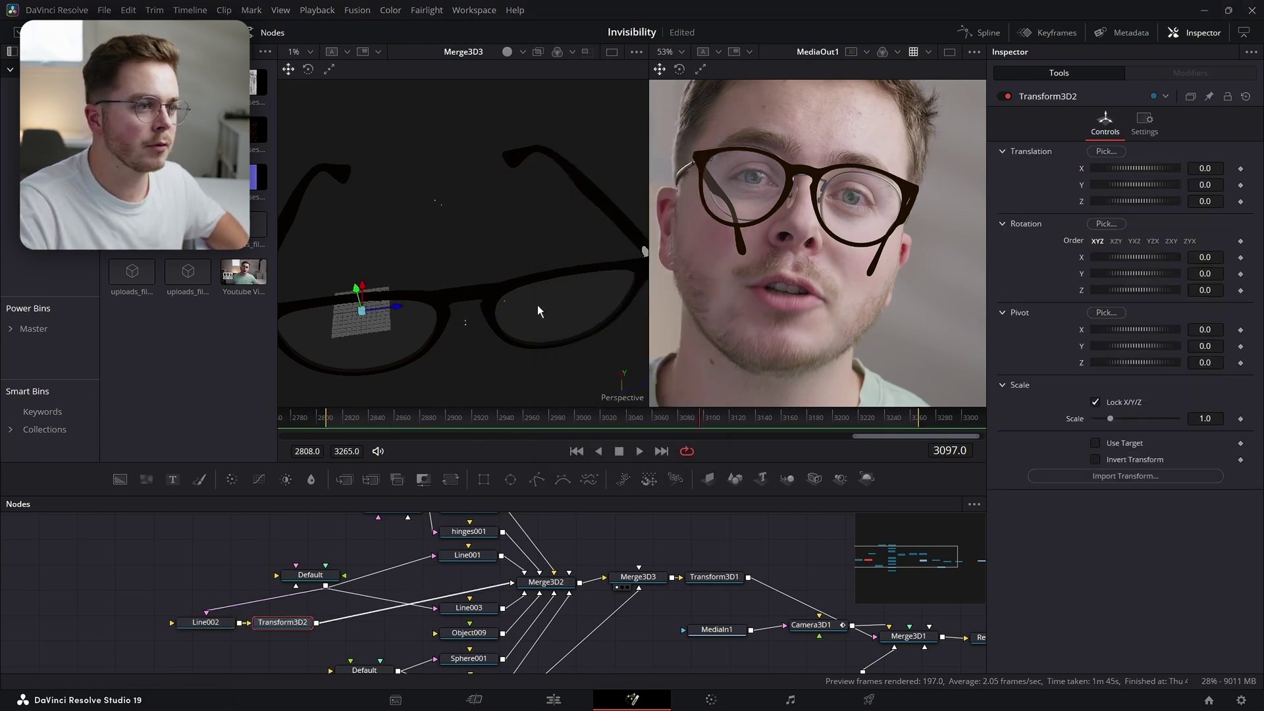
drag(537, 305, 477, 361)
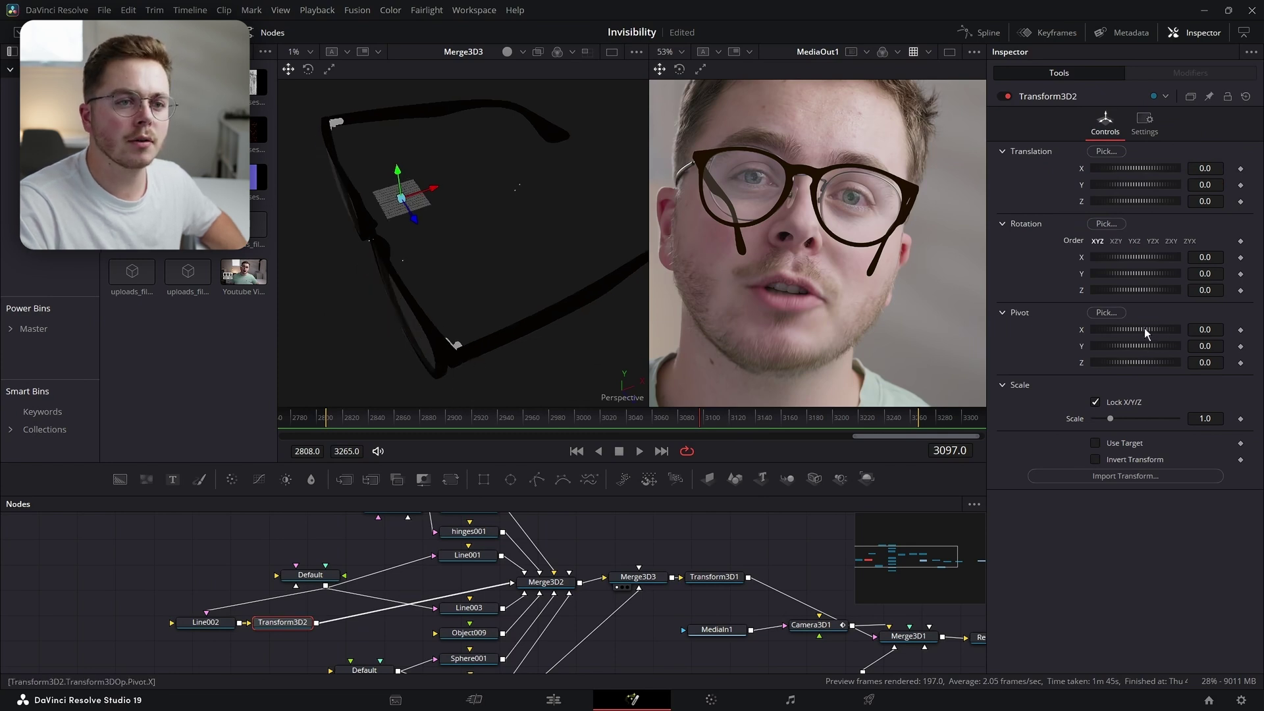
drag(1144, 328, 675, 316)
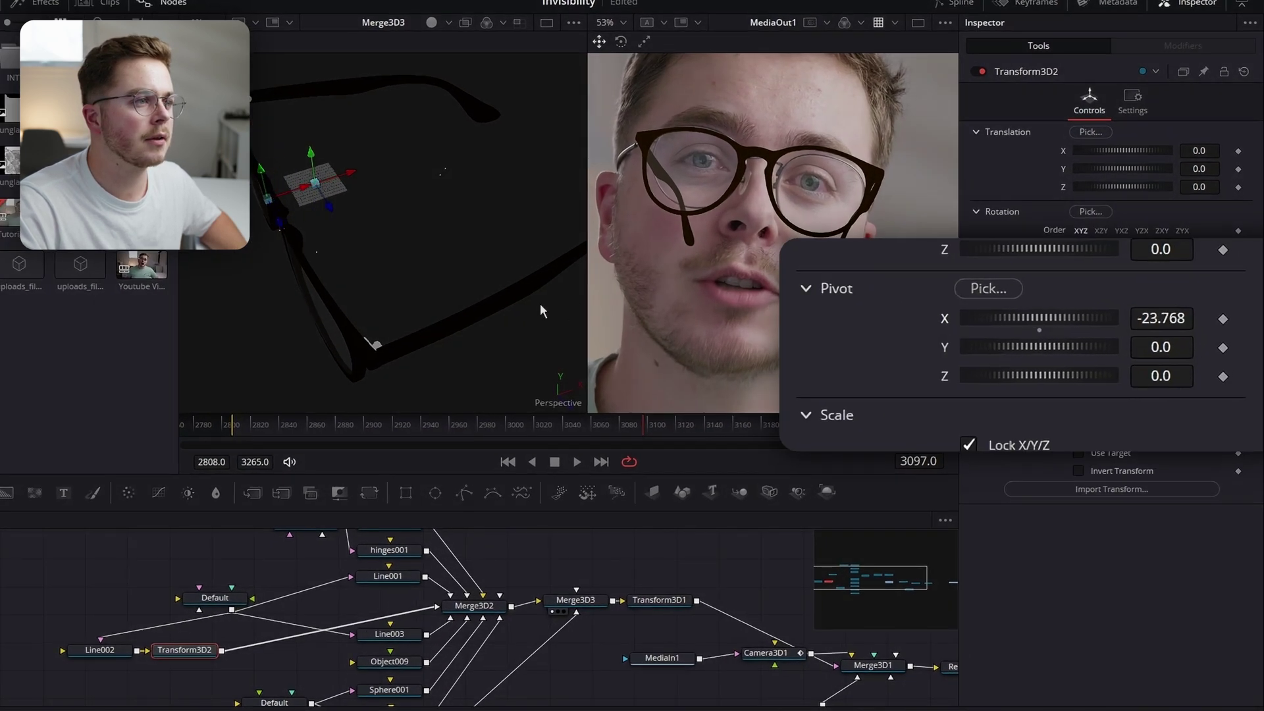
drag(541, 311, 287, 238)
drag(1106, 347, 896, 346)
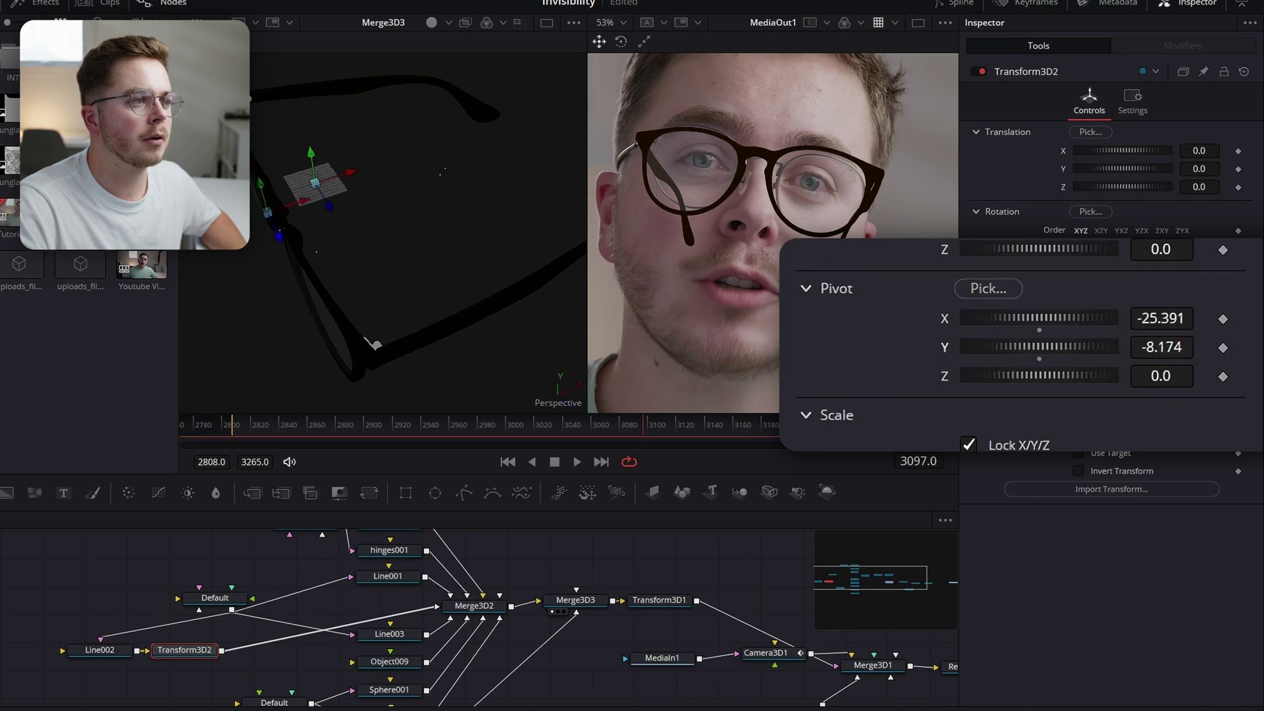
drag(764, 347, 903, 342)
Move the Transform3D2 pivot to the arm's hinge by setting Z to 107.682 and refining X to -25.246
drag(1017, 375, 970, 365)
drag(779, 369, 941, 408)
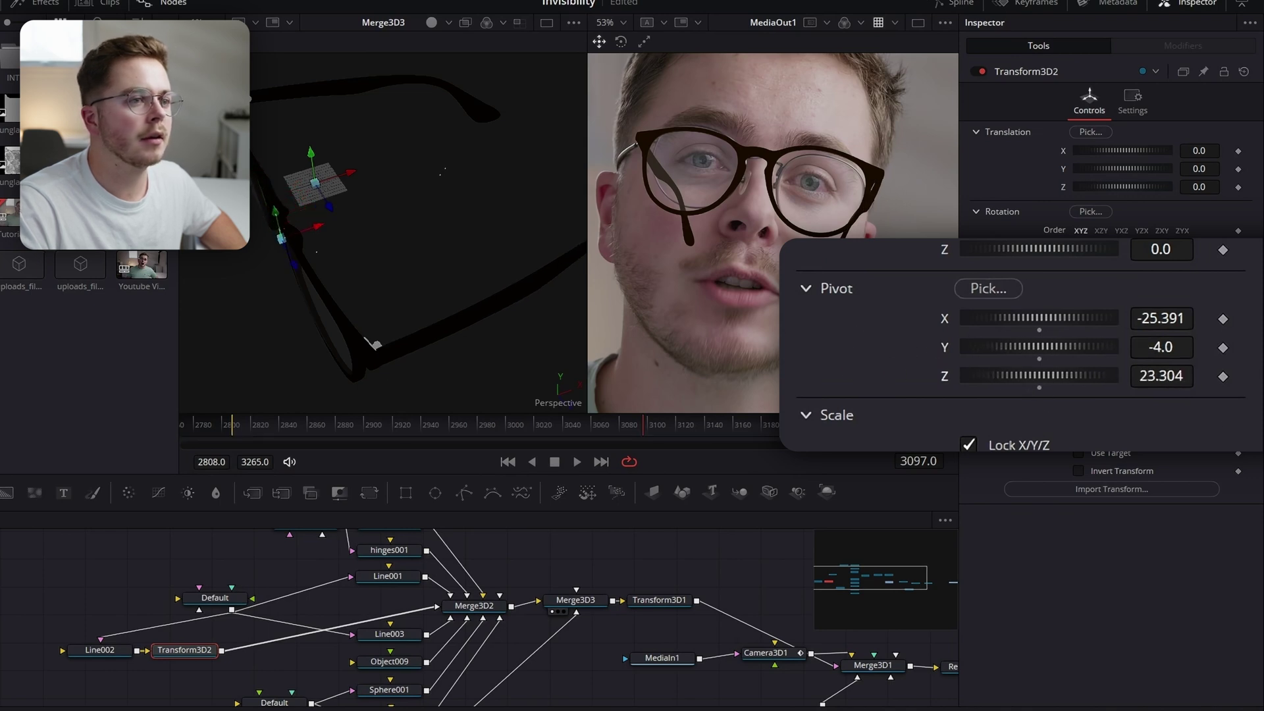
drag(1048, 376, 958, 370)
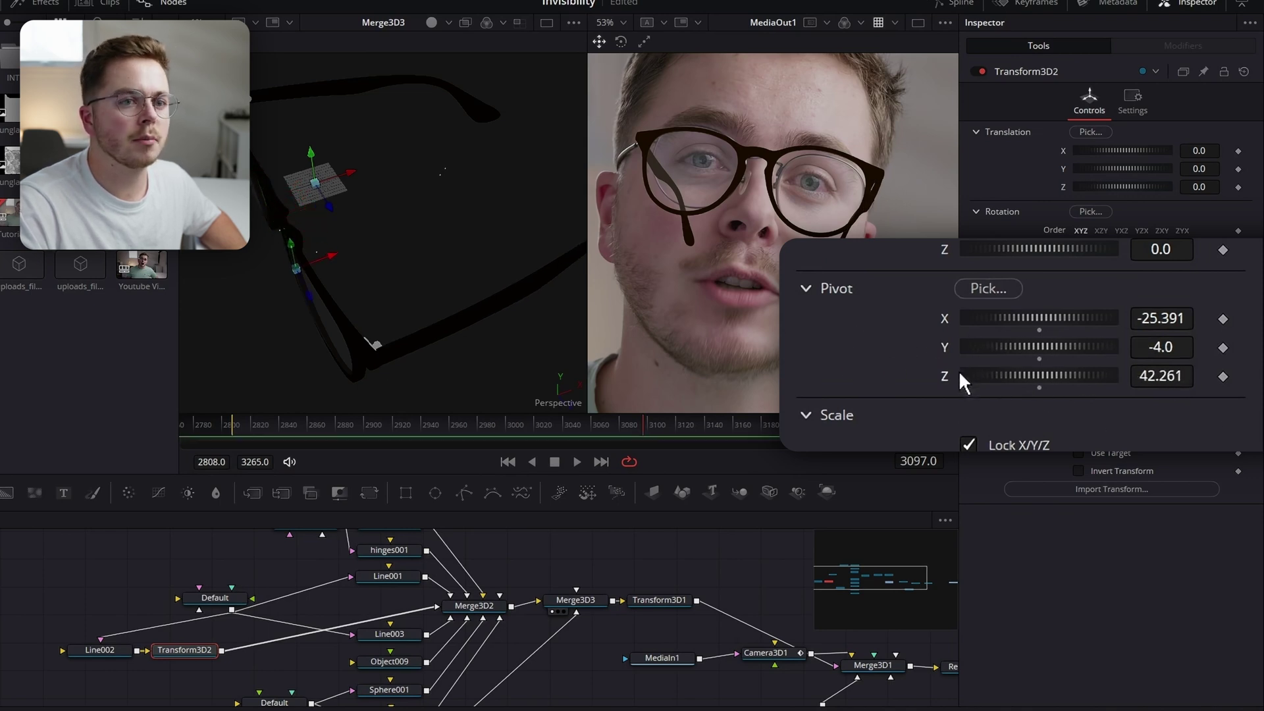
drag(1176, 394, 1224, 389)
drag(1039, 375, 1043, 376)
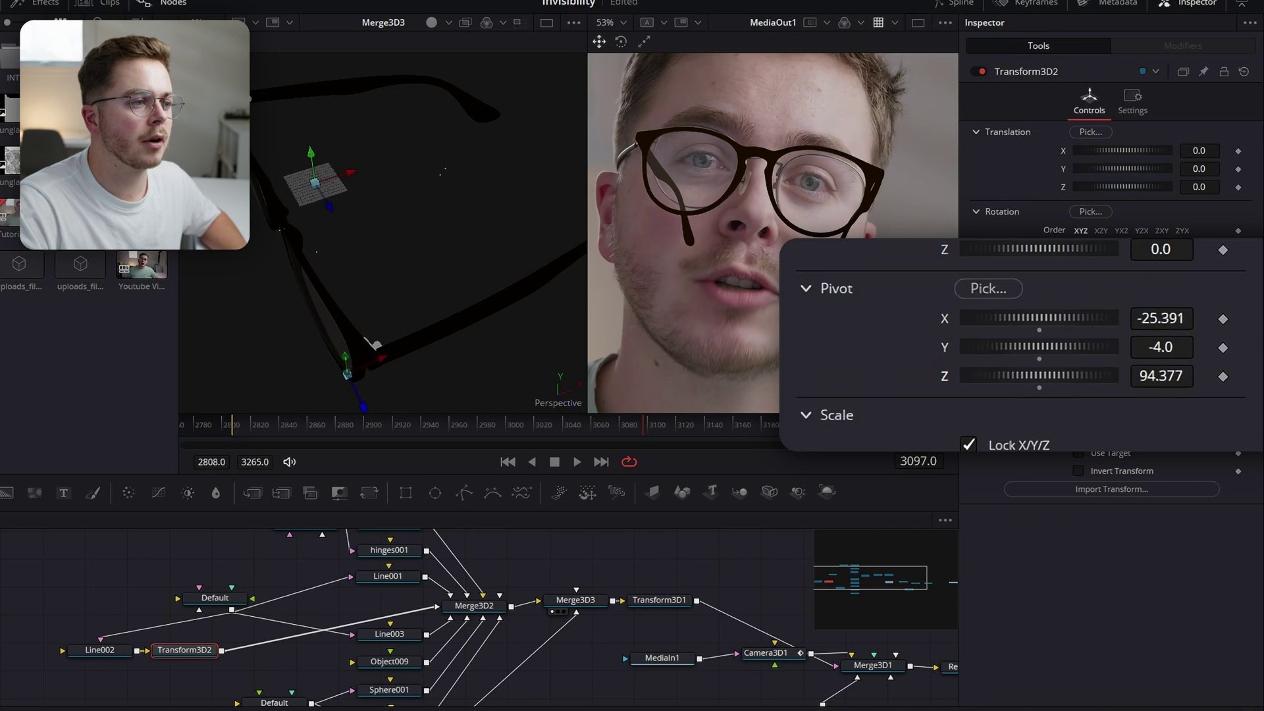
drag(329, 342, 384, 338)
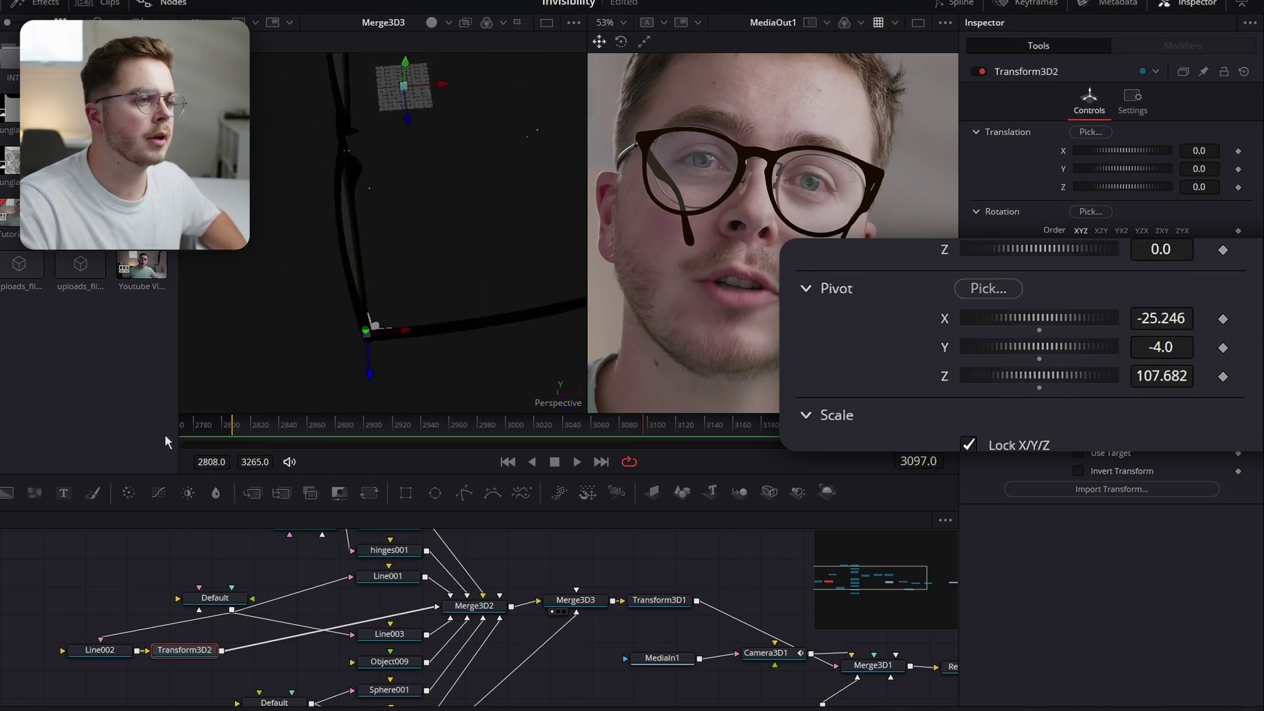
Rotate the Line002 arm outward around the Y axis with Transform3D2 so it follows the side of the head
drag(165, 434, 461, 289)
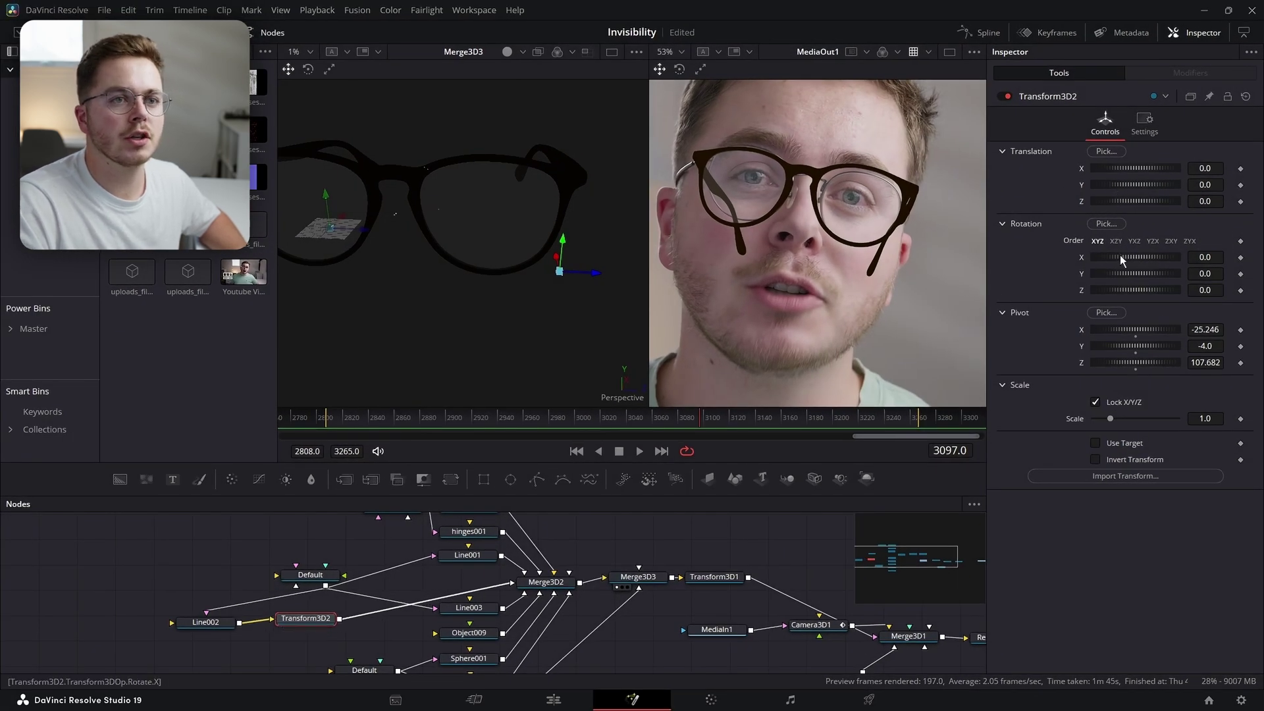
drag(1120, 274, 1024, 275)
drag(1209, 275, 1206, 274)
Insert Transform3D3 after Line003 and open the opposite glasses arm outward in the same way
drag(312, 576, 252, 560)
drag(469, 607, 435, 582)
drag(308, 214, 557, 297)
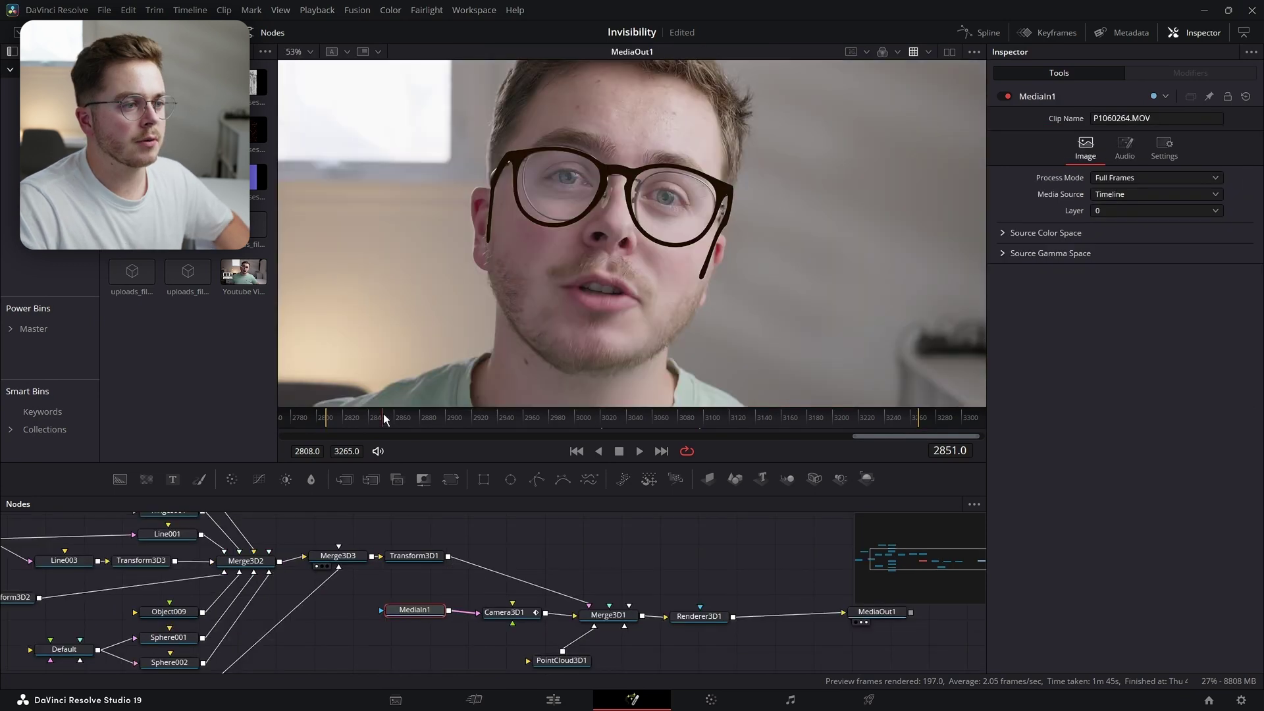
At frame 2931, refit the glasses with Transform3D1: translation X -0.1256 and Y -0.0784, scale 0.0025, Y rotation 84.1
drag(329, 409, 486, 382)
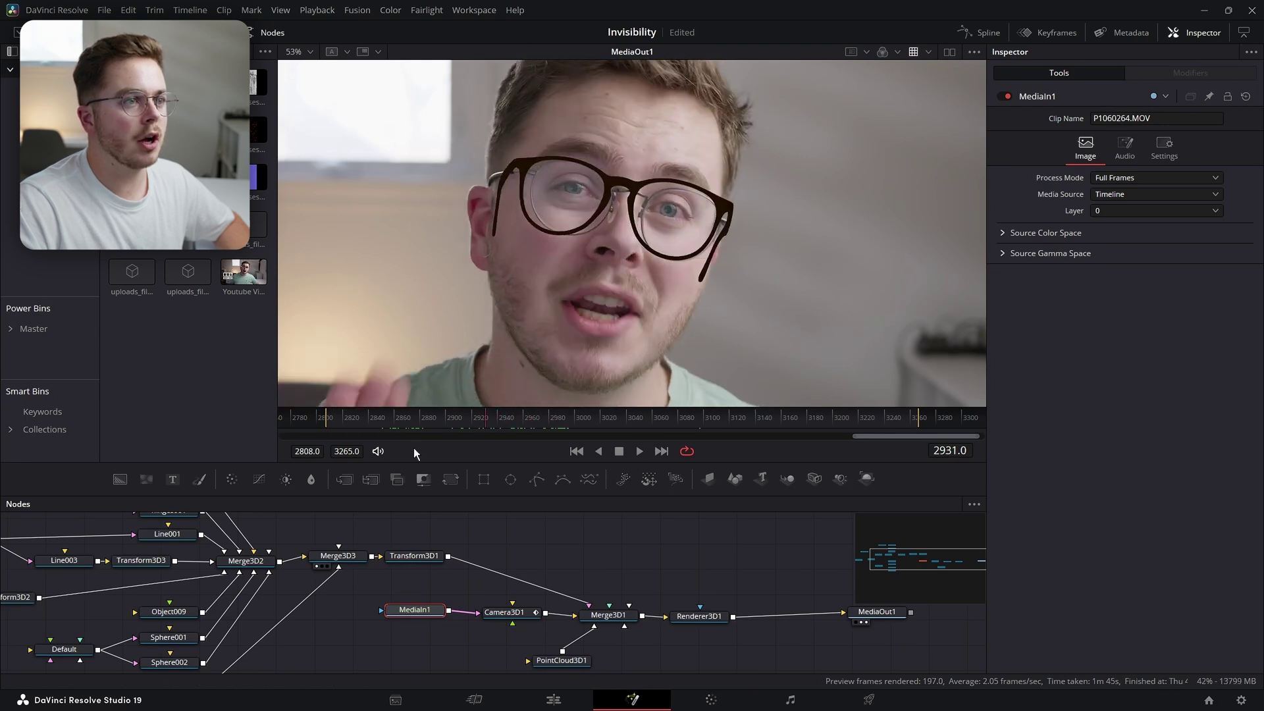
click(418, 555)
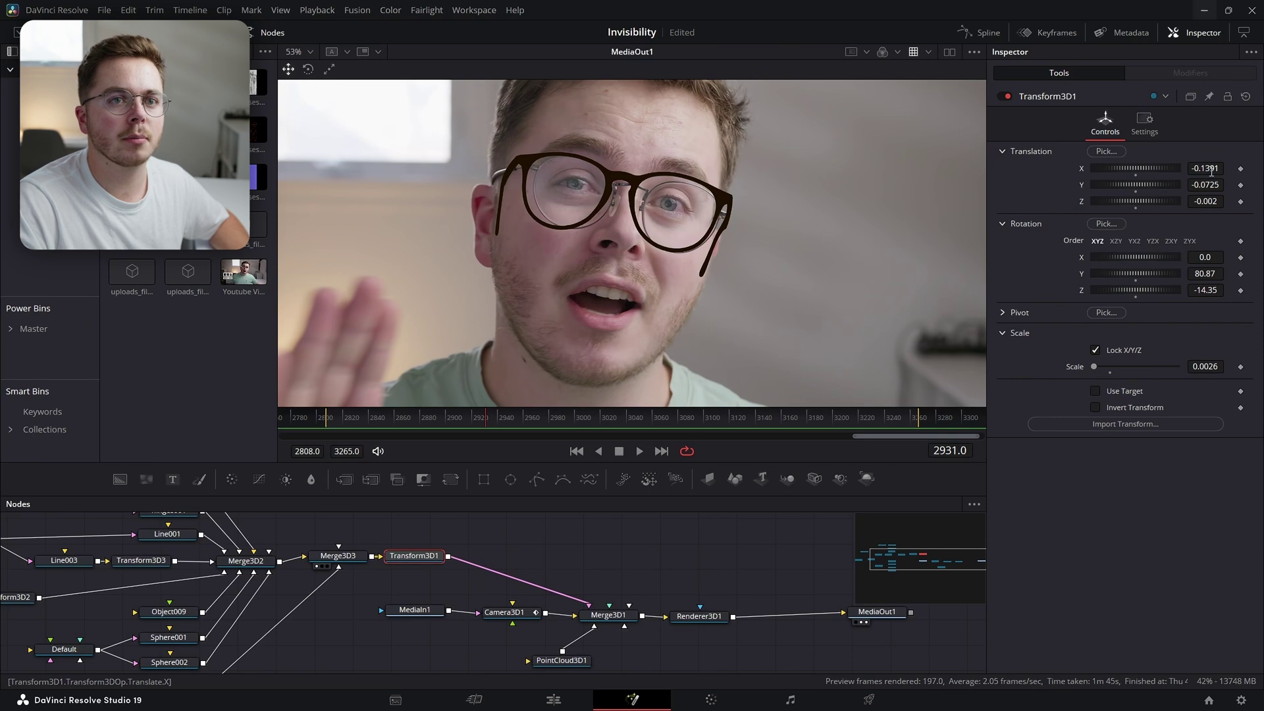
mouse_move(1205, 168)
mouse_down()
mouse_move(1221, 168)
mouse_move(1203, 187)
mouse_up()
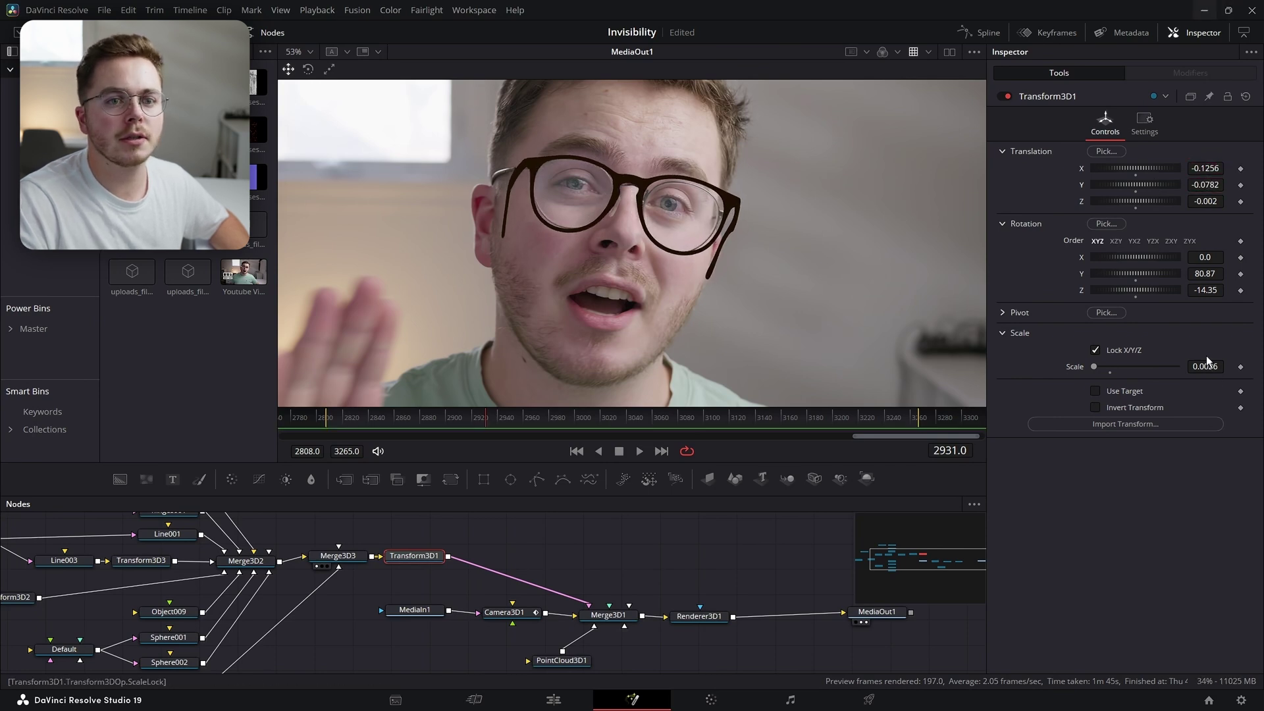
click(1241, 368)
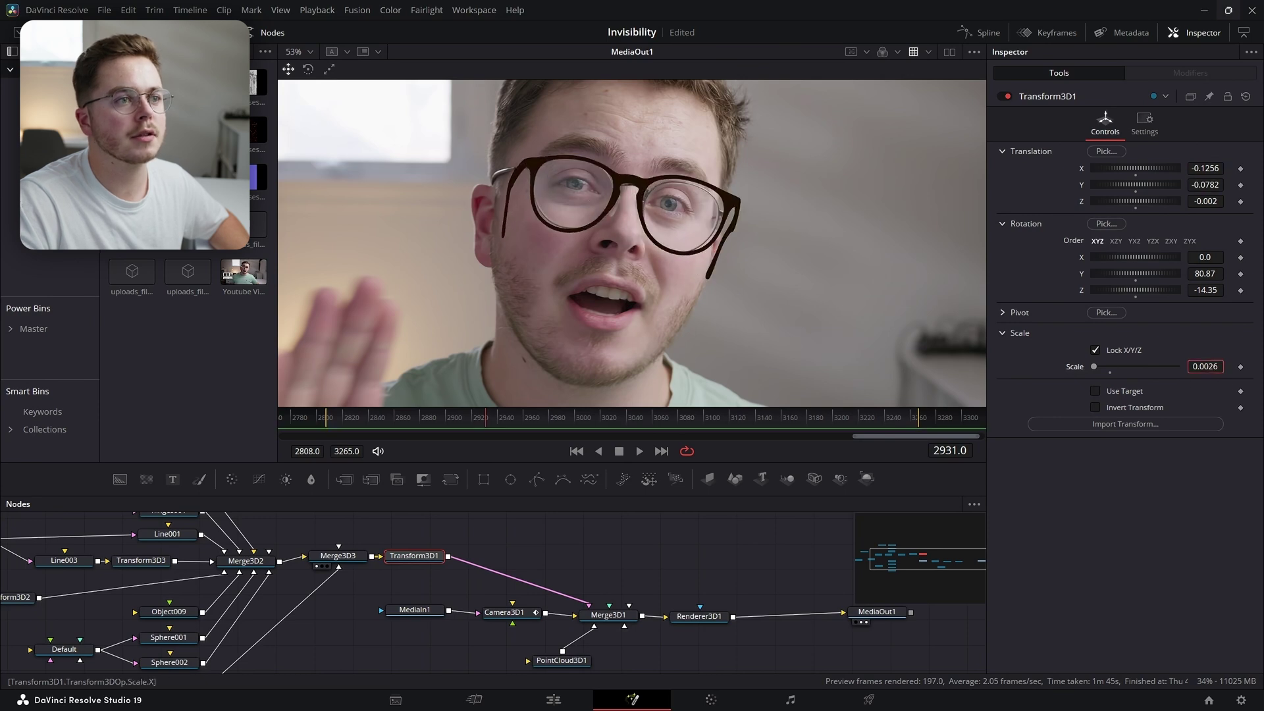
drag(1205, 366, 1198, 367)
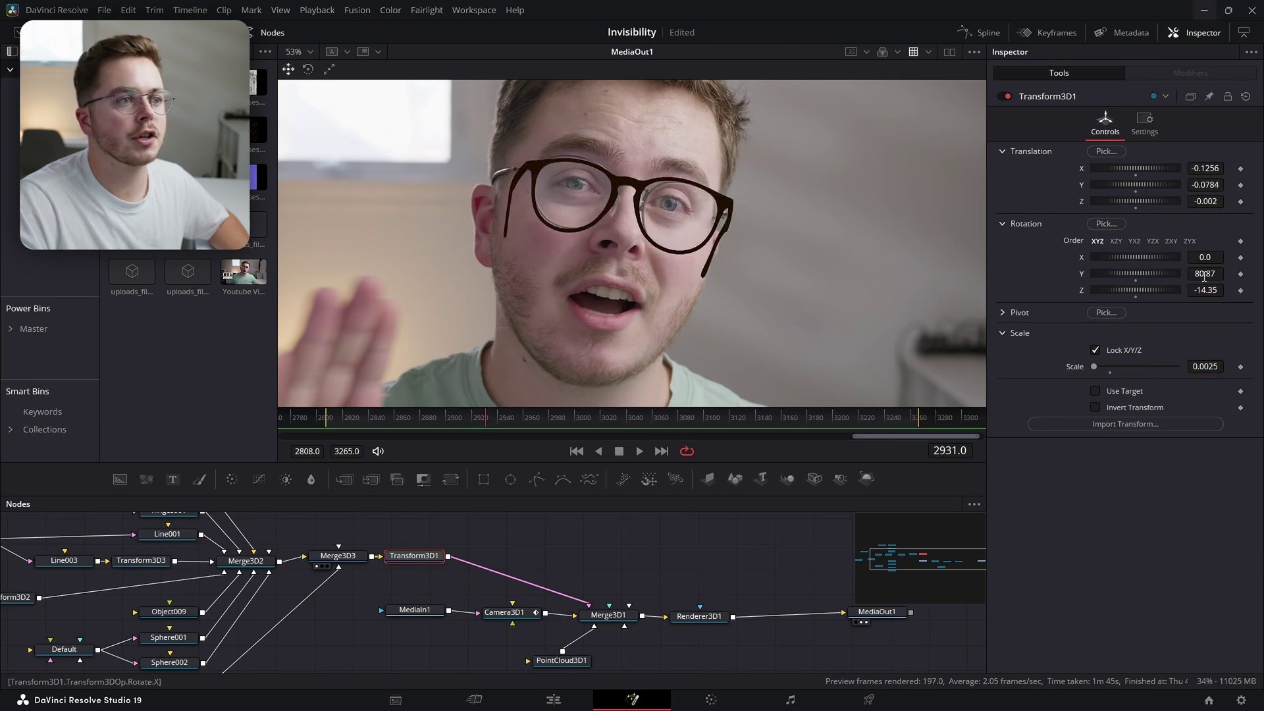
drag(1204, 274, 1235, 274)
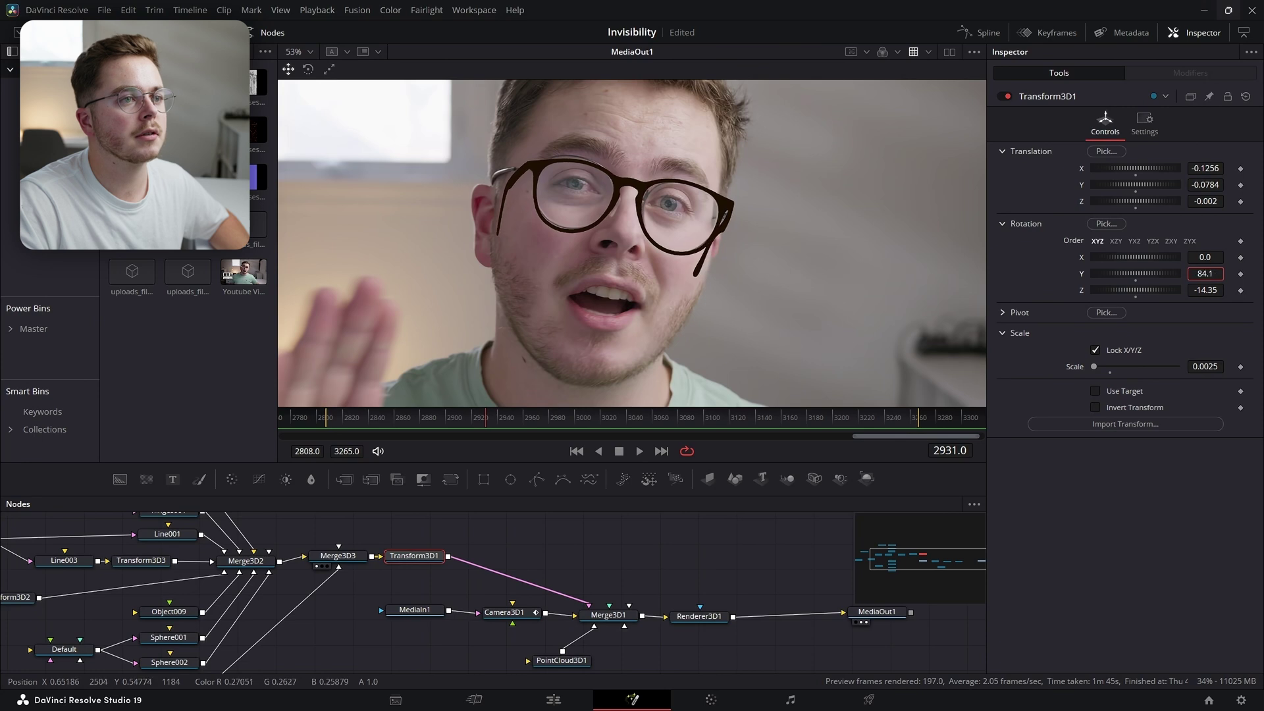
Disable the image plane of Camera3D1 so only the glasses render over transparency
click(513, 612)
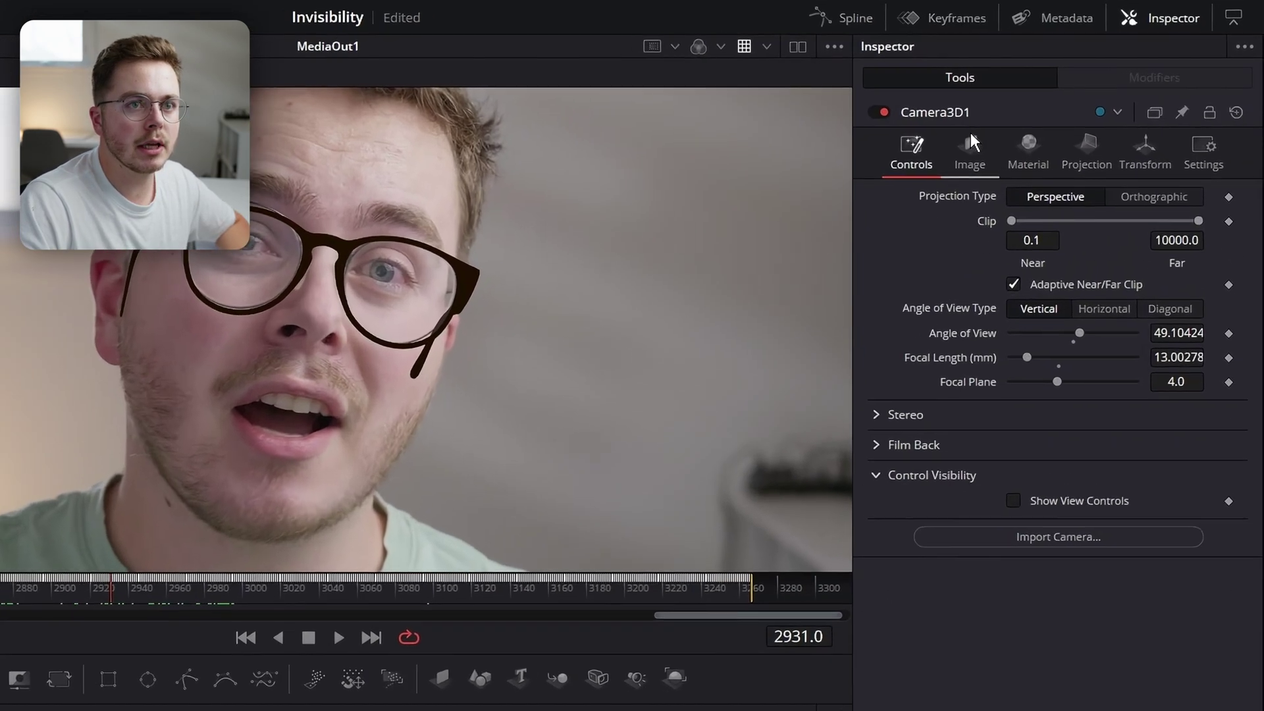
click(1065, 123)
click(1025, 195)
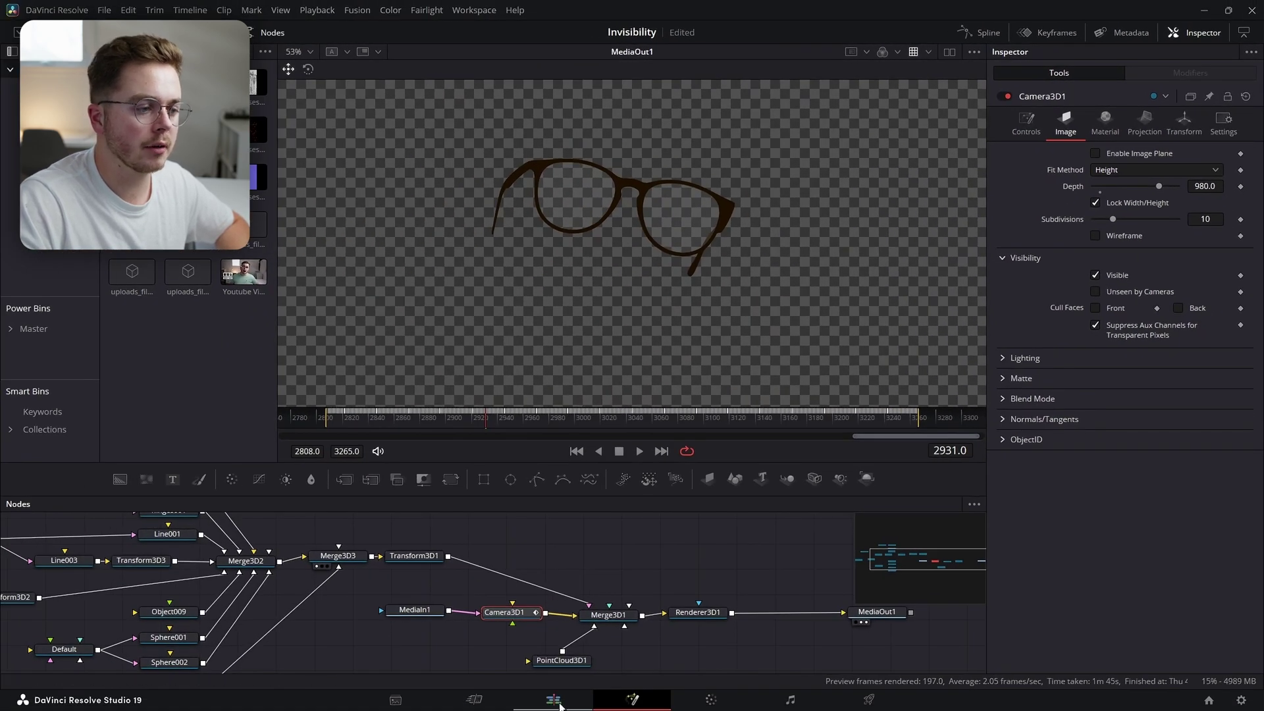
Check the glasses over the invisibility clip on the Edit page, scrubbing from the start to 01:00:01:23
click(553, 701)
scroll(776, 136, up, 5)
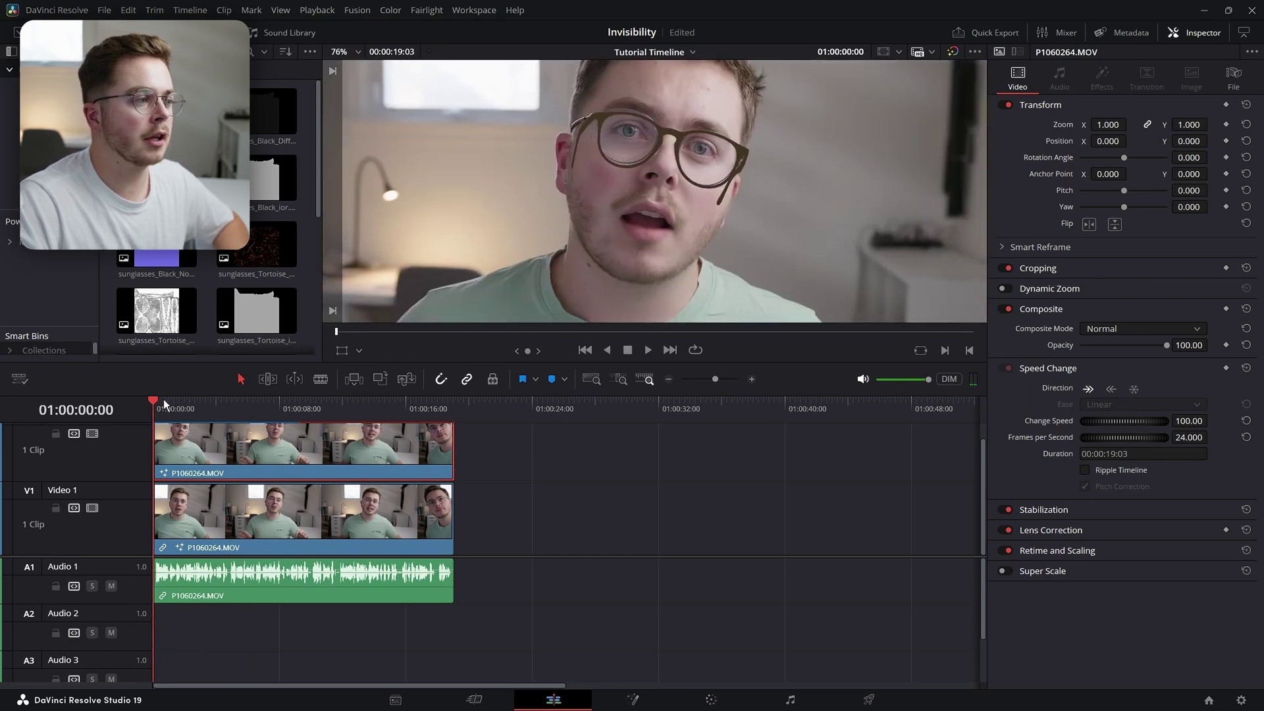
drag(165, 403, 183, 400)
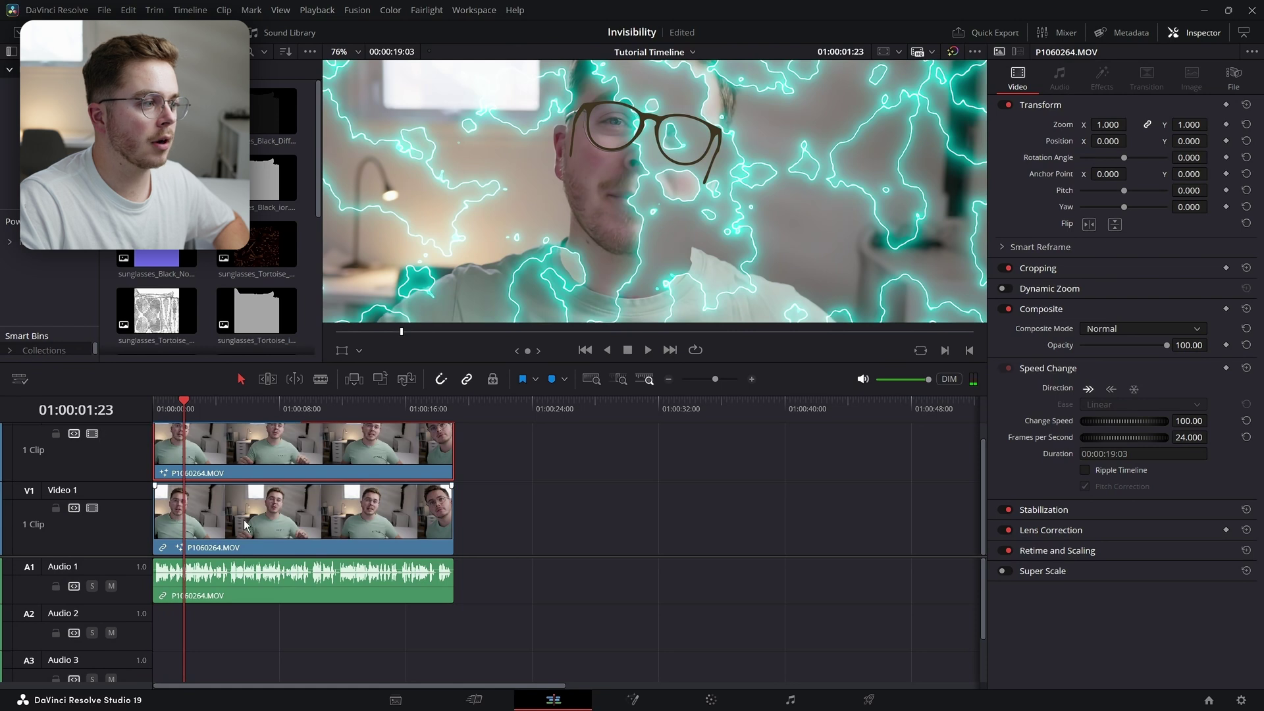
Disable the upper video track, open the lower clip's Fusion composition and copy its FastNoise1 node
click(92, 433)
click(630, 700)
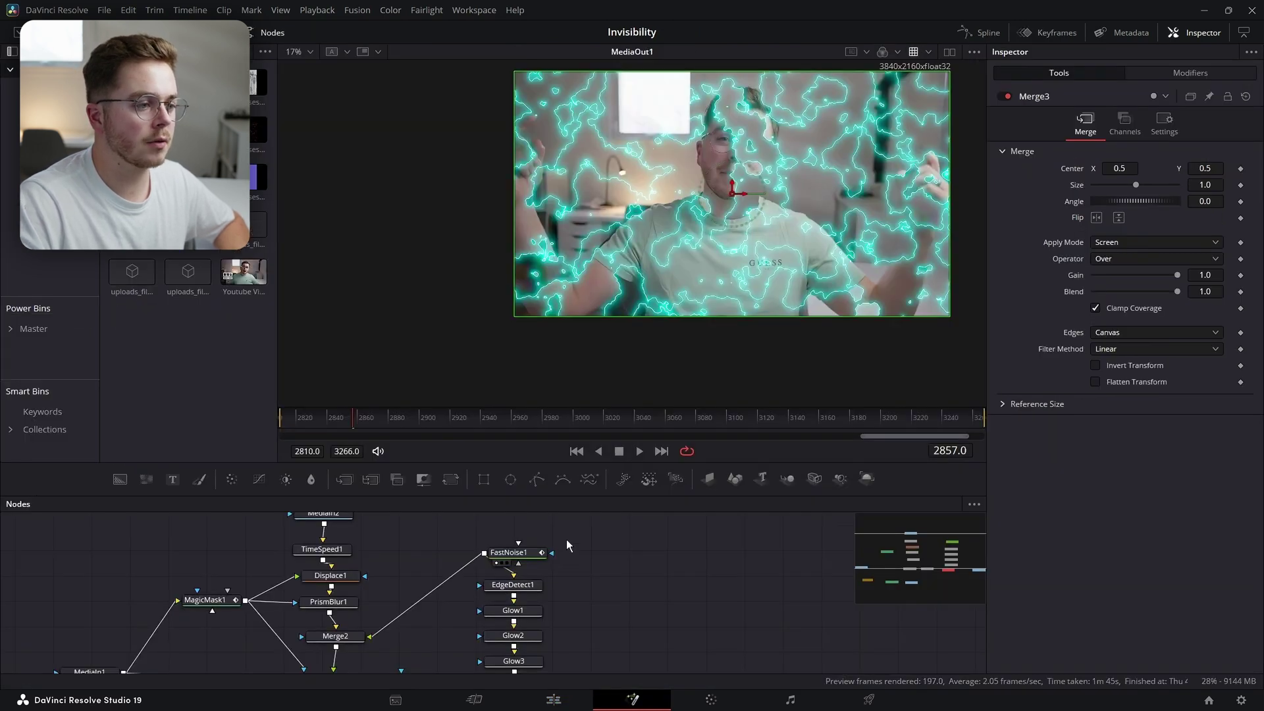
click(522, 551)
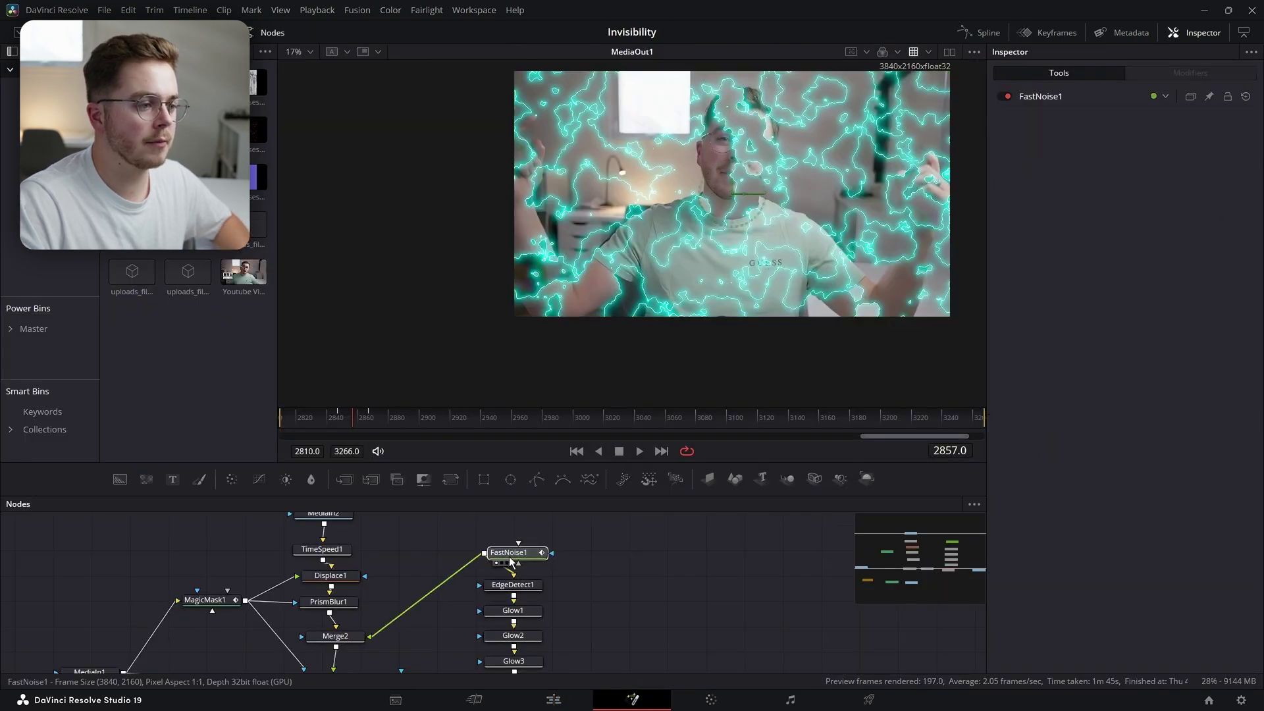
Re-enable the upper video track, paste FastNoise1 into its Fusion composition and connect it as the Renderer3D1 mask
click(550, 699)
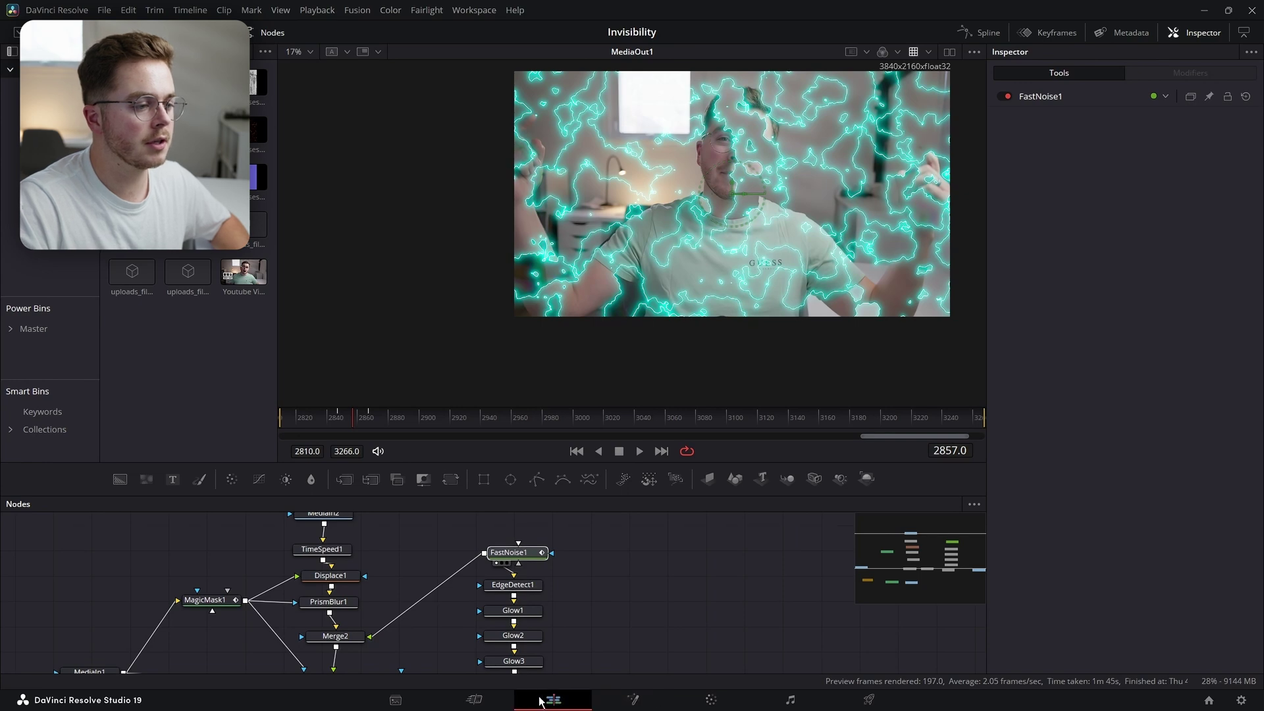
click(93, 433)
click(227, 417)
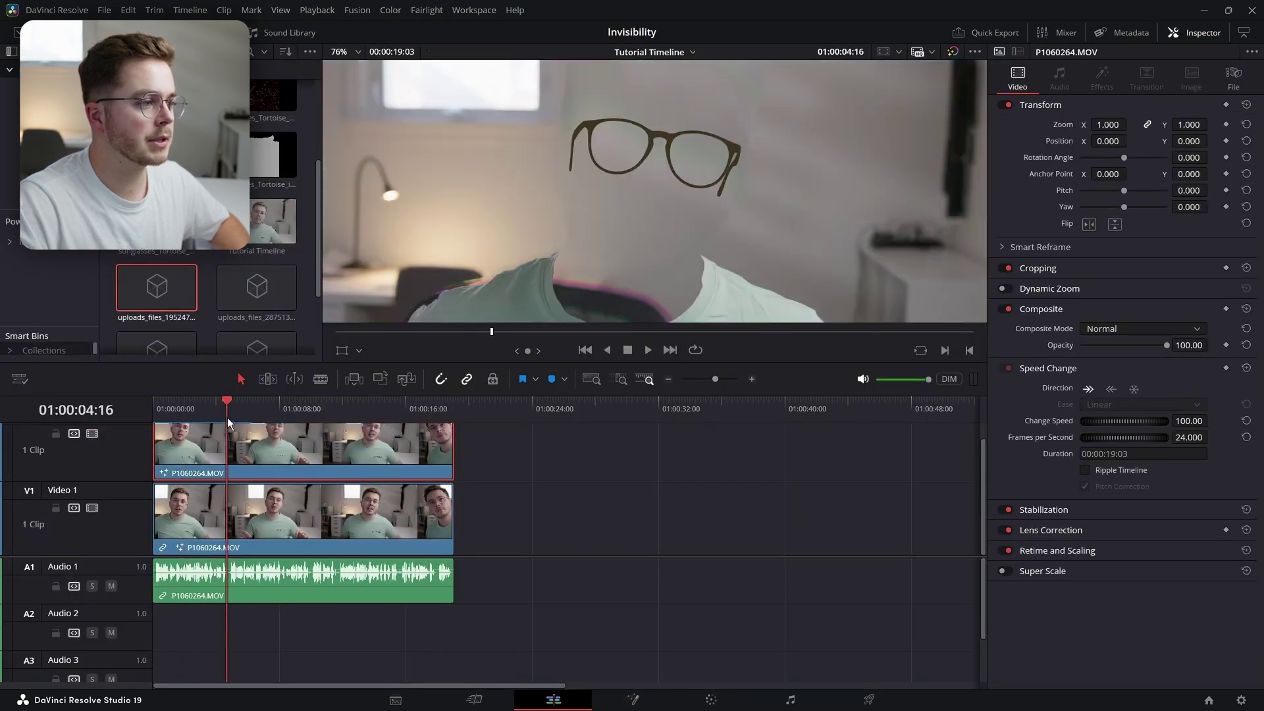
click(622, 698)
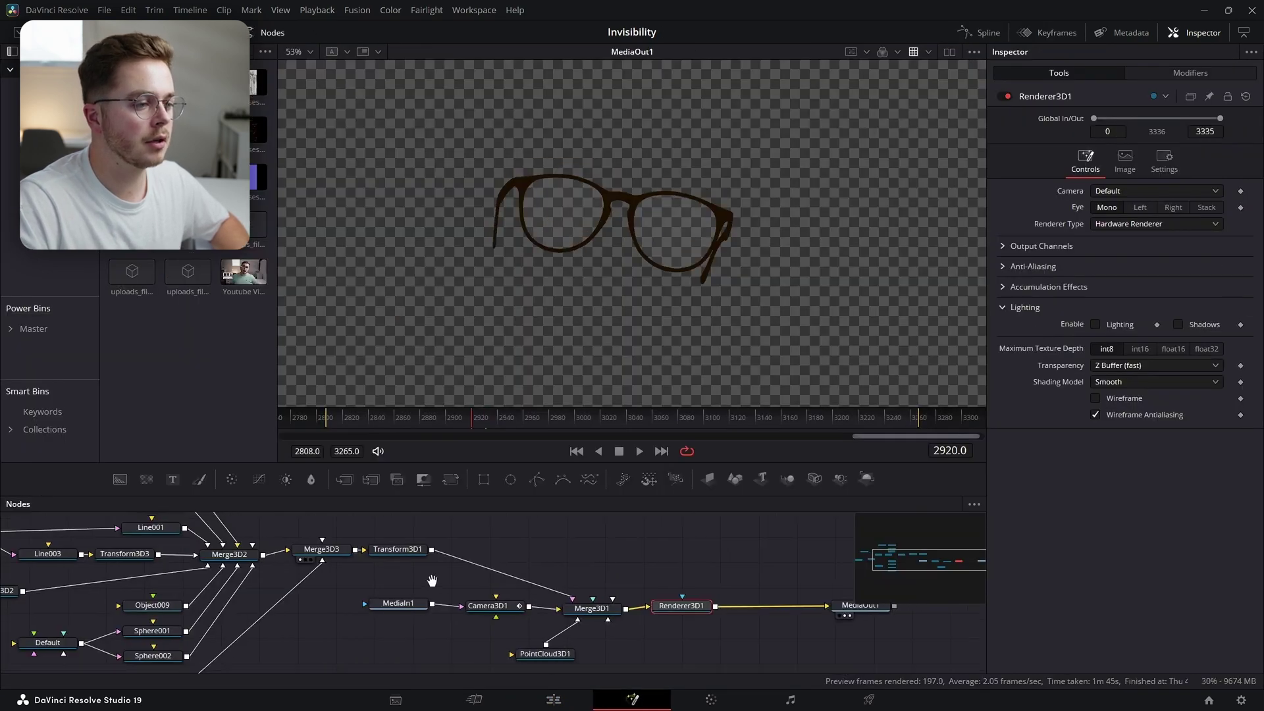
click(586, 515)
key(ctrl+v)
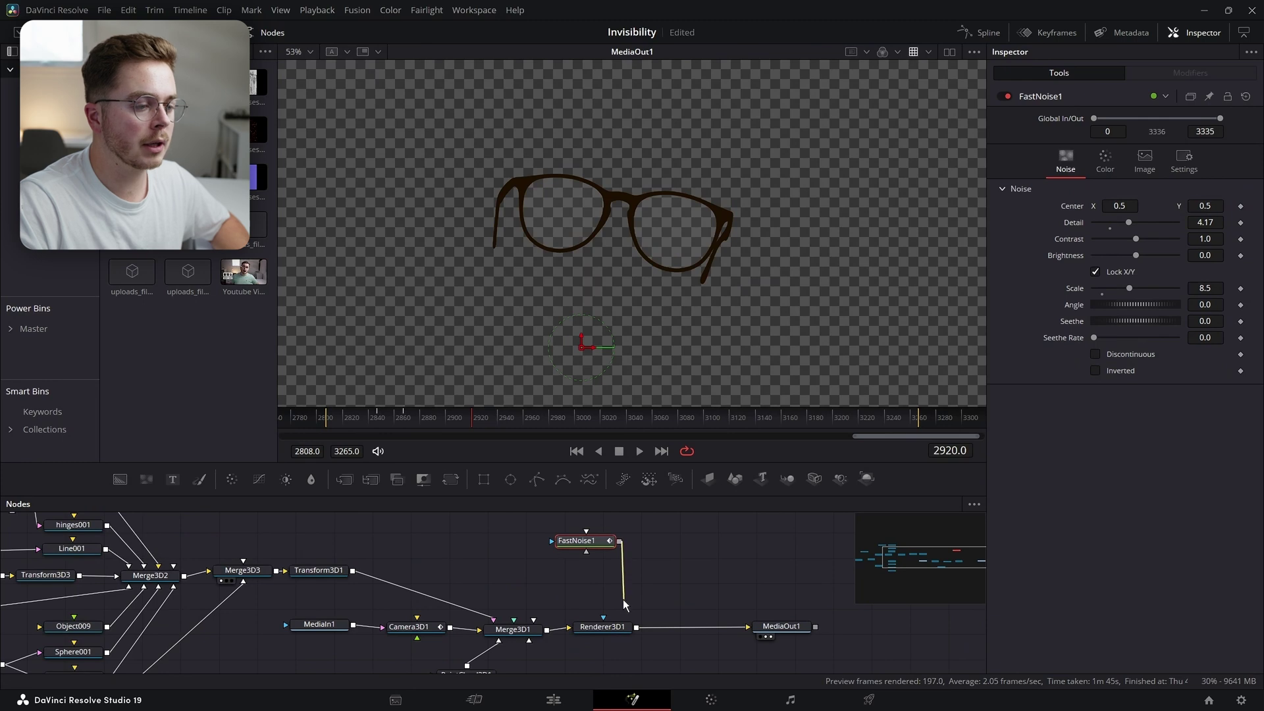
drag(624, 605, 611, 628)
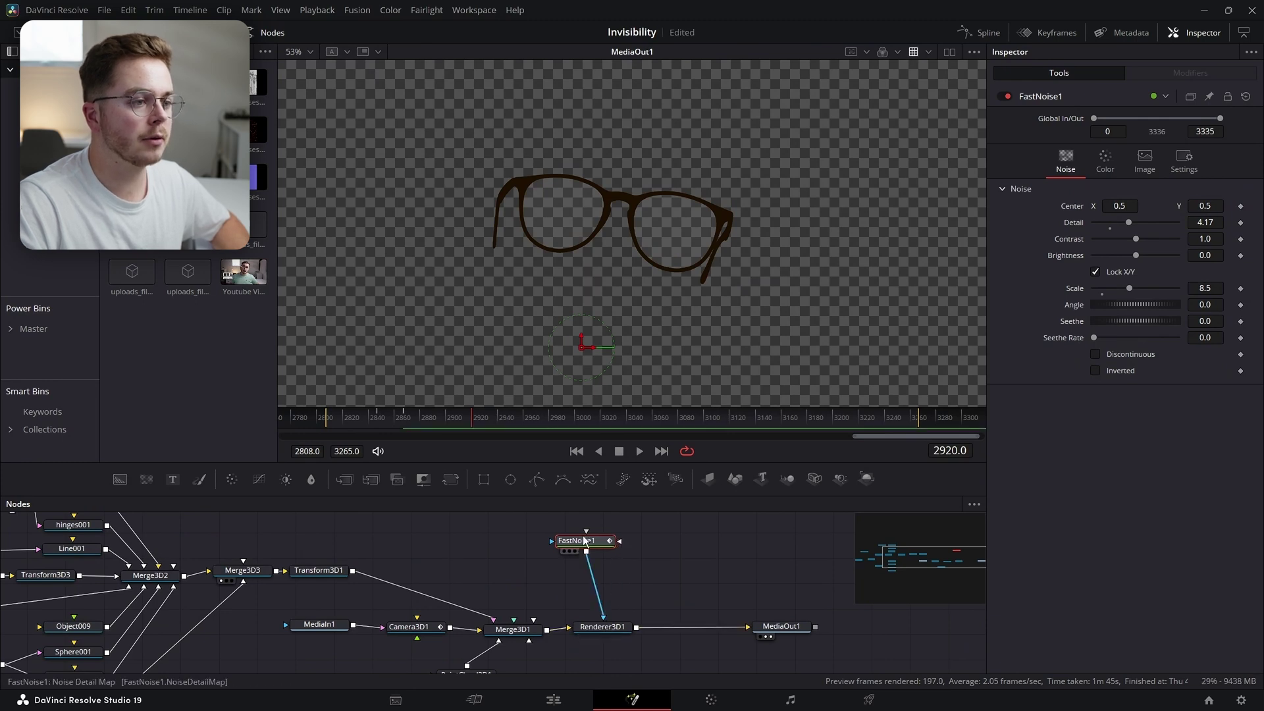
Check the noise-masked glasses at frame 2857 and return to the Edit page to review them over the lower clip
drag(409, 421, 392, 420)
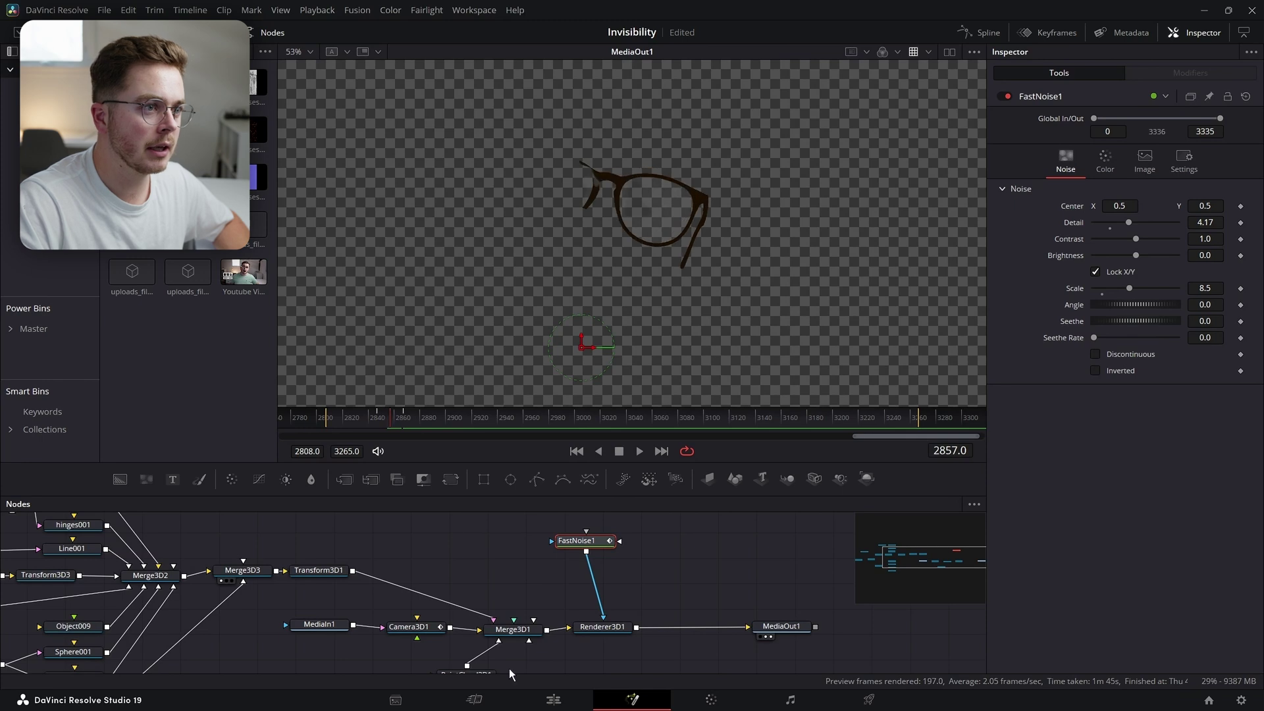
click(541, 700)
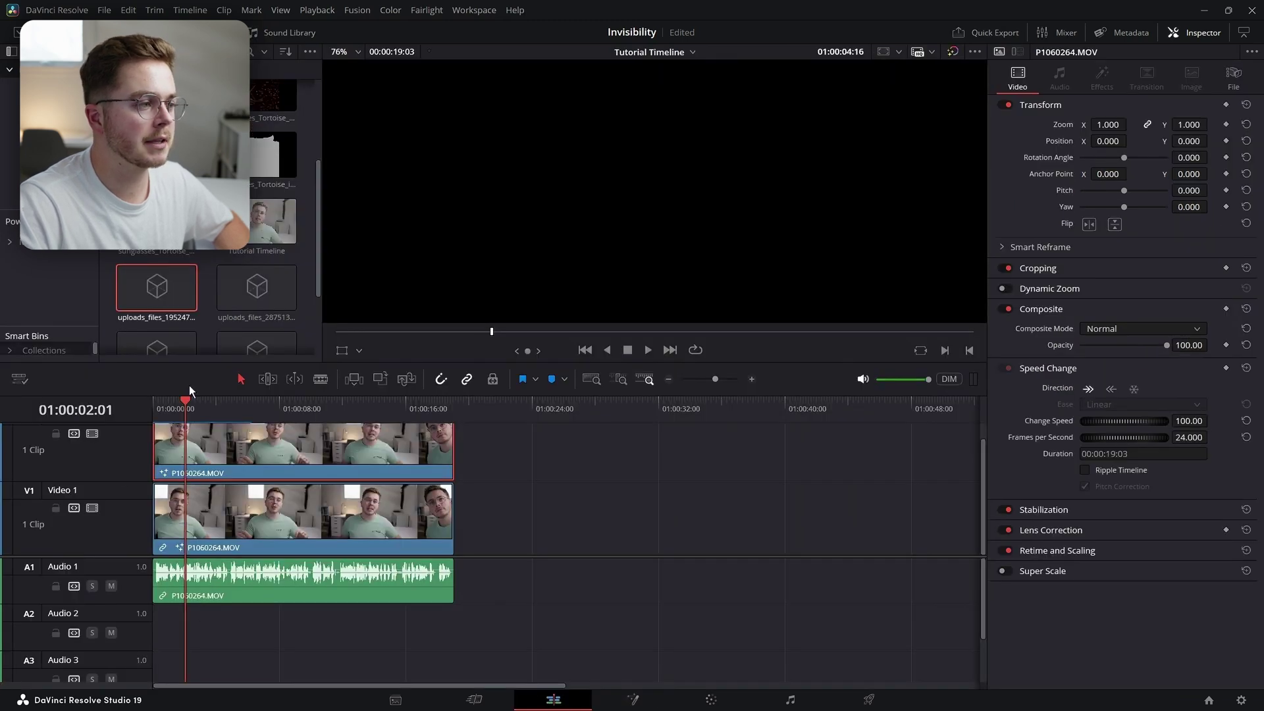